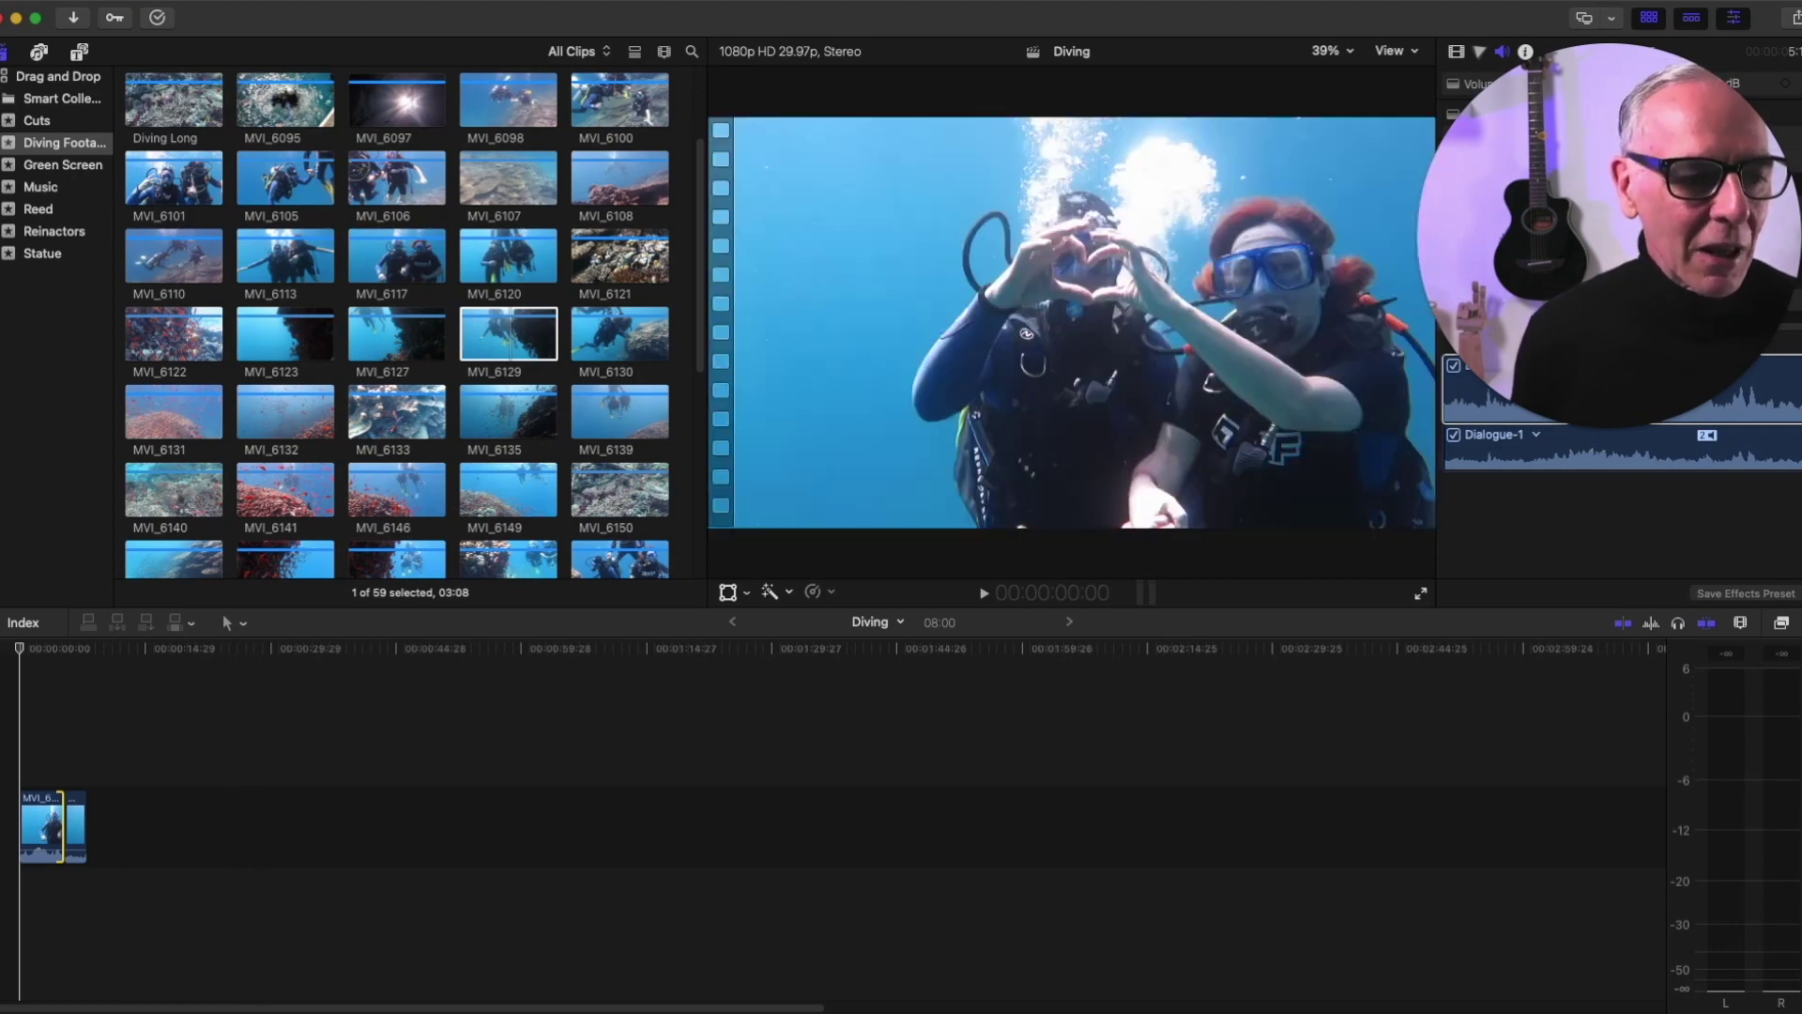
Mark the range from 2:06 to 6:13 in clip MVI_6127 and append it to the end of the primary storyline
{"action": "mouse_move", "coordinate": [216, 606]}
{"action": "left_mouse_down"}
{"action": "mouse_move", "coordinate": [104, 594]}
{"action": "mouse_move", "coordinate": [73, 639]}
{"action": "mouse_move", "coordinate": [211, 657]}
{"action": "mouse_move", "coordinate": [216, 612]}
{"action": "left_mouse_up"}
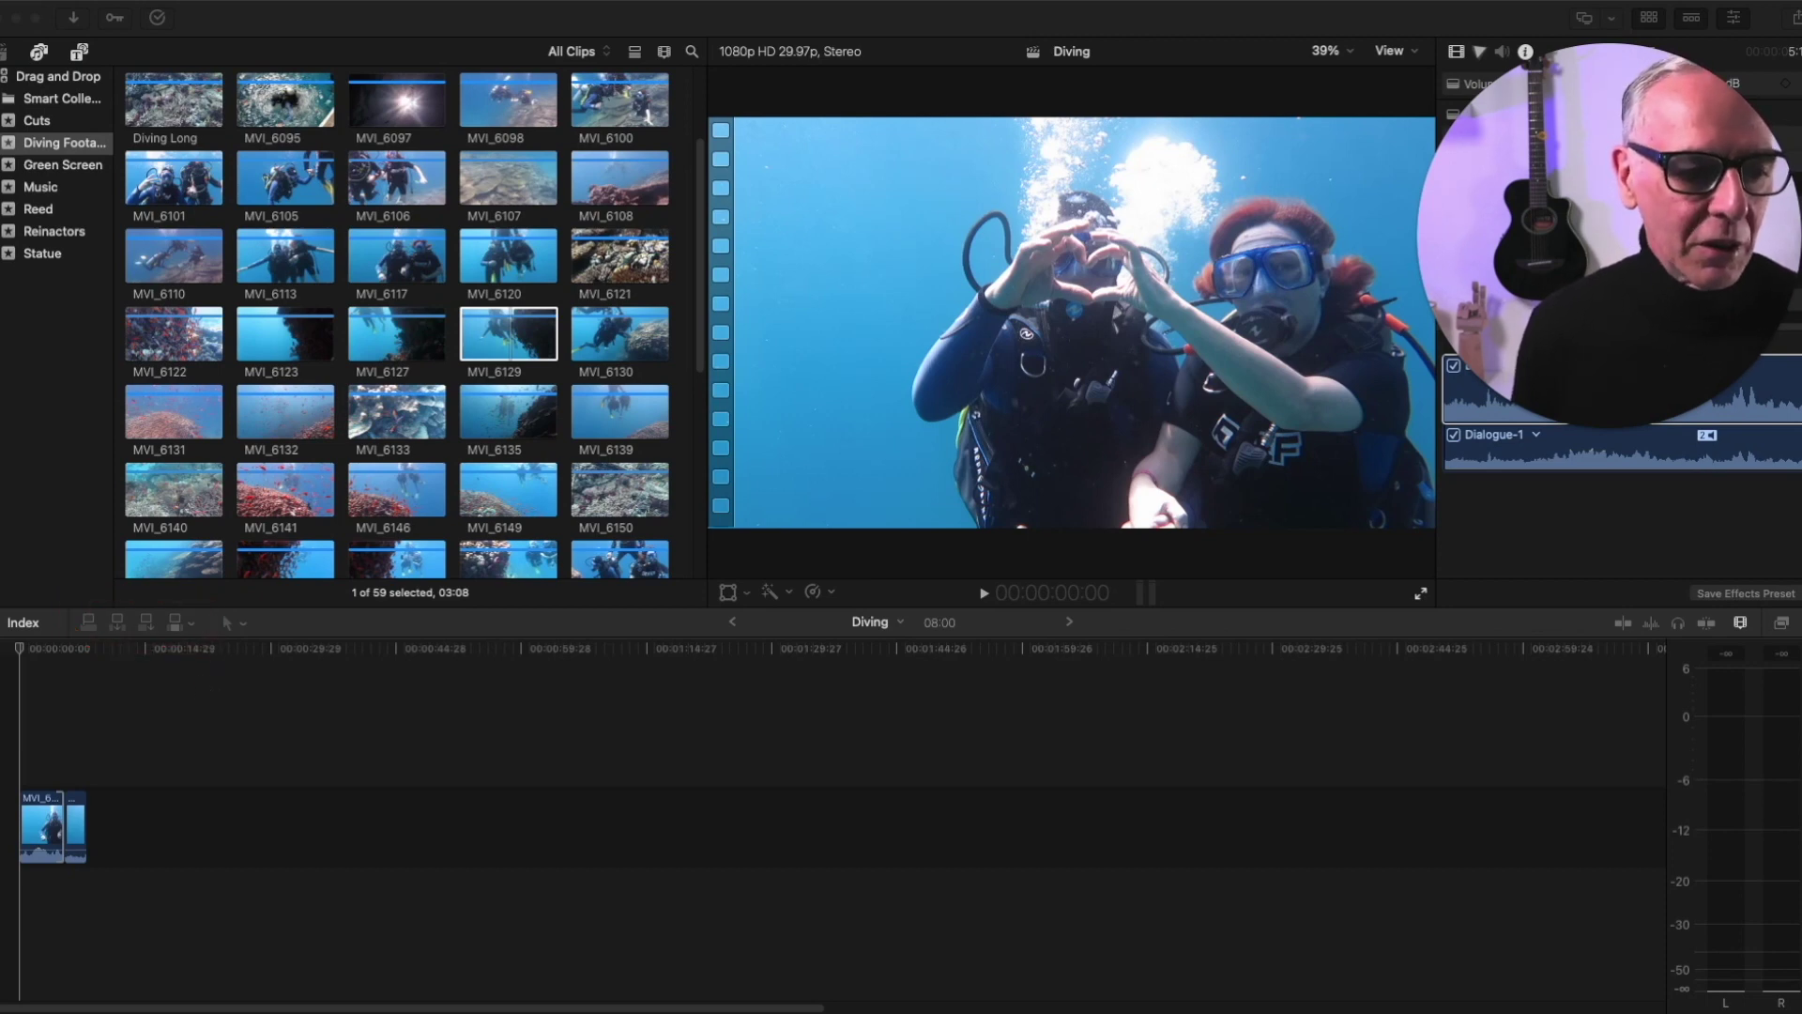
{"action": "left_click", "coordinate": [380, 343]}
{"action": "key", "text": "space"}
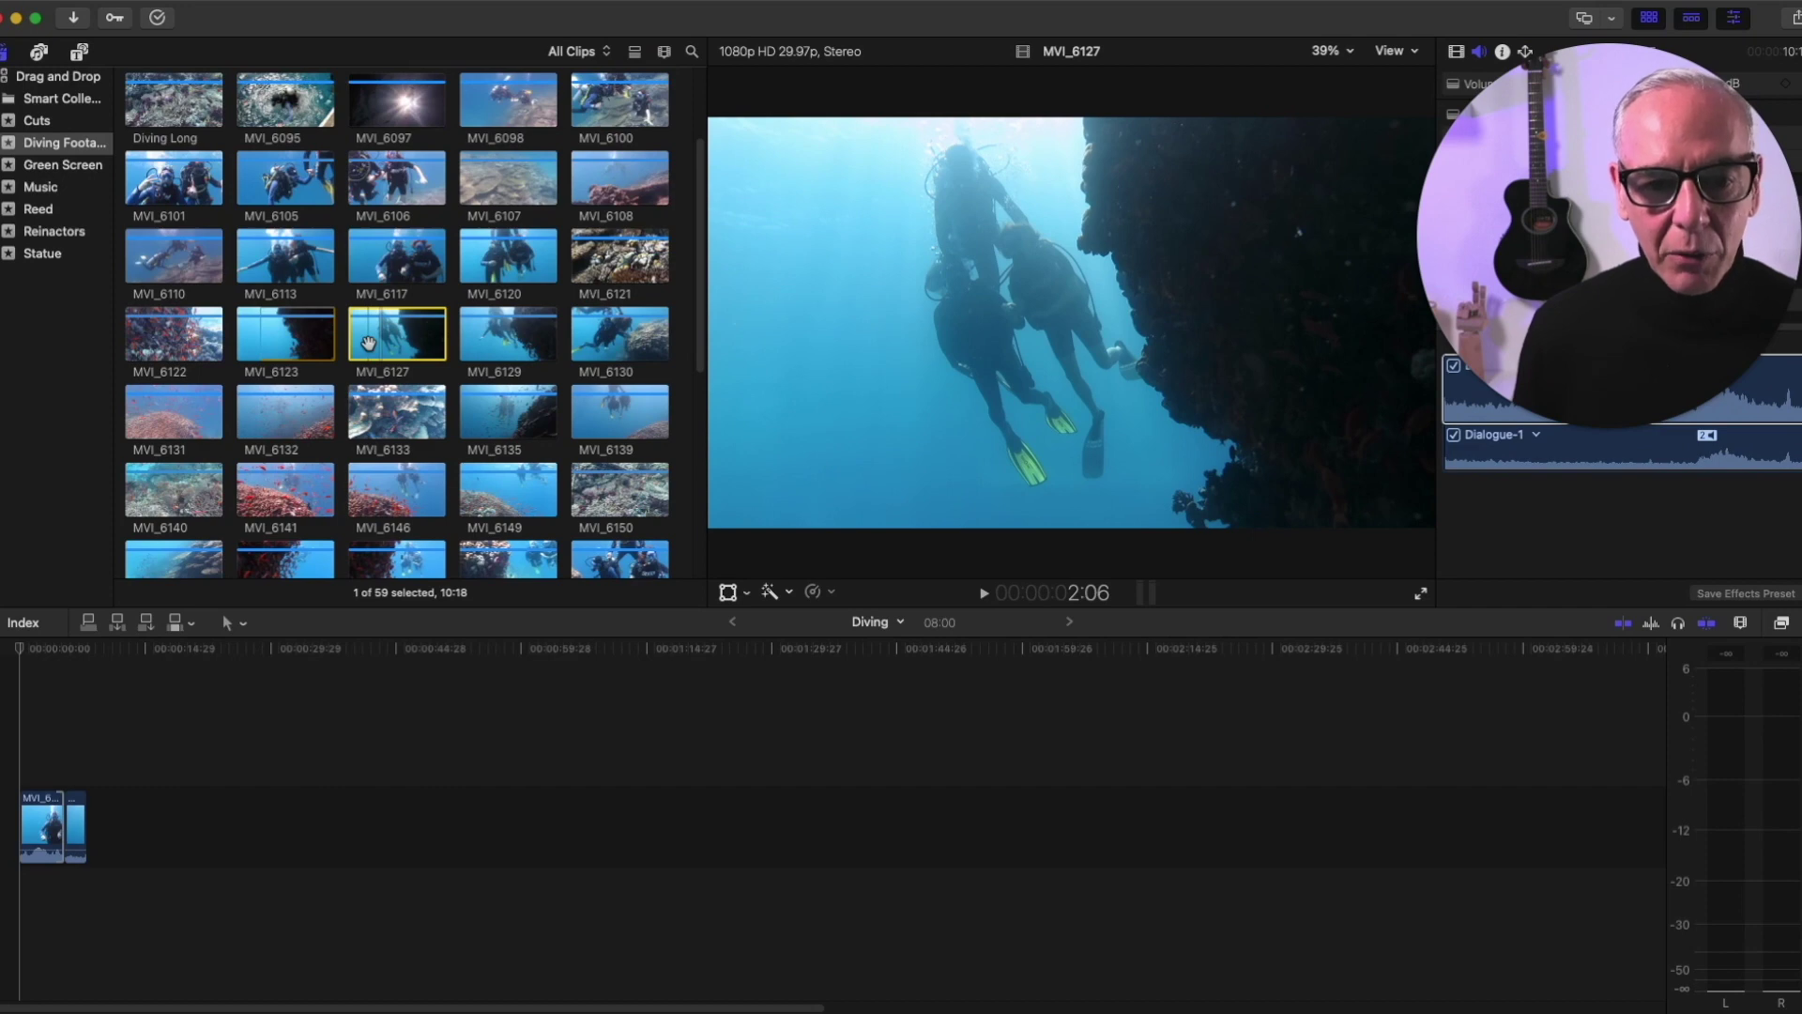
{"action": "key", "text": "i"}
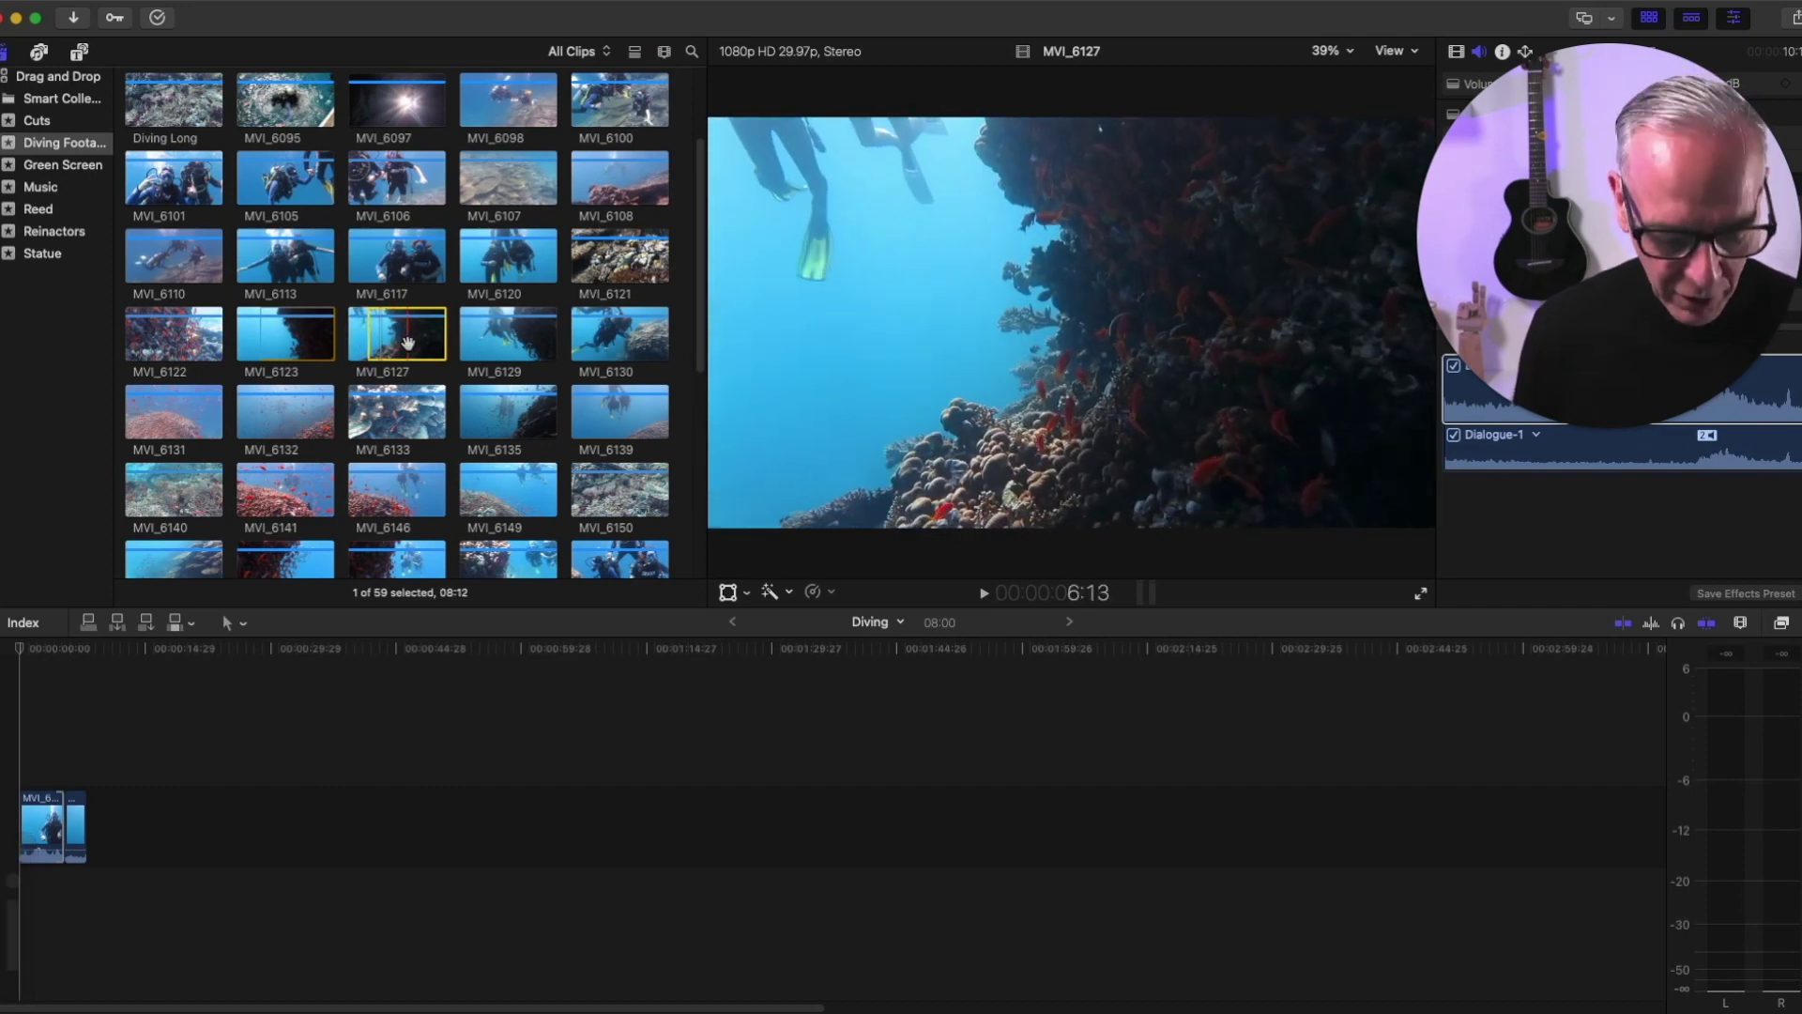
{"action": "key", "text": "o"}
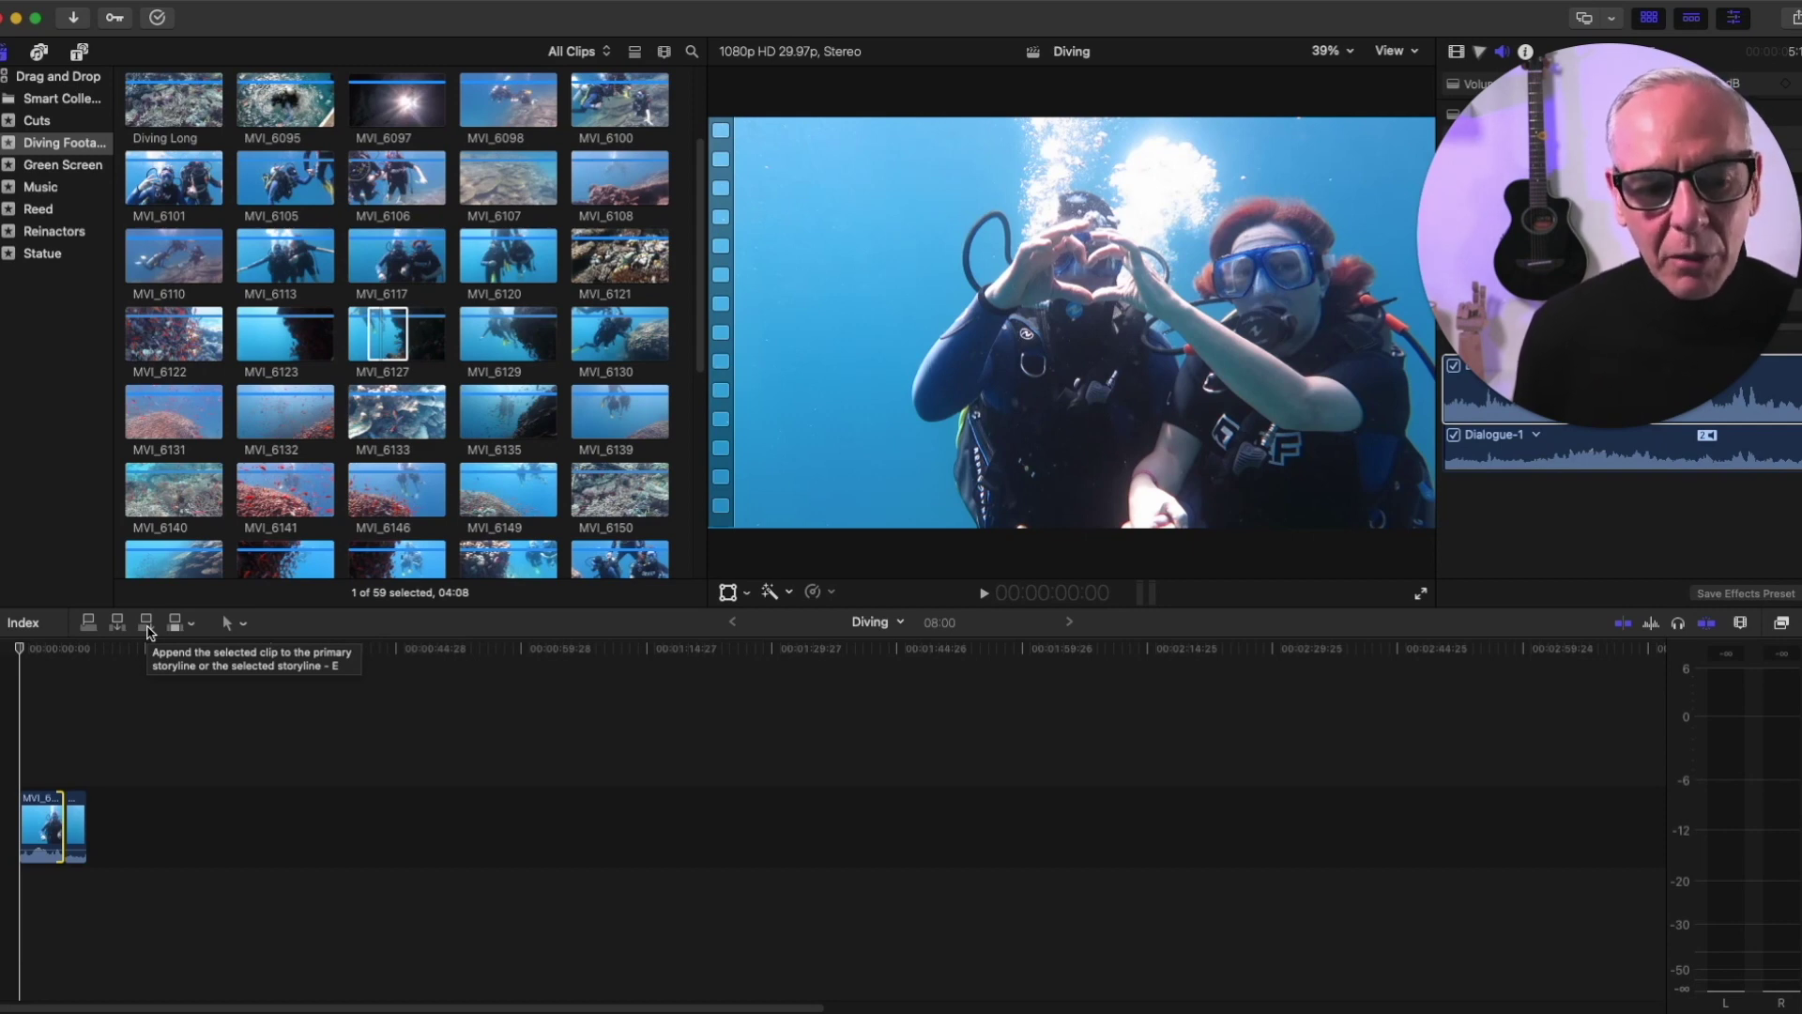
{"action": "left_click", "coordinate": [36, 655]}
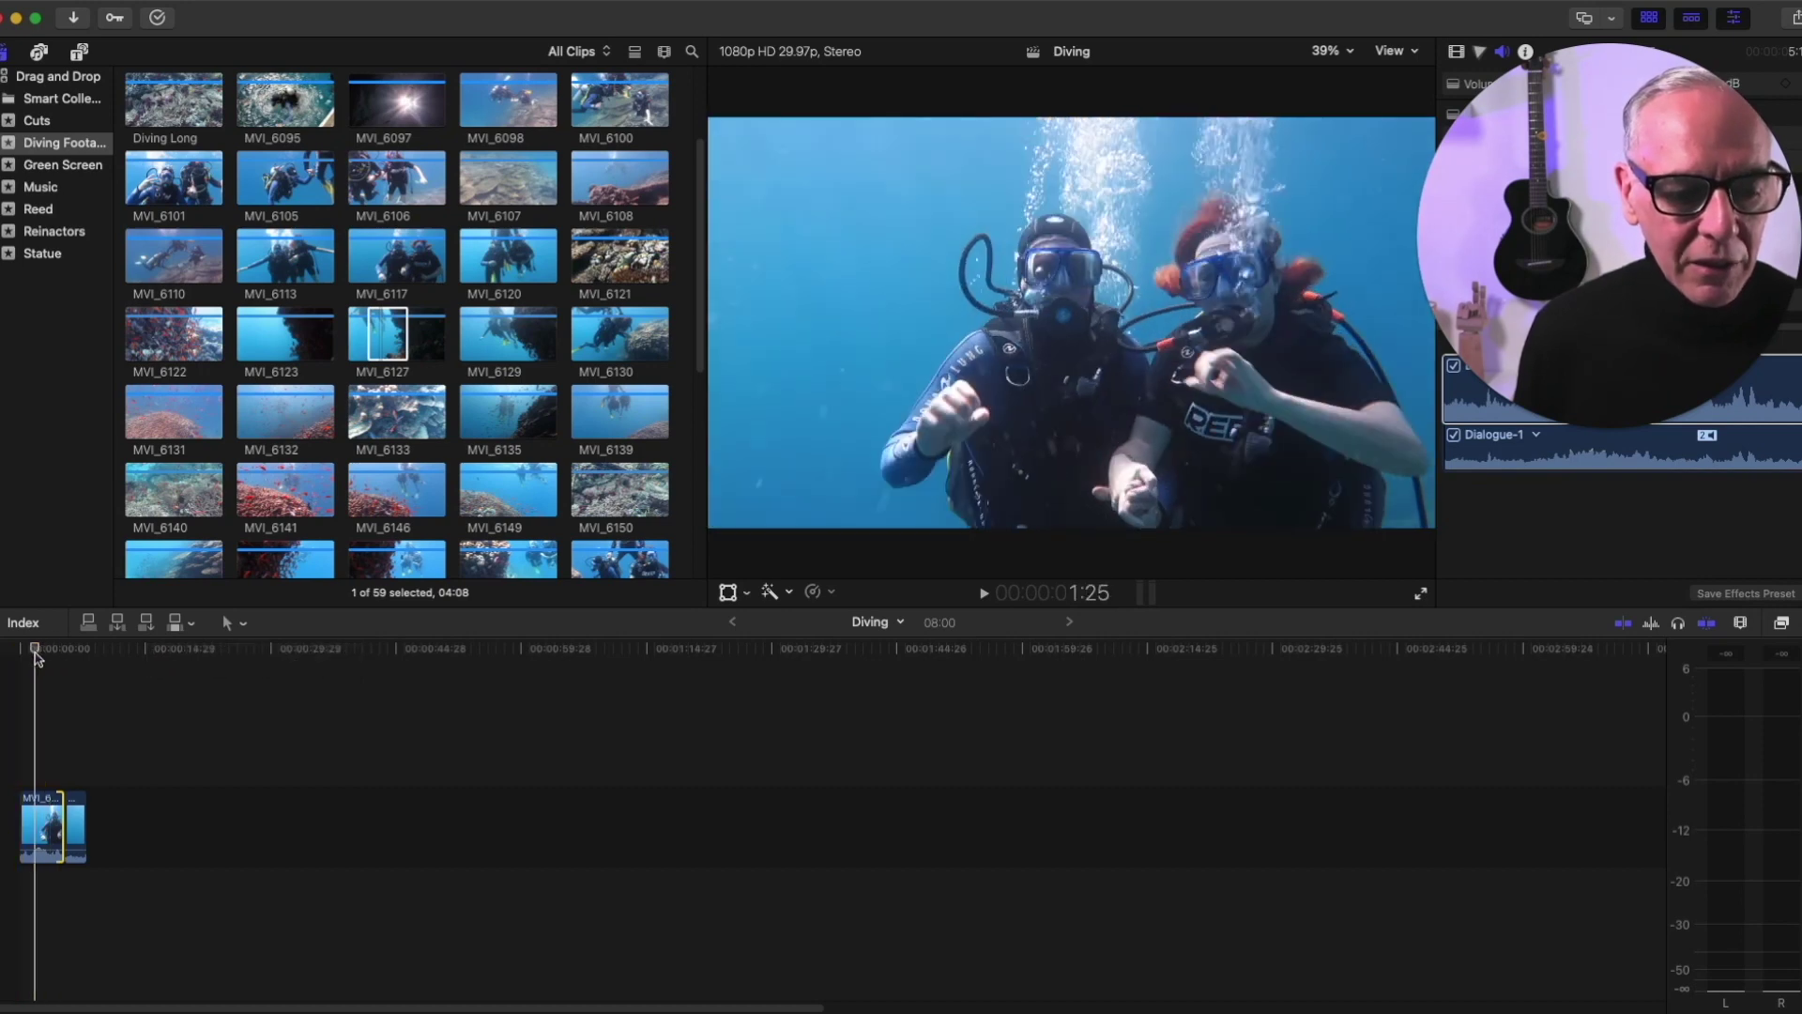
{"action": "left_click_drag", "start_coordinate": [36, 657], "coordinate": [40, 657]}
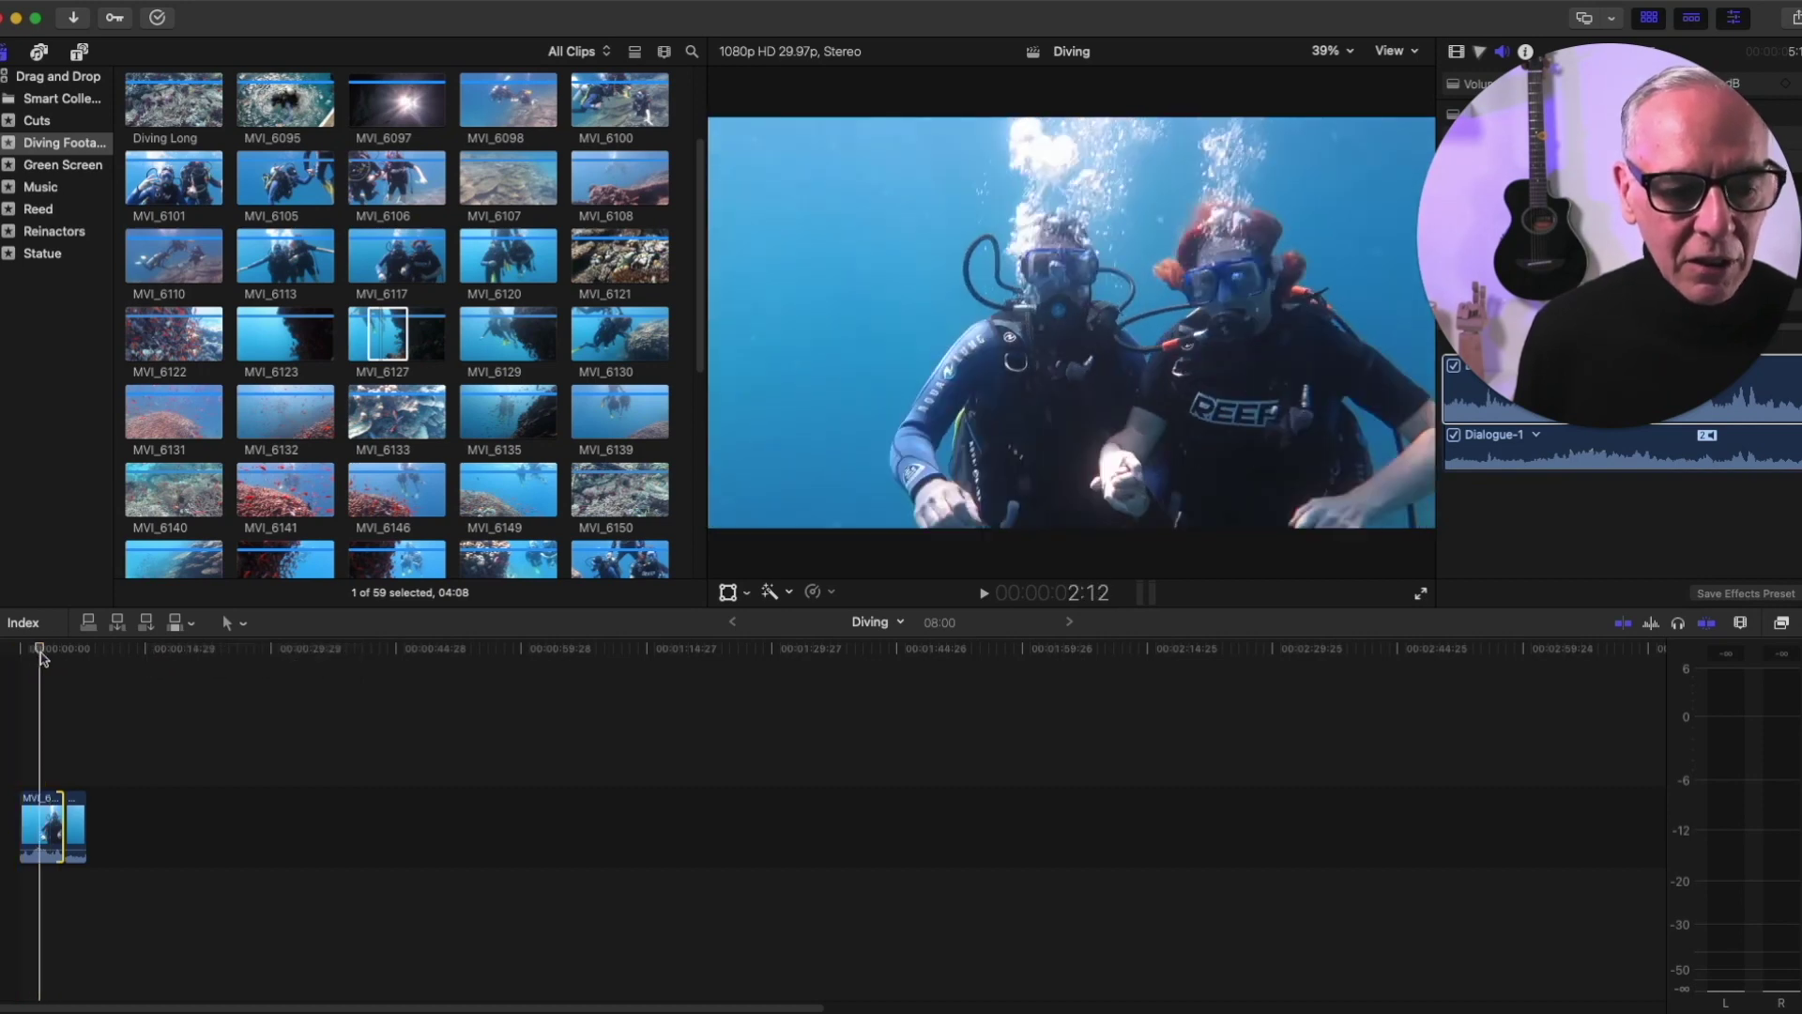
{"action": "left_click", "coordinate": [148, 631]}
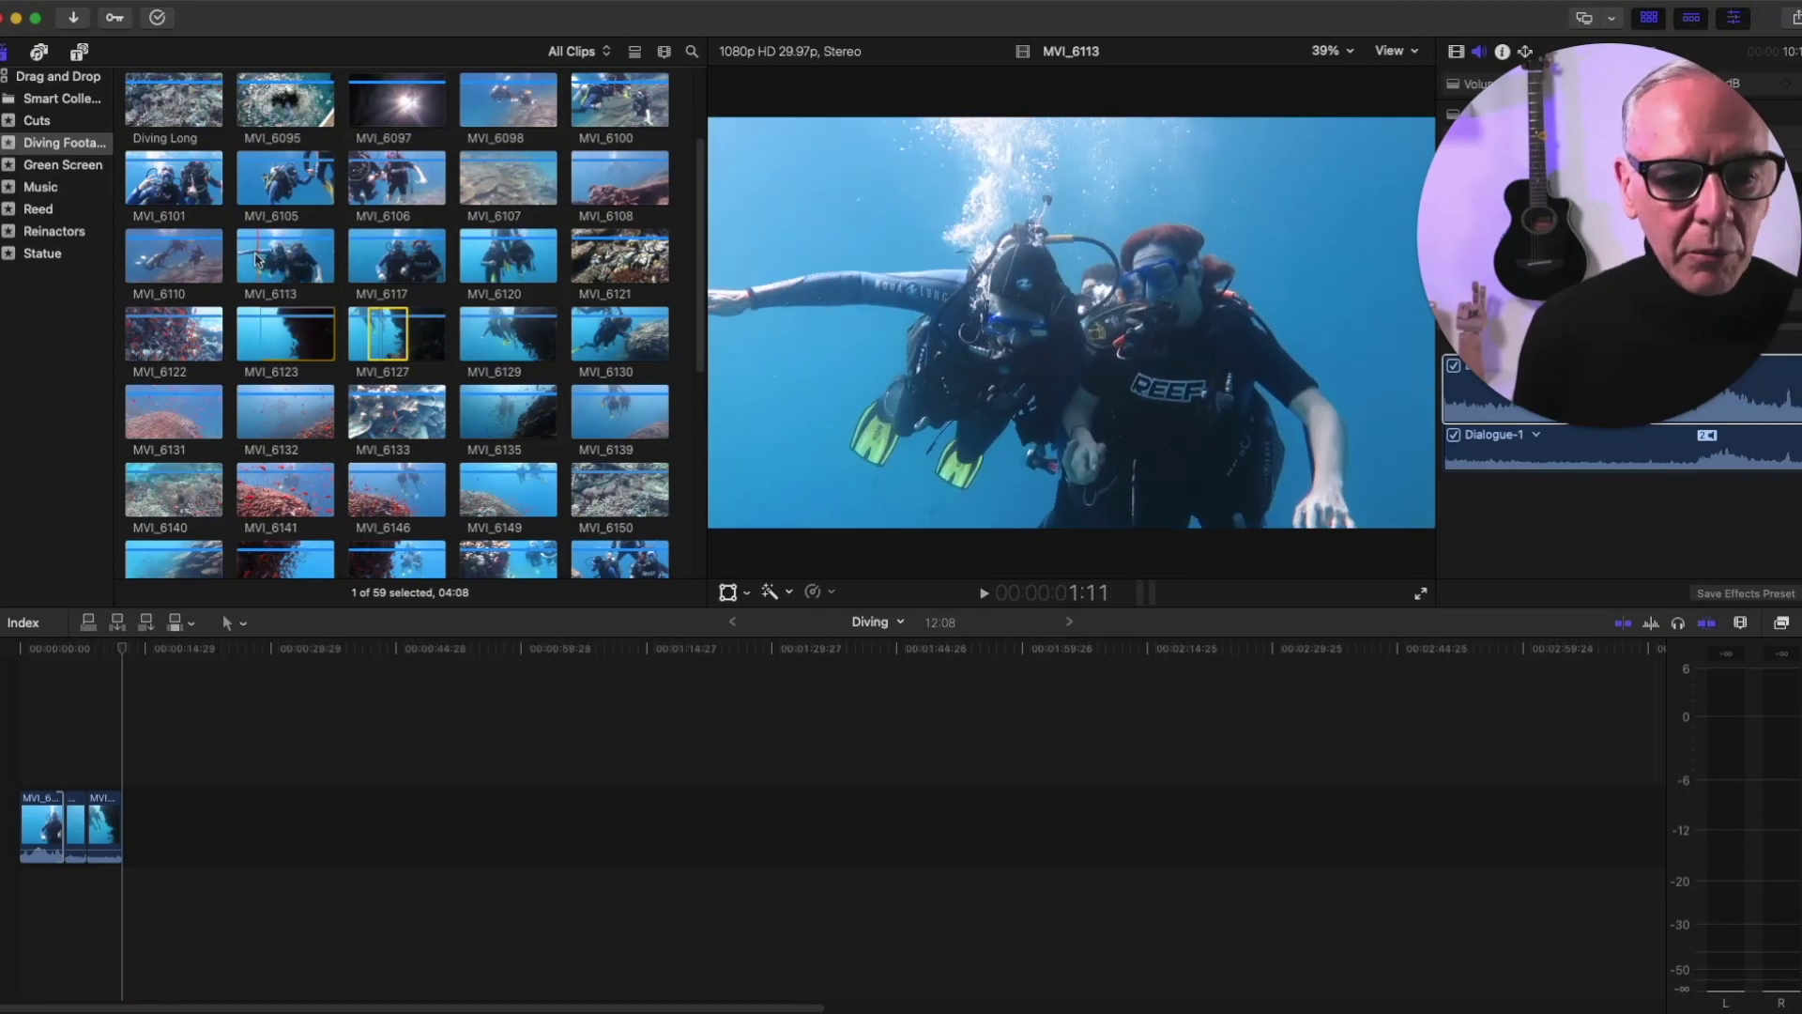
Mark a 3:06 range in clip MVI_6113 starting at 1:11 and append it to the end of the storyline
{"action": "left_click", "coordinate": [255, 260]}
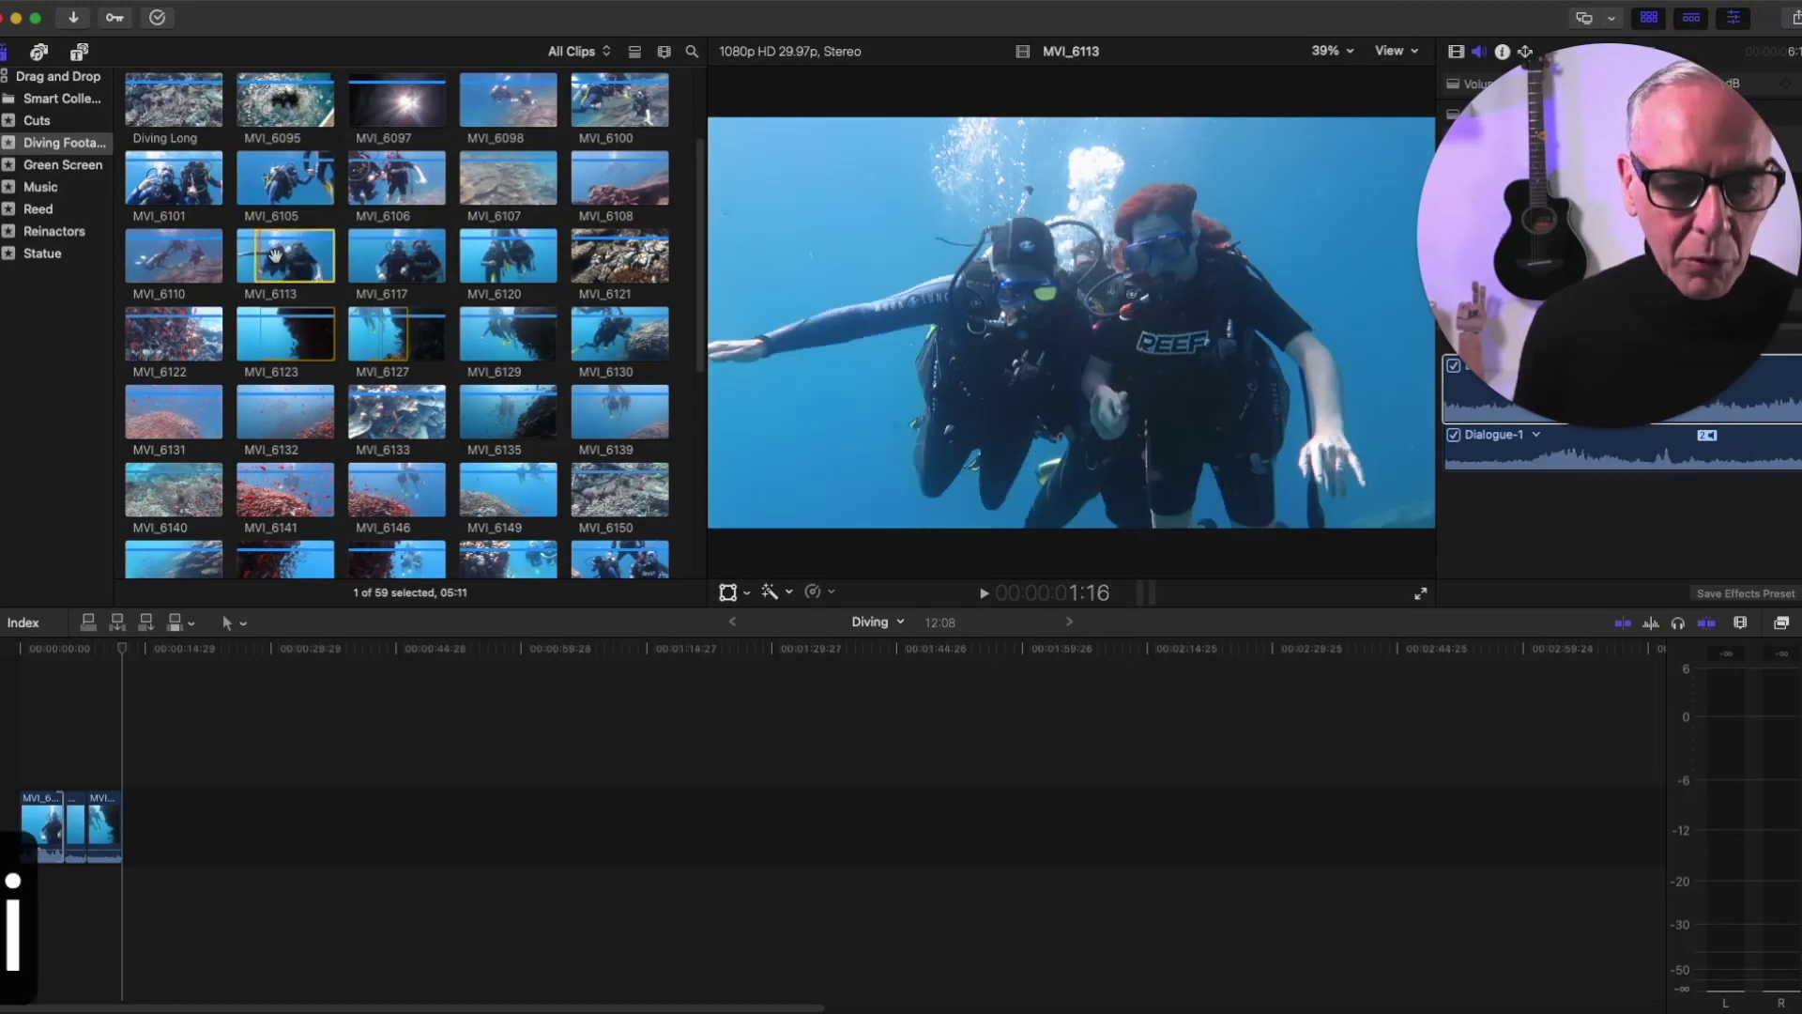
{"action": "key", "text": "o"}
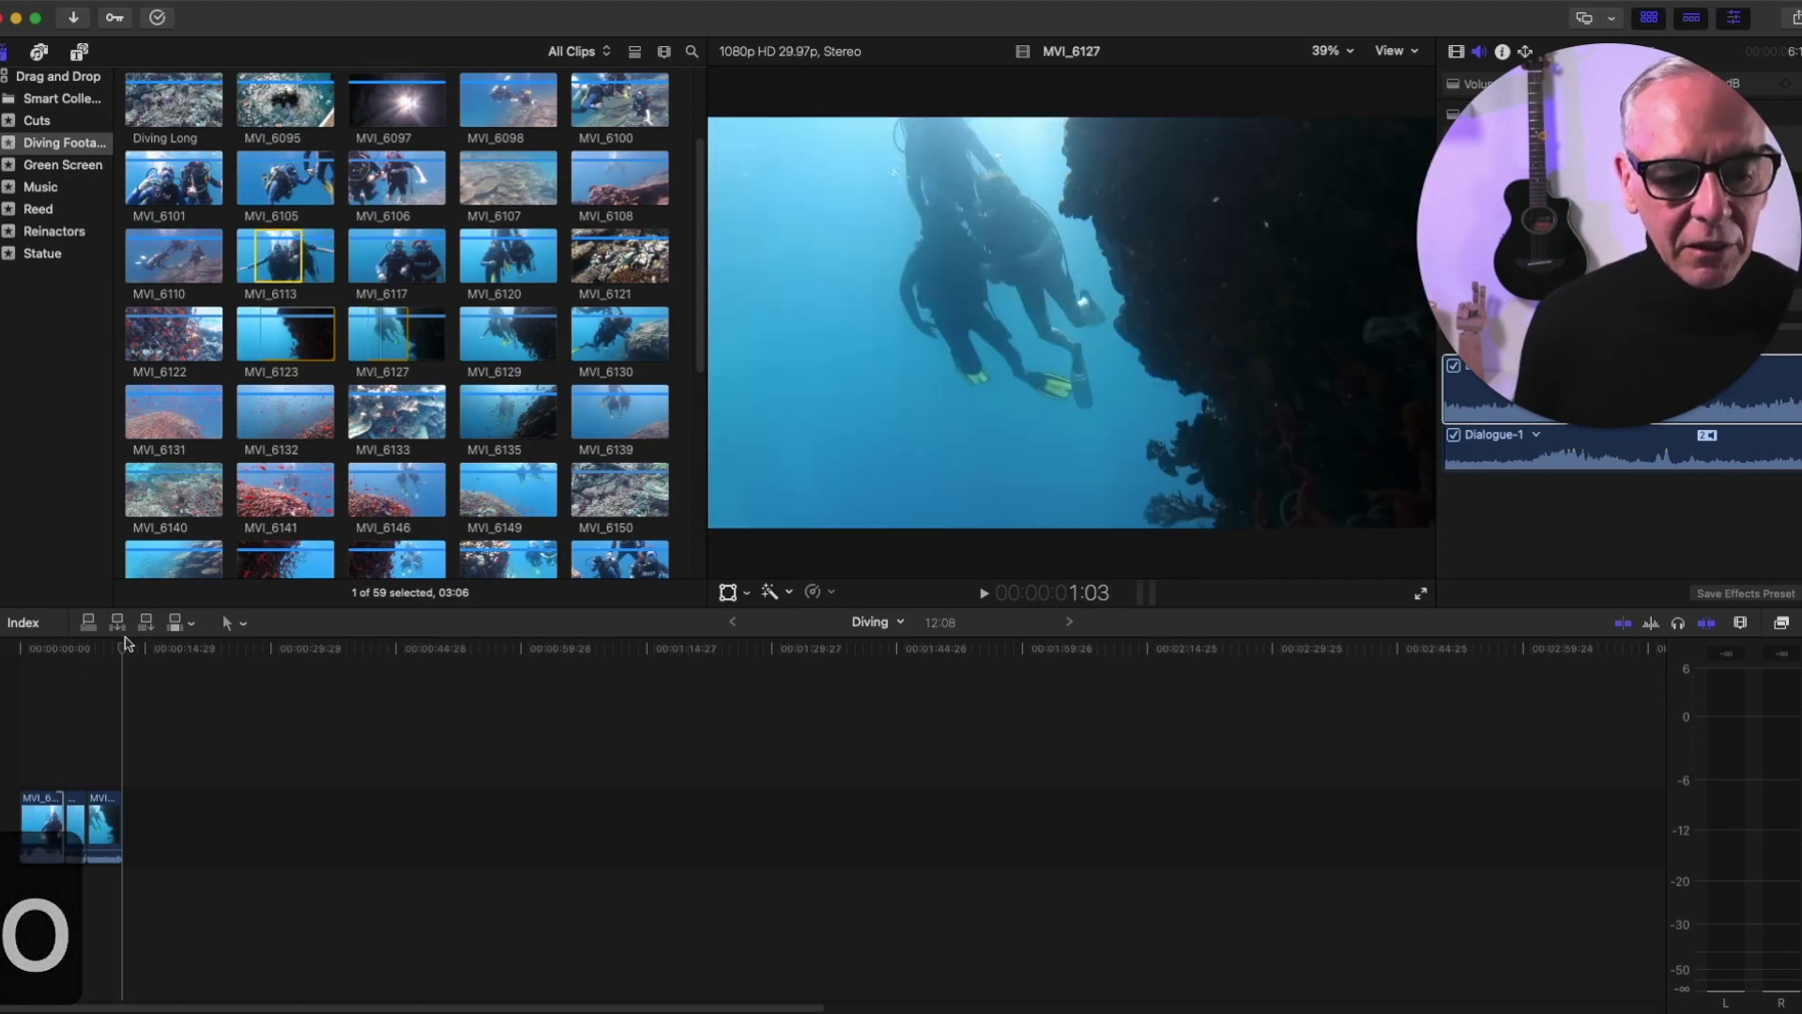
{"action": "left_click_drag", "start_coordinate": [118, 648], "coordinate": [53, 651]}
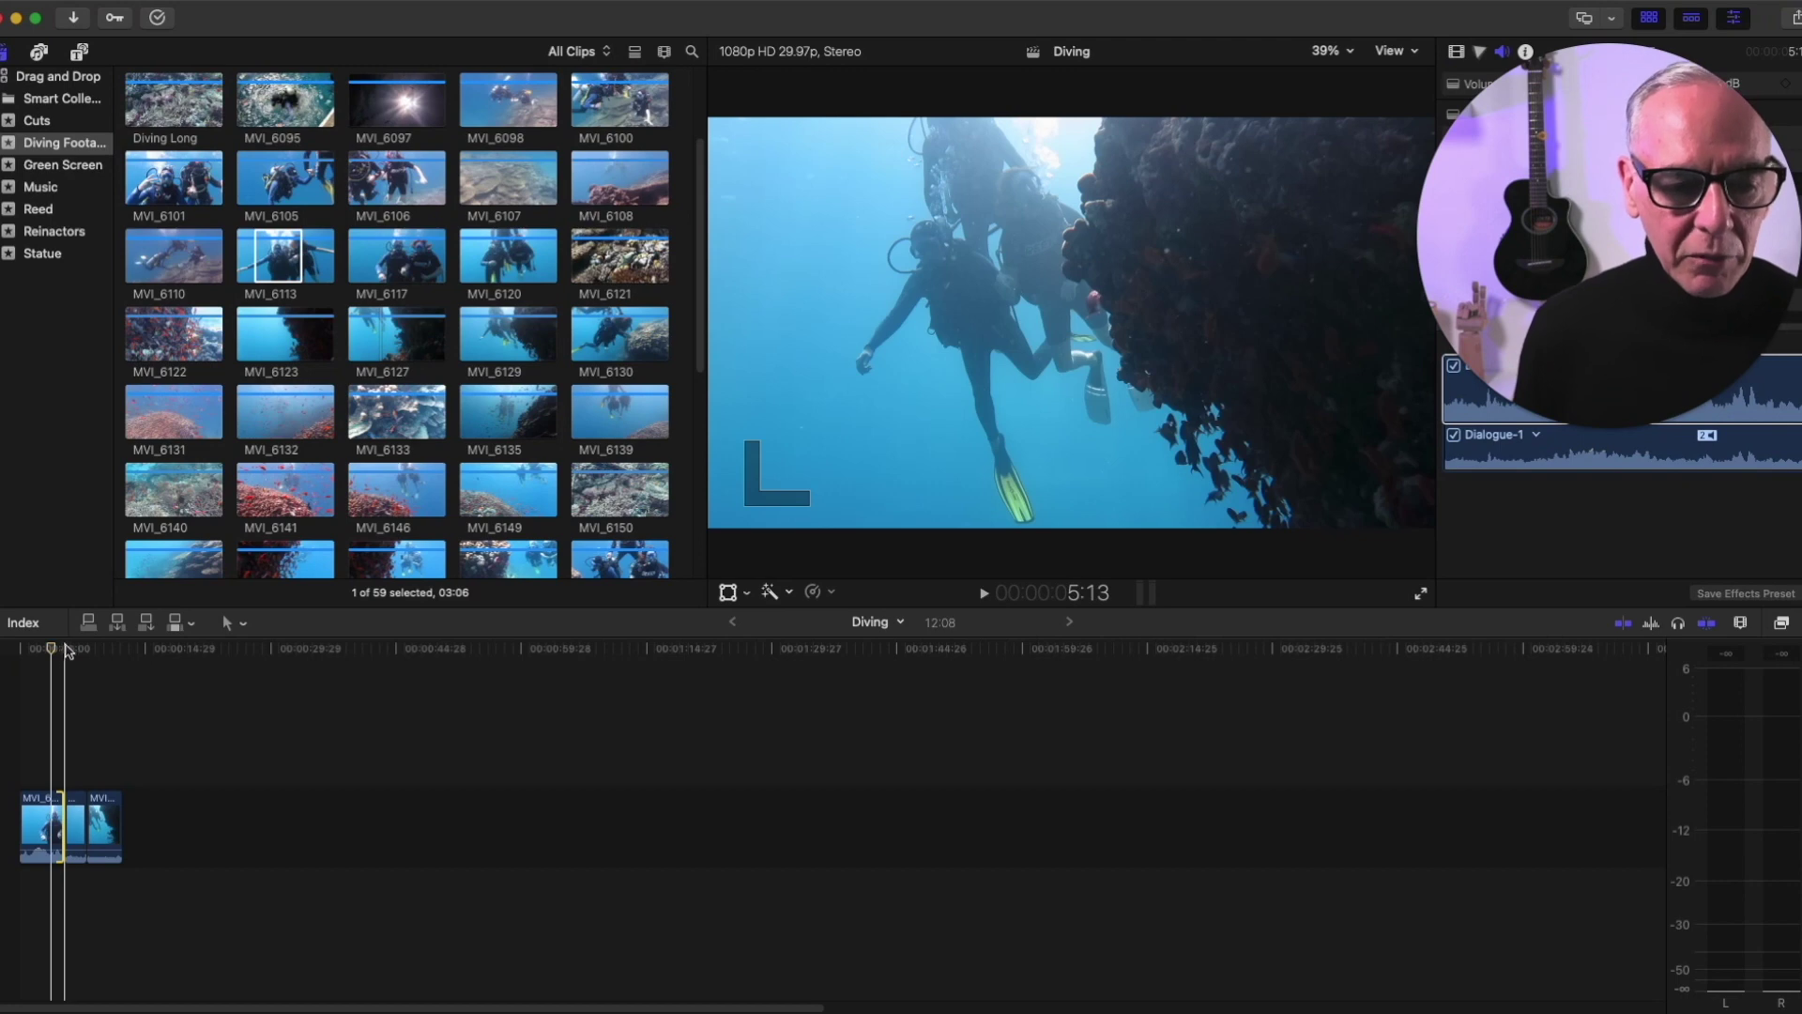
{"action": "left_click", "coordinate": [146, 623]}
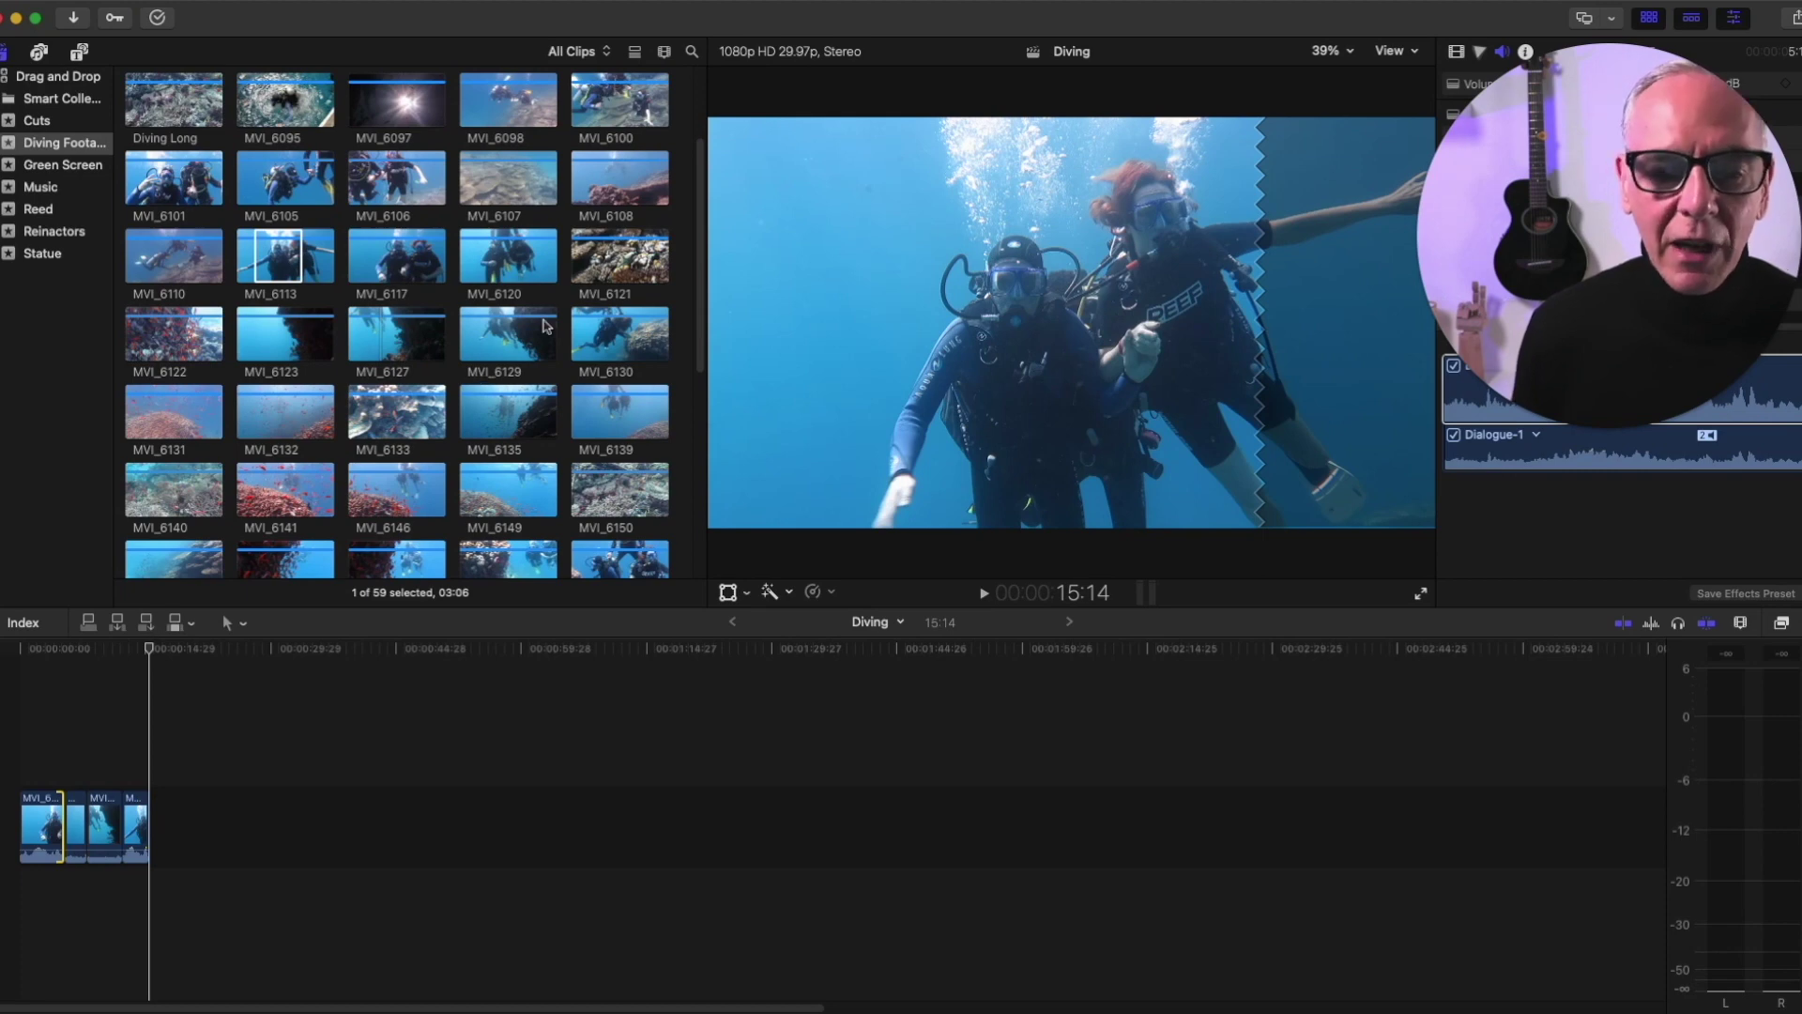
Mark a 2:00 range in clip MVI_6149 starting at 1:13 and append it to the end of the storyline
{"action": "left_click", "coordinate": [87, 649]}
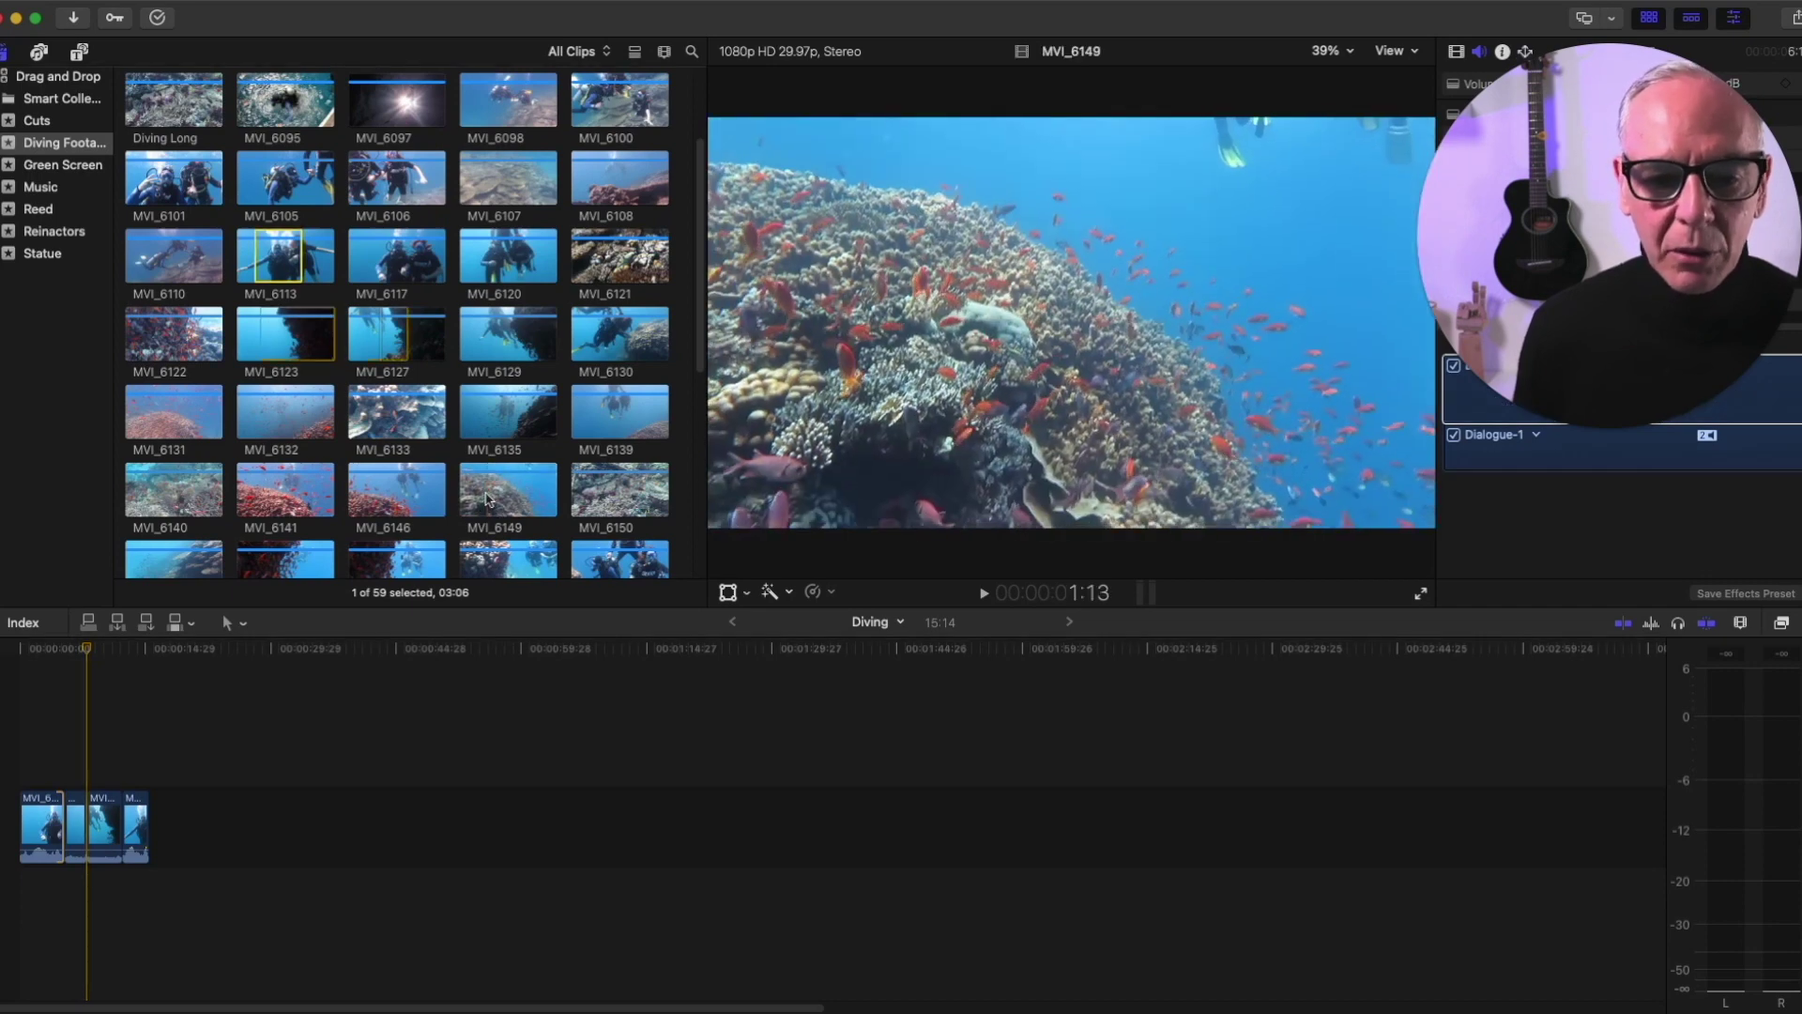
{"action": "key", "text": "i"}
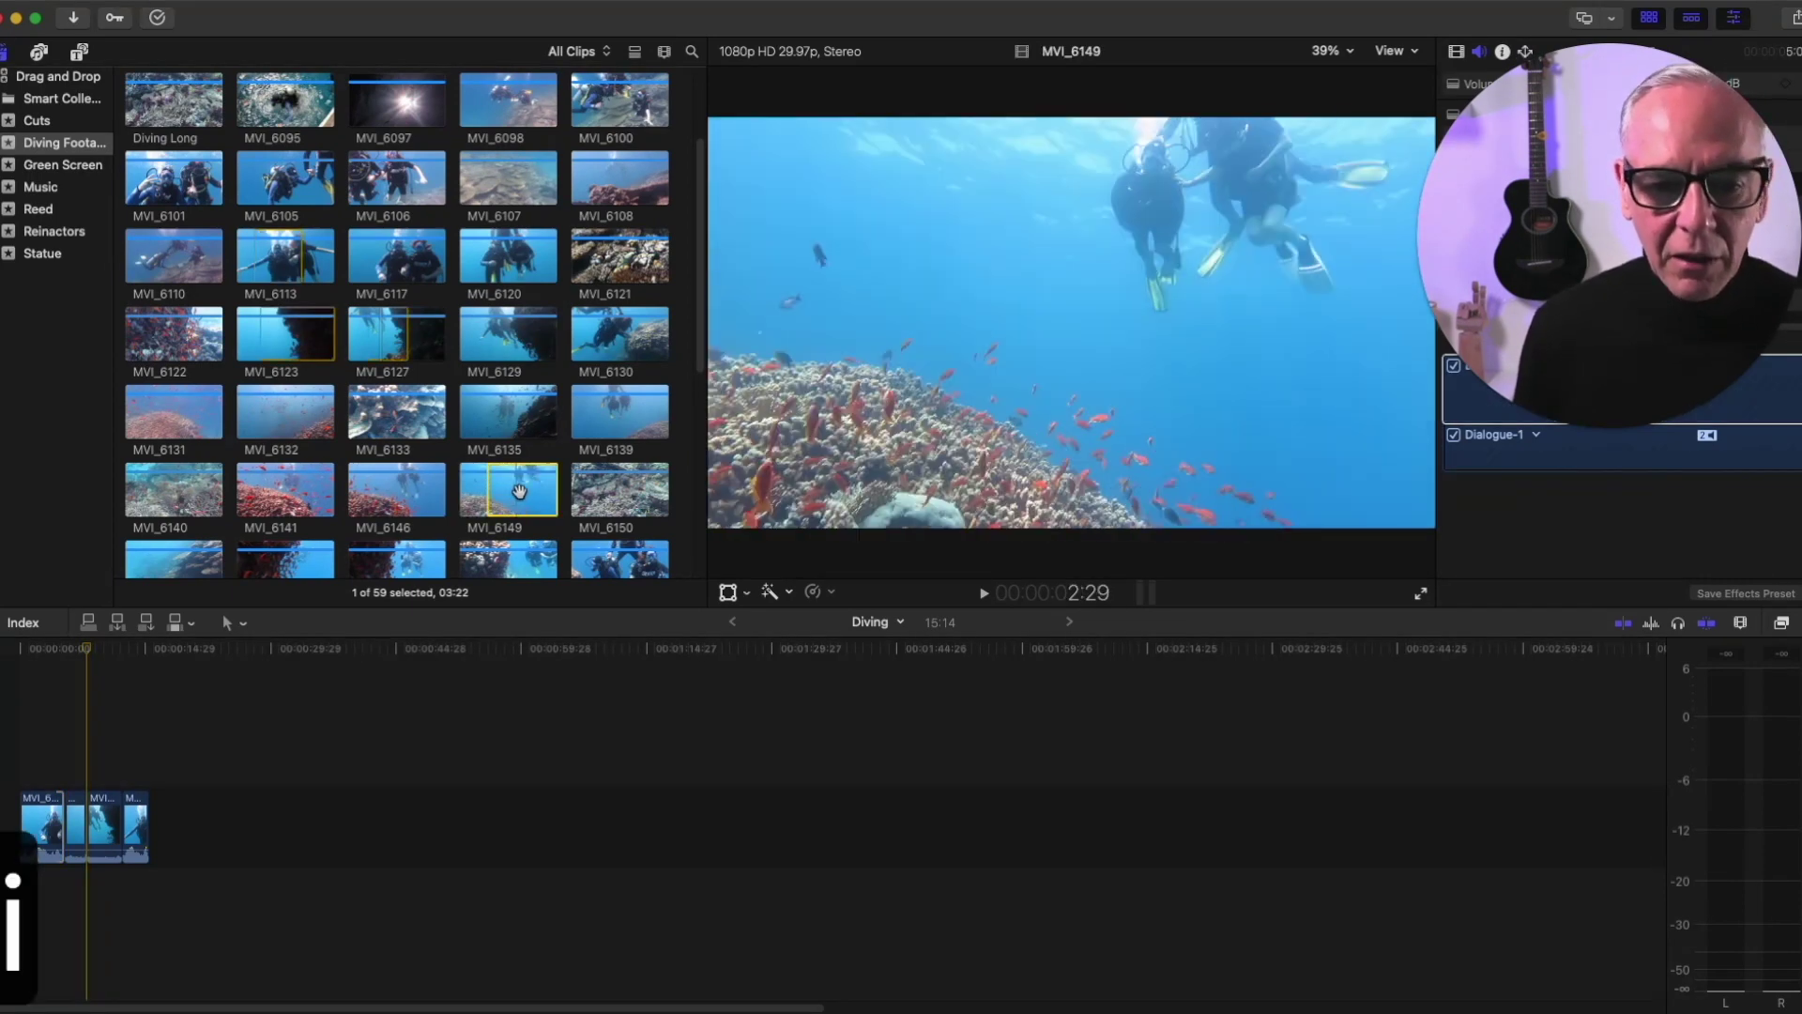
{"action": "key", "text": "o"}
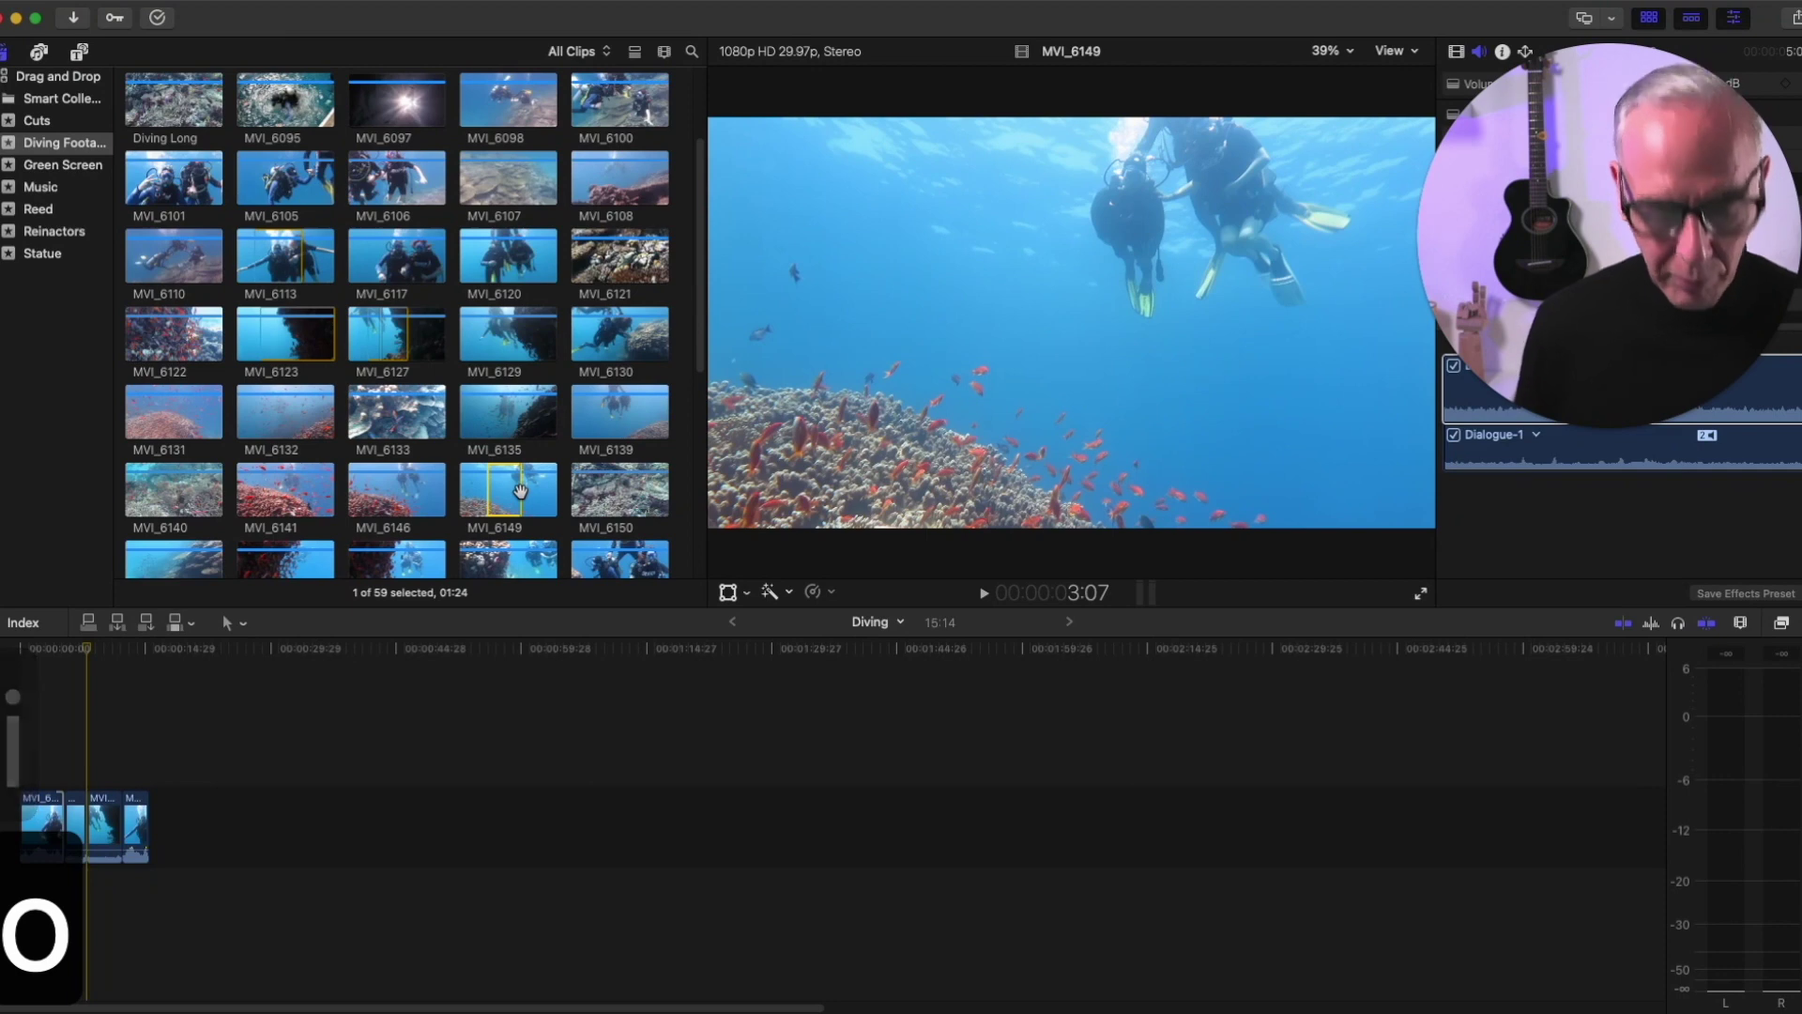
{"action": "key", "text": "space"}
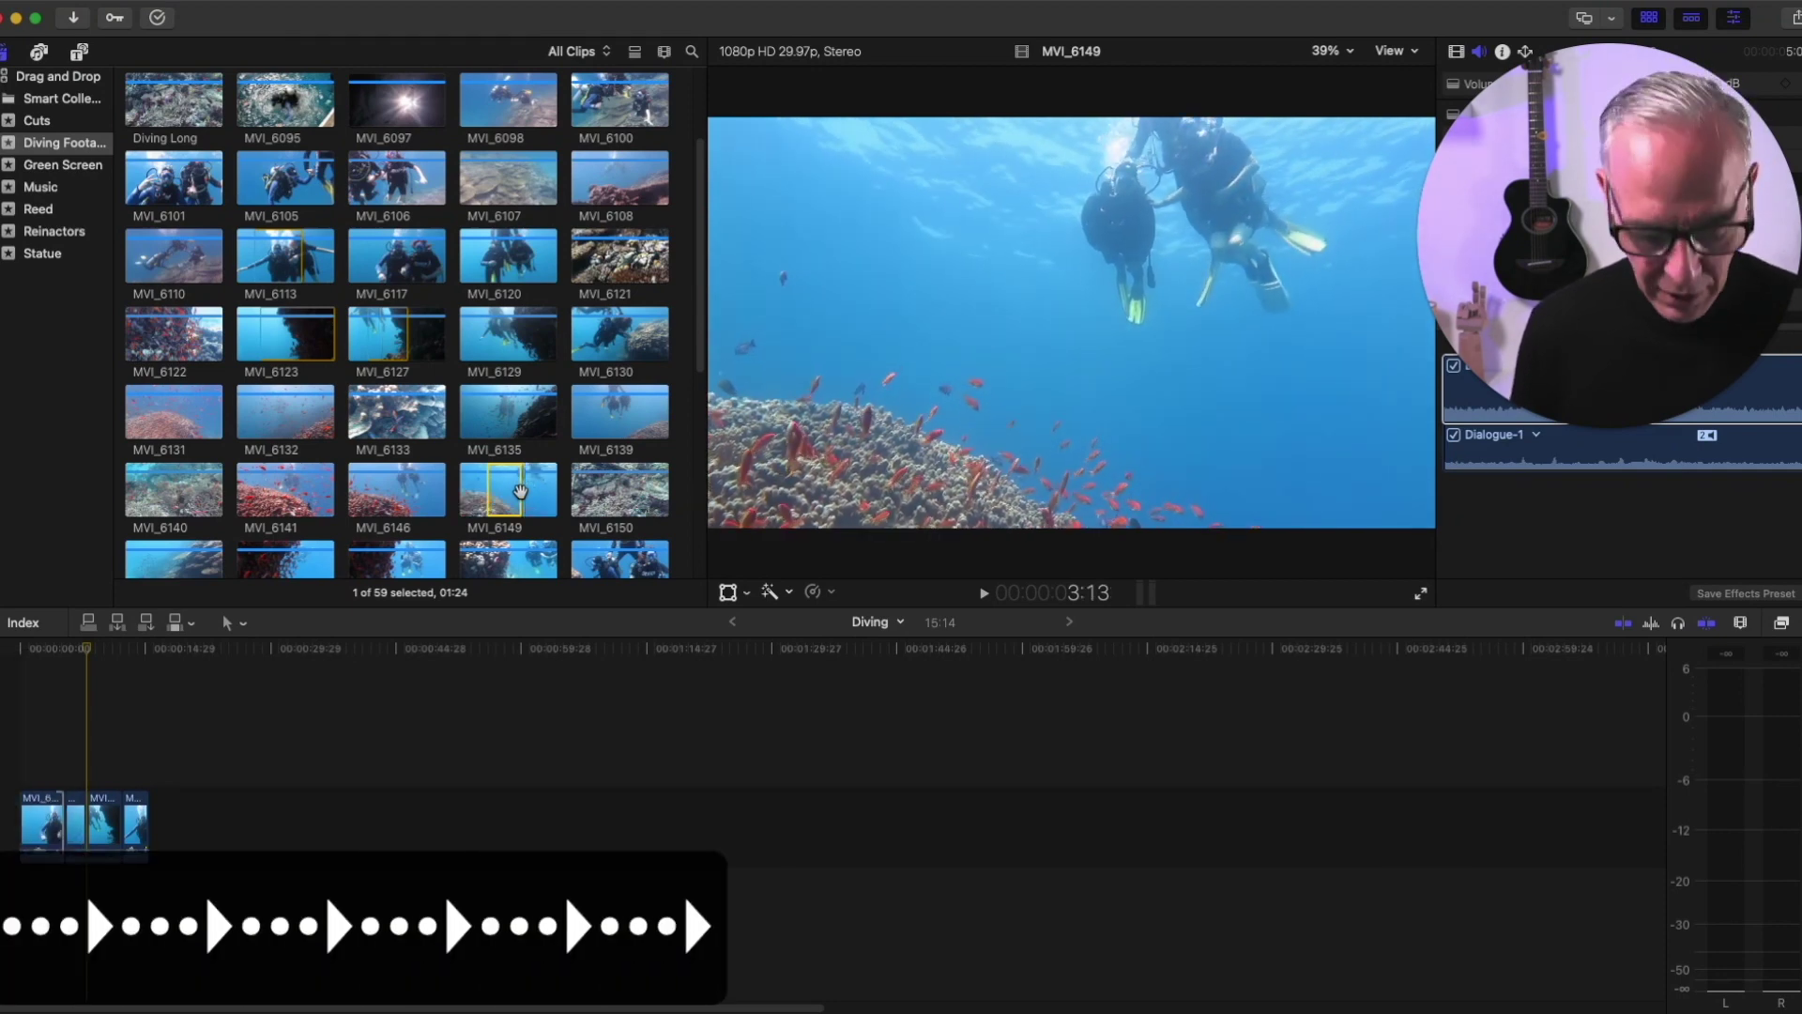
{"action": "key", "text": "o"}
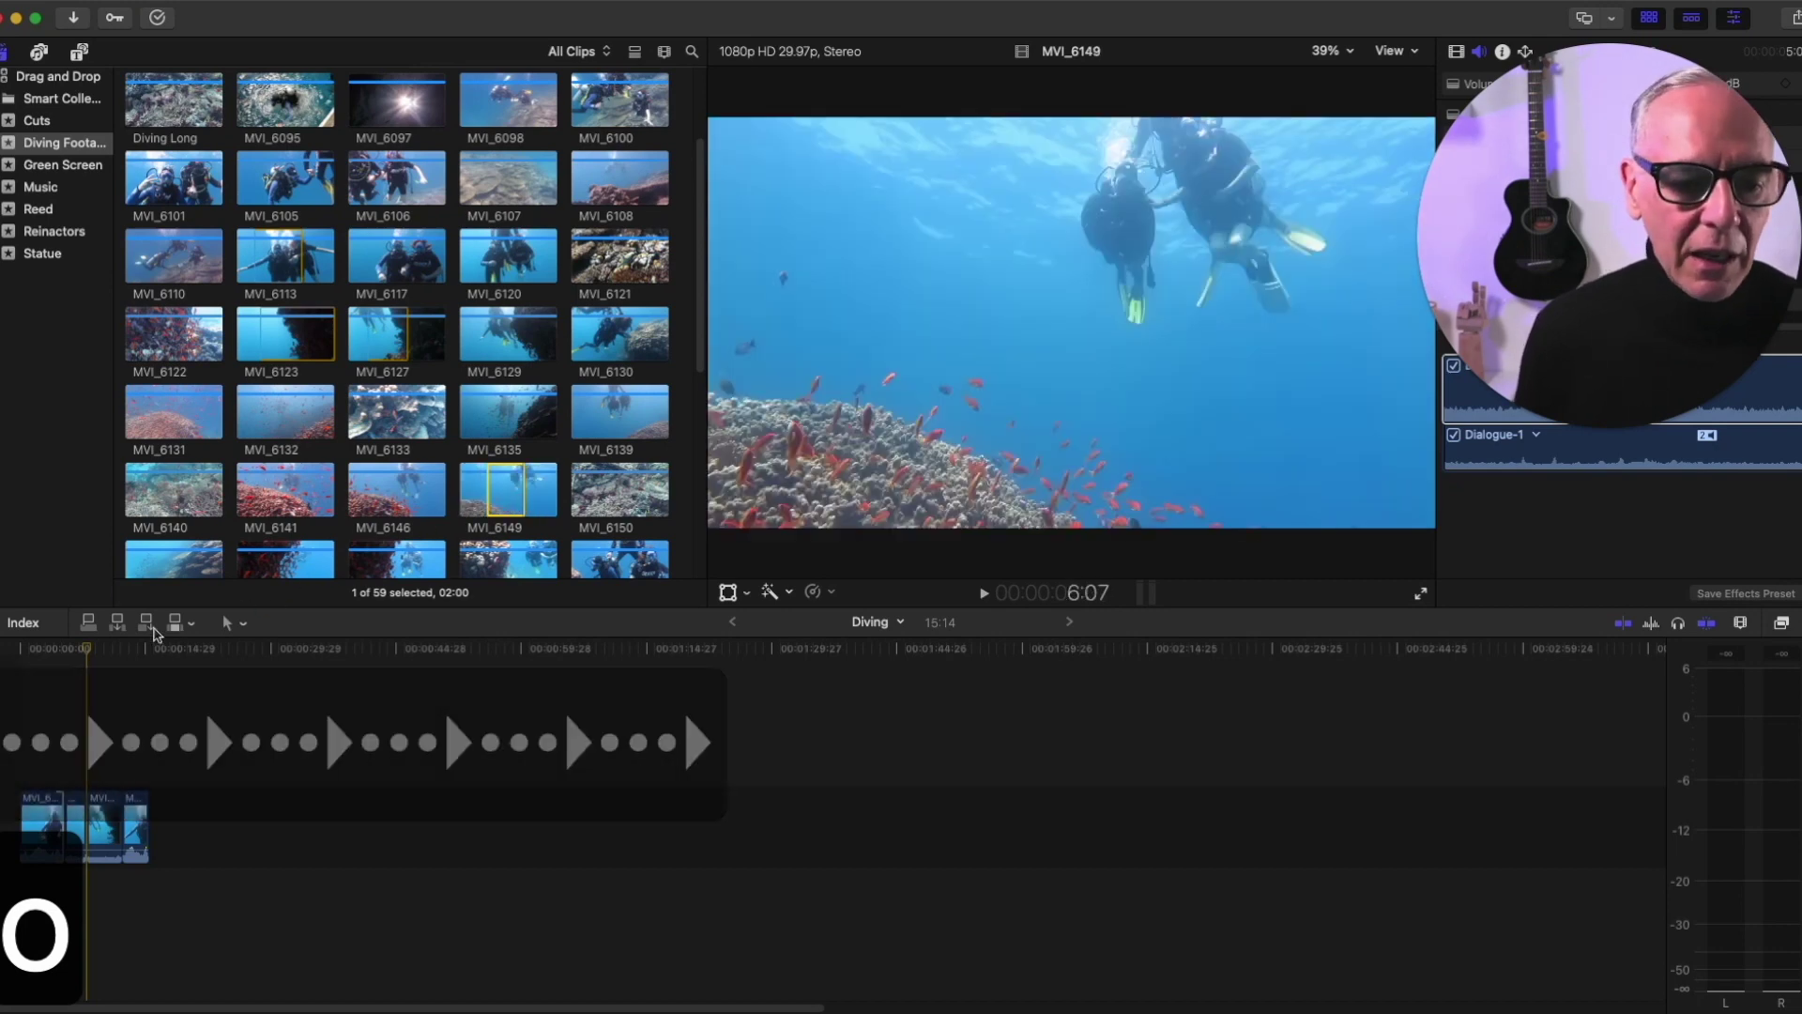
{"action": "key", "text": "l"}
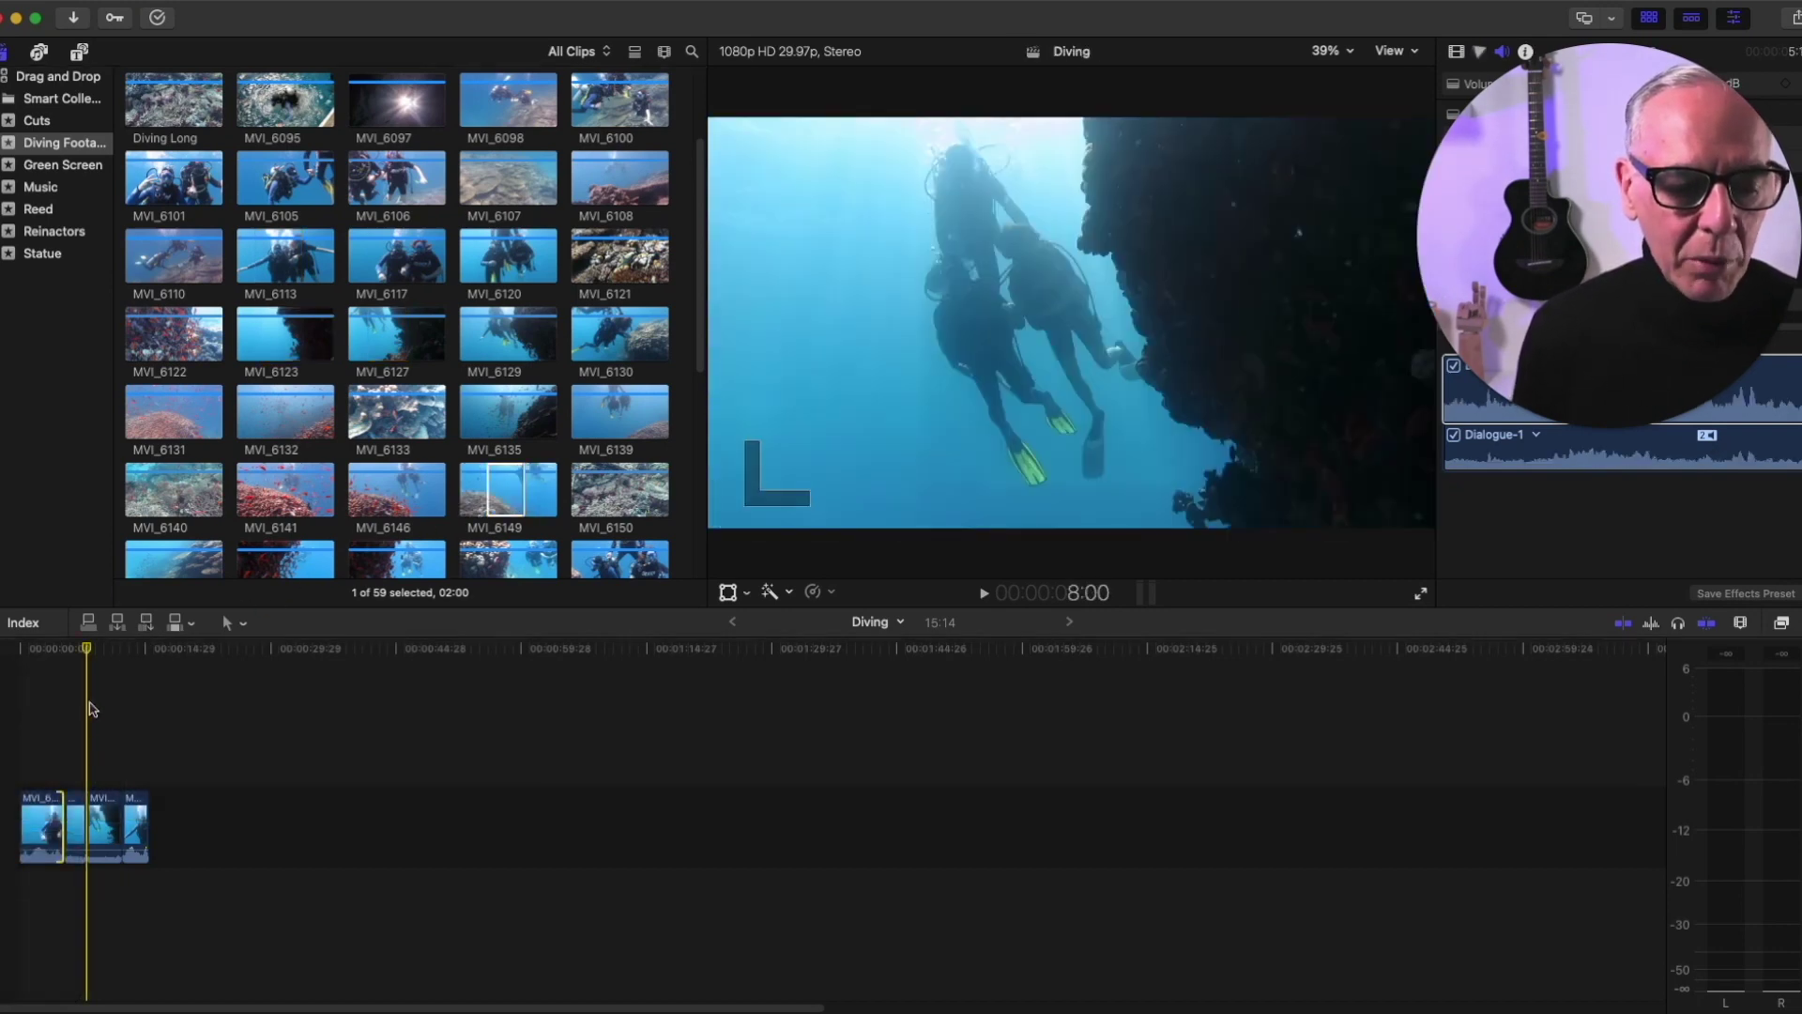
{"action": "left_click", "coordinate": [148, 624]}
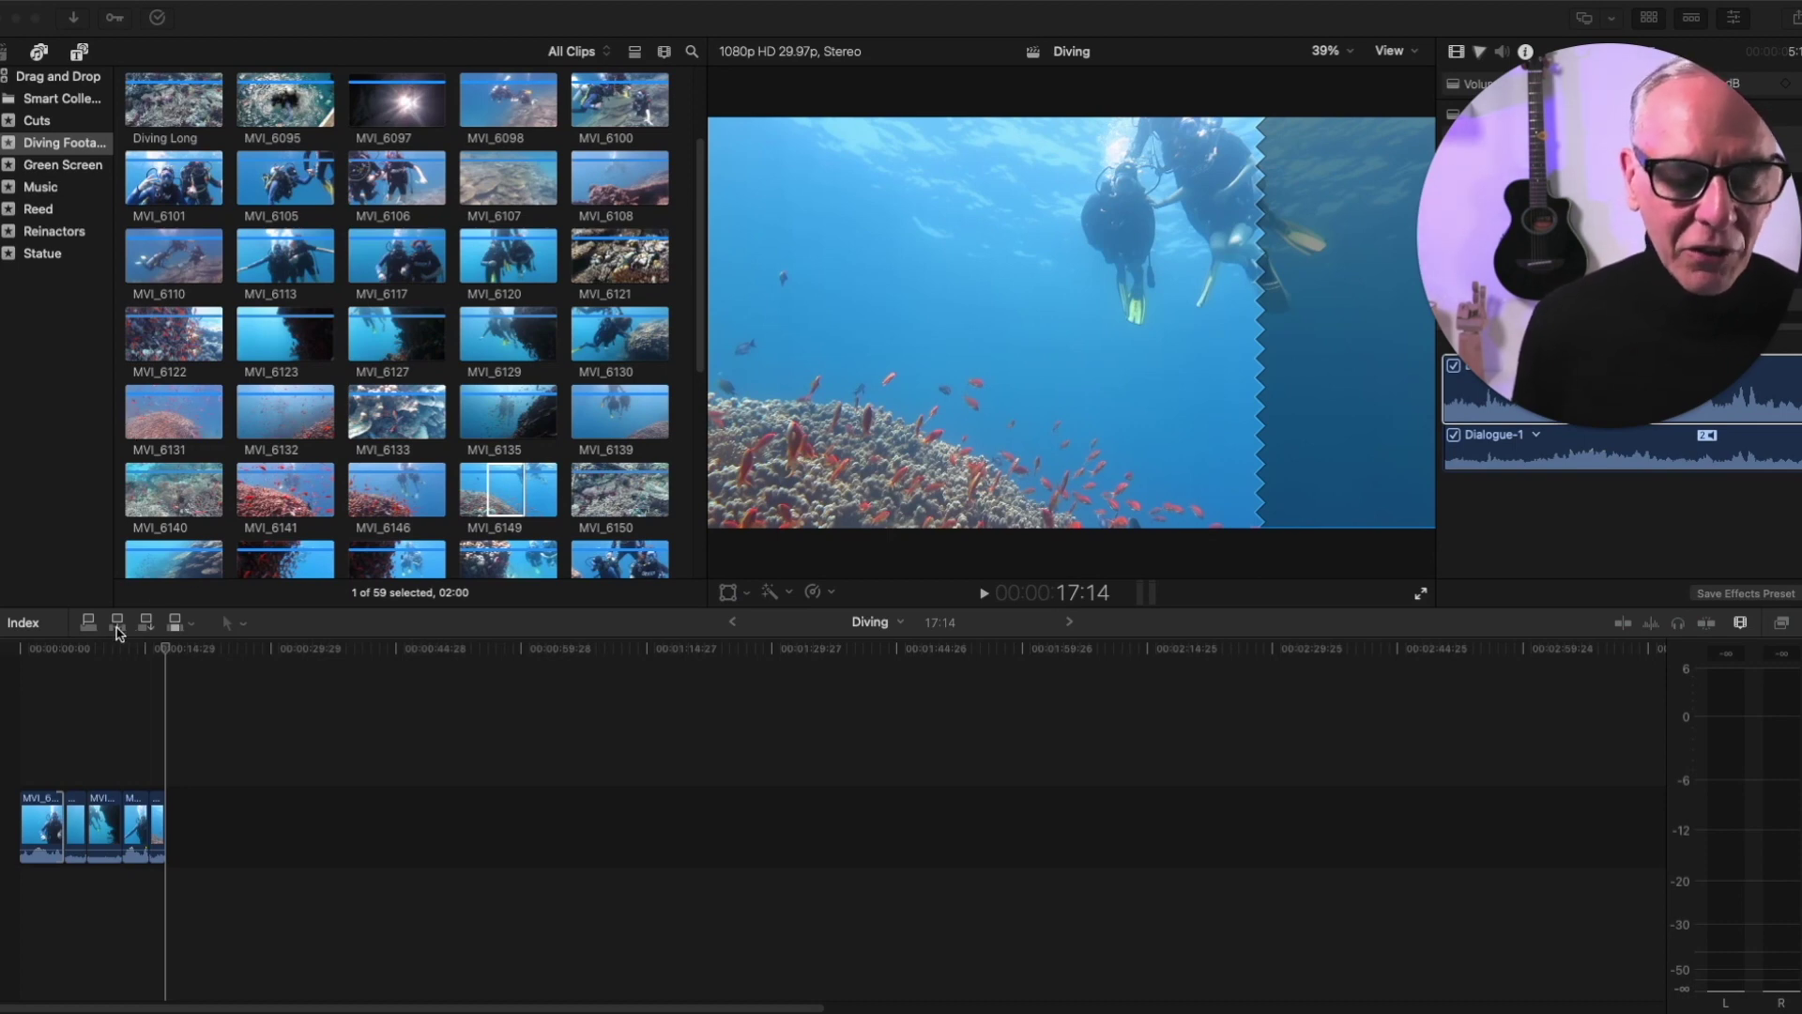
Mark a 3:06 range in clip MVI_6110 starting at 1:14
{"action": "left_click", "coordinate": [293, 625]}
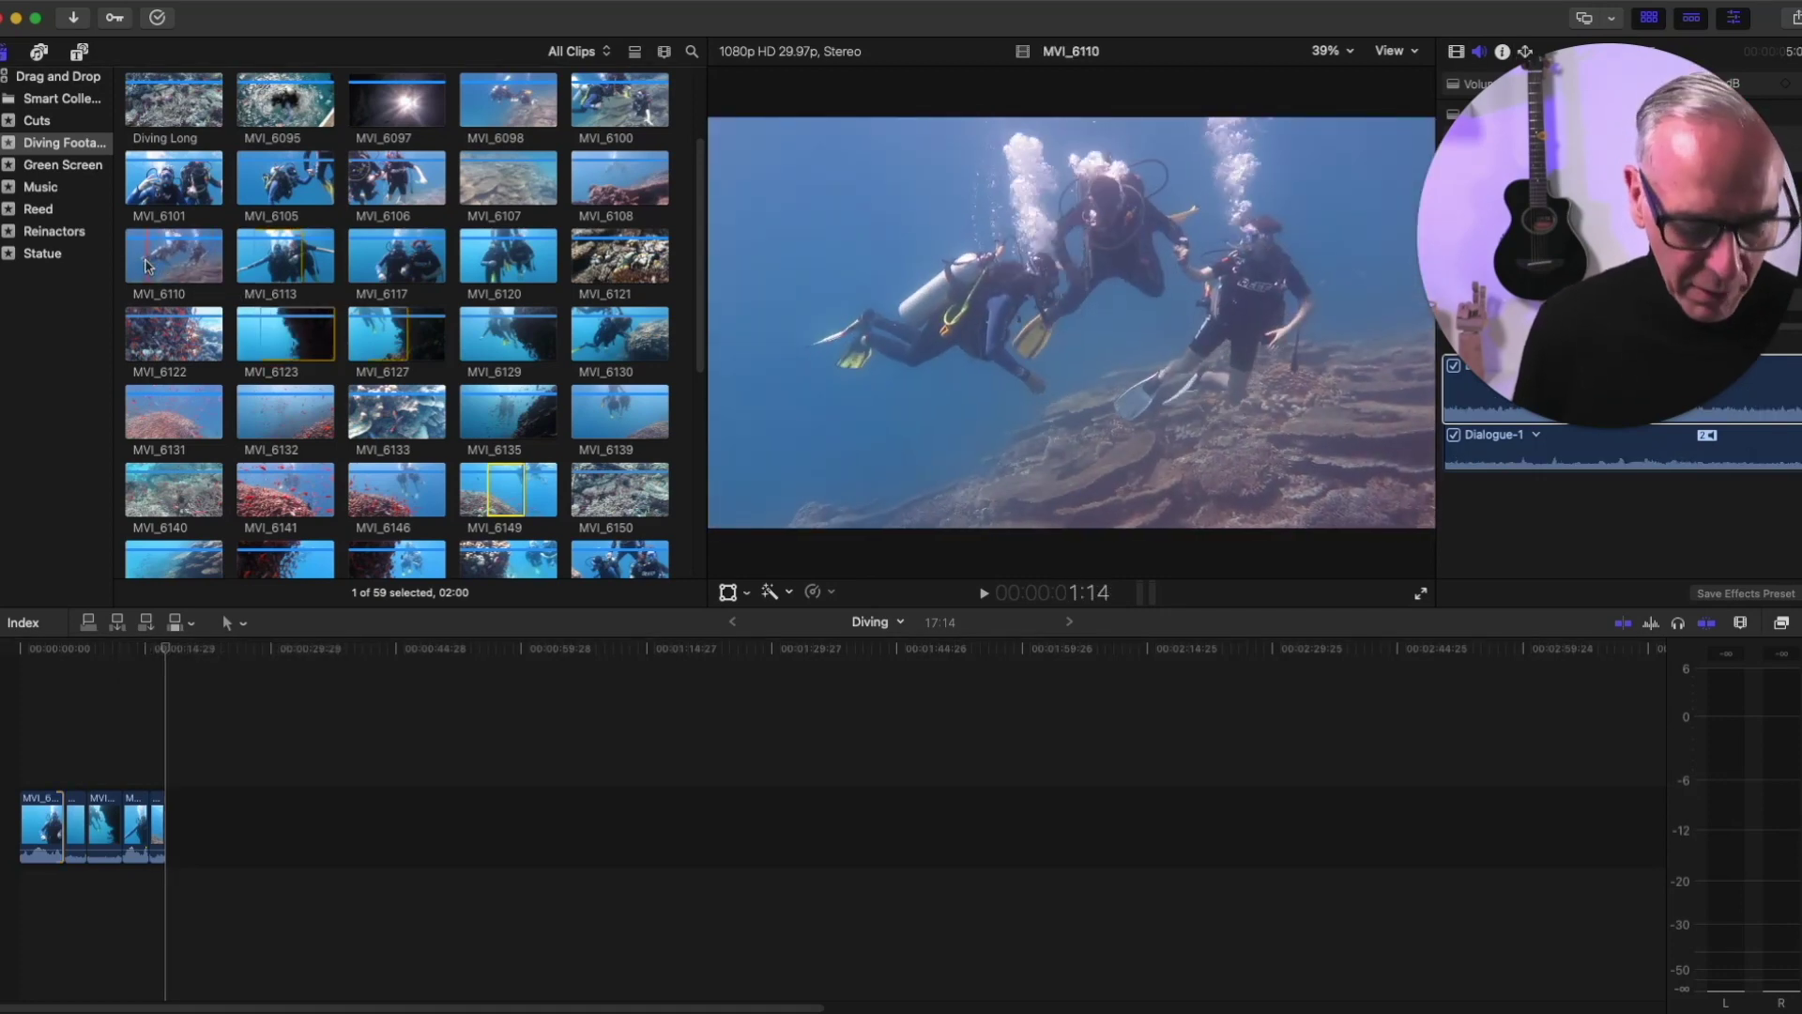
{"action": "left_click", "coordinate": [146, 266]}
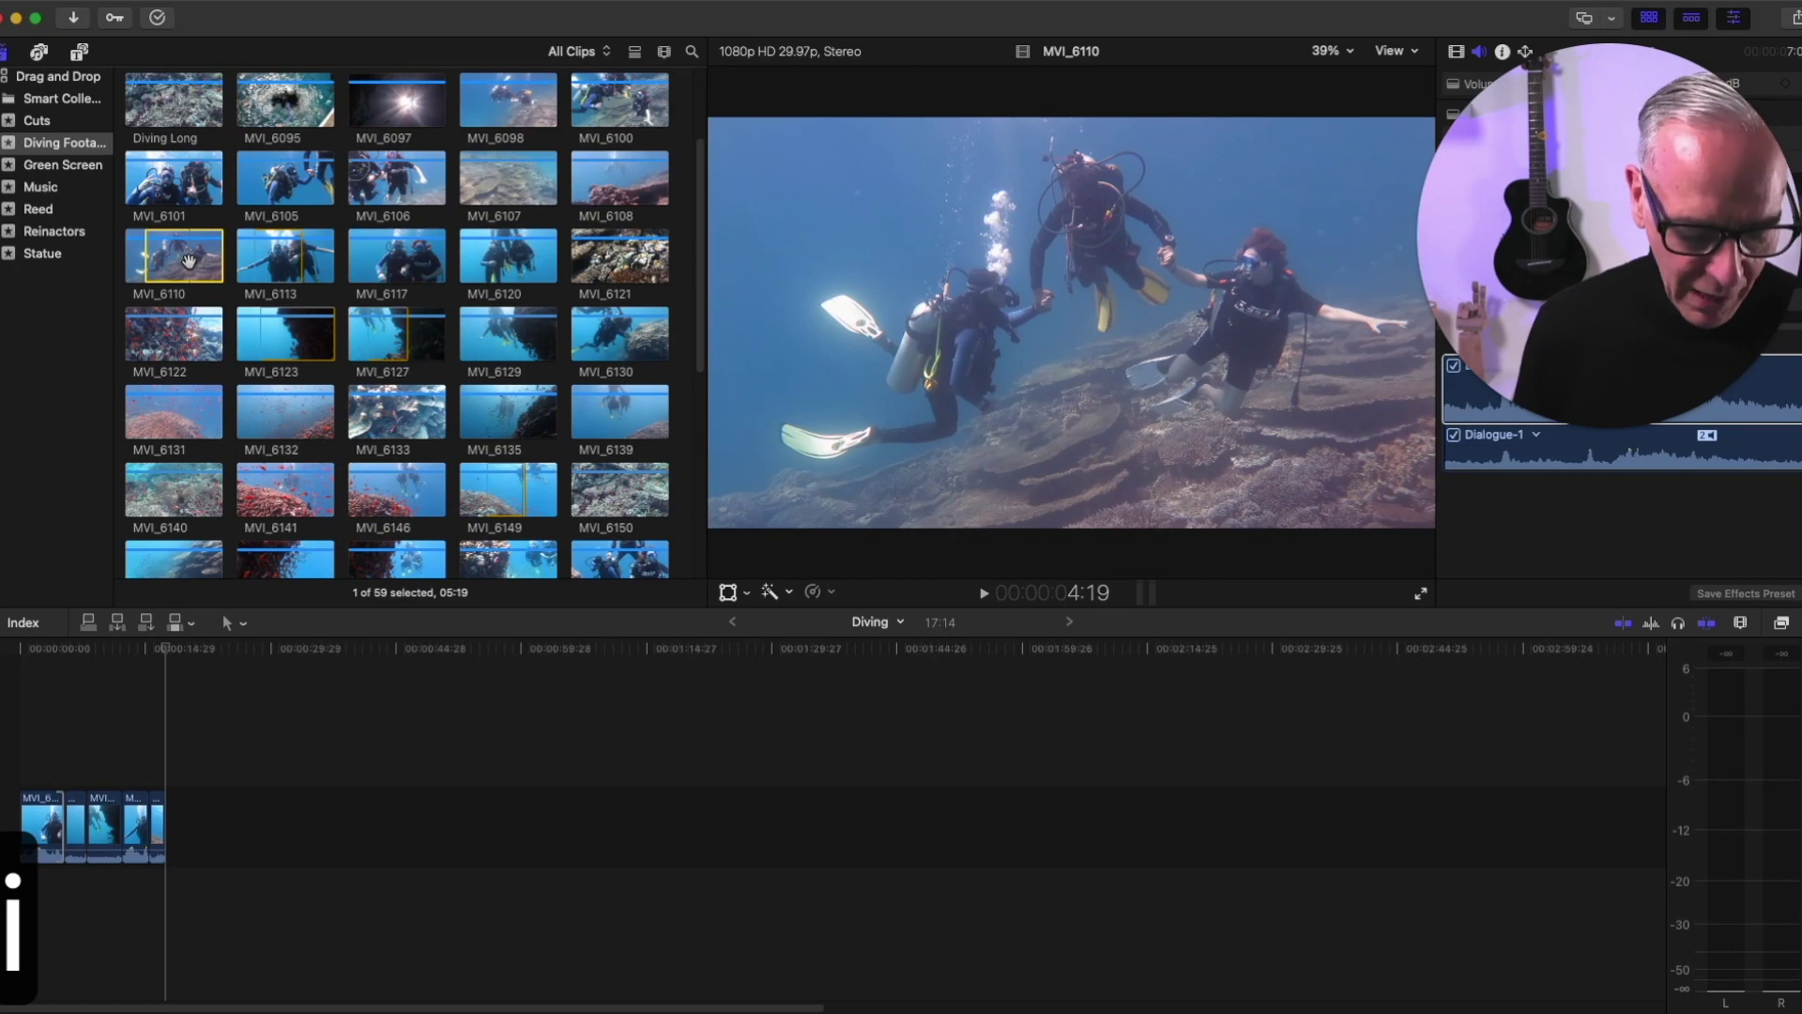
{"action": "key", "text": "o"}
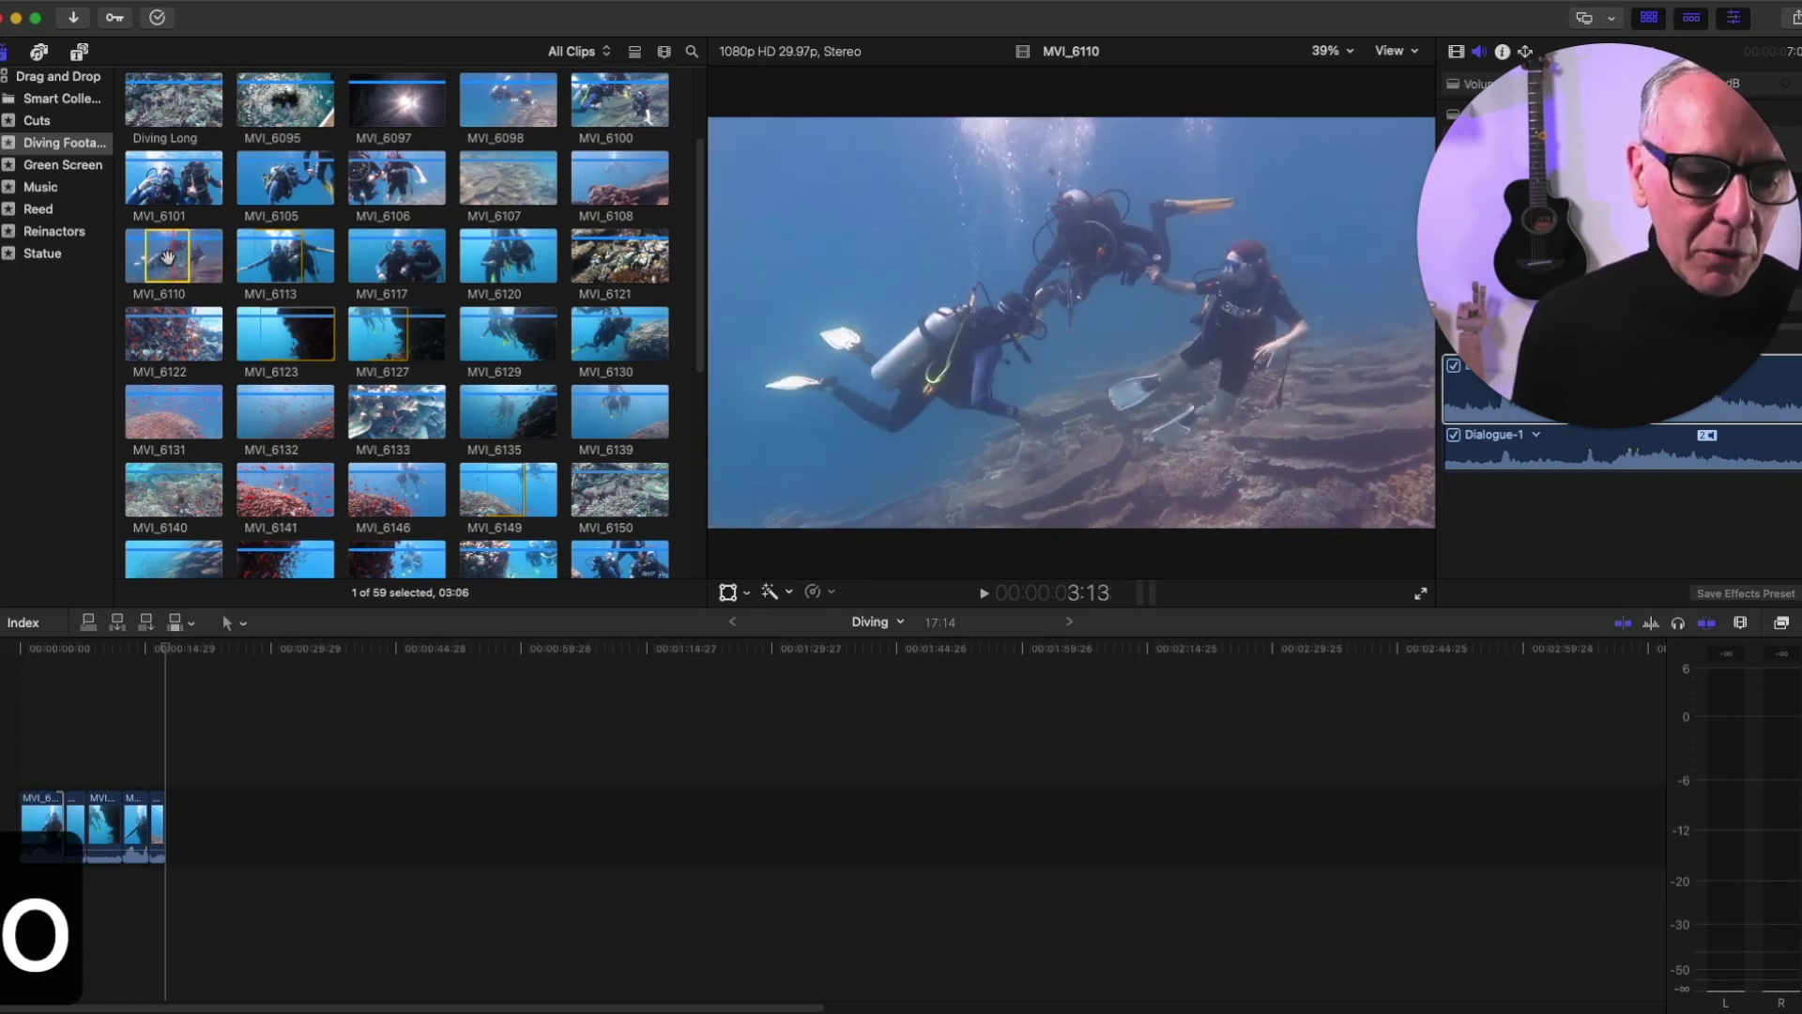
Place the MVI_6110 range directly between the second and third timeline clips, and undo that placement
{"action": "left_click", "coordinate": [142, 624]}
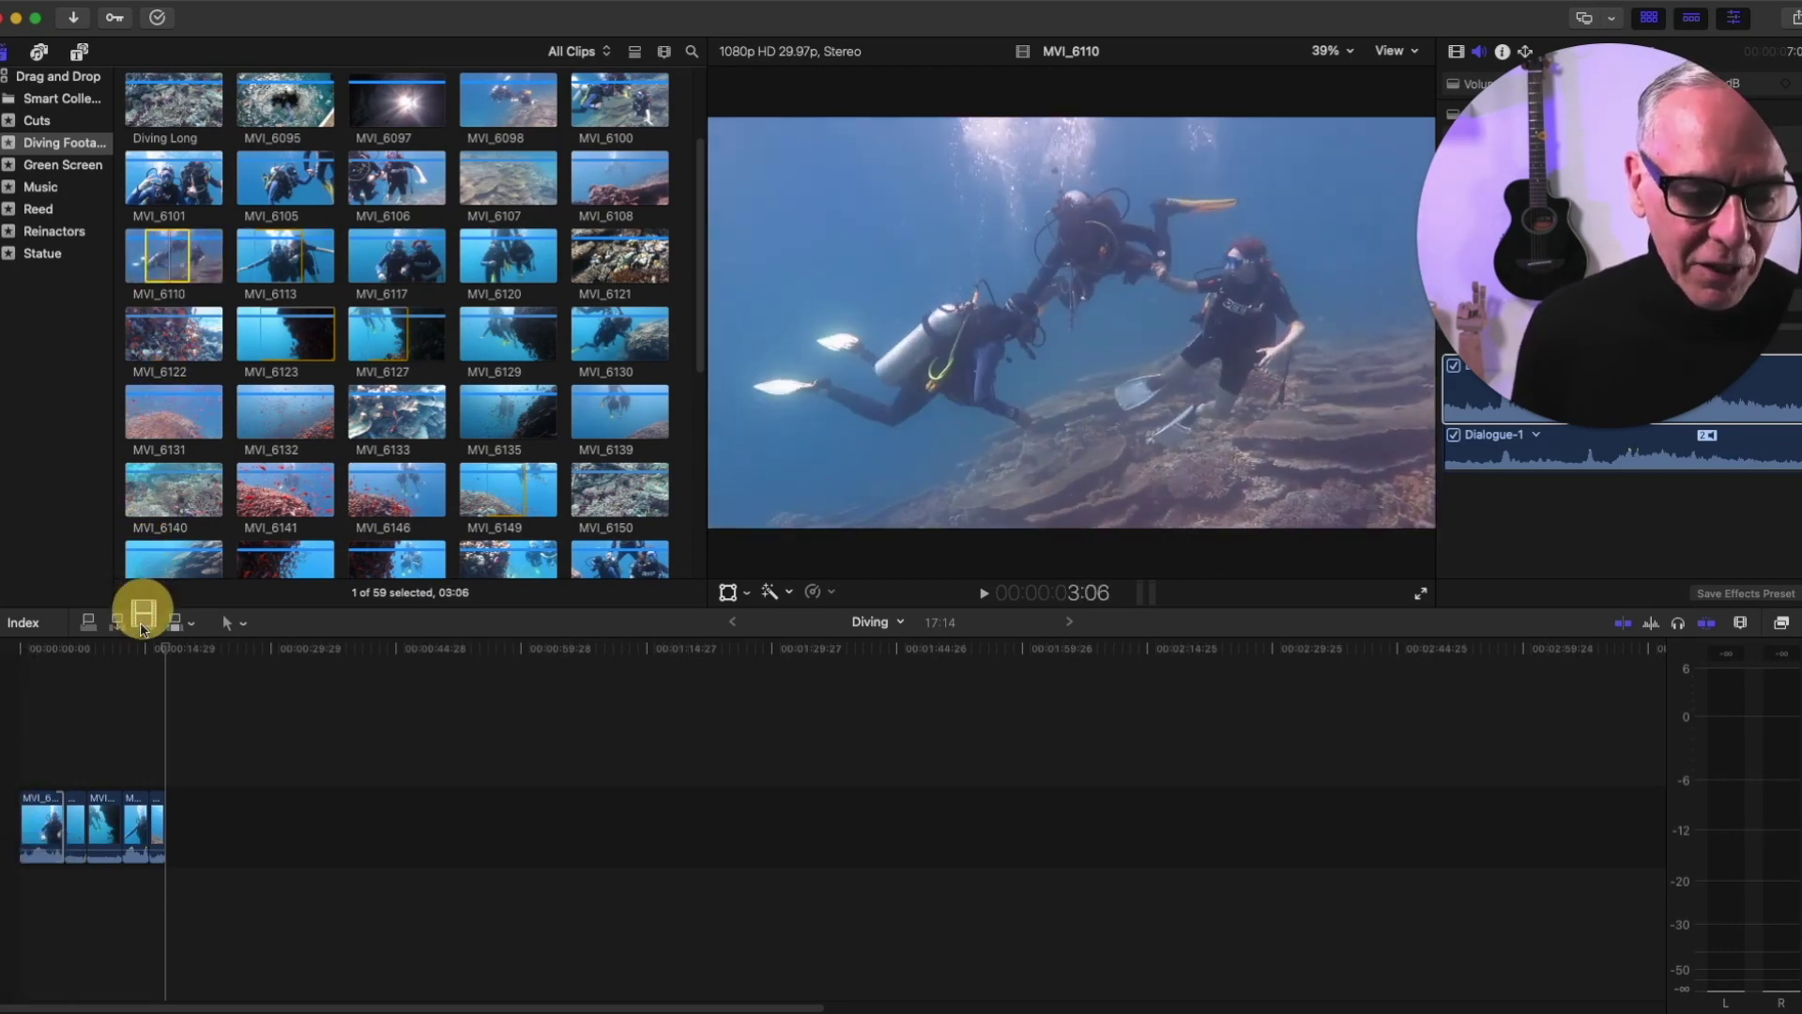
{"action": "left_click_drag", "start_coordinate": [177, 825], "coordinate": [87, 832]}
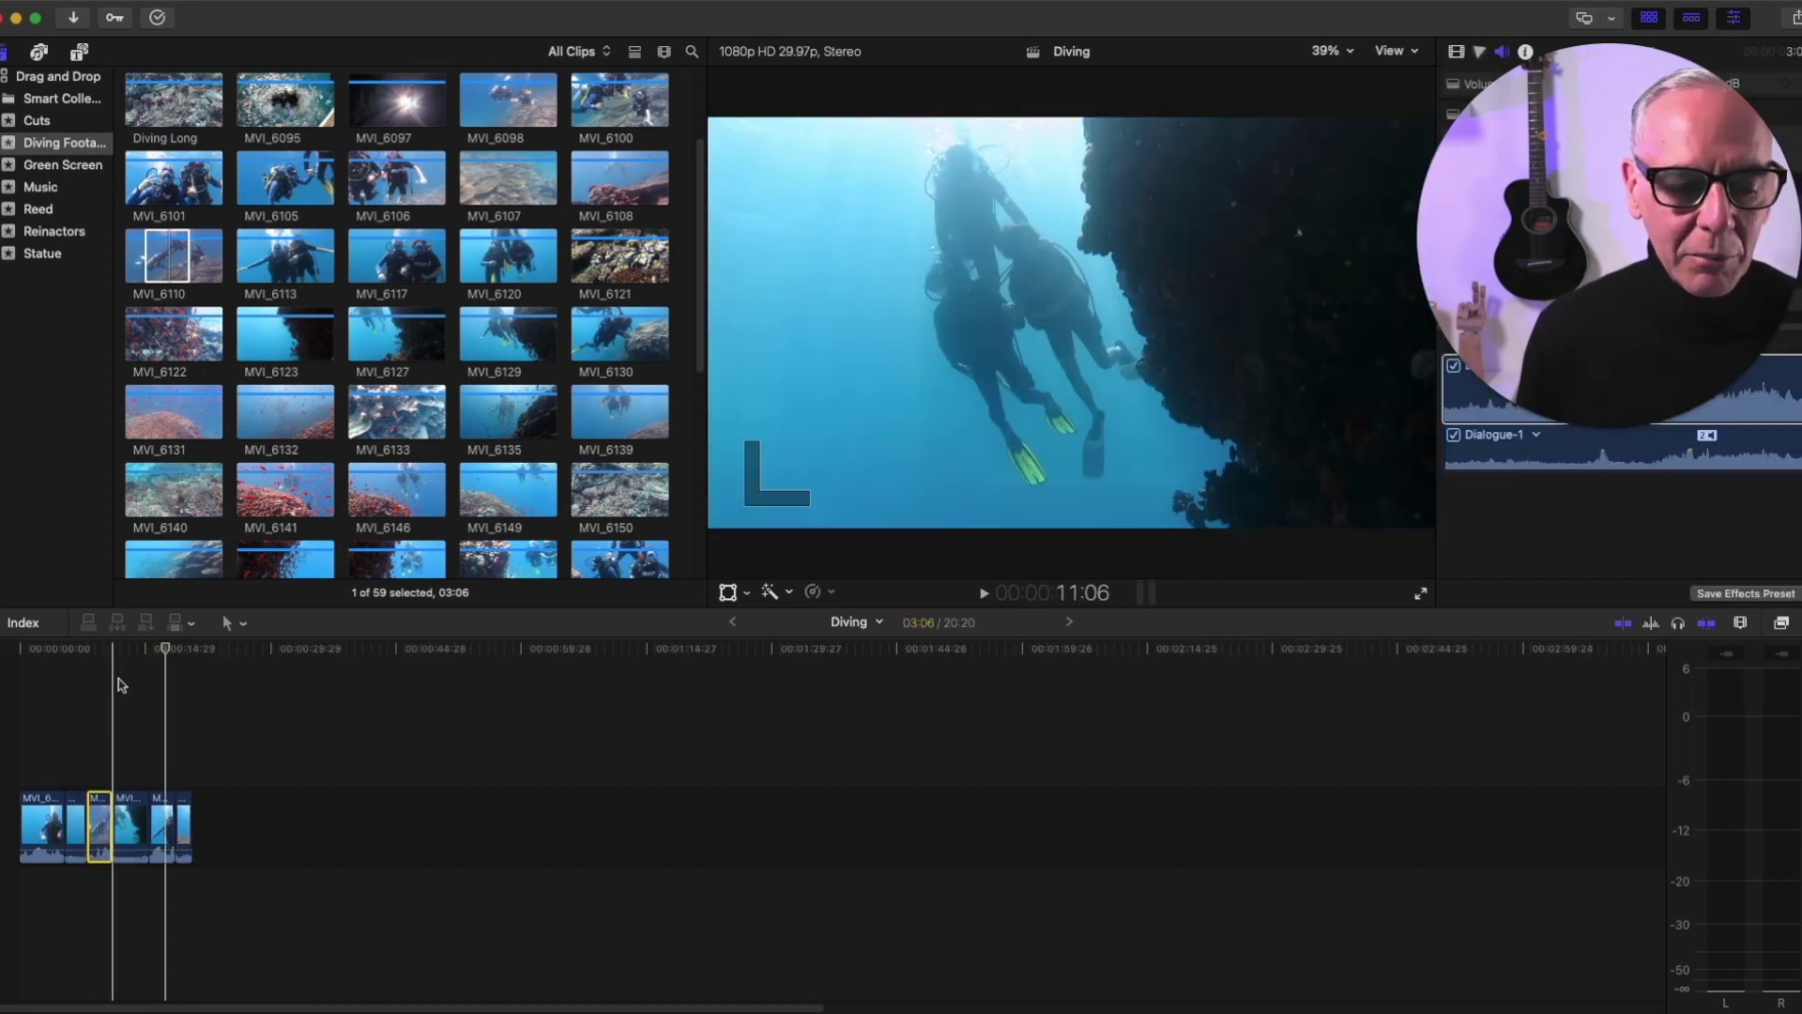
{"action": "key", "text": "super+z"}
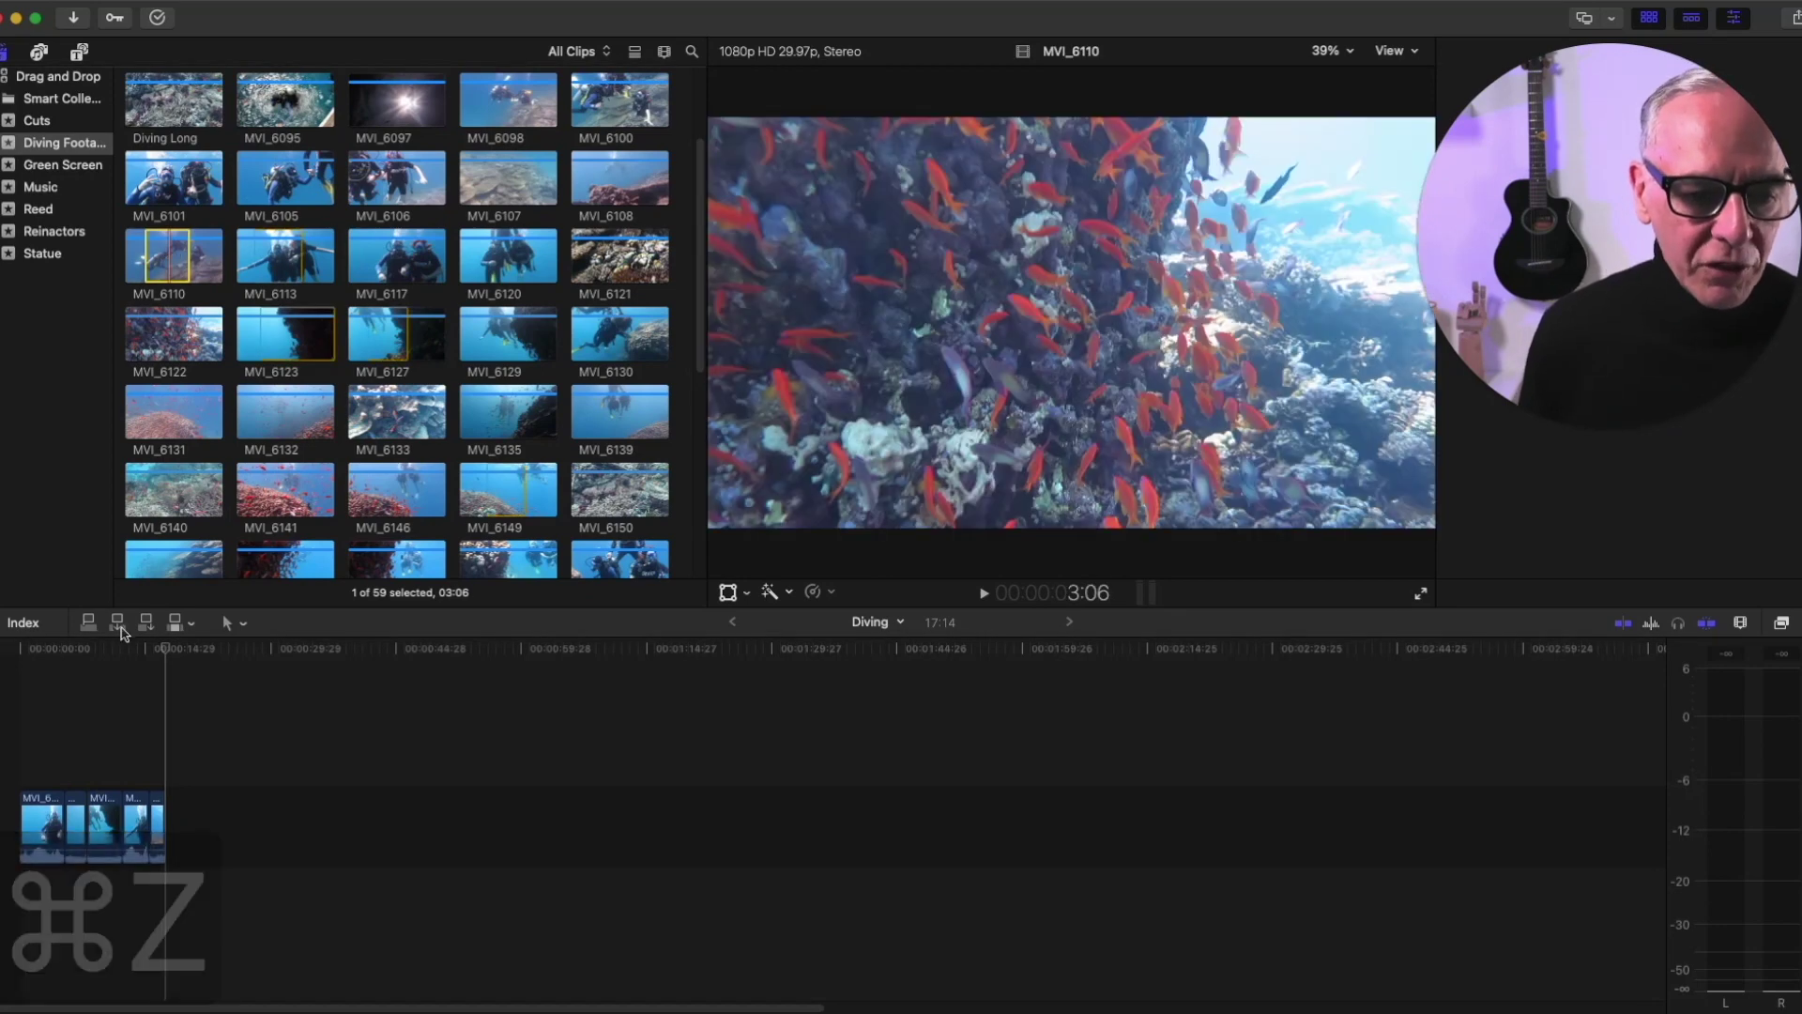
Try positioning the playhead around the edit before MVI_6127 with snapping turned off, and turn snapping back on
{"action": "left_click_drag", "start_coordinate": [167, 651], "coordinate": [88, 647]}
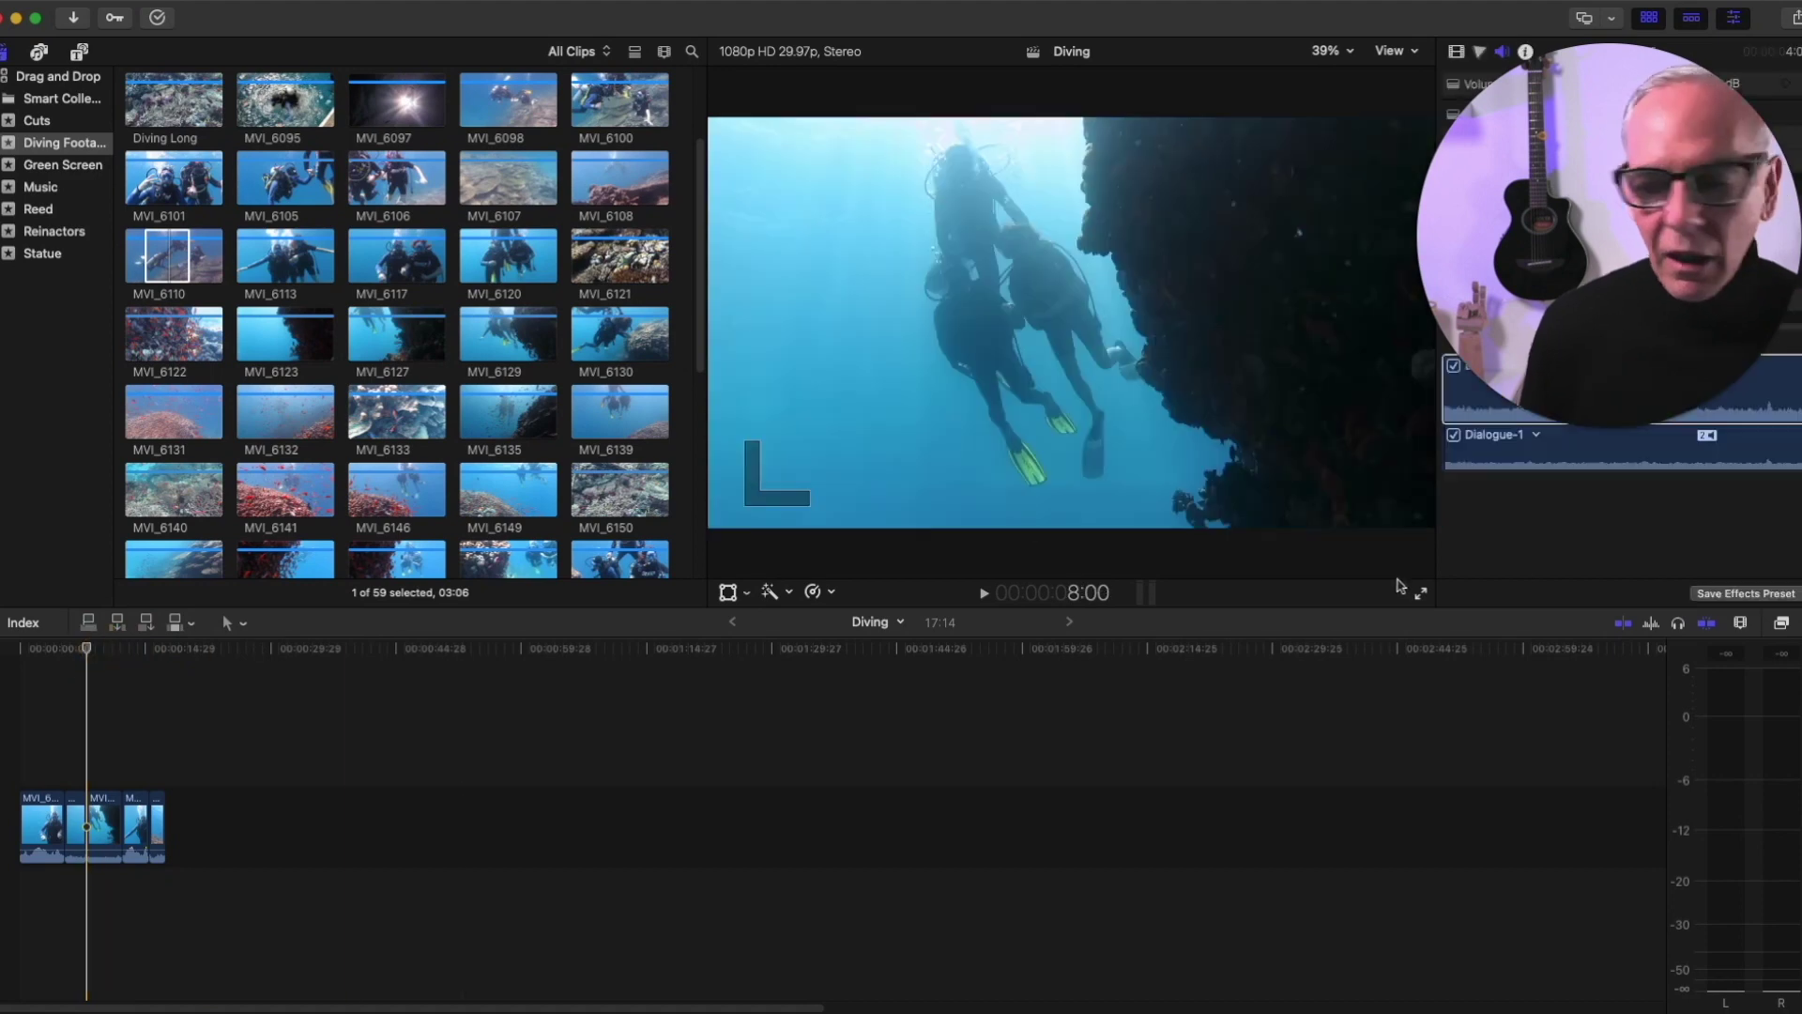
{"action": "left_click", "coordinate": [1708, 626]}
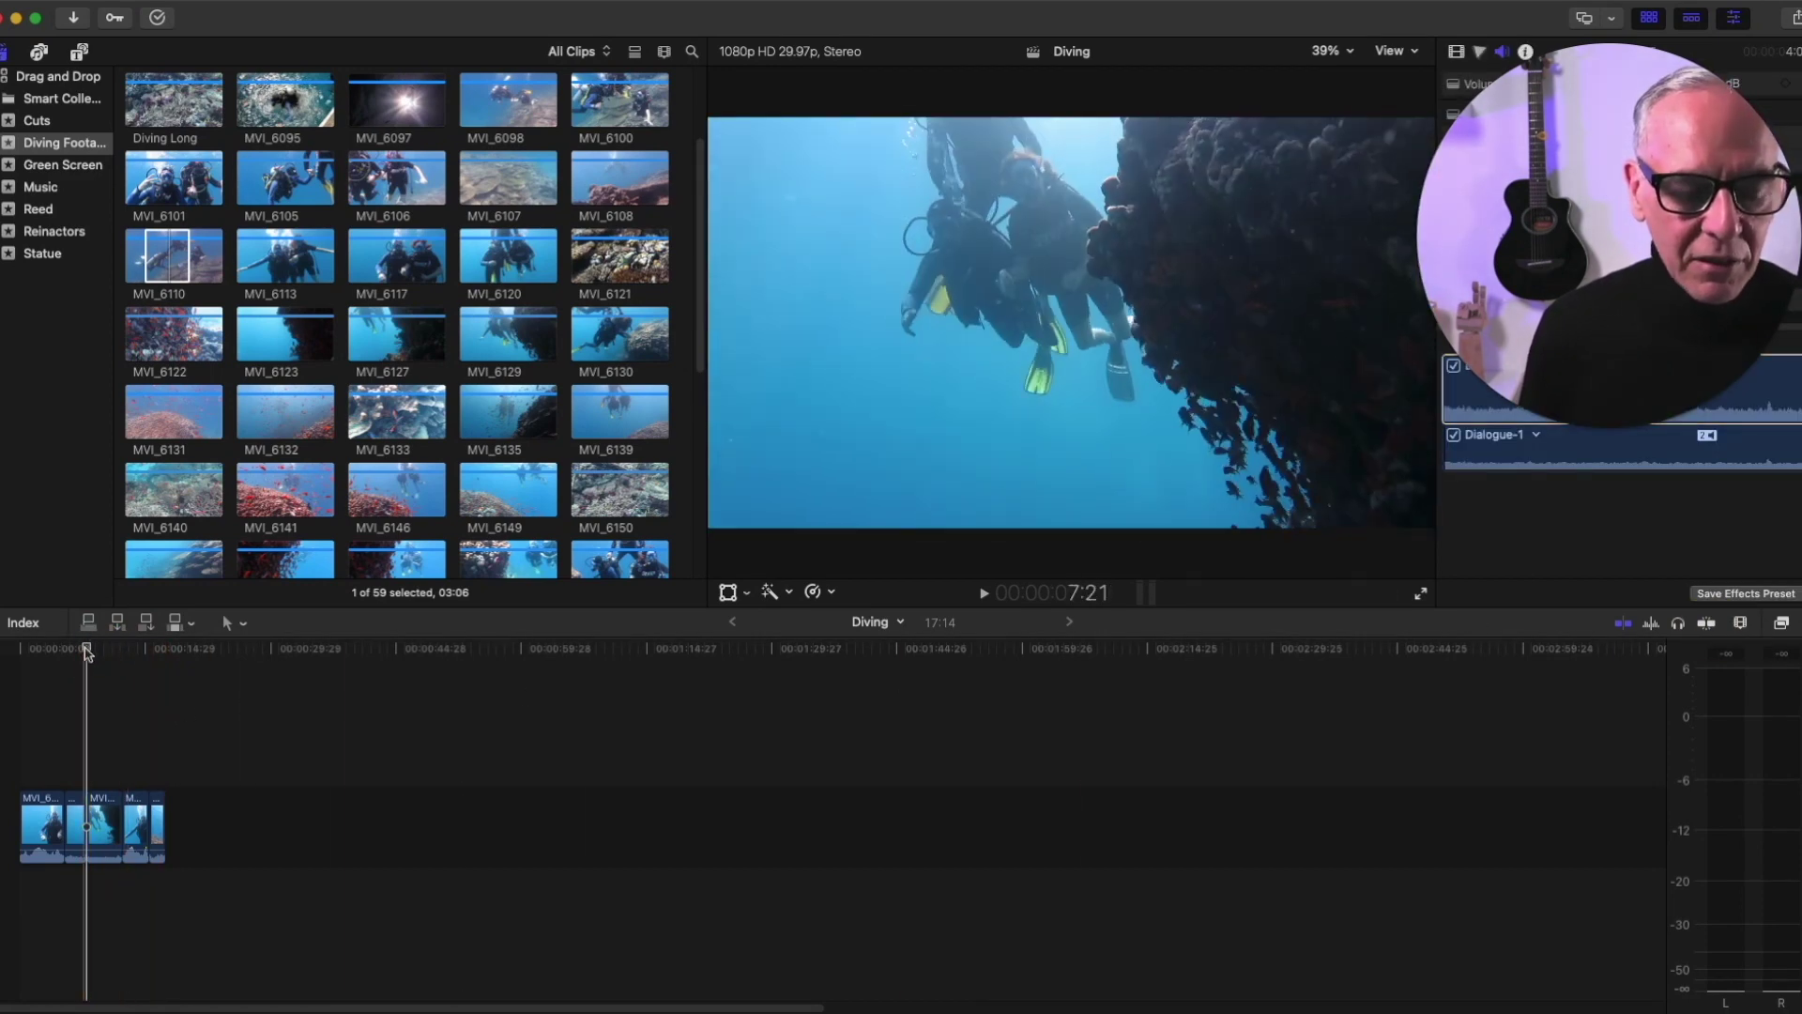
{"action": "left_click_drag", "start_coordinate": [85, 652], "coordinate": [87, 648]}
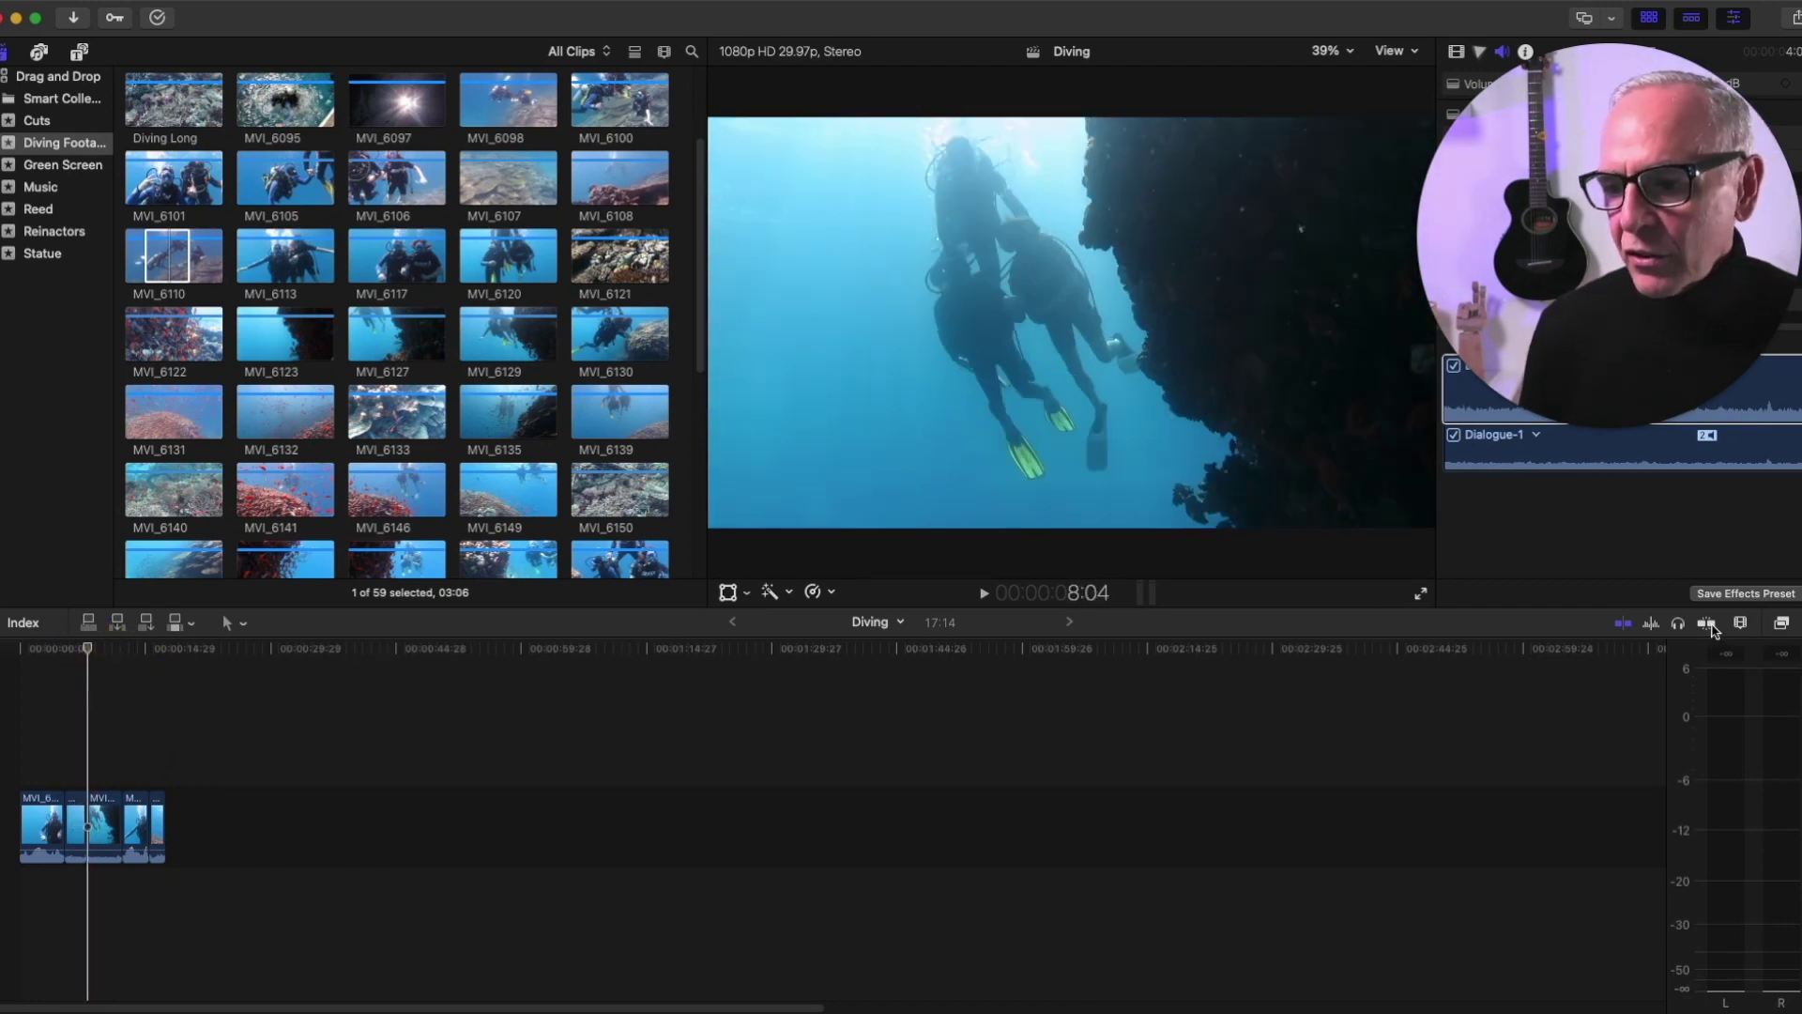
{"action": "left_click", "coordinate": [1707, 624]}
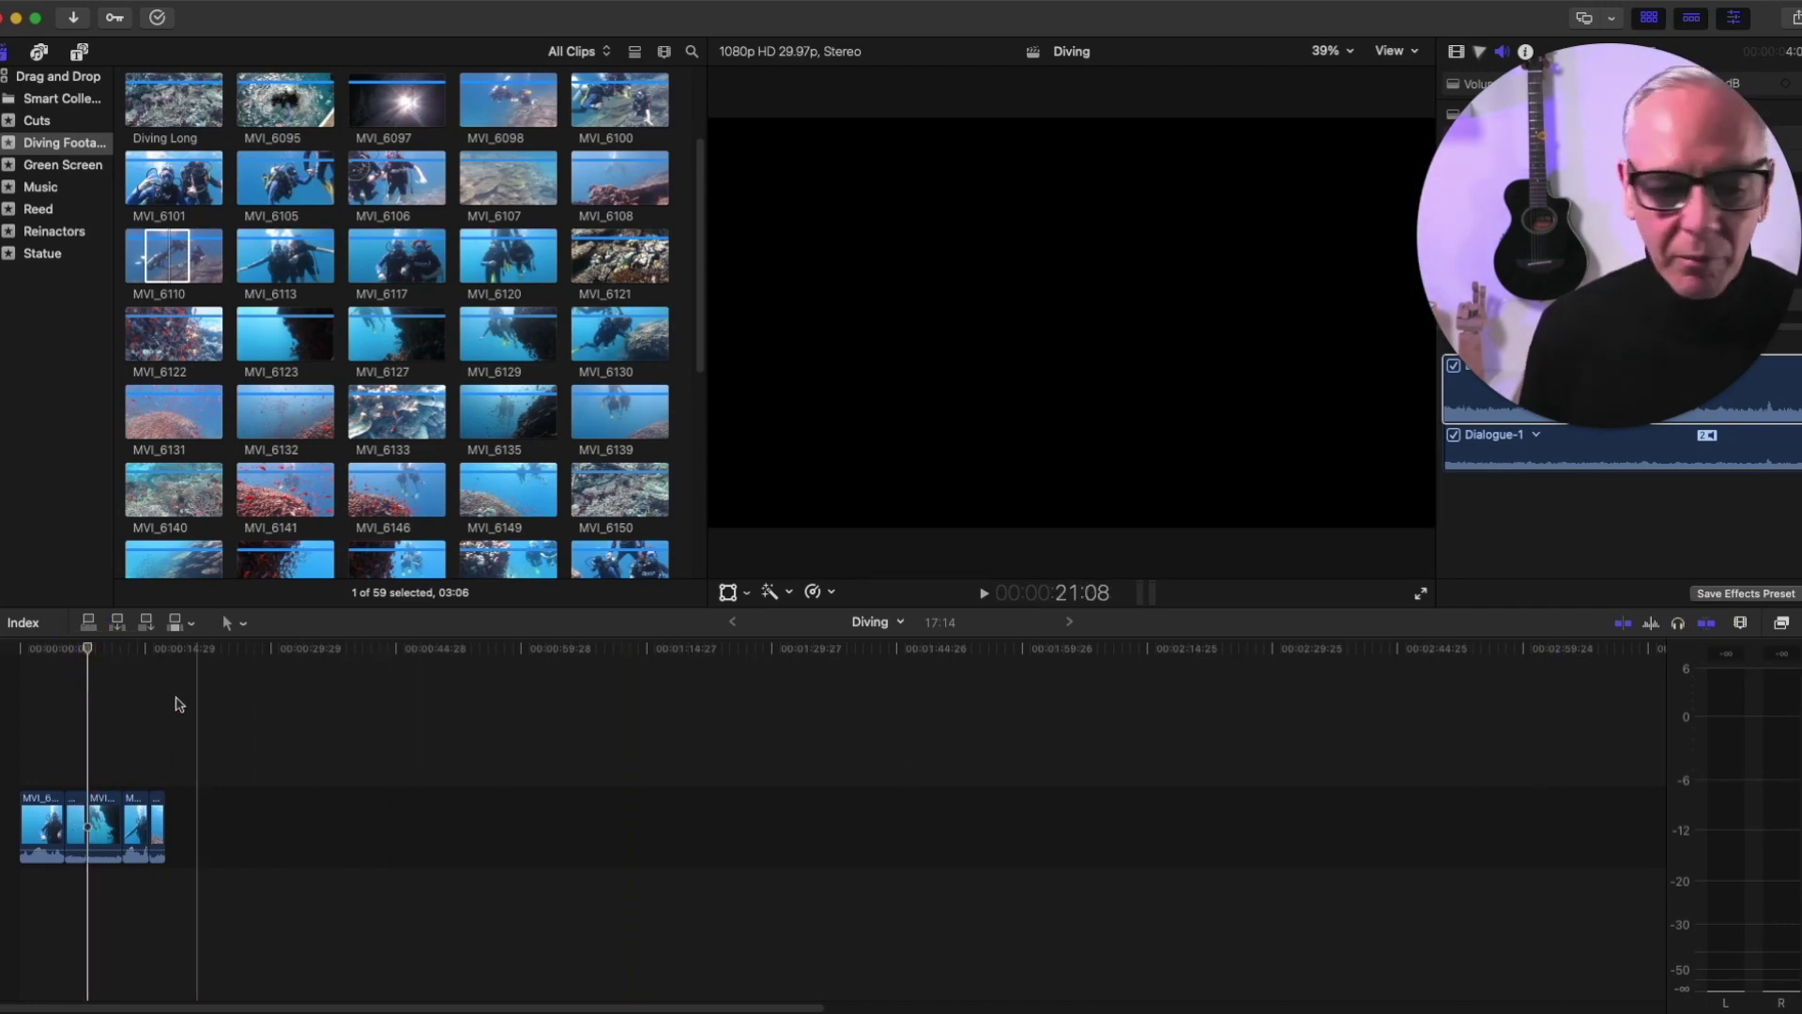
Insert the MVI_6110 range at the edit point at 12:08, just before the MVI_6113 clip
{"action": "left_click", "coordinate": [121, 650]}
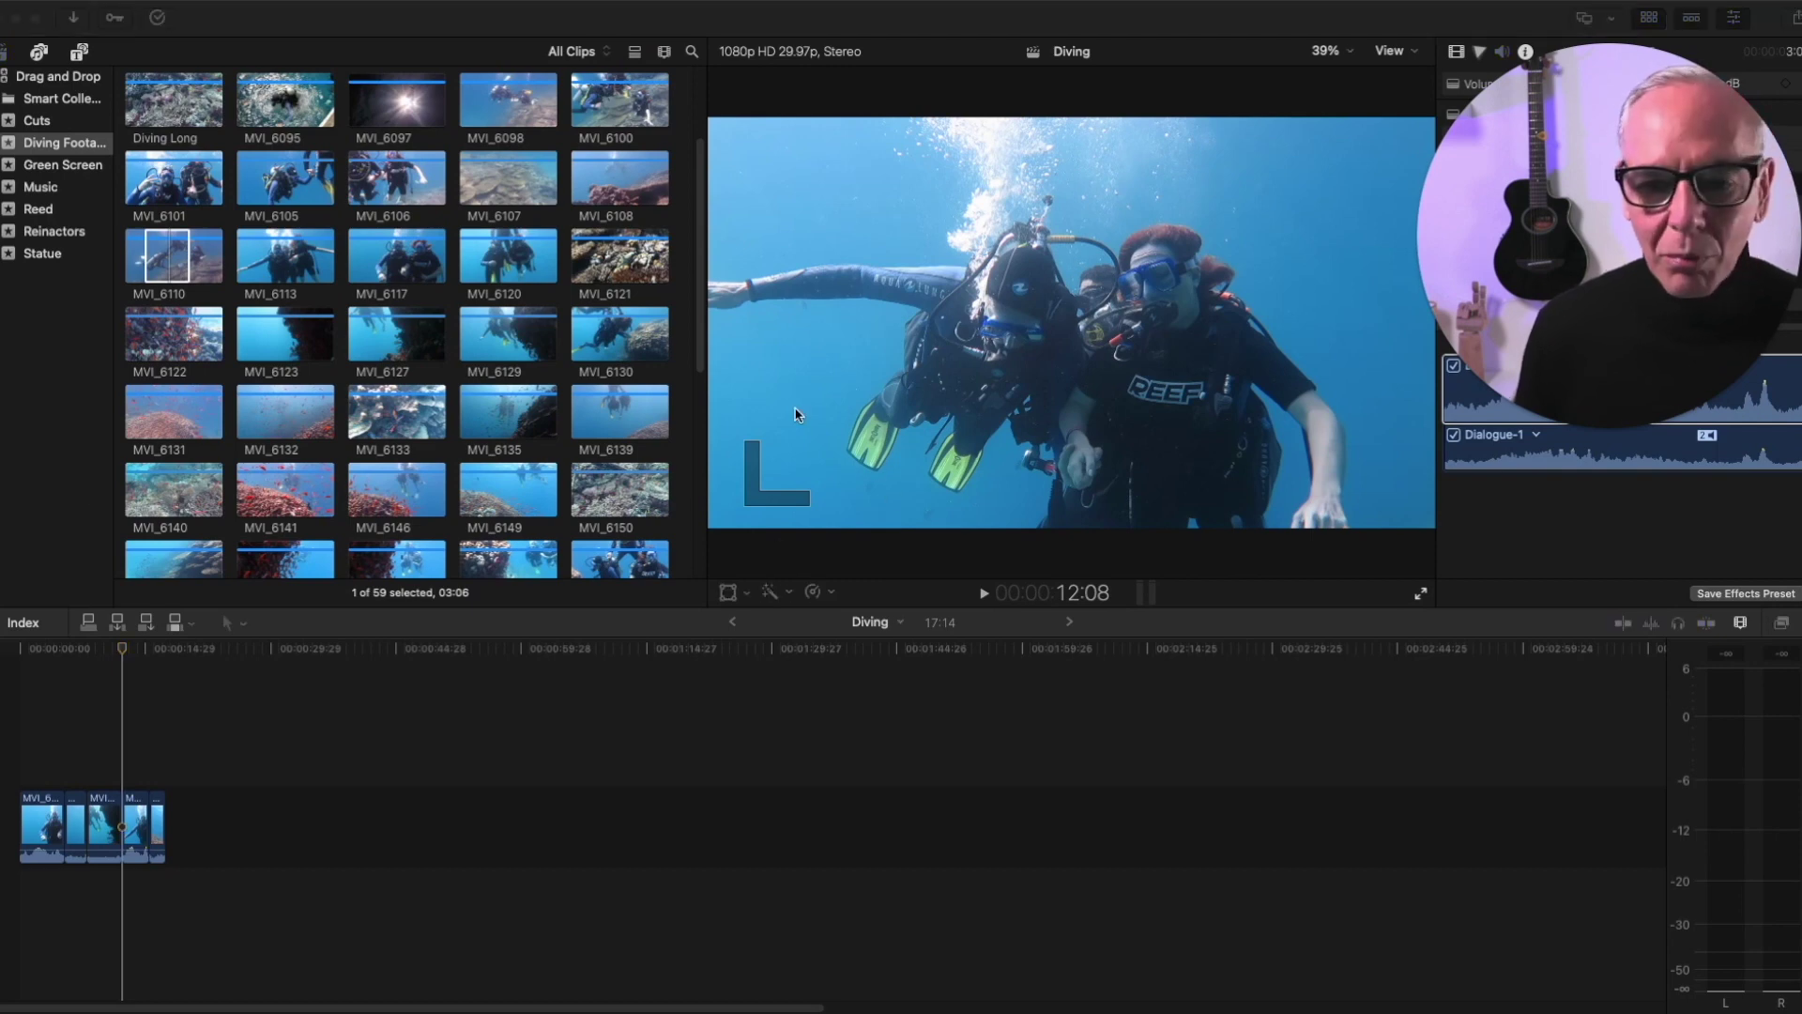
{"action": "mouse_move", "coordinate": [801, 402]}
{"action": "left_mouse_down"}
{"action": "mouse_move", "coordinate": [715, 433]}
{"action": "mouse_move", "coordinate": [742, 541]}
{"action": "mouse_move", "coordinate": [860, 496]}
{"action": "left_mouse_up"}
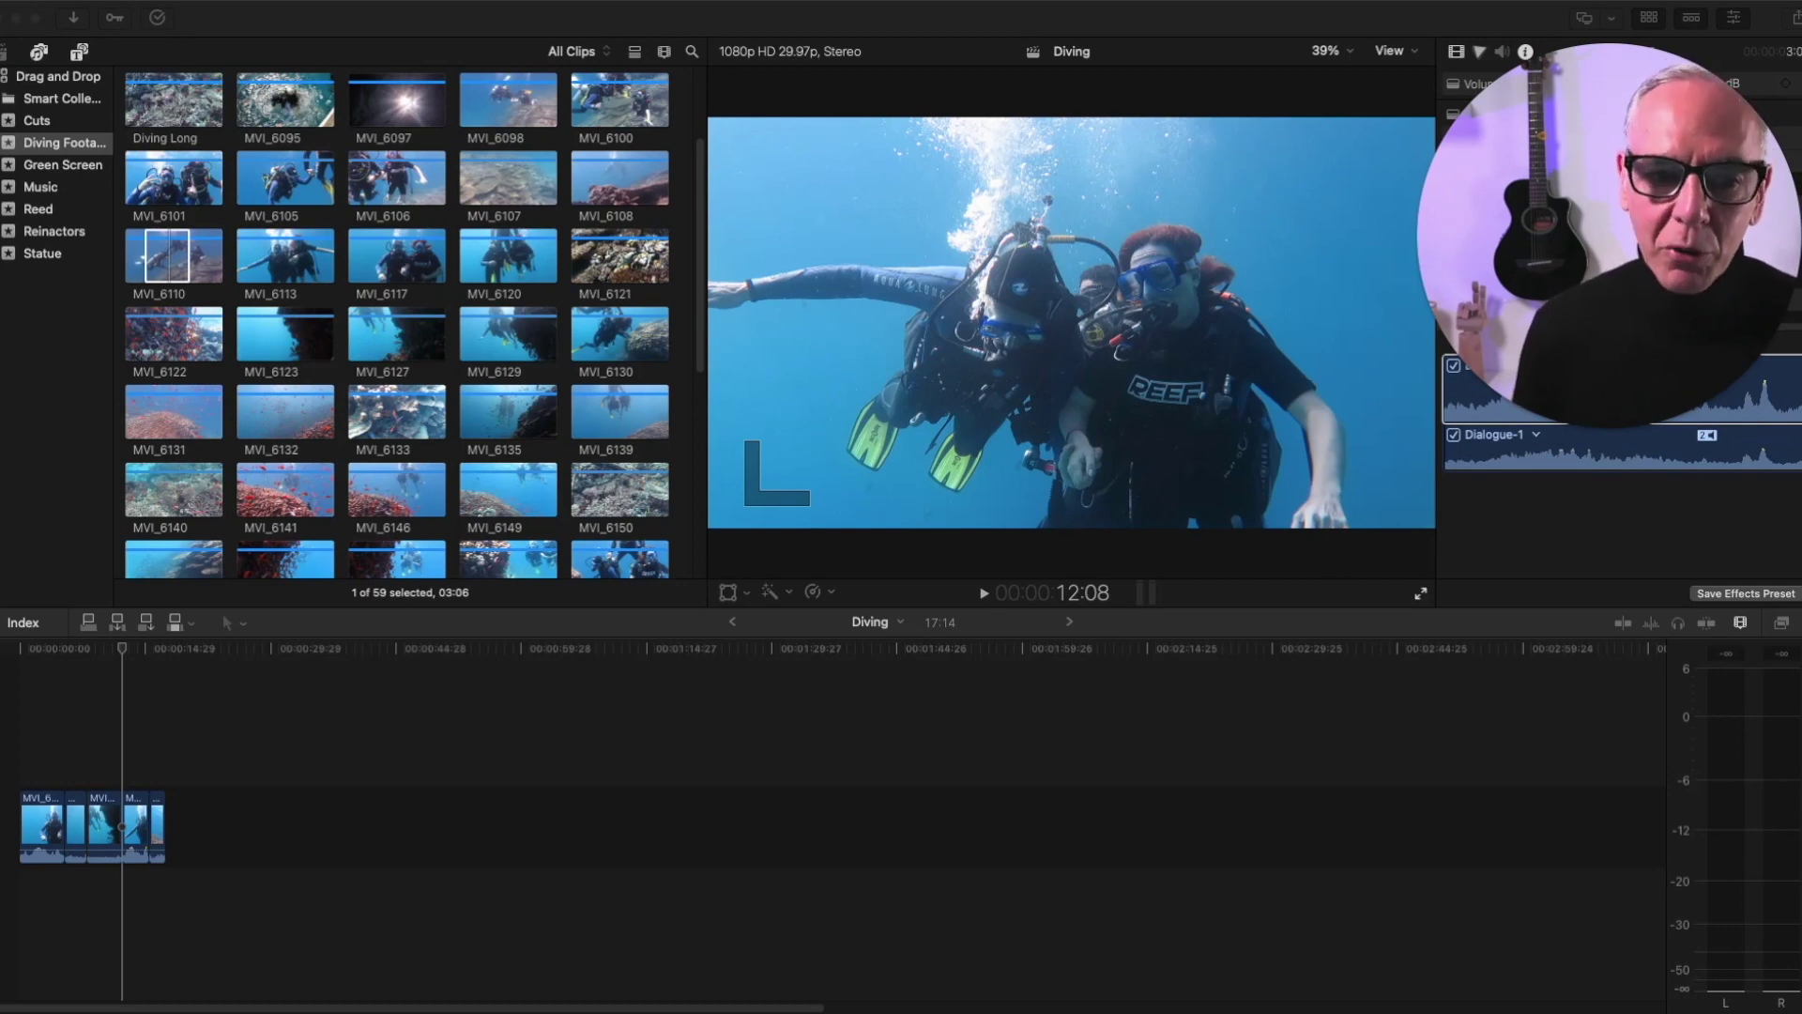
{"action": "left_click", "coordinate": [117, 624]}
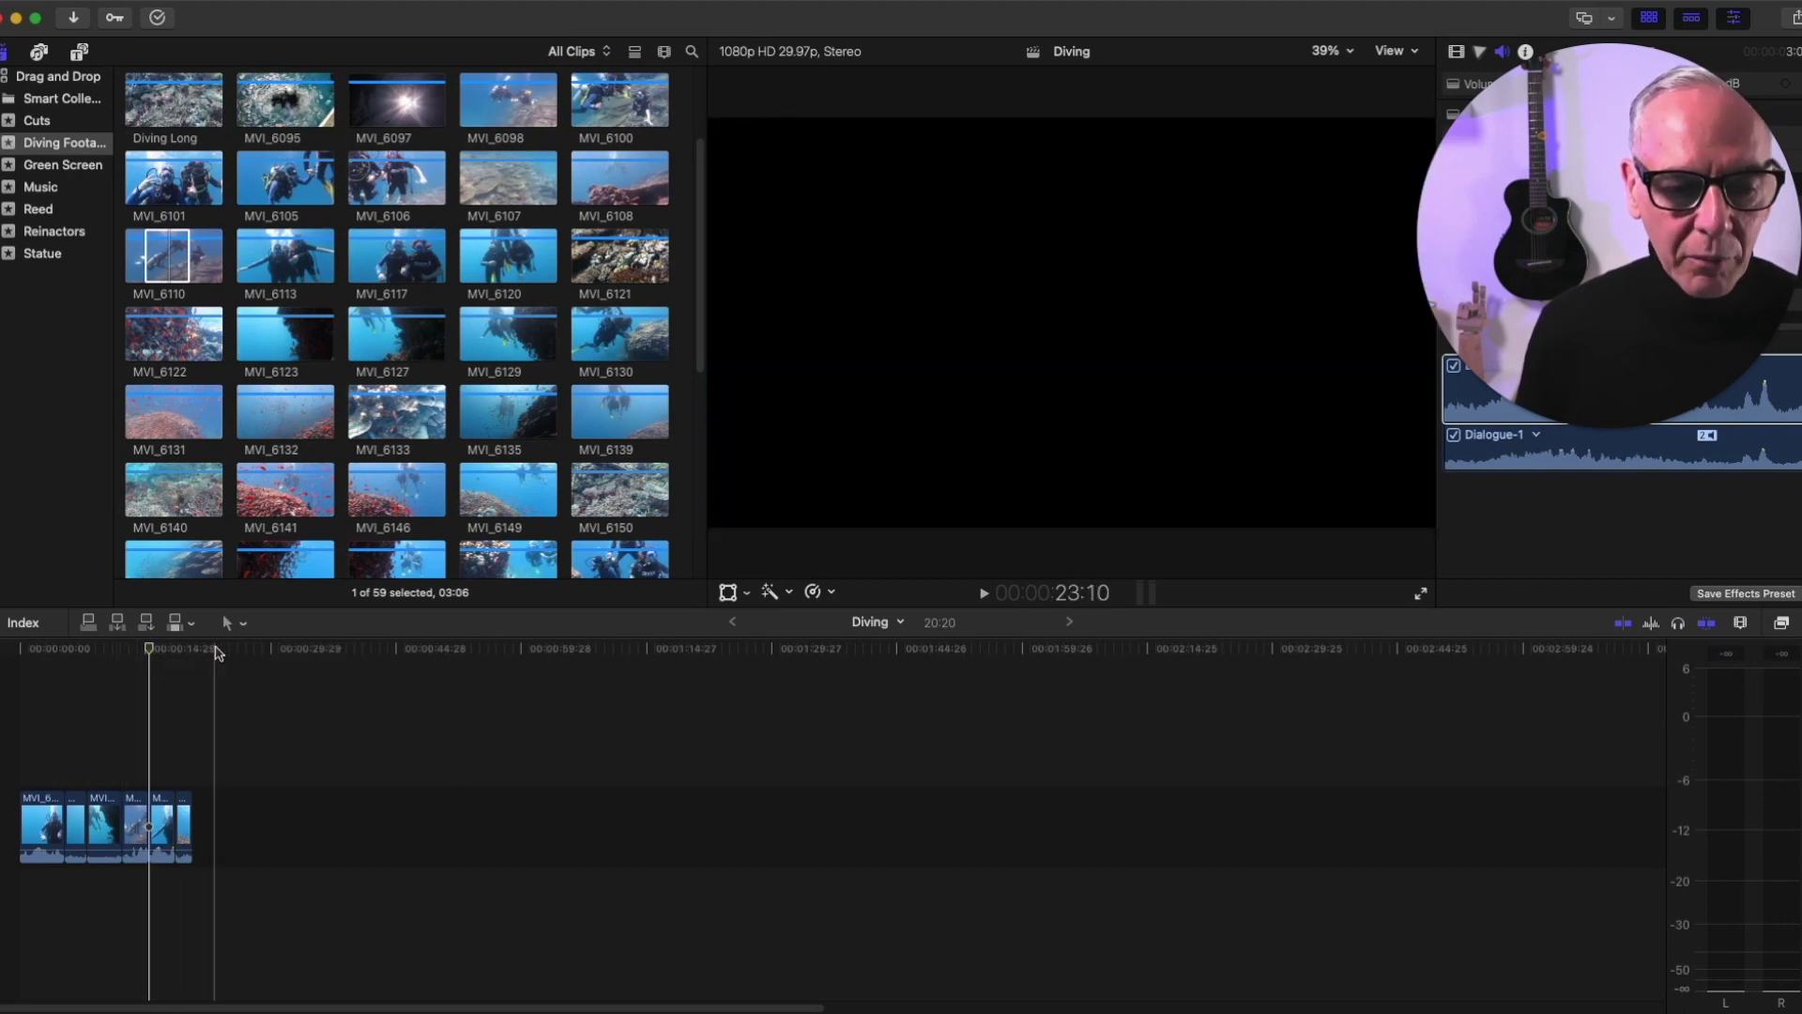
Increase the timeline clip height and zoom the timeline in to show the last clips in detail
{"action": "left_click", "coordinate": [1741, 624]}
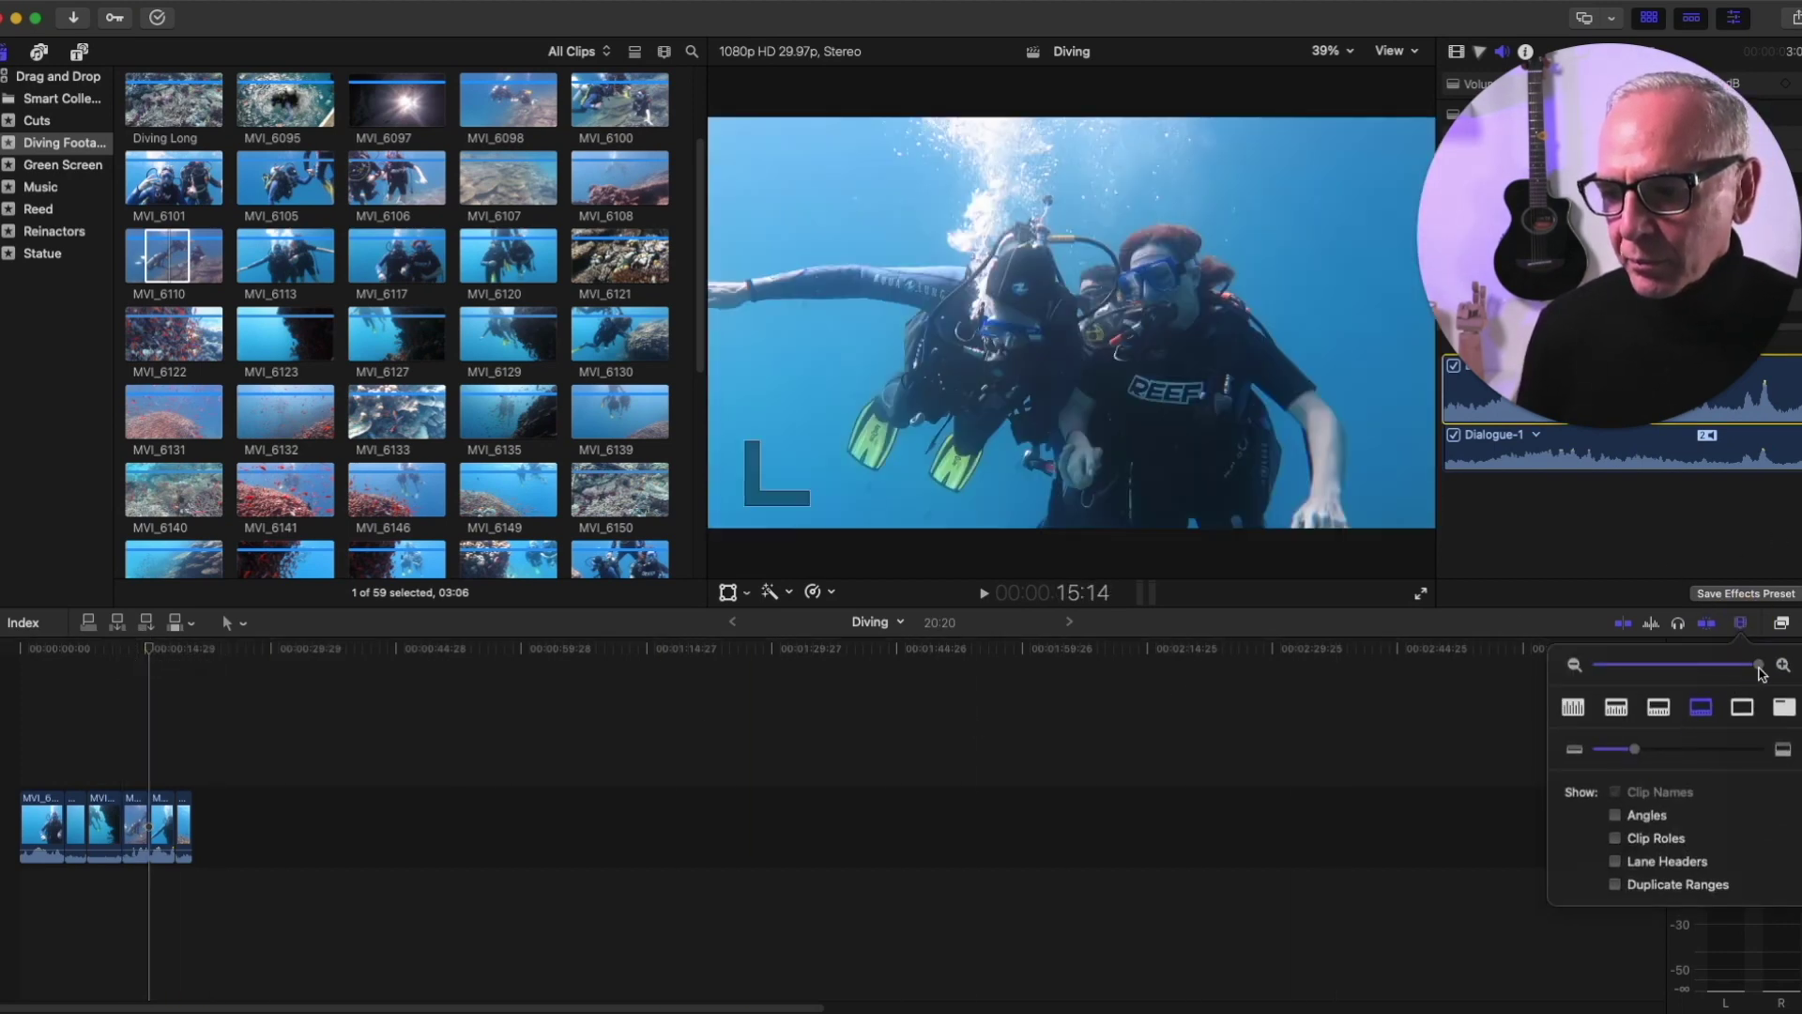
{"action": "left_click_drag", "start_coordinate": [1634, 751], "coordinate": [1677, 749]}
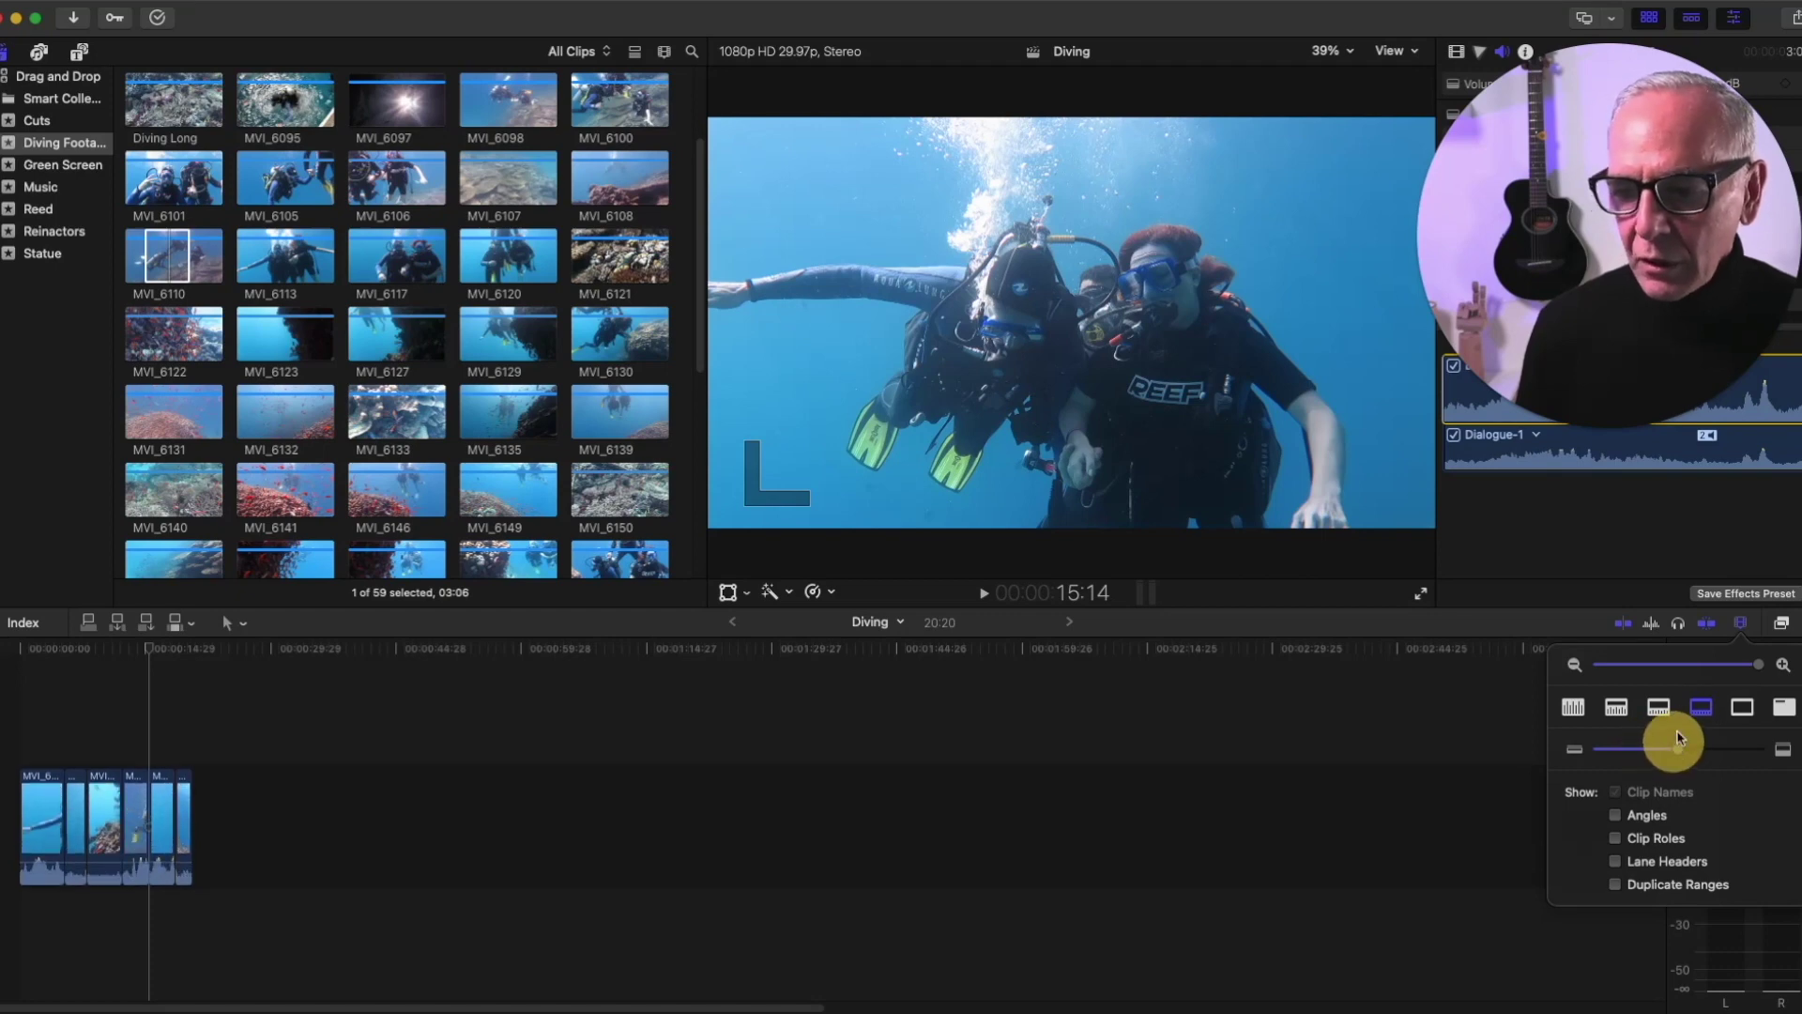
{"action": "left_click", "coordinate": [1717, 665]}
{"action": "left_click_drag", "start_coordinate": [1718, 667], "coordinate": [1692, 668]}
Position the playhead at 17:01 inside the MVI_6113 timeline clip and mark a range of about 2:08 in the MVI_6132 browser clip
{"action": "left_click_drag", "start_coordinate": [294, 648], "coordinate": [331, 659]}
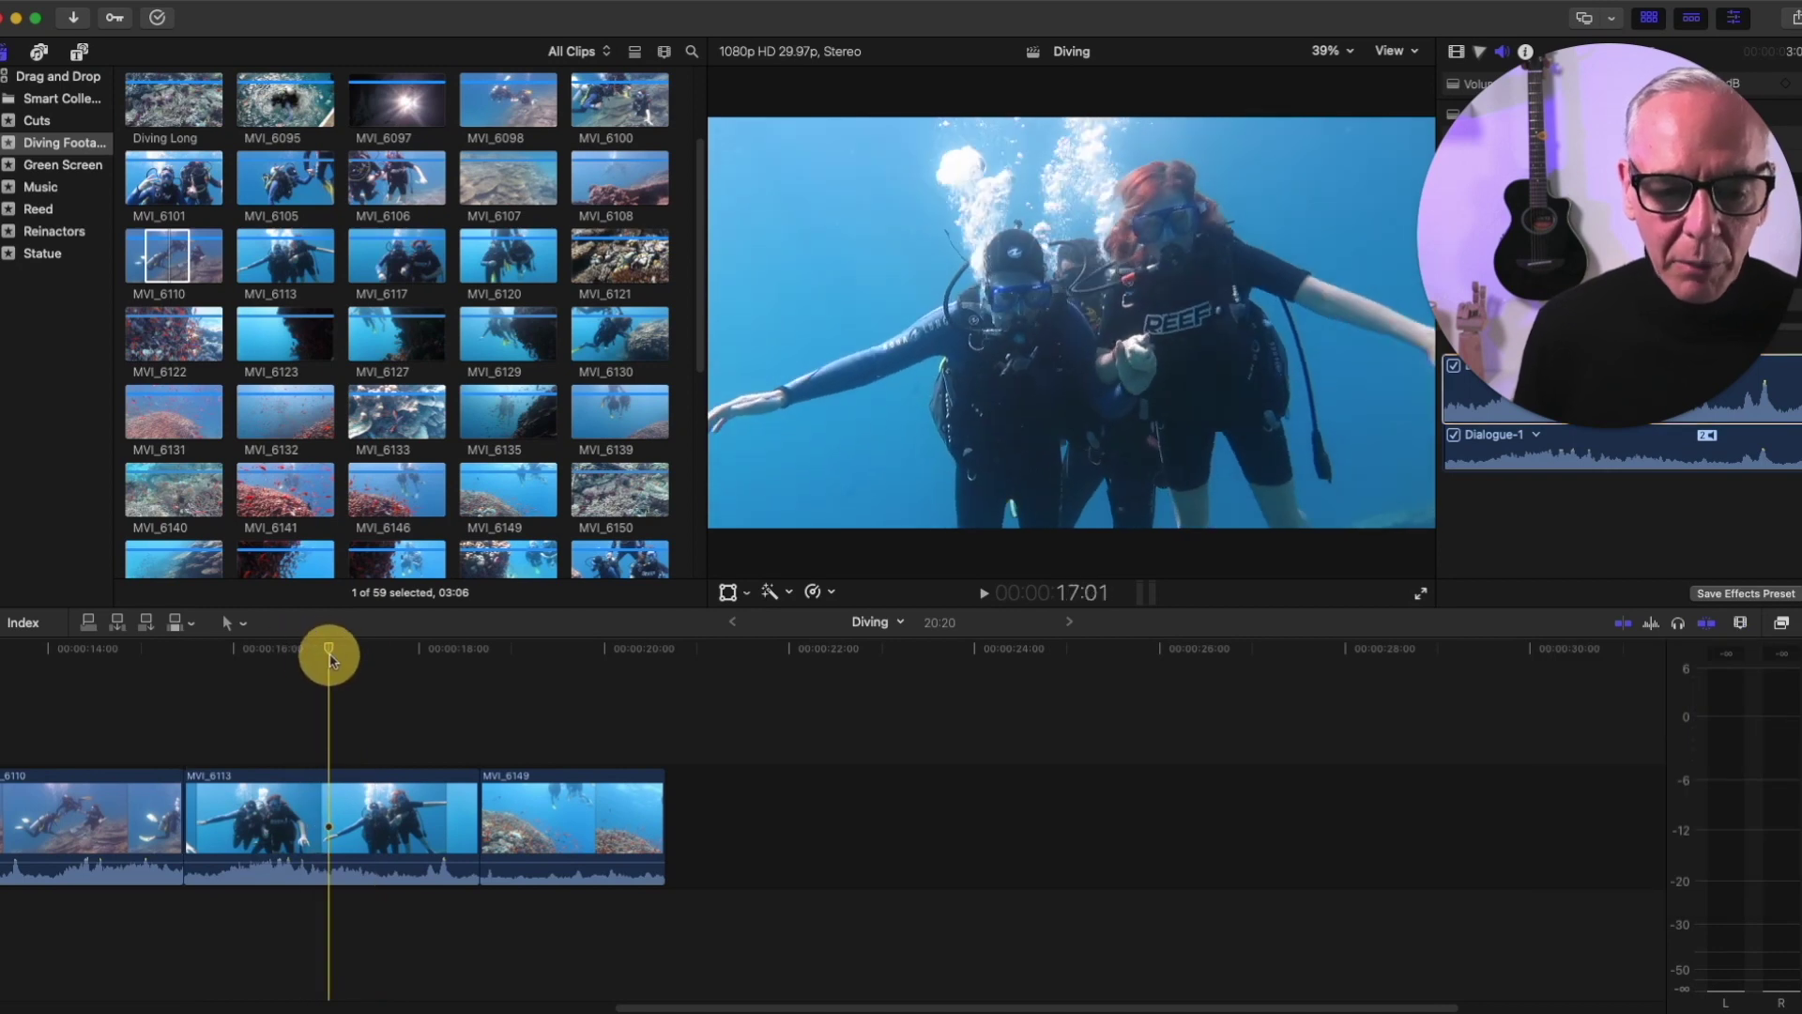
{"action": "left_click", "coordinate": [266, 419]}
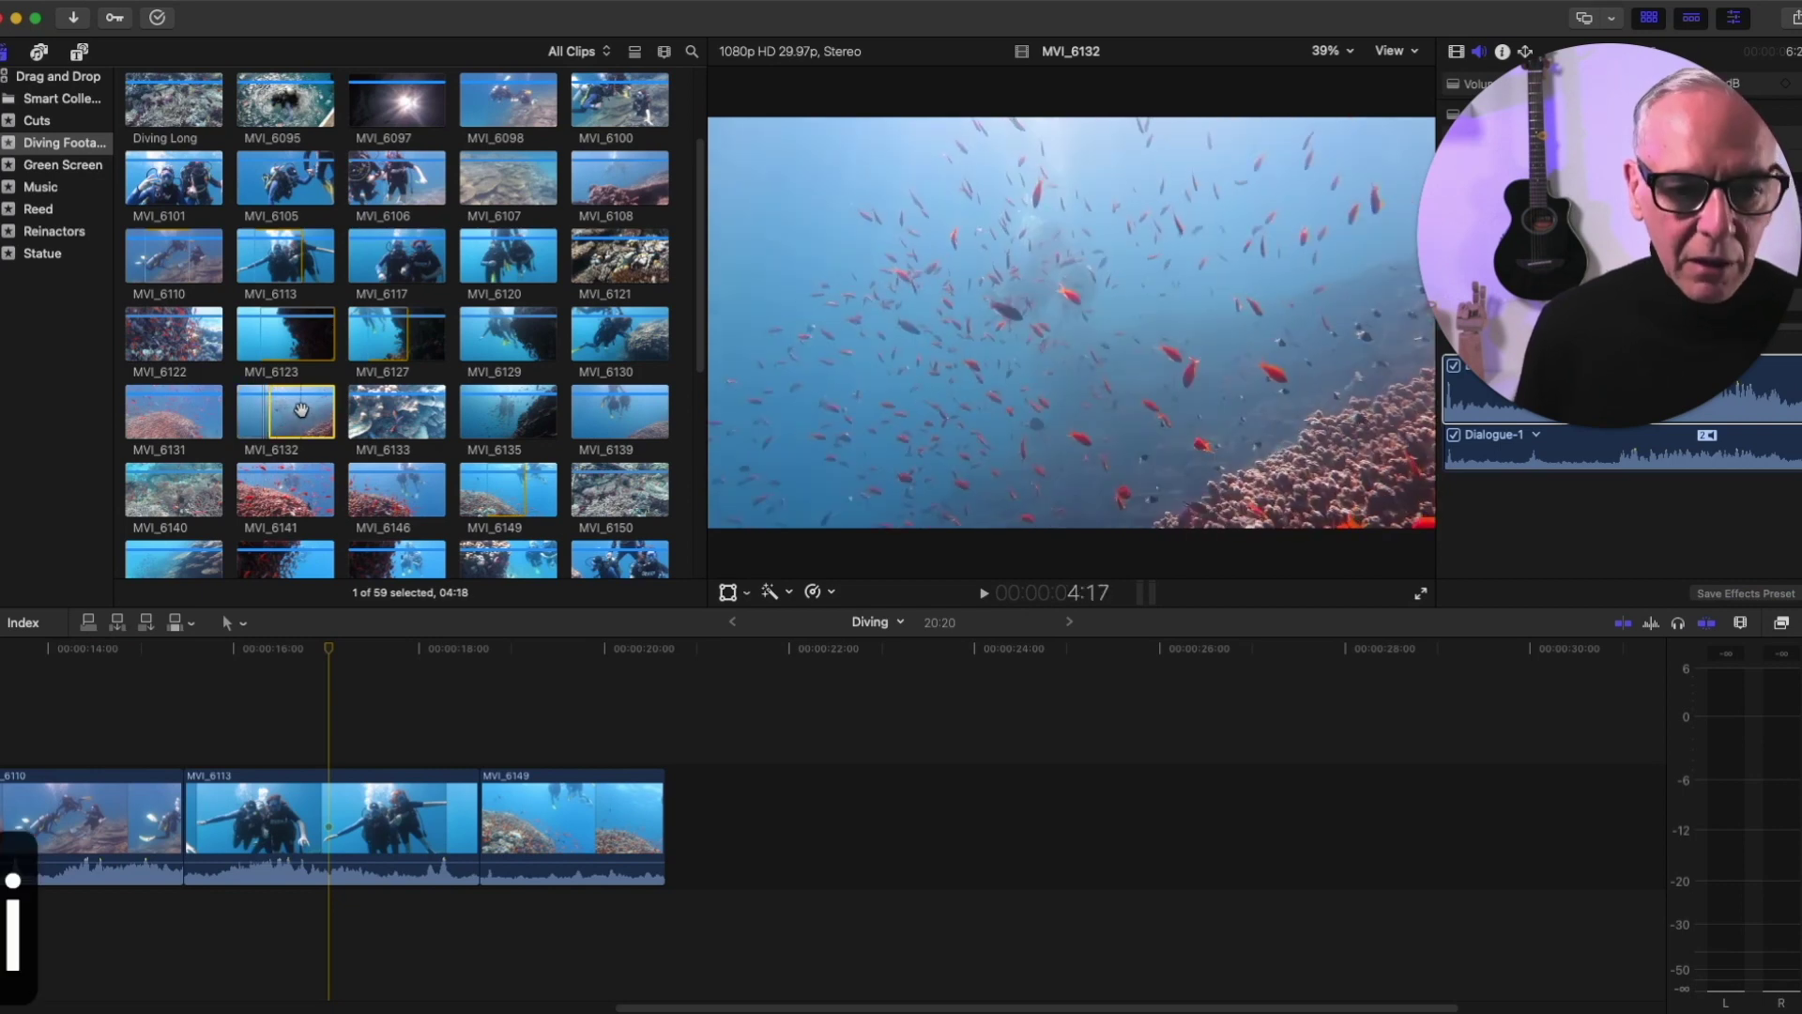
{"action": "key", "text": "o"}
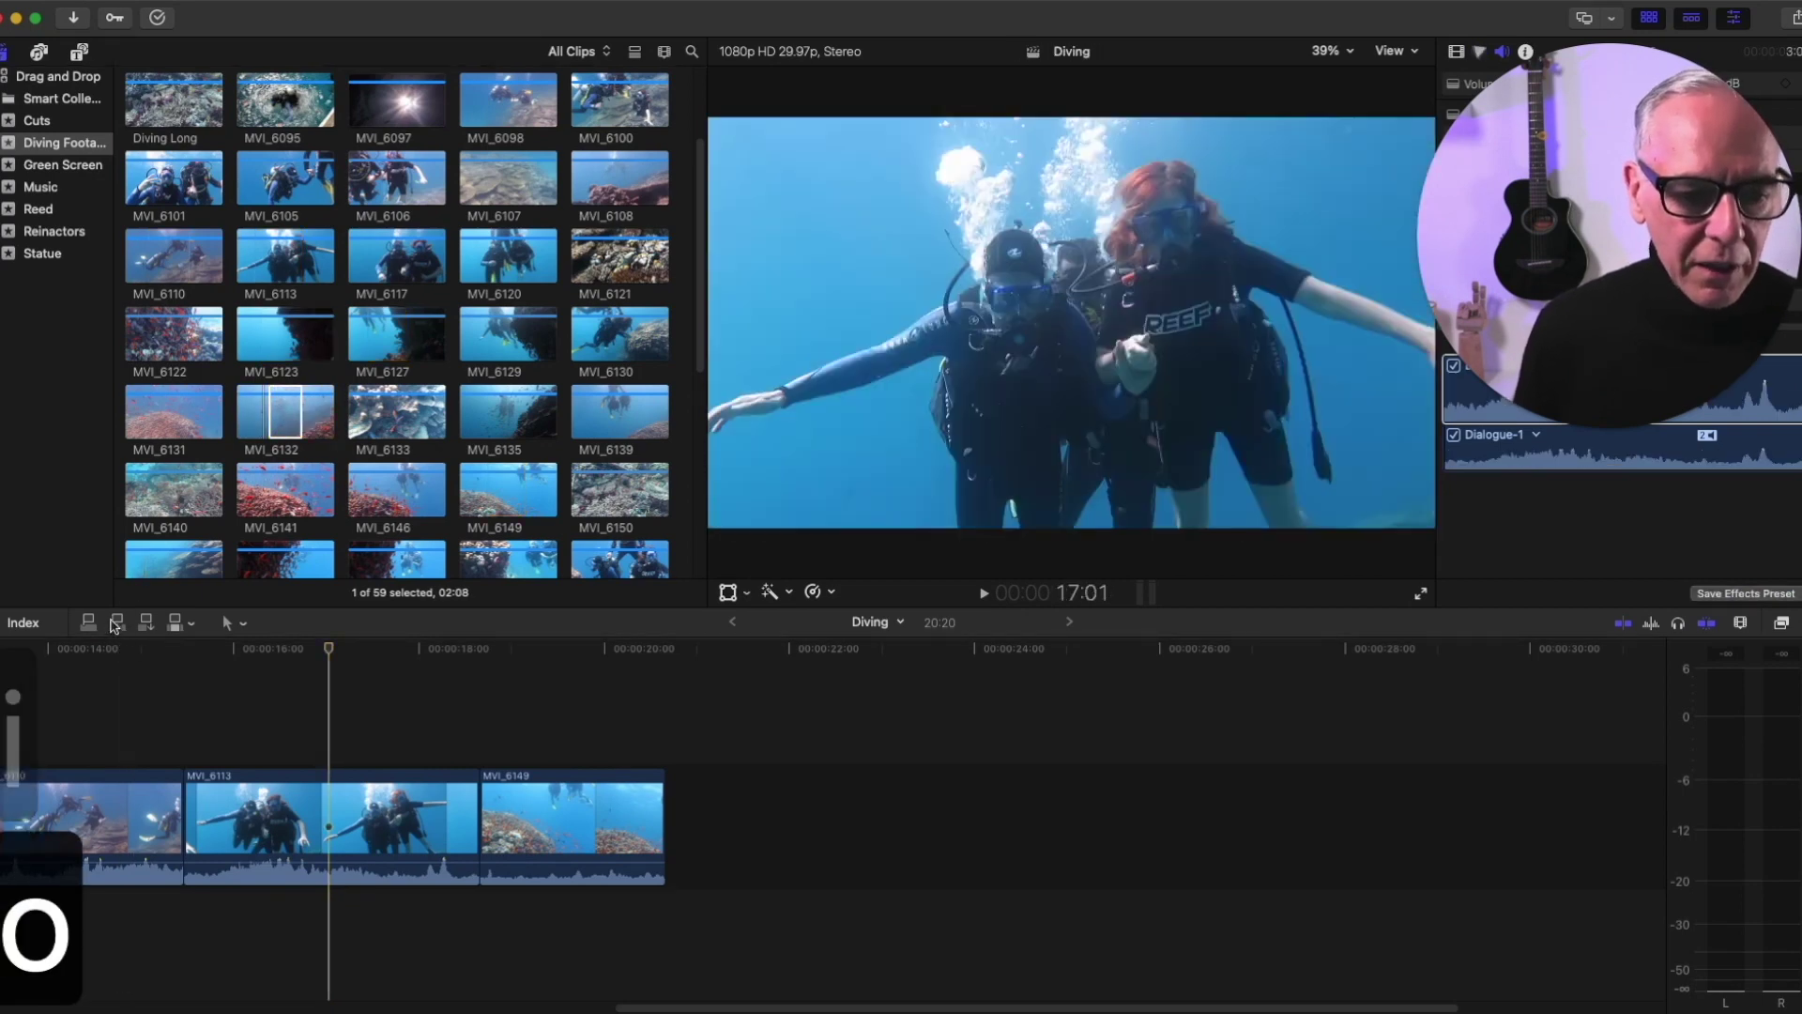
Try inserting the MVI_6132 range at 17:01 in the middle of the MVI_6113 clip, and undo the insert
{"action": "left_click", "coordinate": [117, 623]}
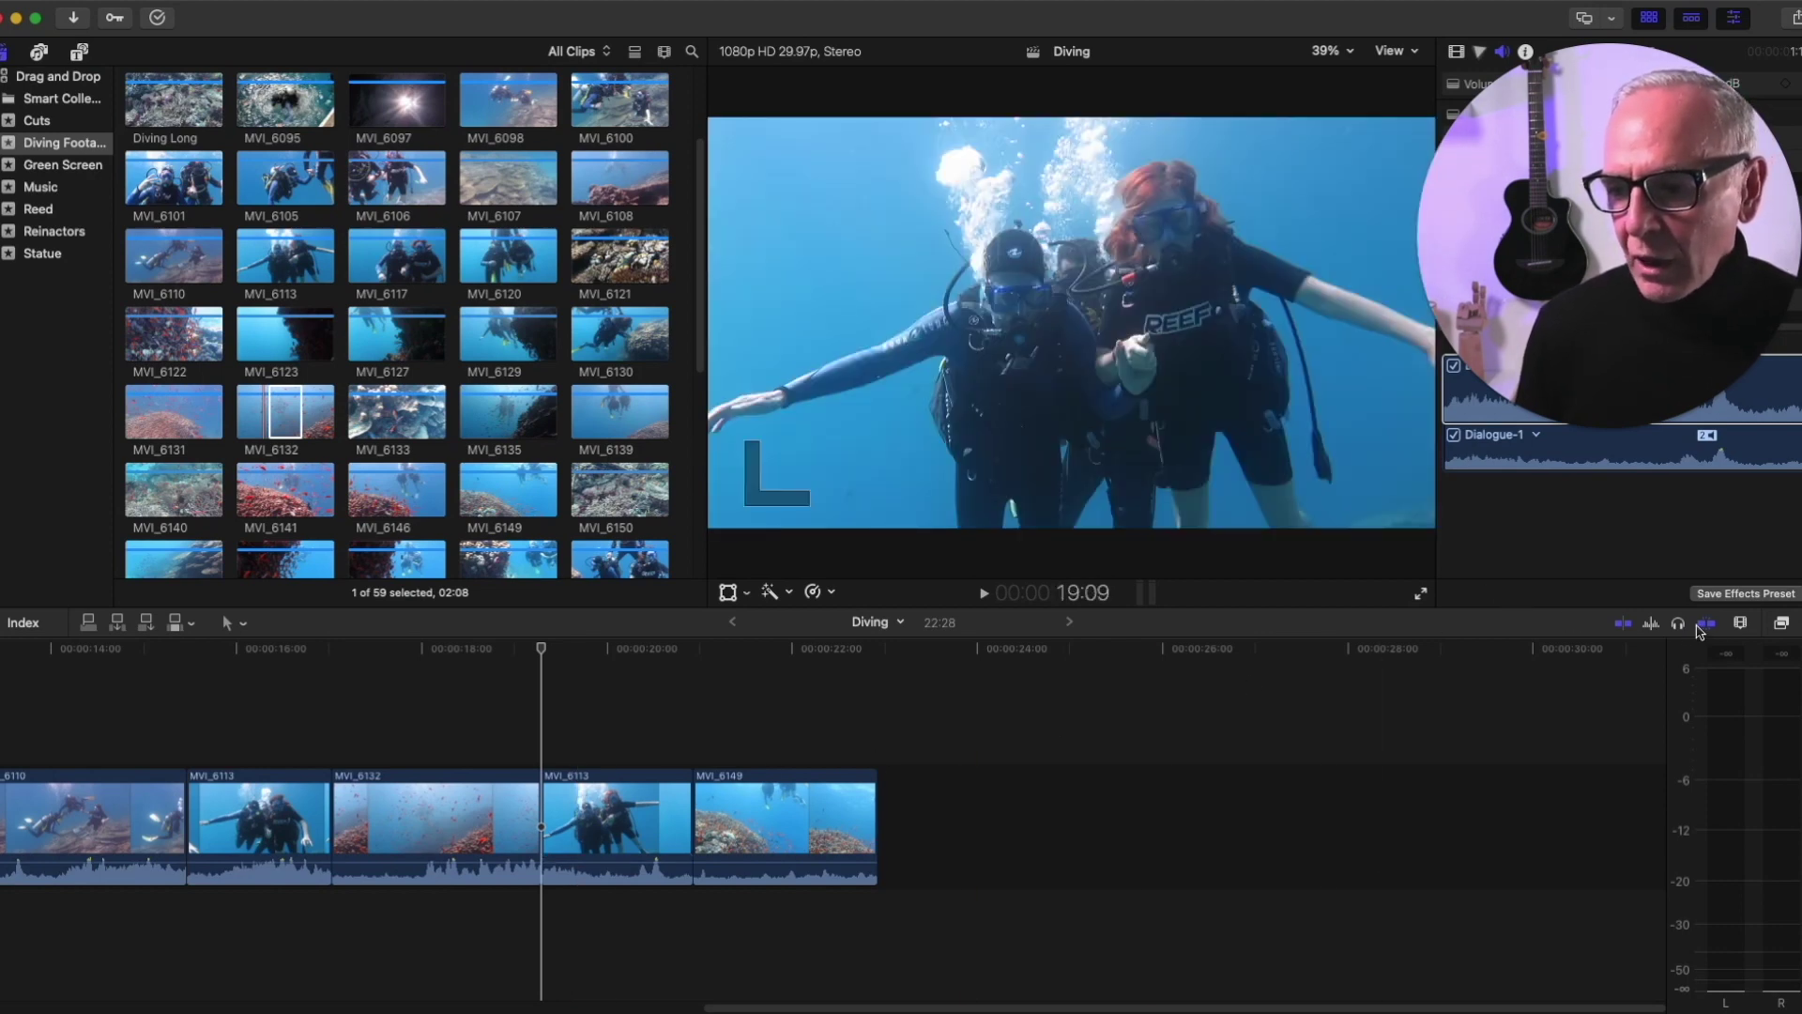
{"action": "key", "text": "super+z"}
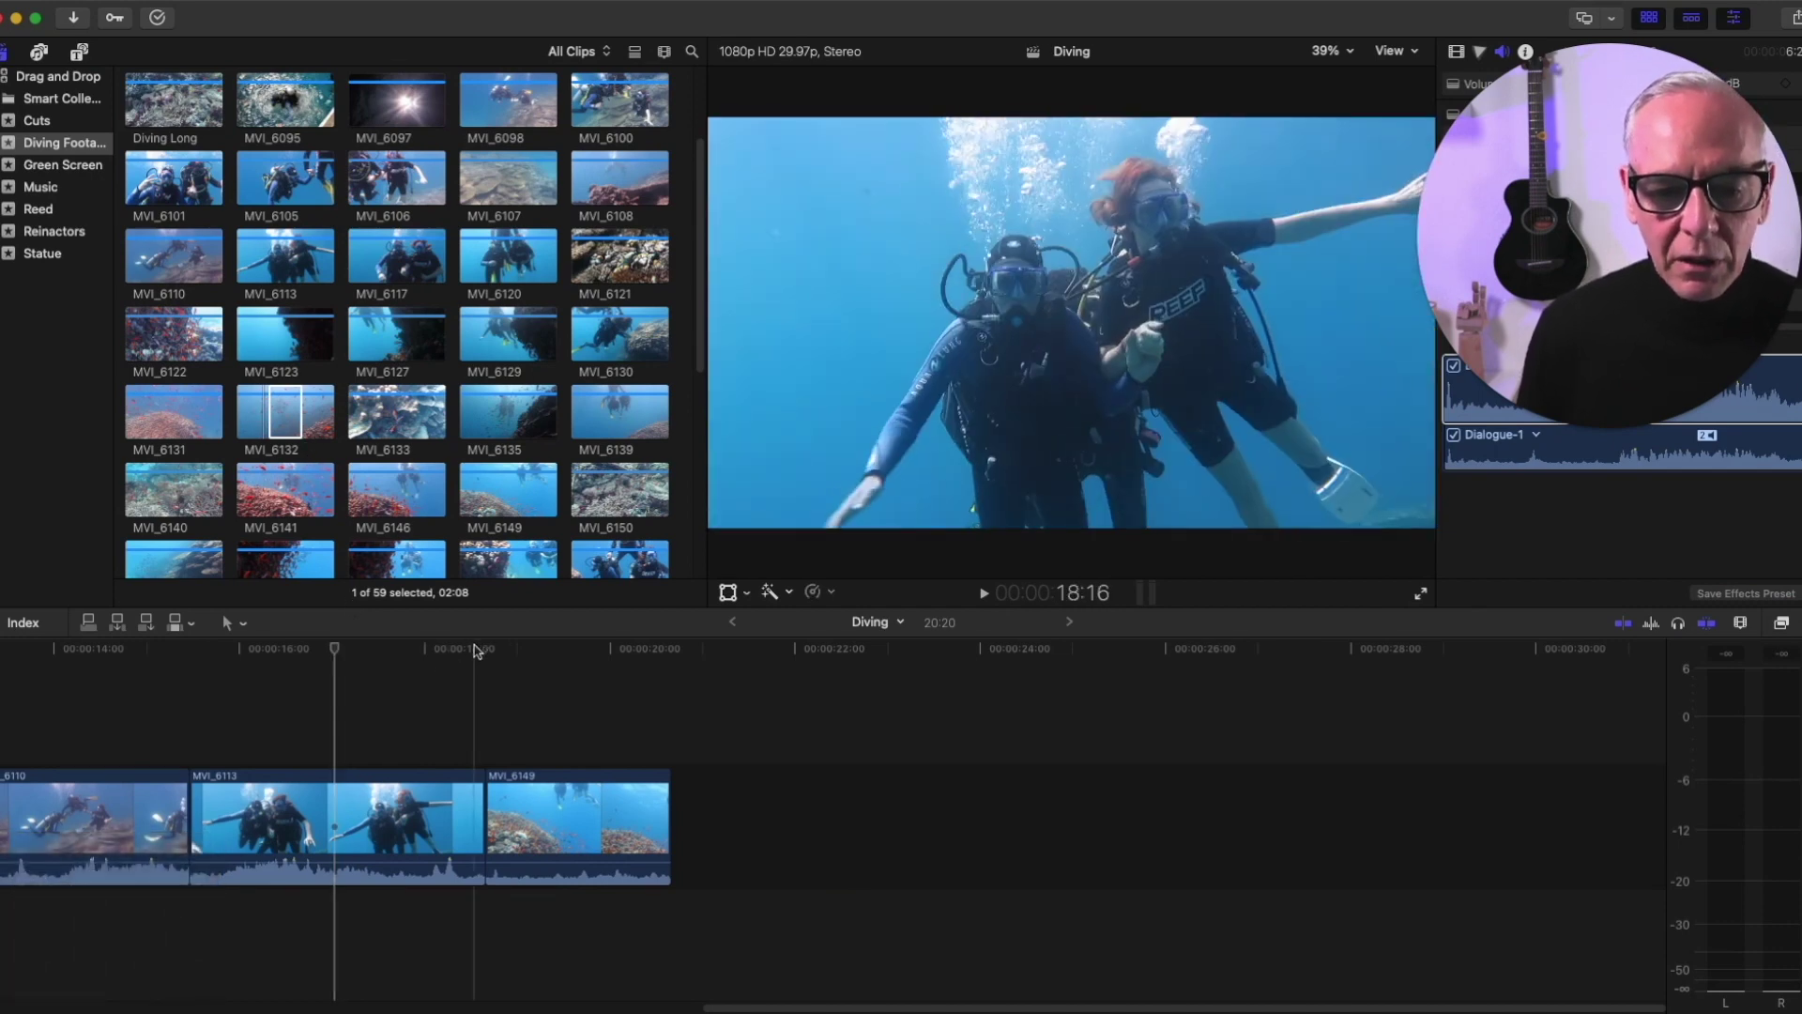
Insert the MVI_6132 range at 18:19, one frame before the edit between the MVI_6113 and MVI_6149 clips
{"action": "left_click", "coordinate": [484, 648]}
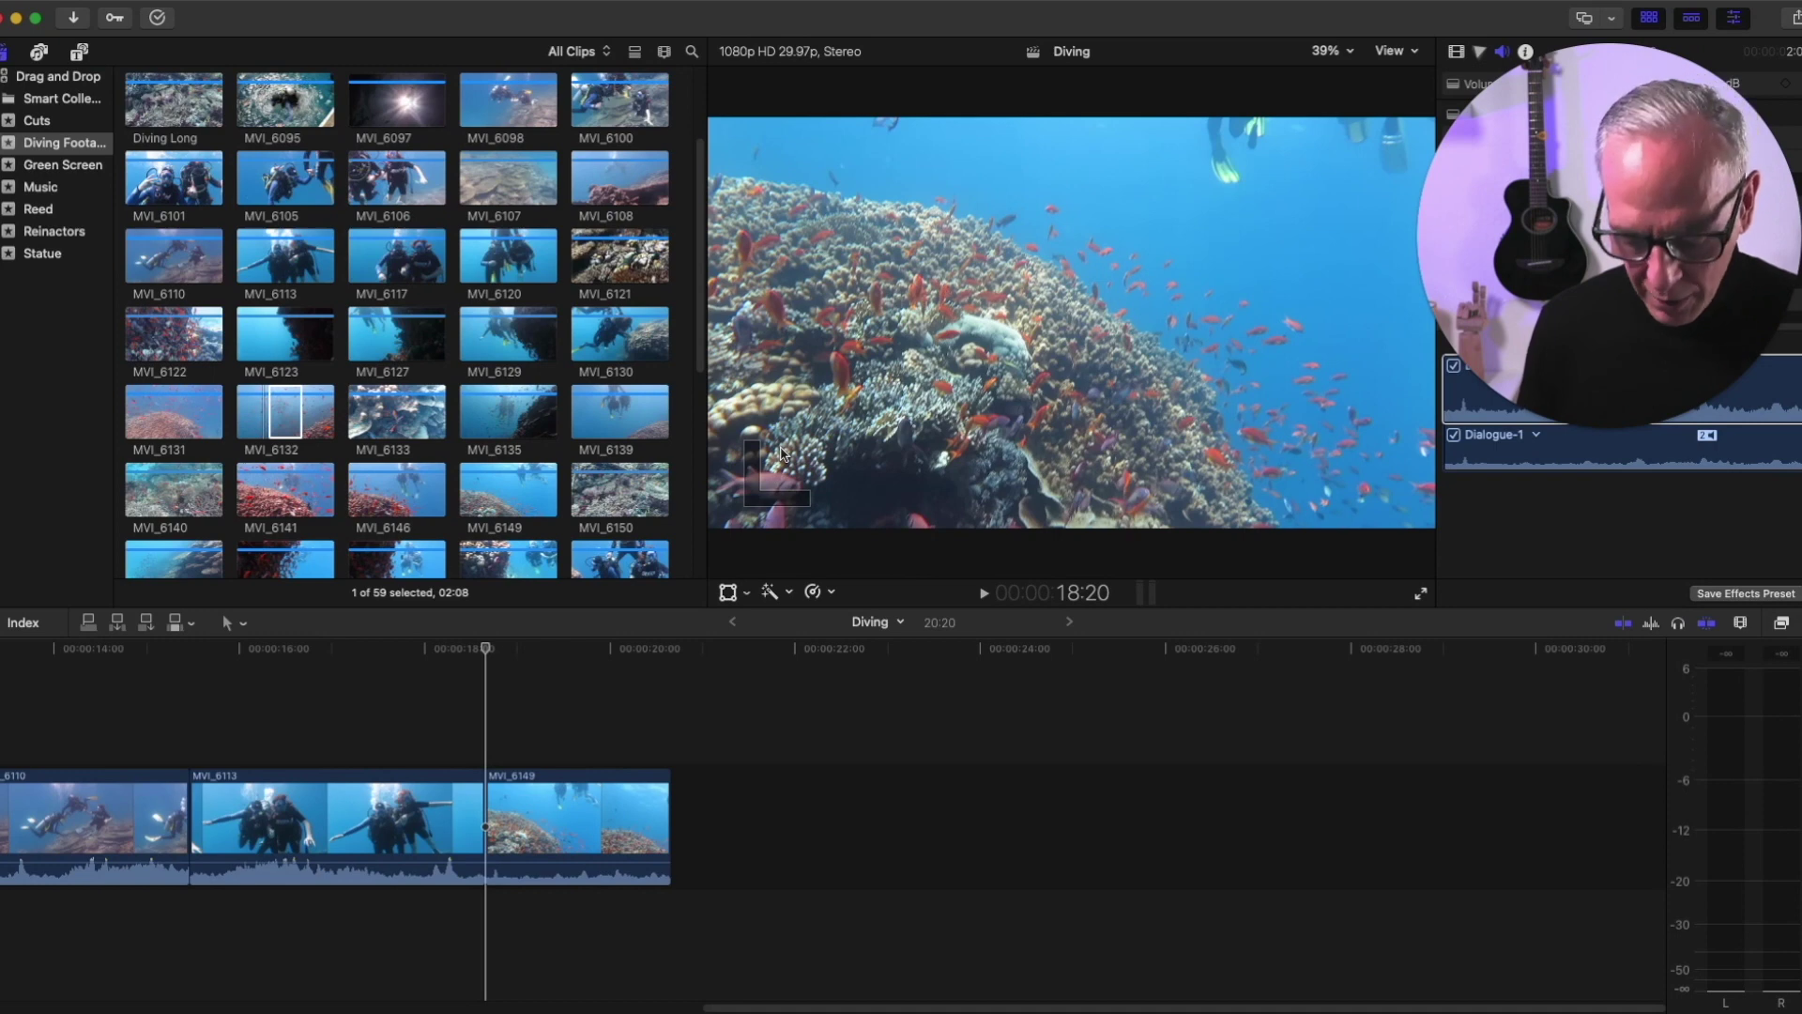
{"action": "key", "text": "Left"}
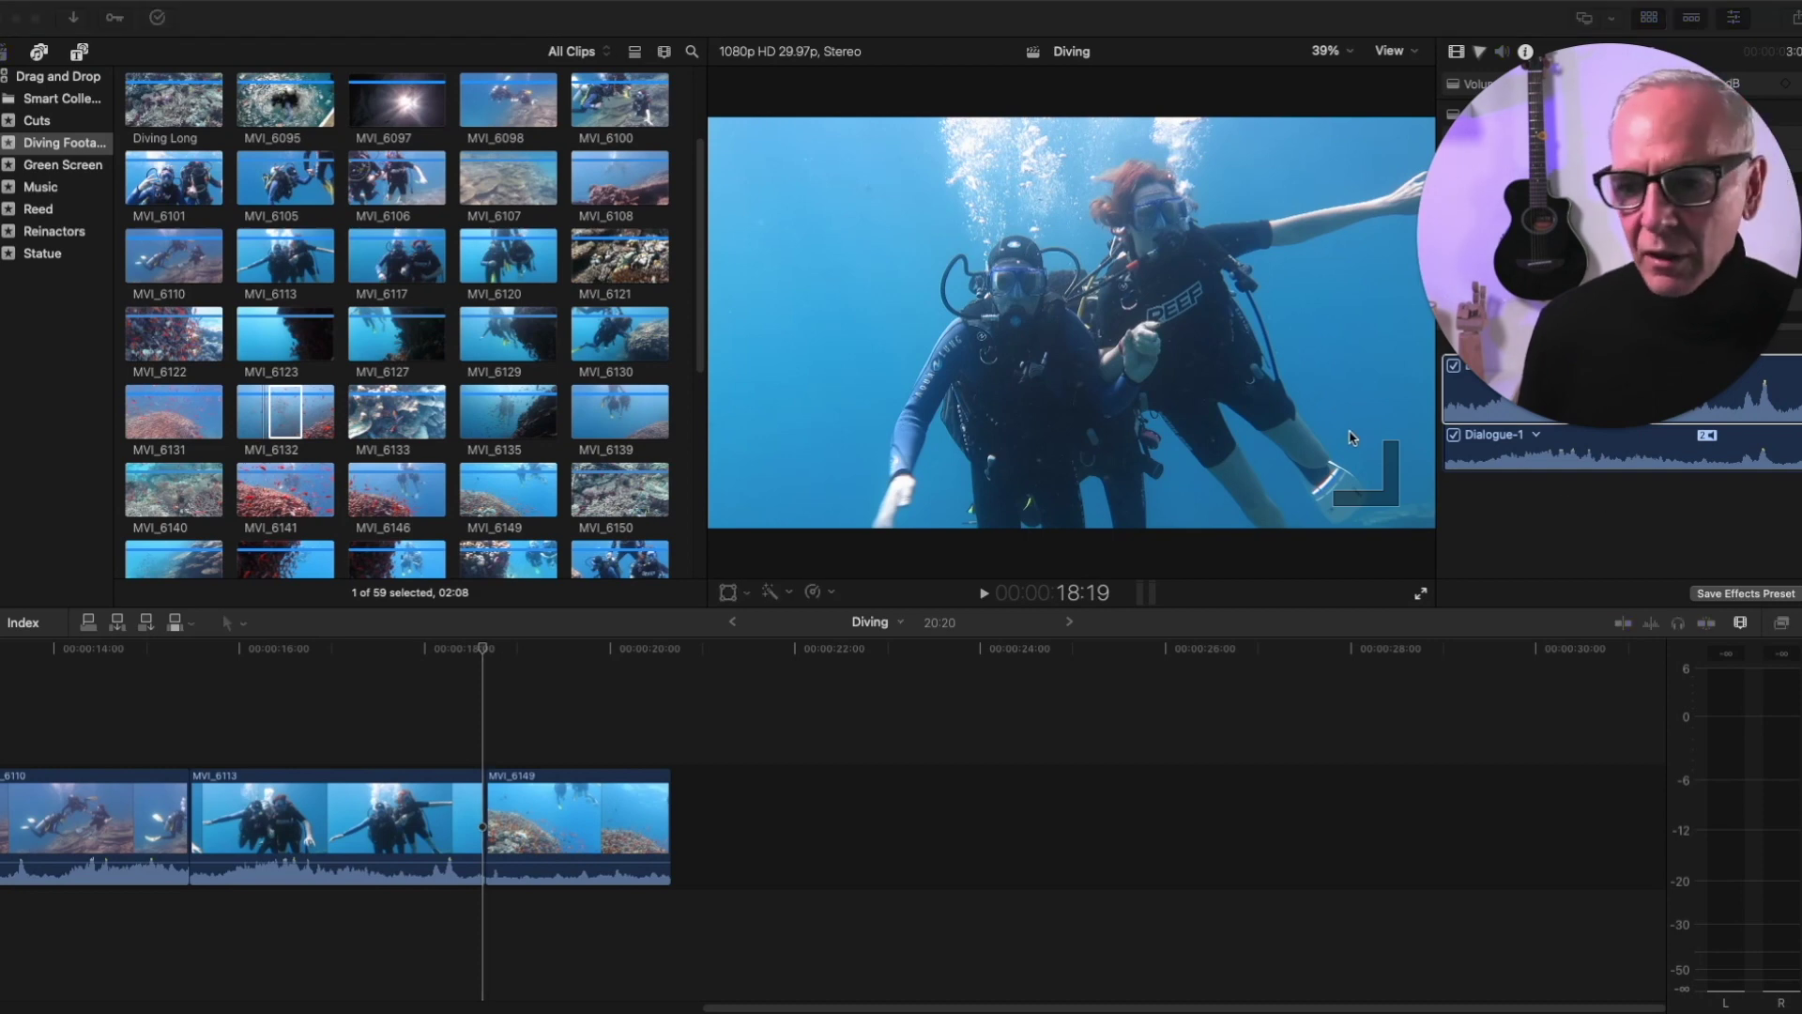
{"action": "mouse_move", "coordinate": [1351, 418]}
{"action": "left_mouse_down"}
{"action": "mouse_move", "coordinate": [1356, 599]}
{"action": "mouse_move", "coordinate": [1438, 514]}
{"action": "mouse_move", "coordinate": [1344, 413]}
{"action": "left_mouse_up"}
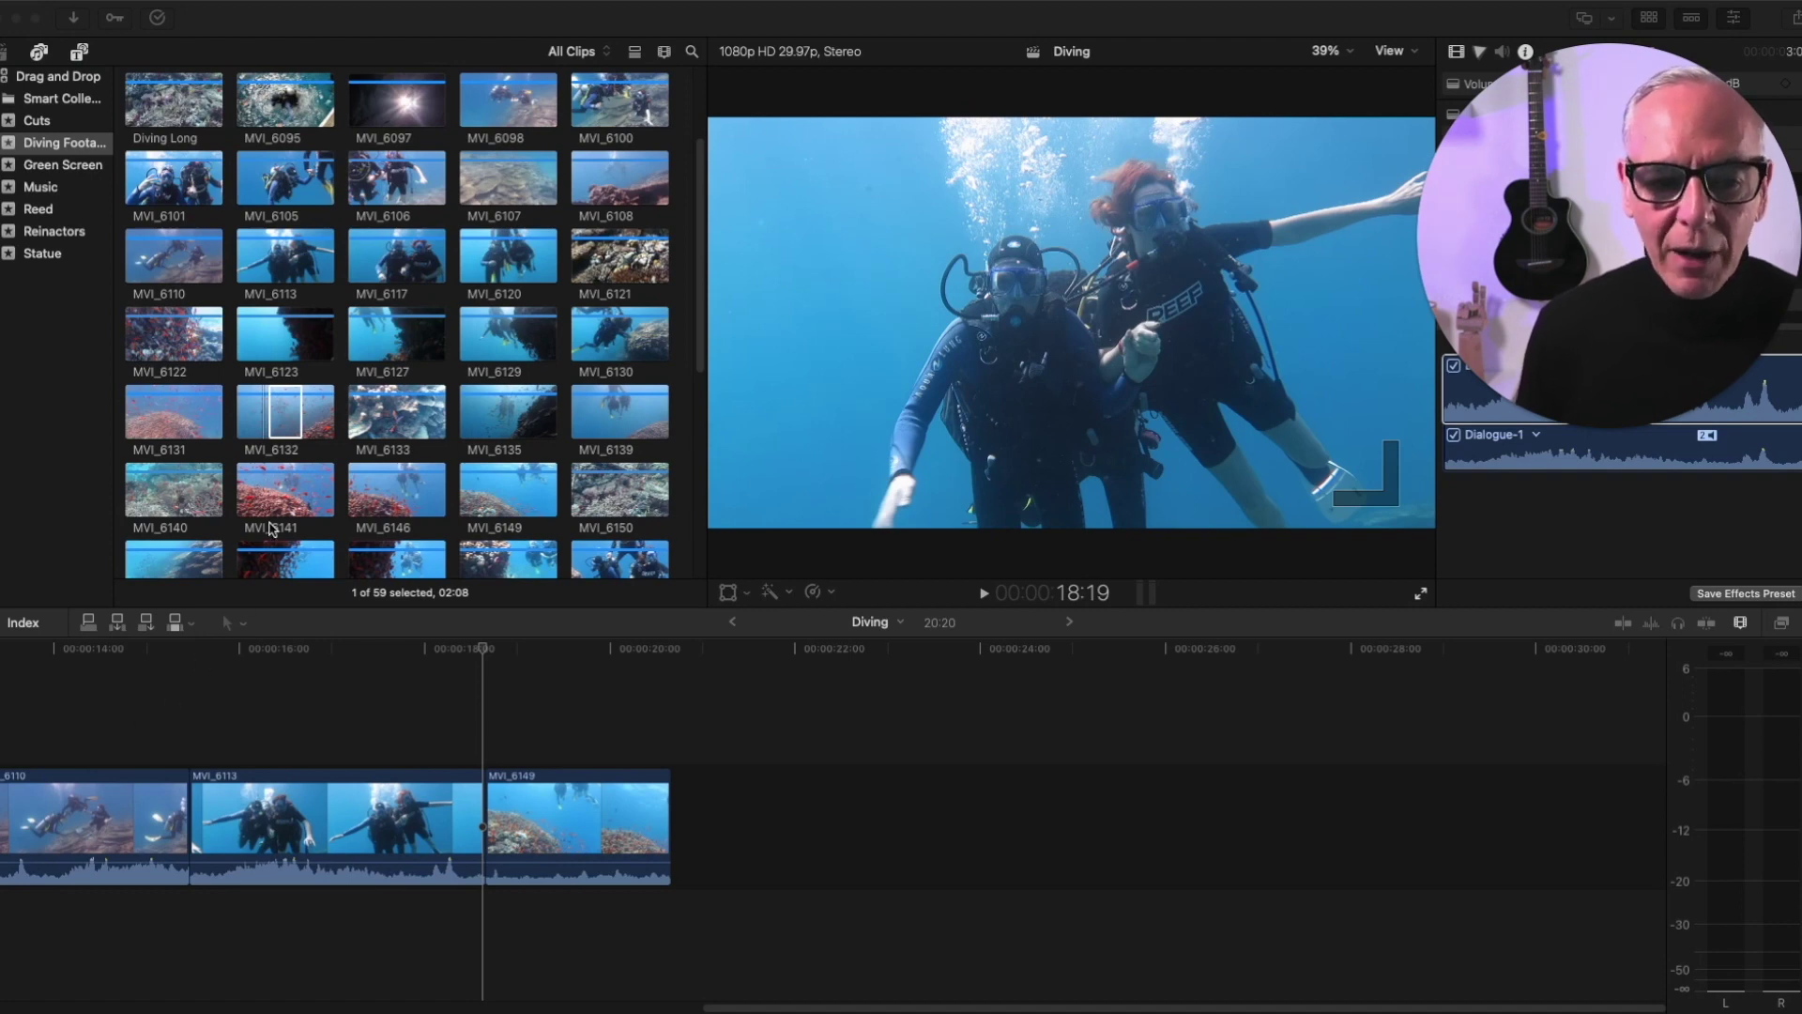
{"action": "left_click", "coordinate": [116, 623]}
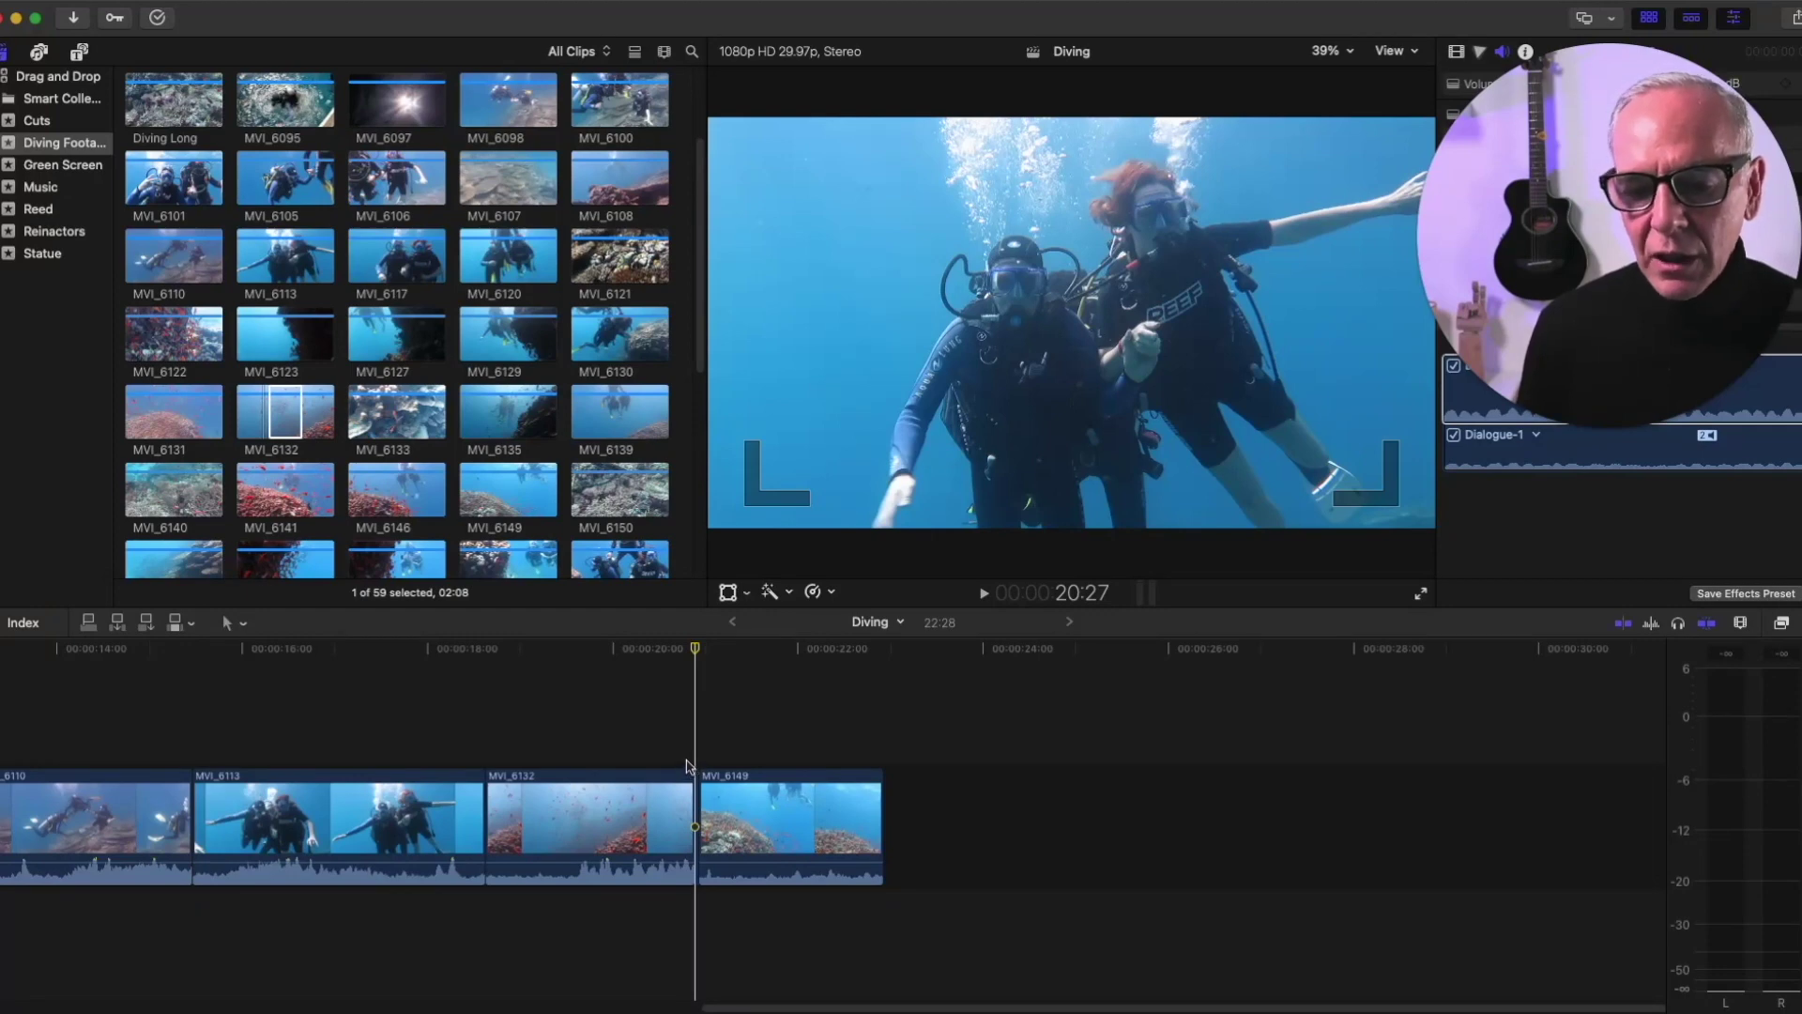
Play the timeline across the edit from the MVI_6132 clip into MVI_6149 to check the cut
{"action": "left_click_drag", "start_coordinate": [691, 654], "coordinate": [684, 660]}
{"action": "key", "text": "space"}
{"action": "key", "text": "space"}
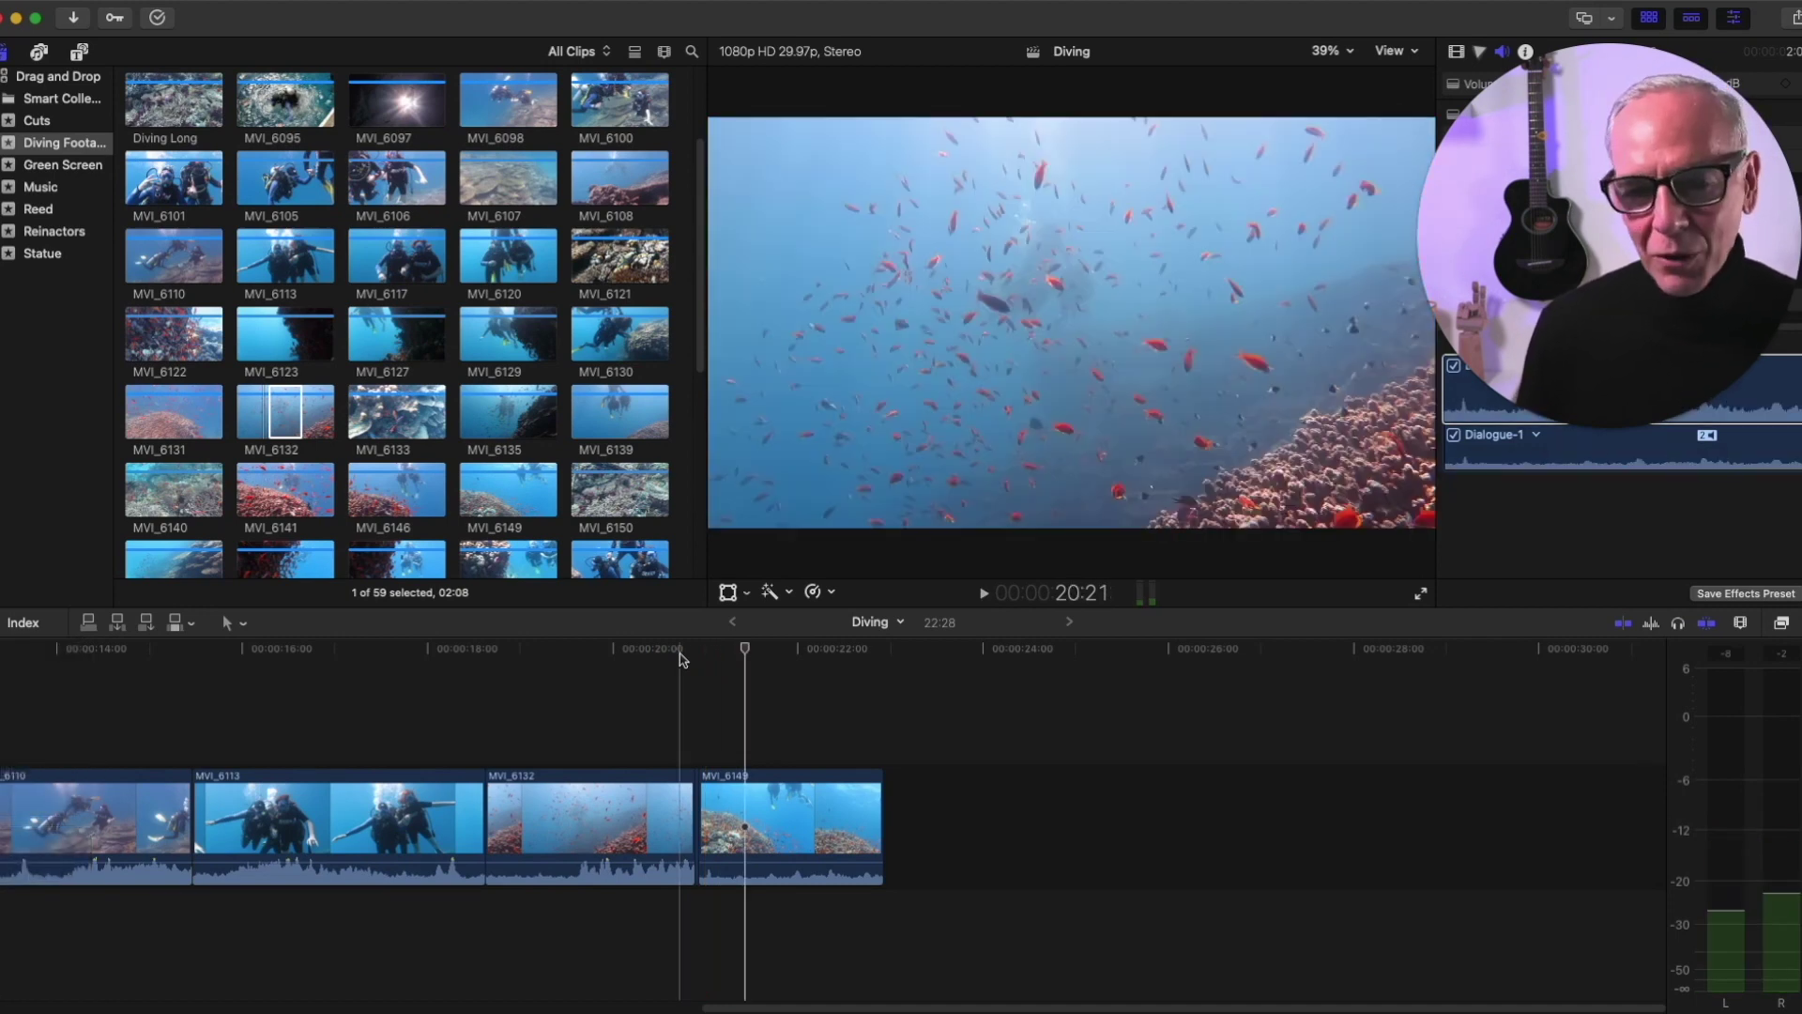
Delete the one-frame remnant of MVI_6113 between the MVI_6132 and MVI_6149 timeline clips
{"action": "left_click", "coordinate": [1740, 624]}
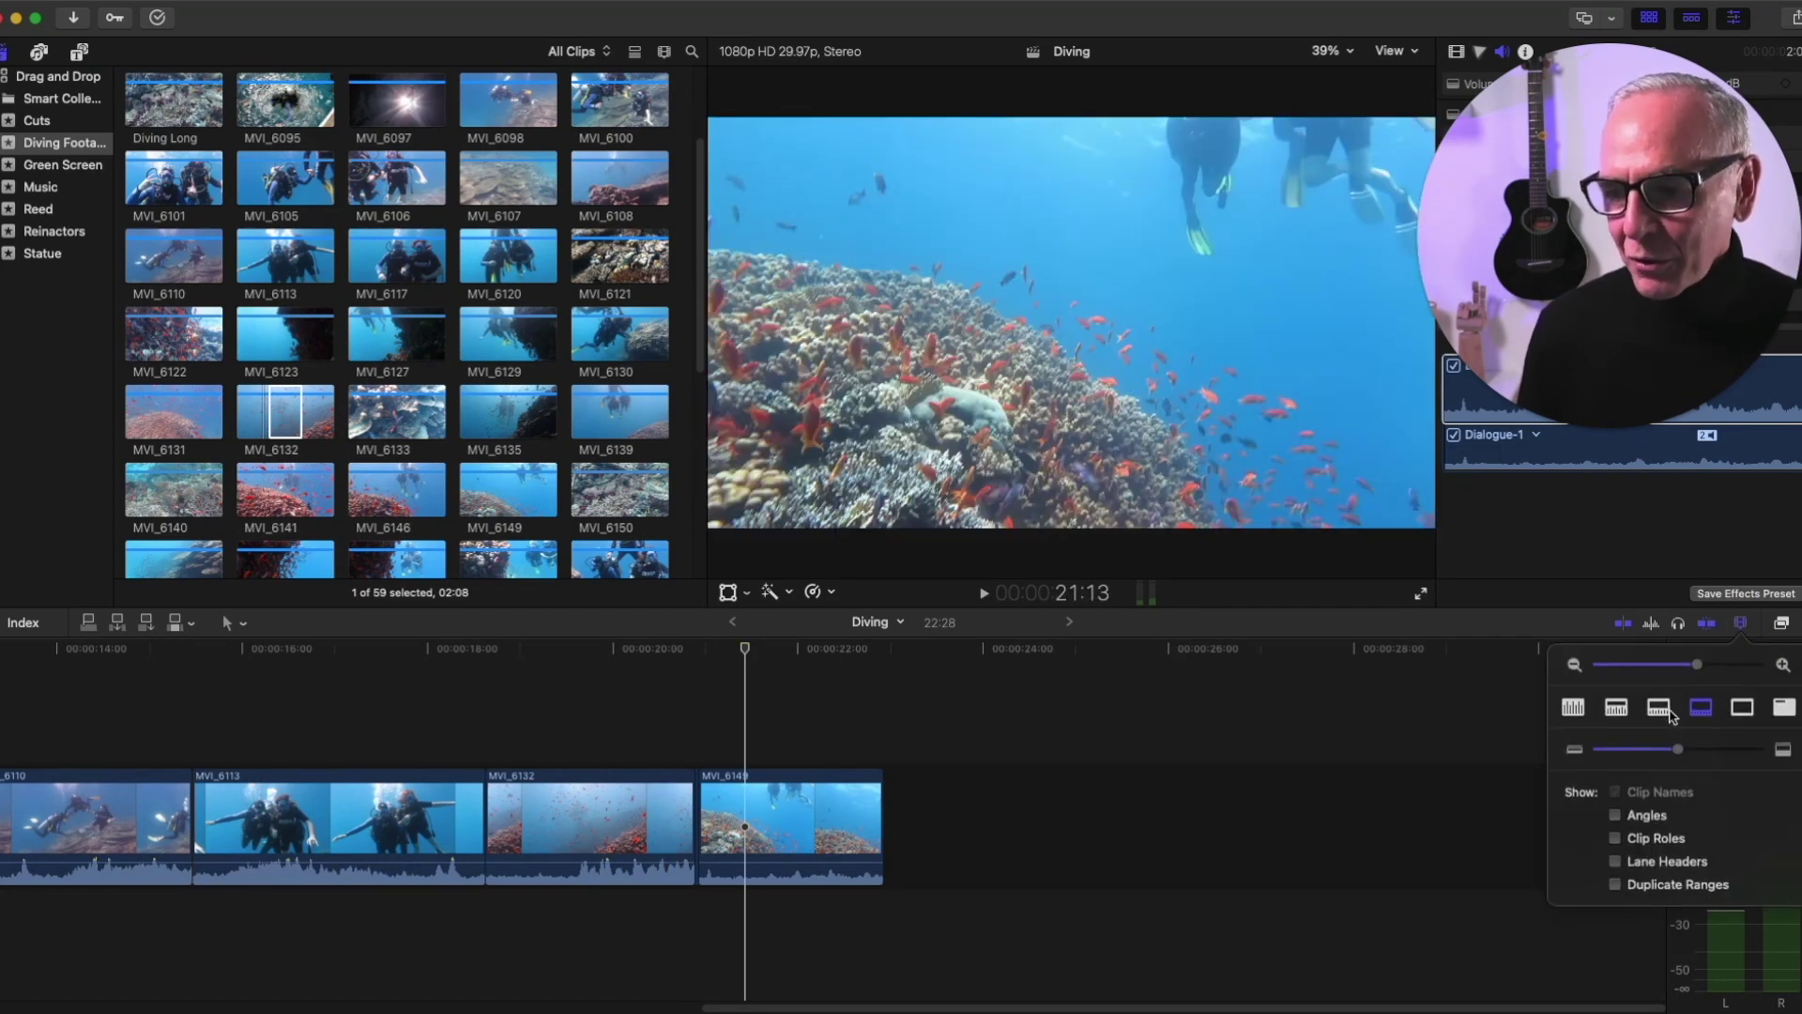
{"action": "left_click_drag", "start_coordinate": [1698, 665], "coordinate": [1729, 663]}
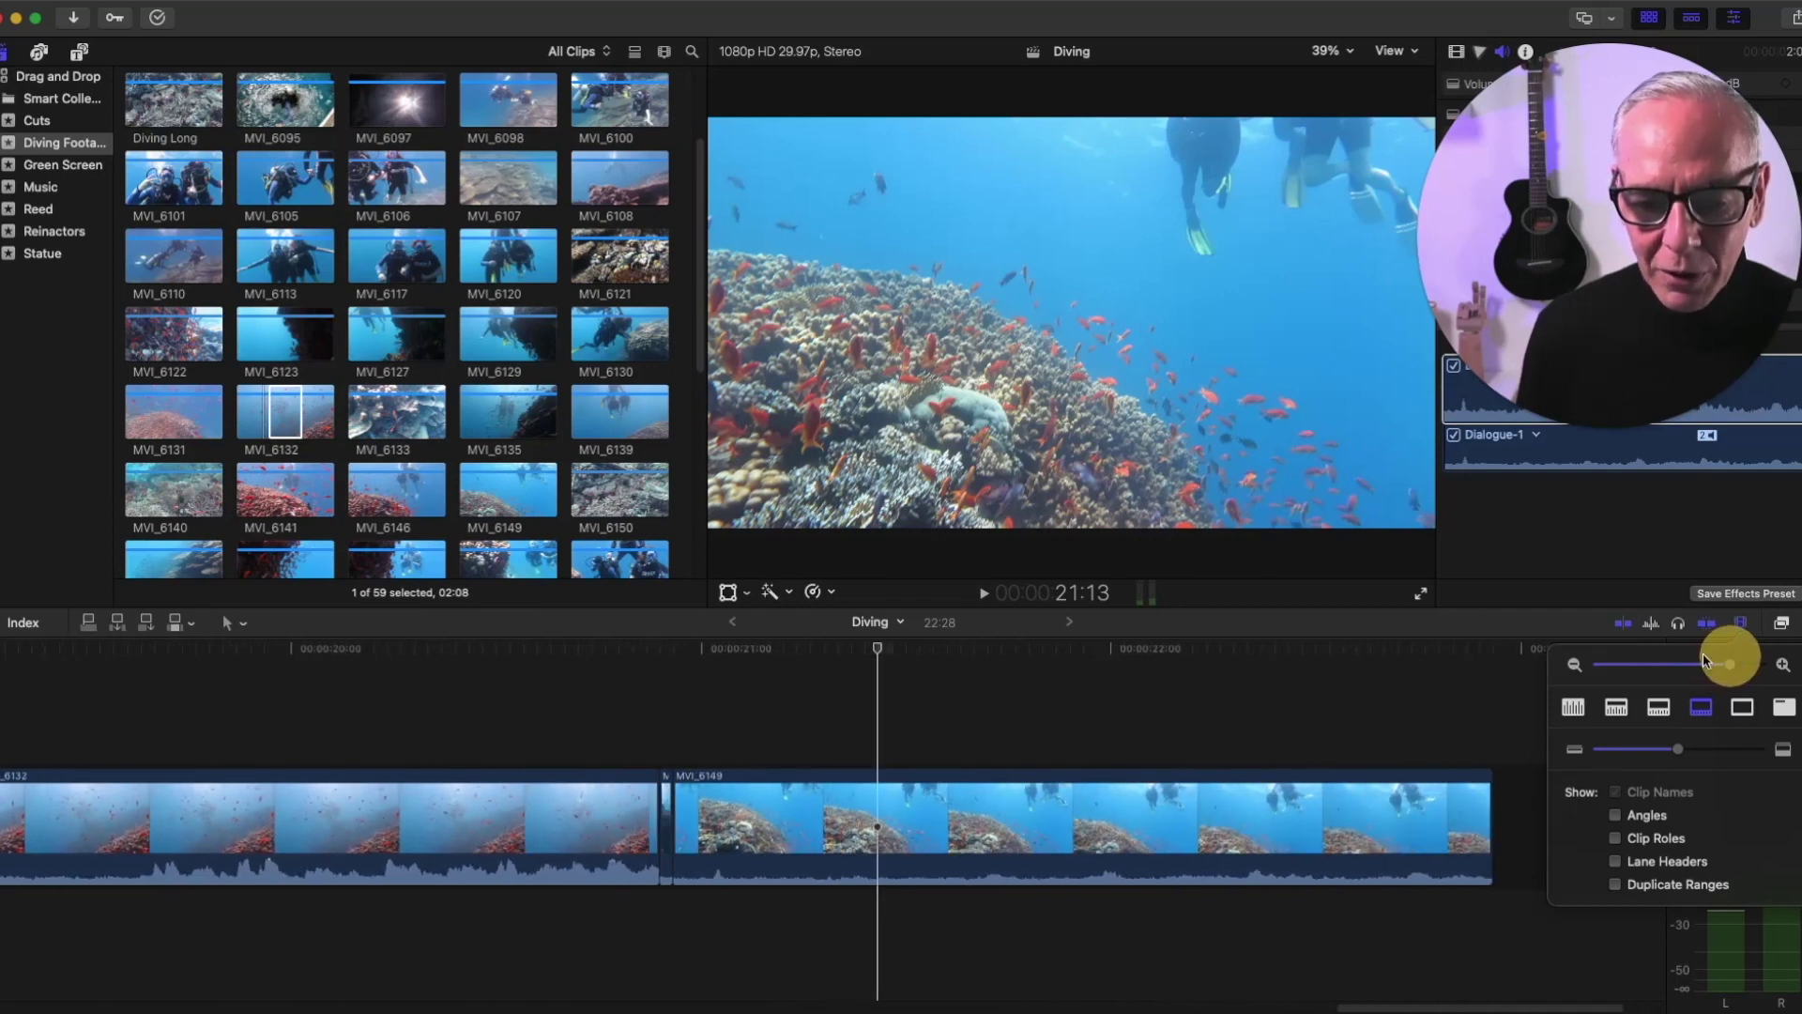
{"action": "left_click", "coordinate": [667, 826]}
{"action": "left_click", "coordinate": [667, 825]}
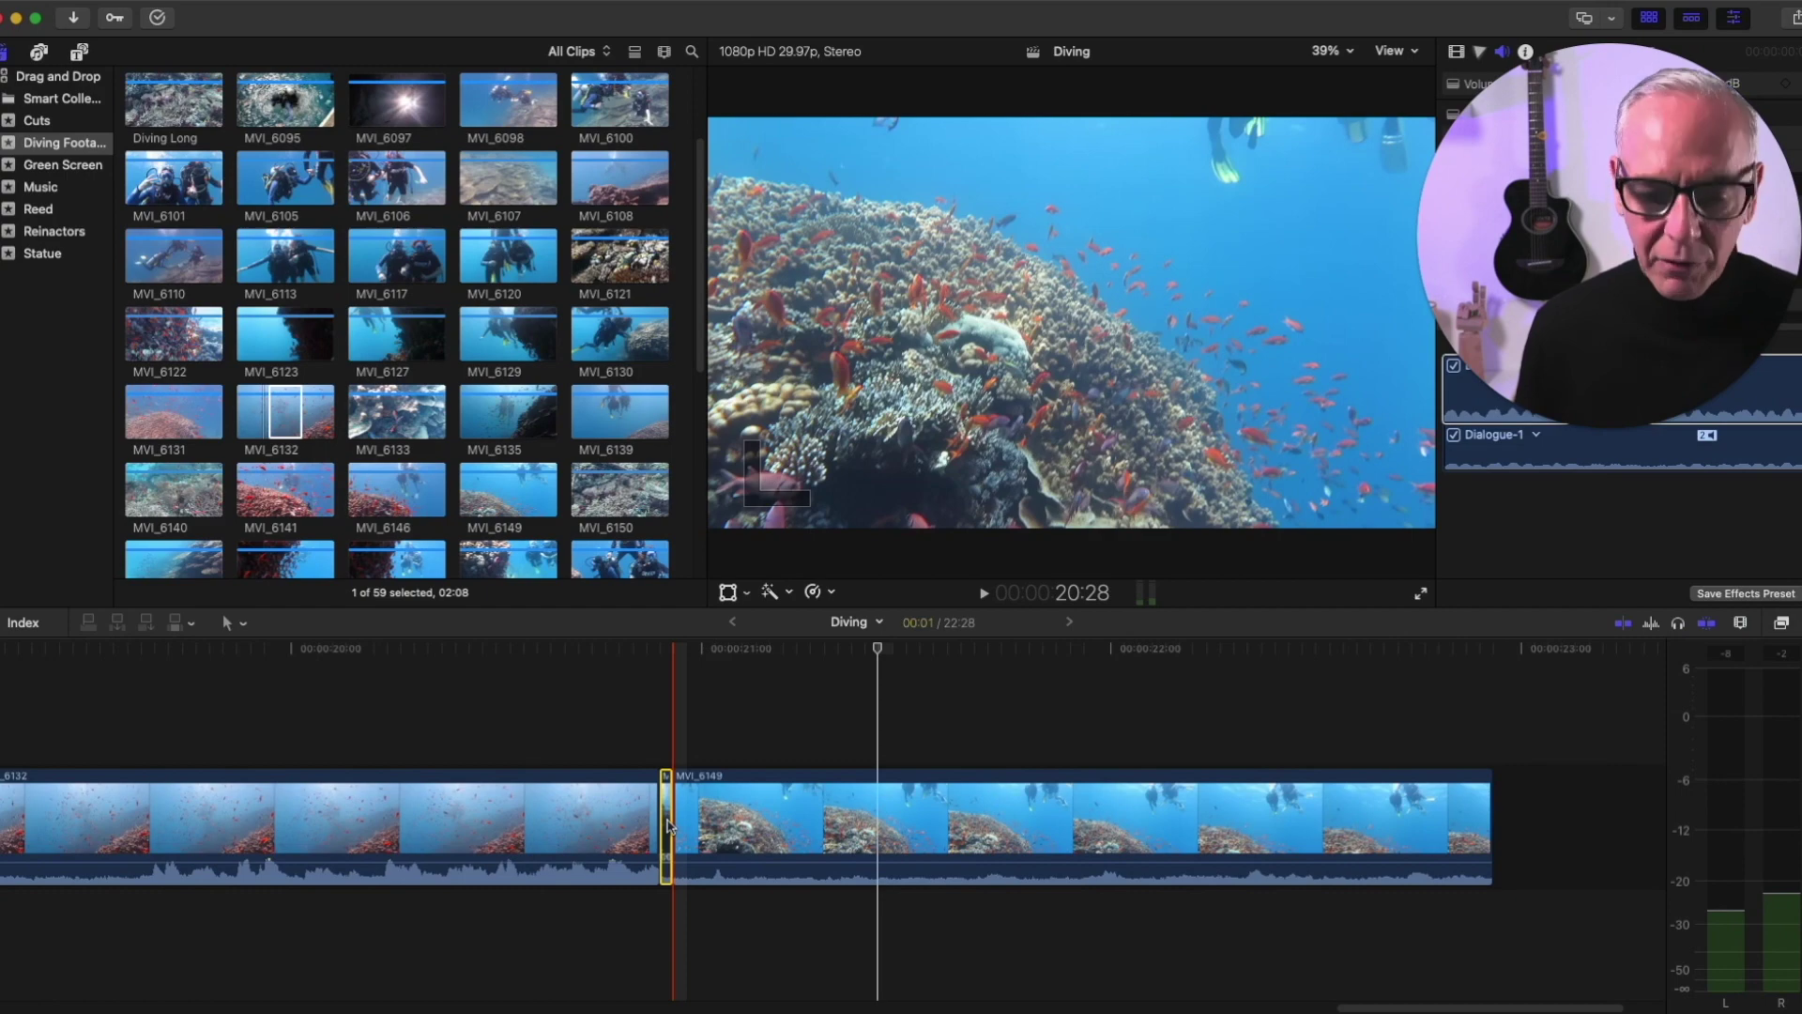
{"action": "key", "text": "BackSpace"}
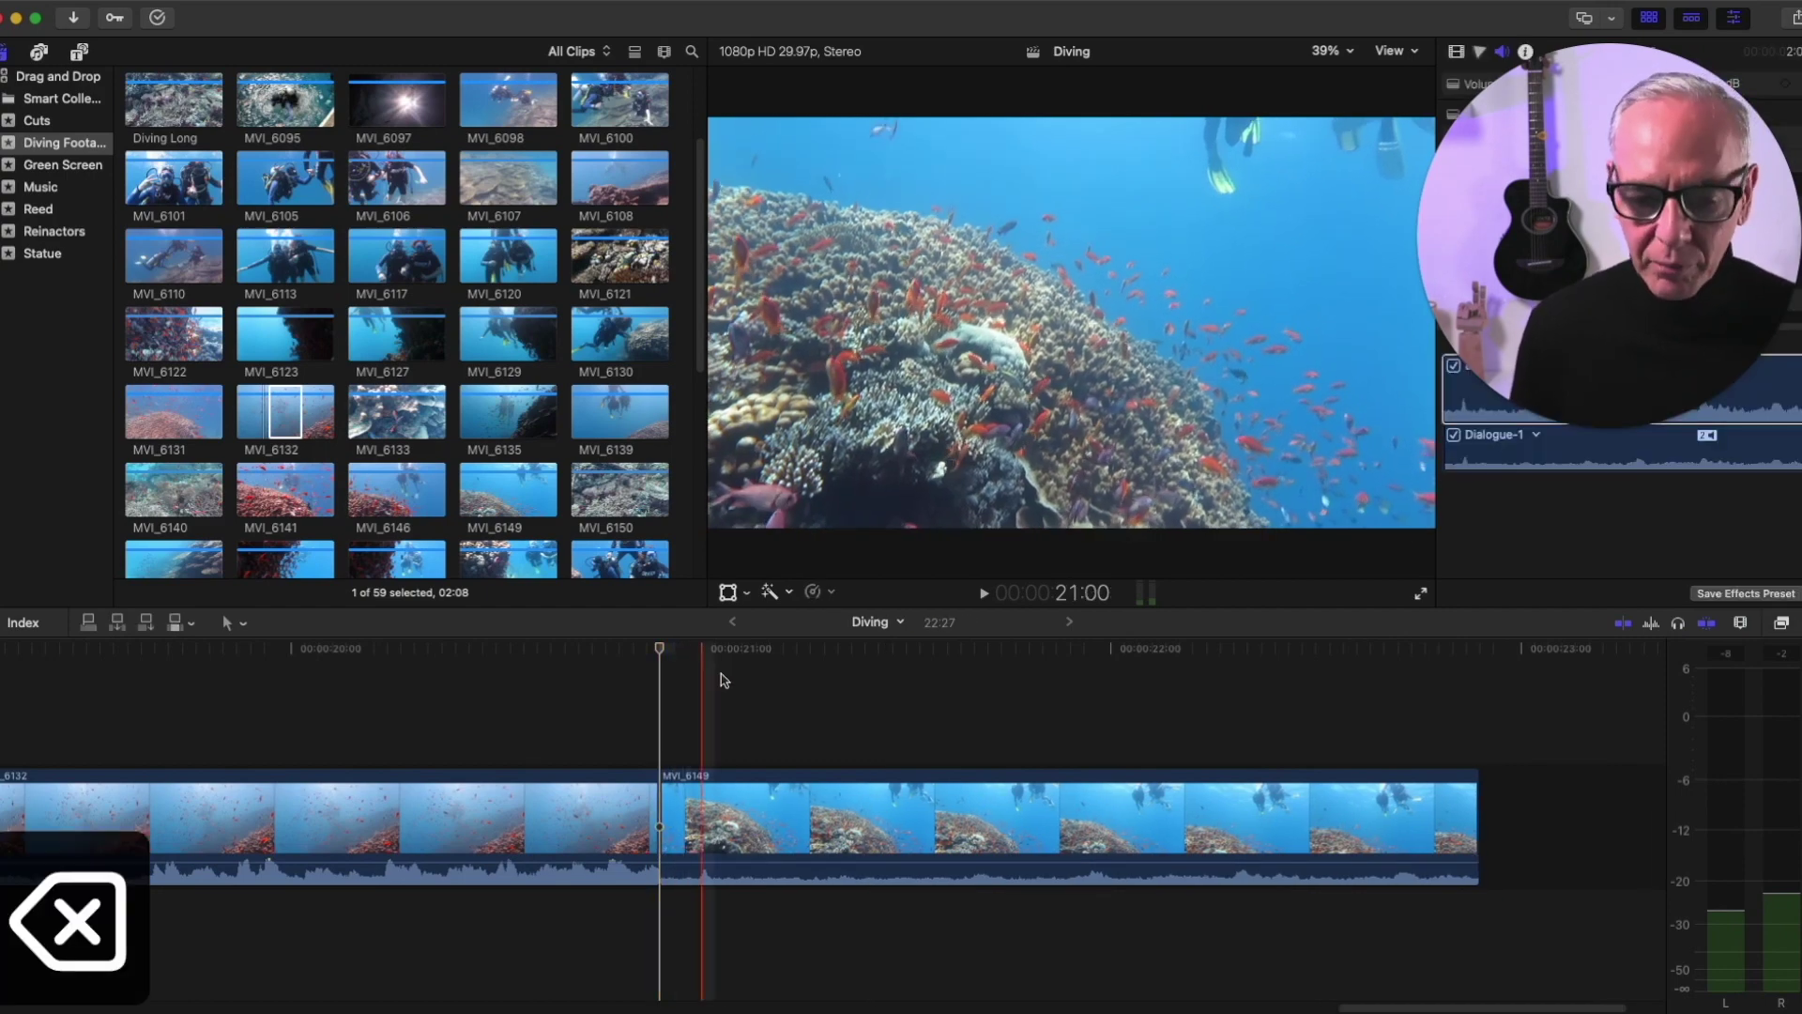
{"action": "left_click", "coordinate": [1740, 622]}
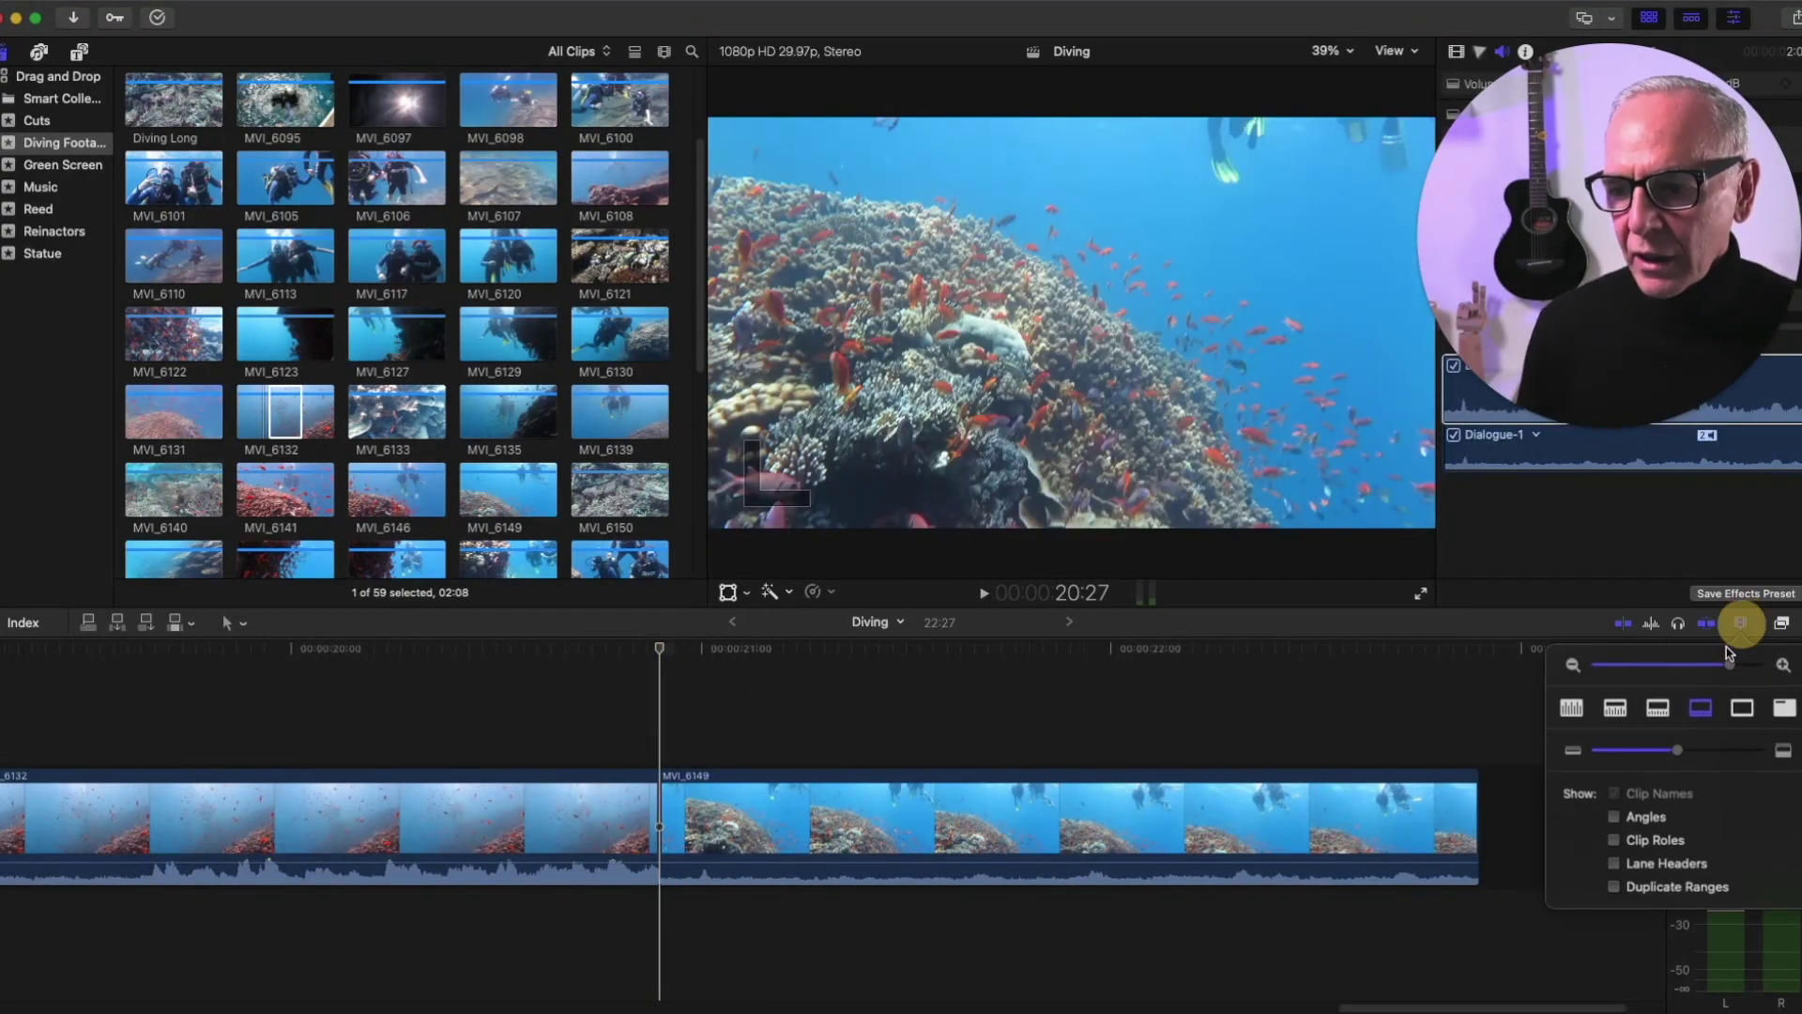
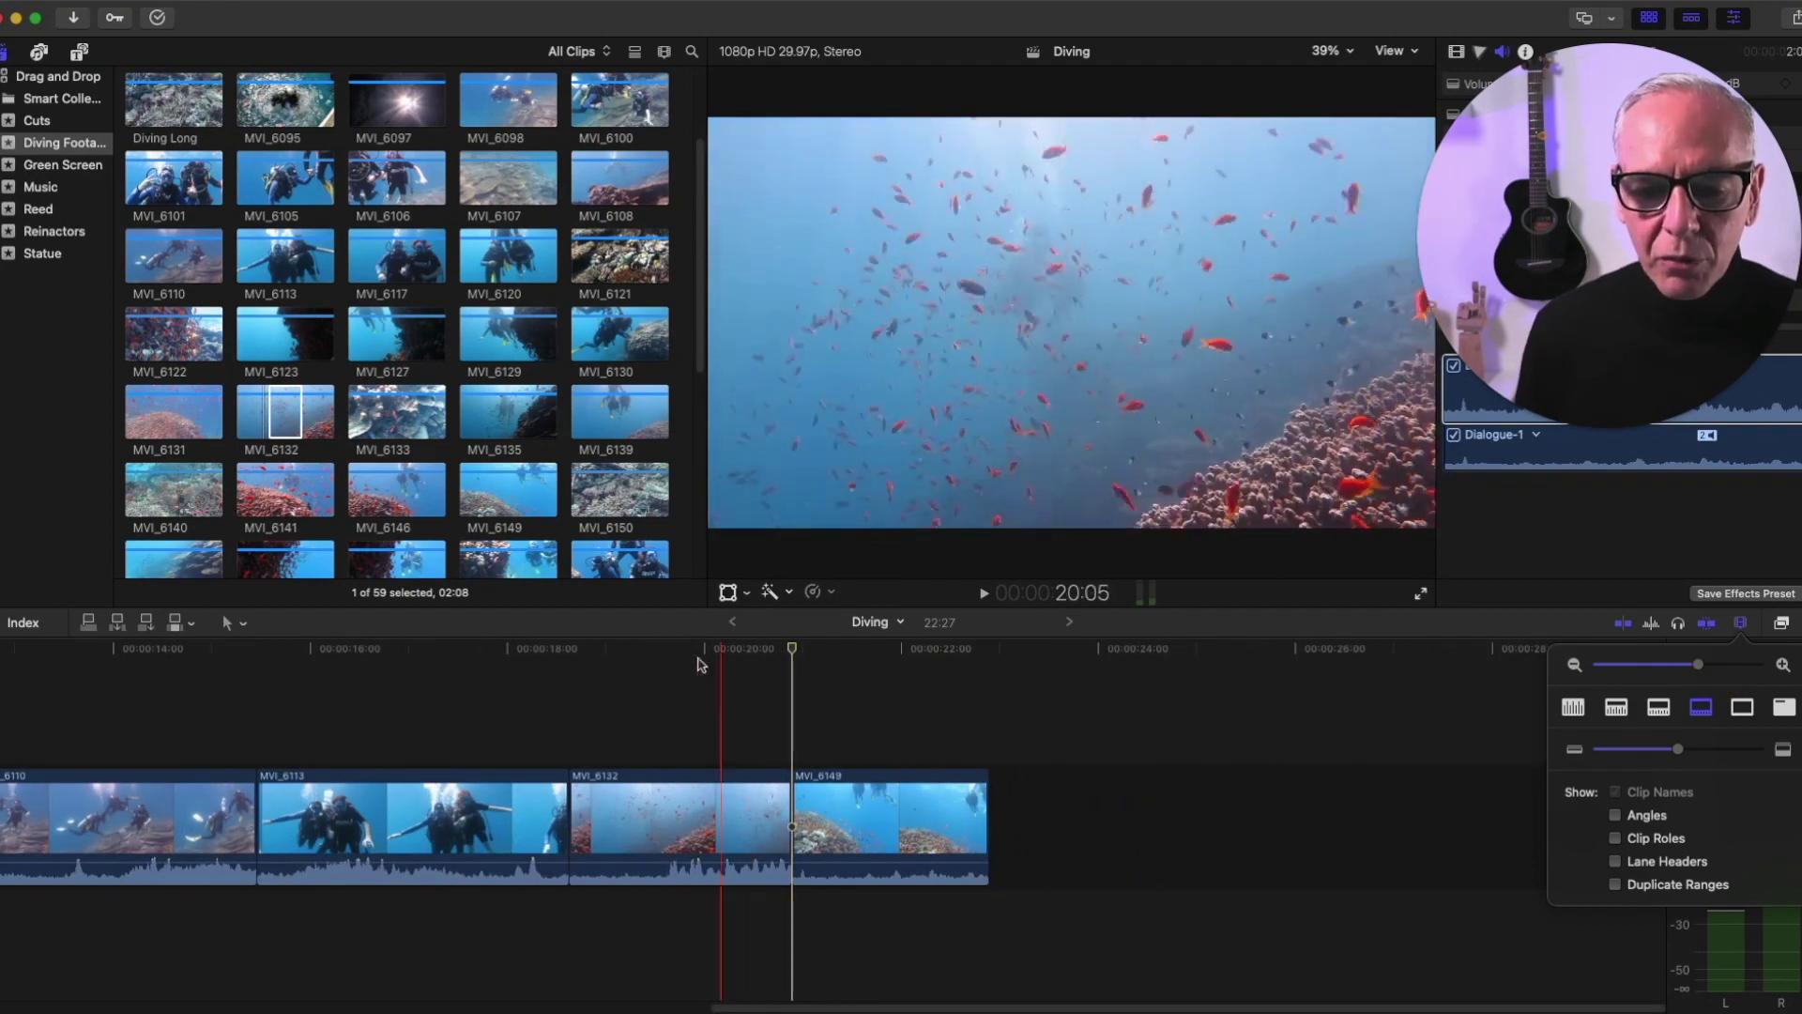
Snap the playhead to the start and end edits of the MVI_6132 timeline clip
{"action": "key", "text": "l"}
{"action": "left_click", "coordinate": [570, 658]}
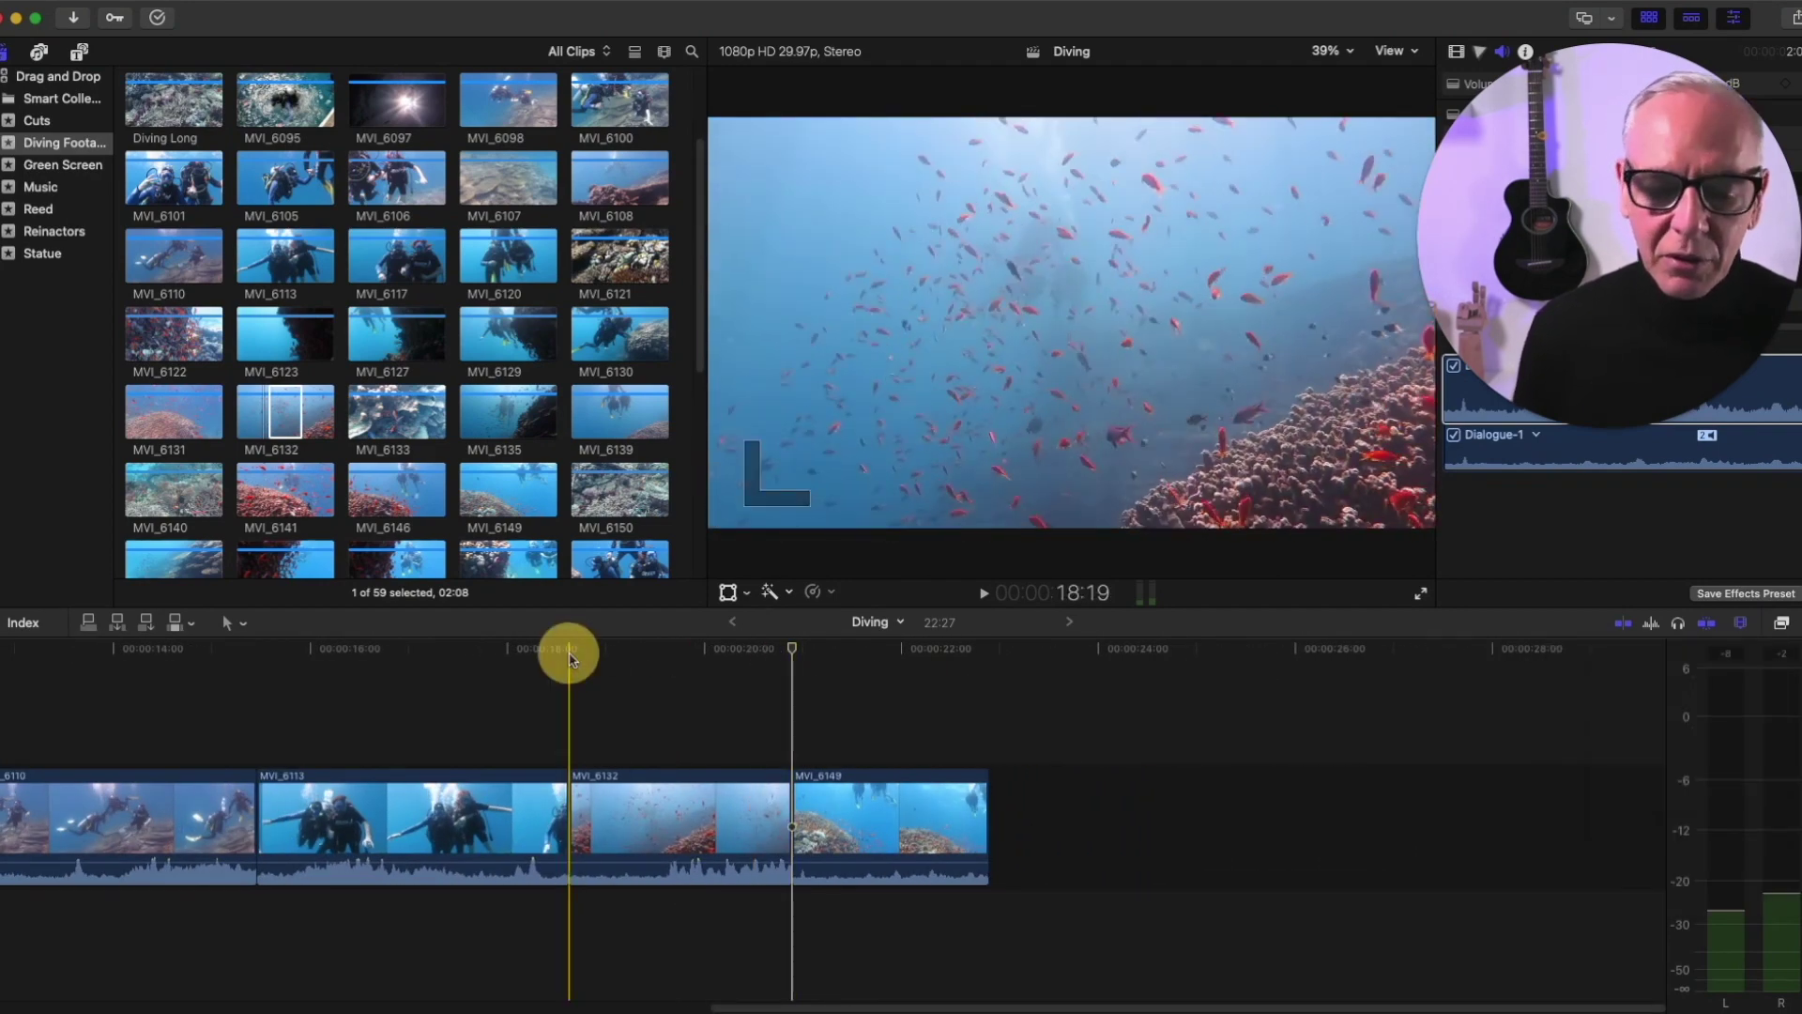
{"action": "left_click", "coordinate": [792, 647]}
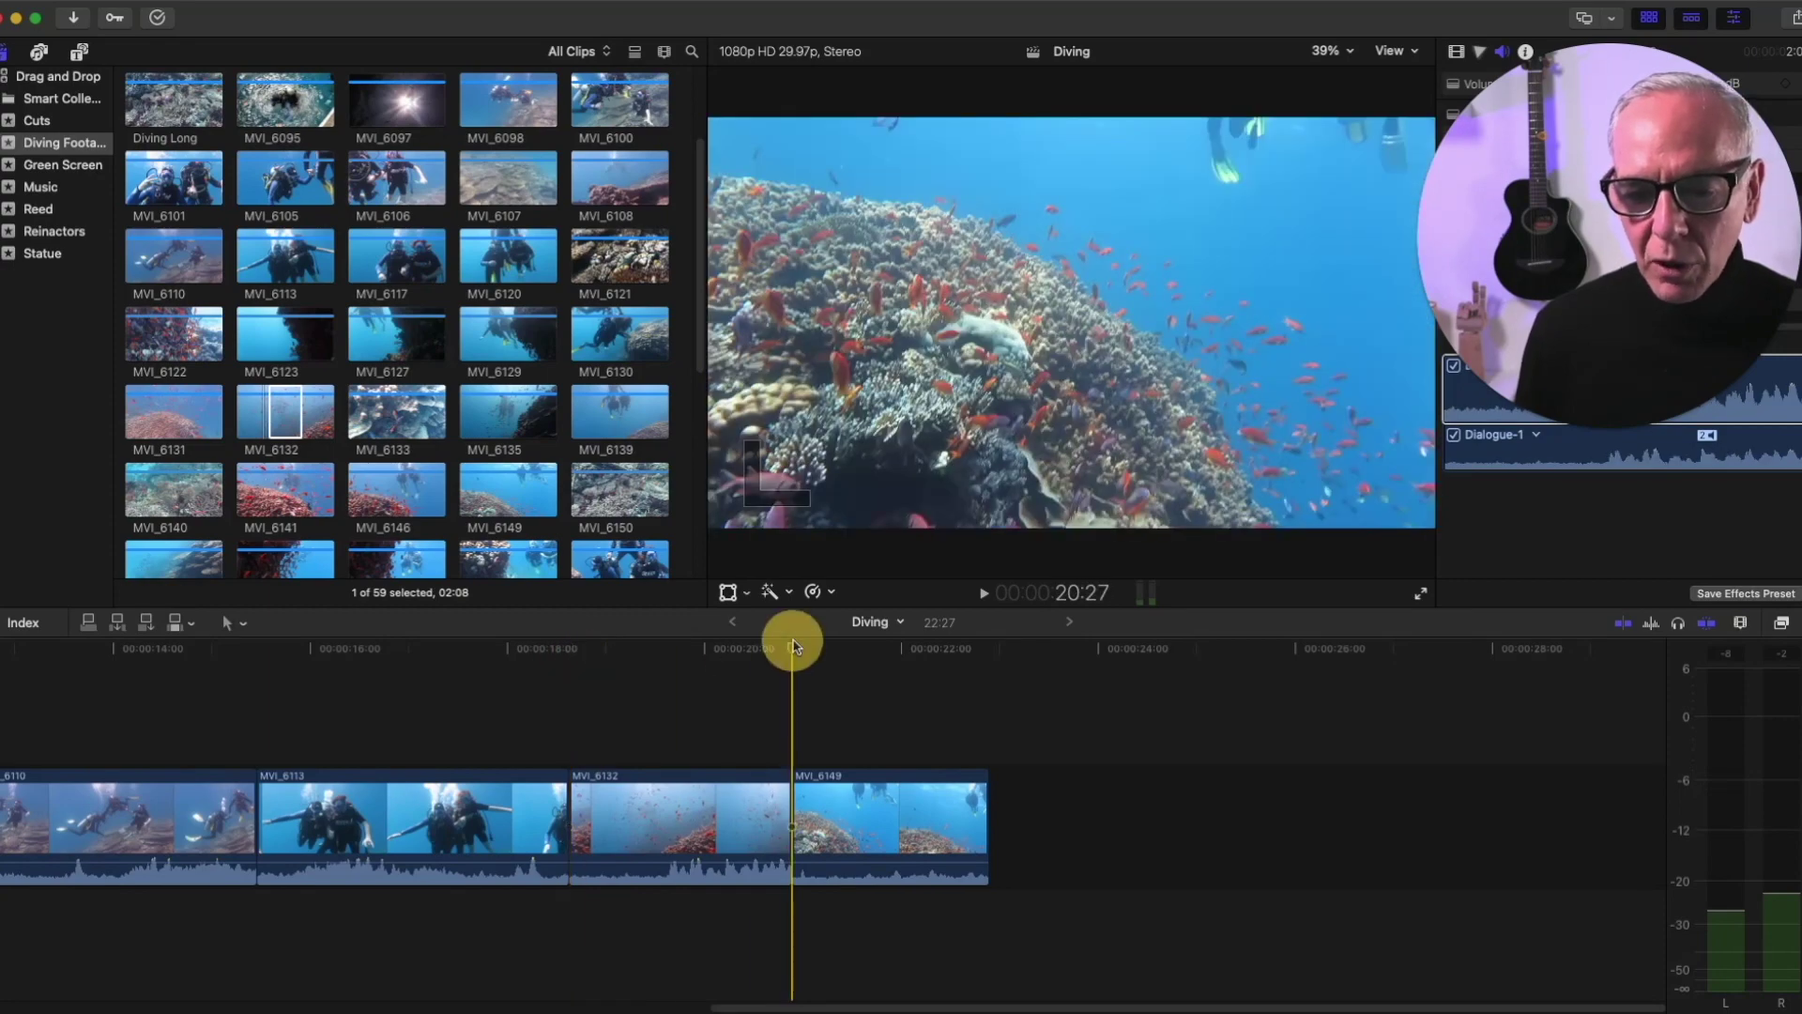
Turn off snapping and jump the playhead edit by edit back to the start of MVI_6113 and forward to the start of MVI_6132
{"action": "left_click", "coordinate": [1707, 624]}
{"action": "left_click", "coordinate": [720, 656]}
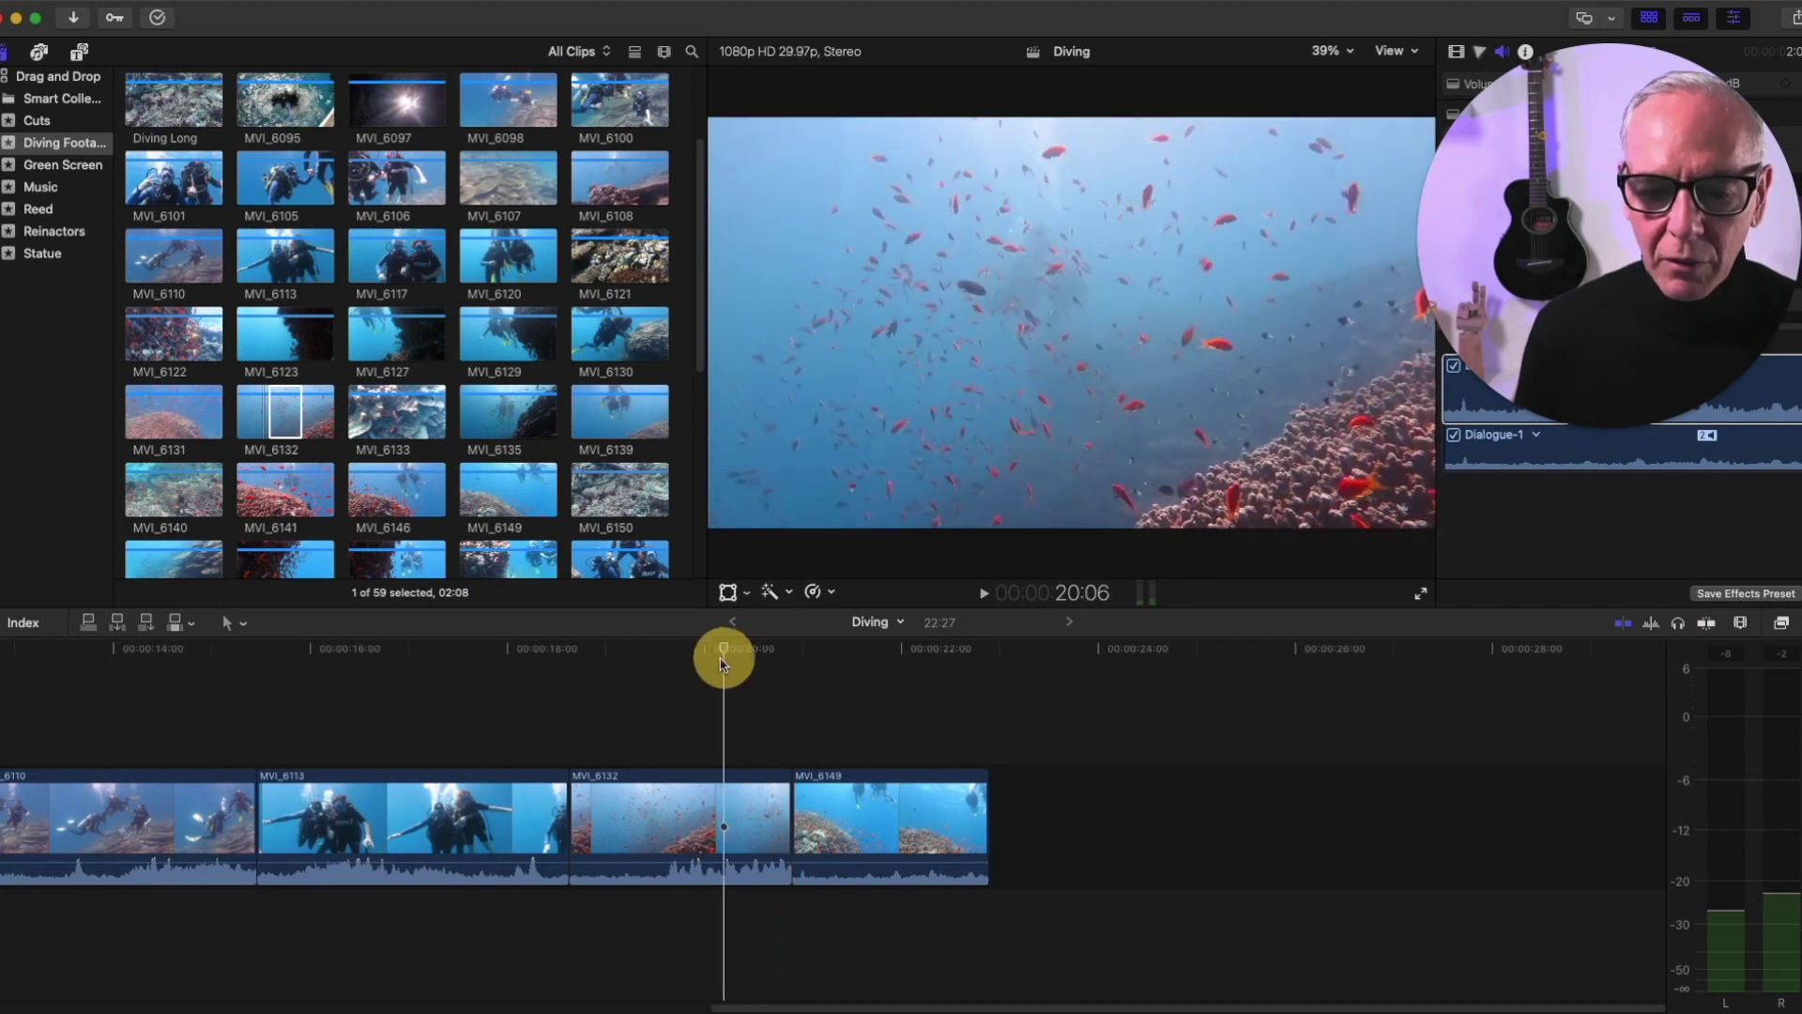
{"action": "key", "text": "Up"}
{"action": "key", "text": "Up"}
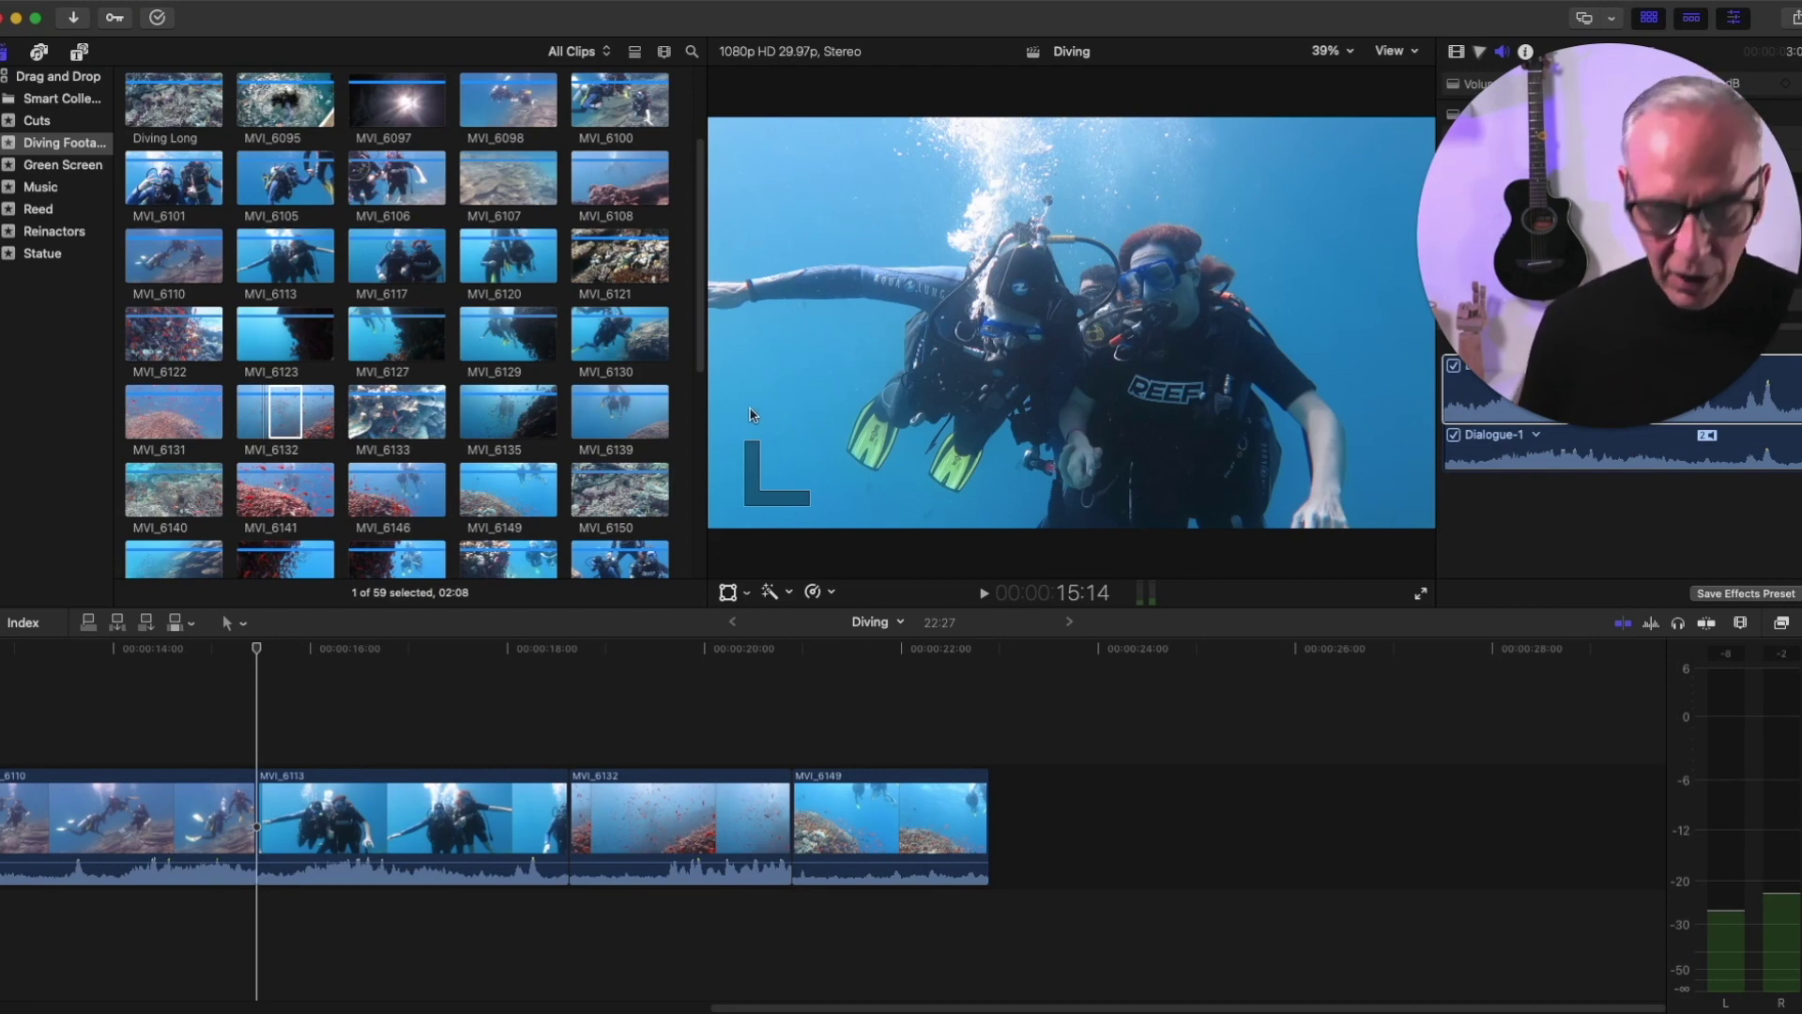
{"action": "key", "text": "Down"}
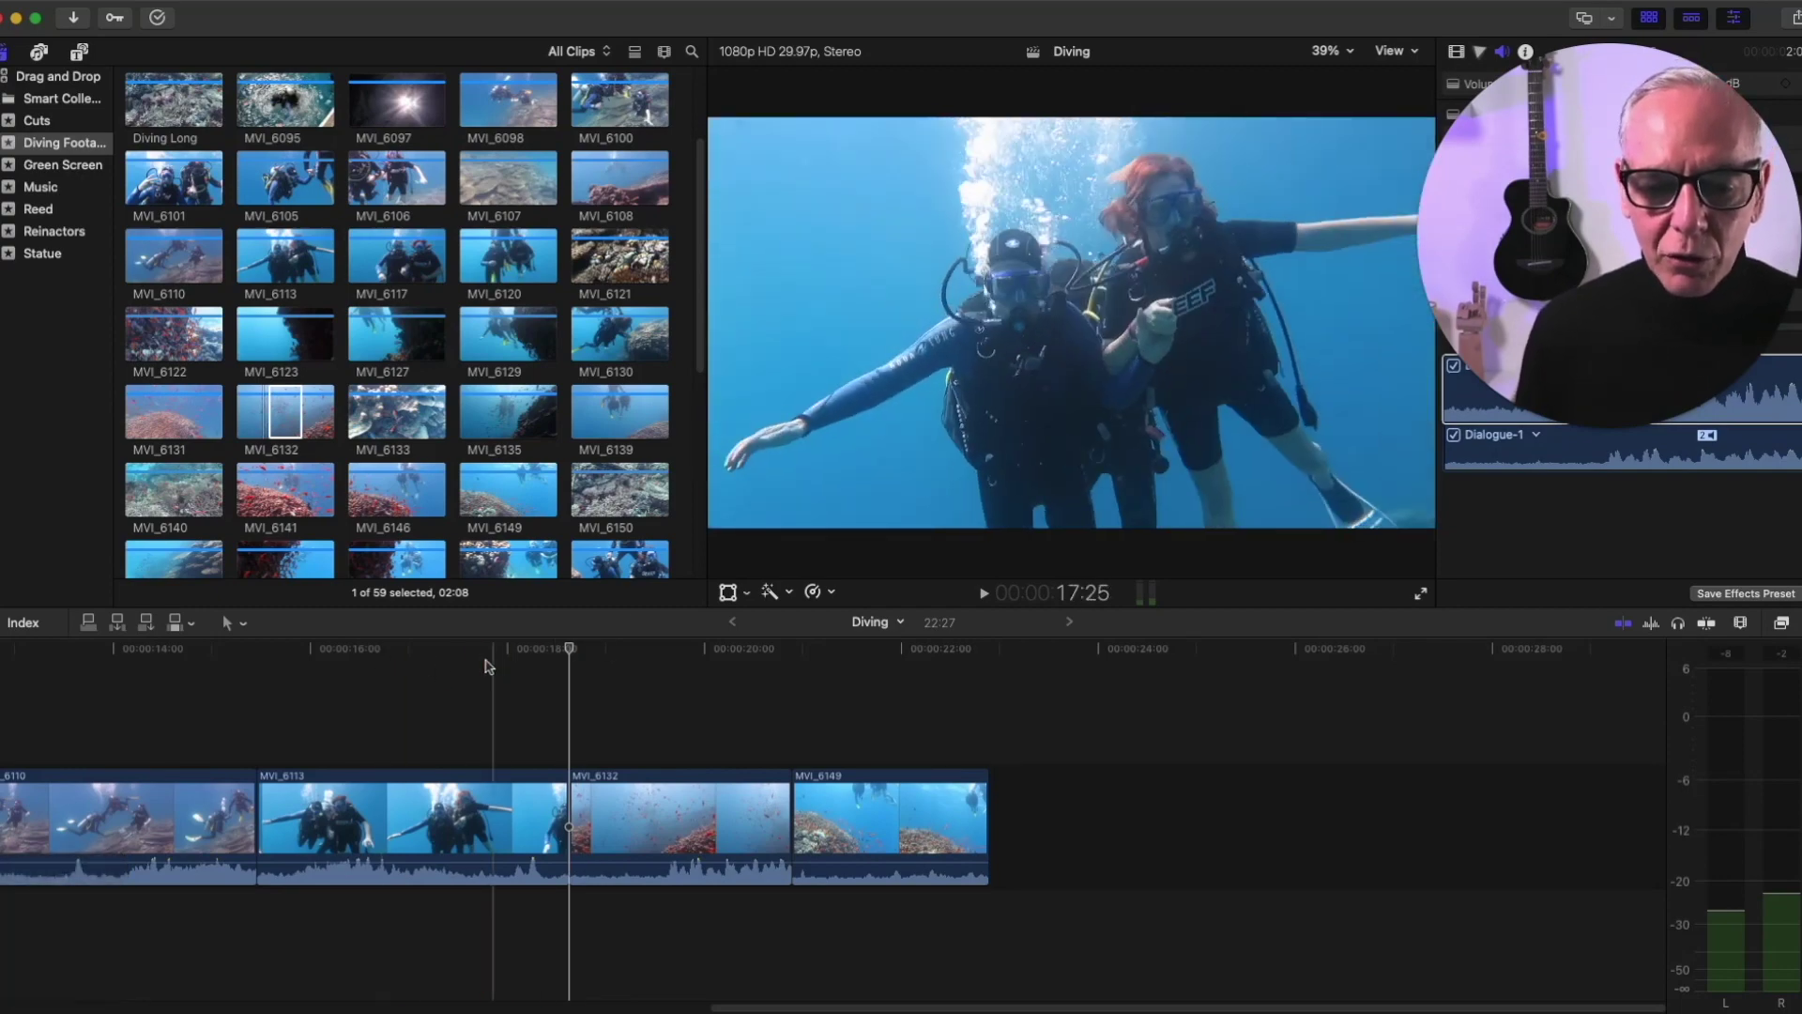
Place the playhead at 18:18, just before the MVI_6132 clip, and turn off skimming
{"action": "left_click", "coordinate": [569, 648]}
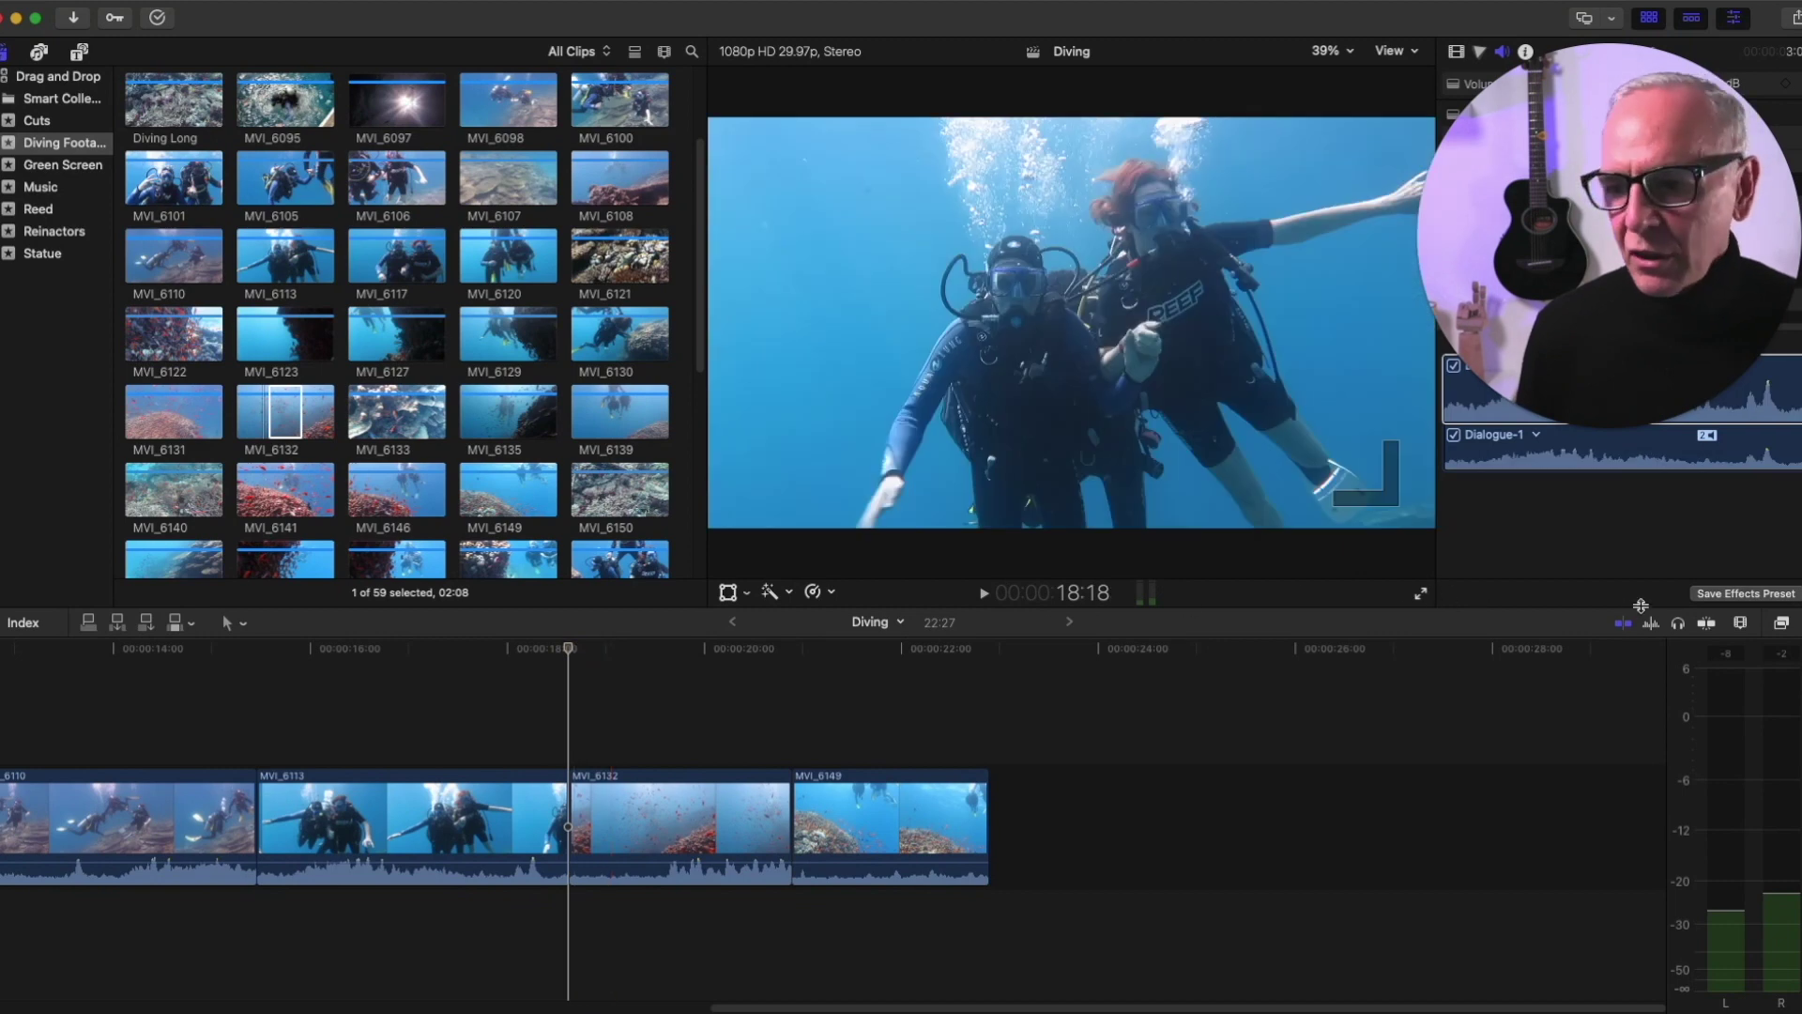
{"action": "left_click", "coordinate": [1624, 624]}
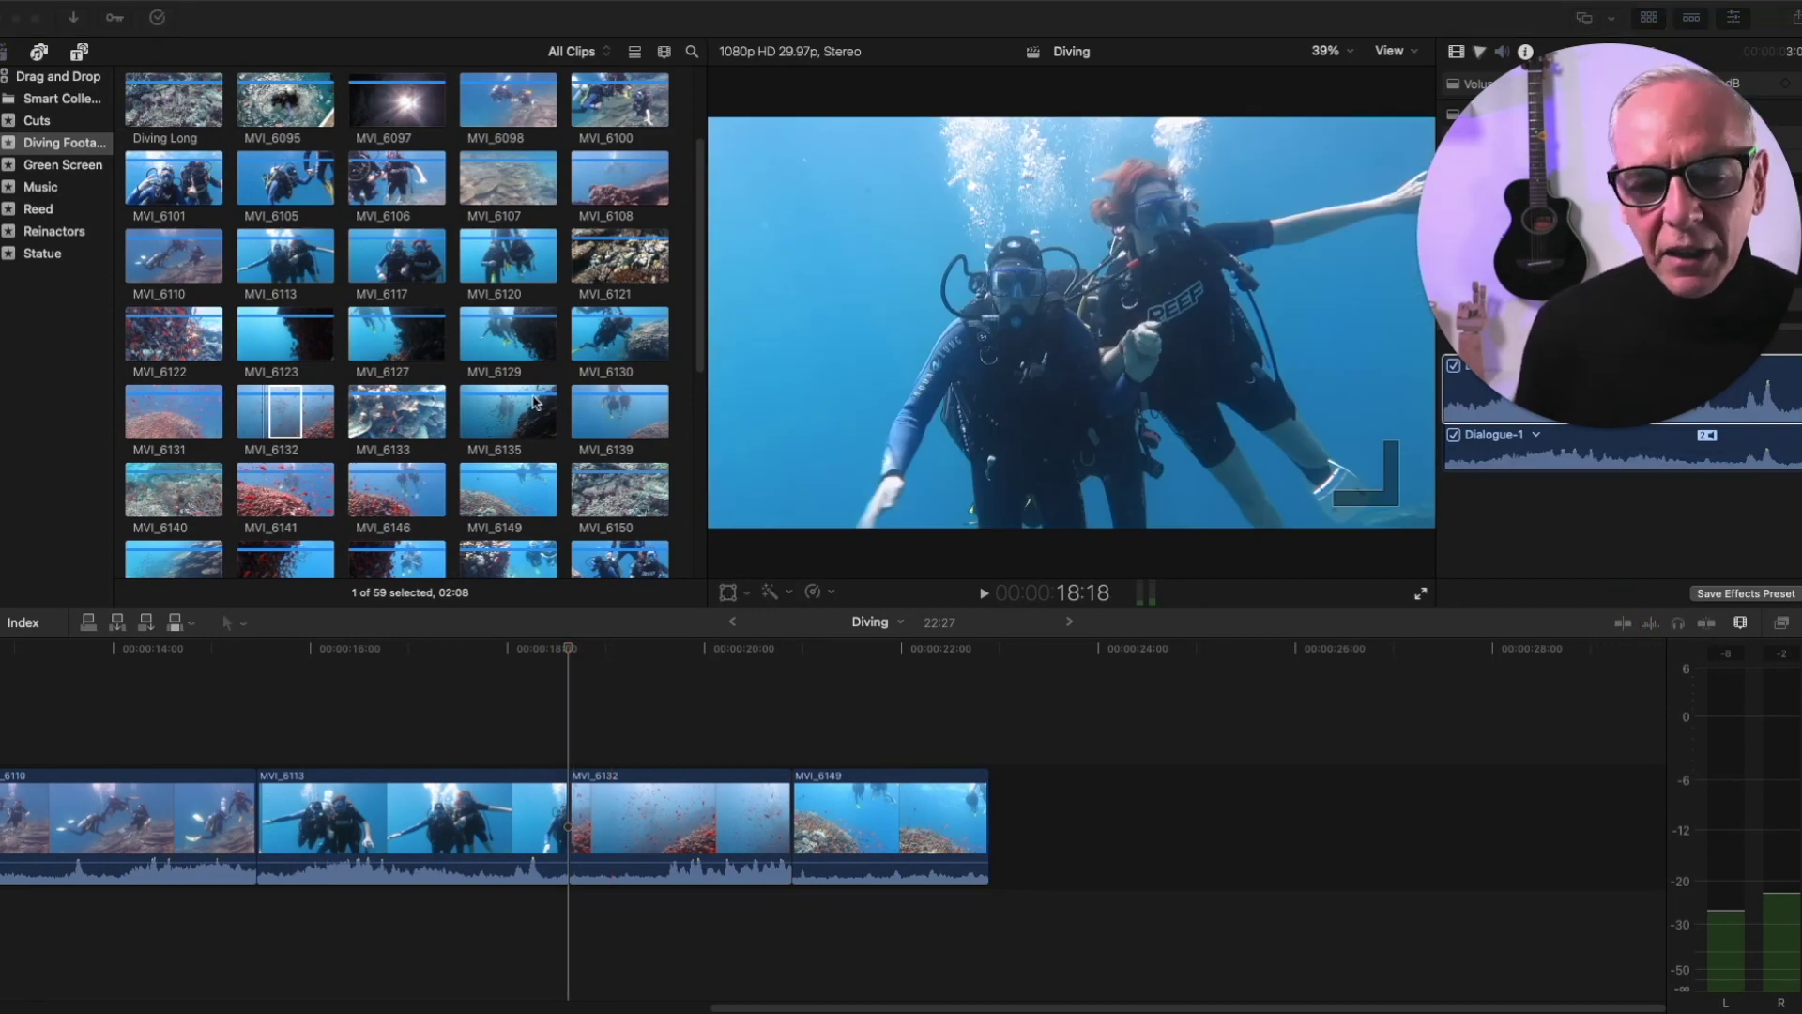
Mark a range of about 1:17 in the MVI_6129 browser clip and insert it between the MVI_6110 and MVI_6113 timeline clips
{"action": "left_click", "coordinate": [289, 415]}
{"action": "left_click", "coordinate": [489, 343]}
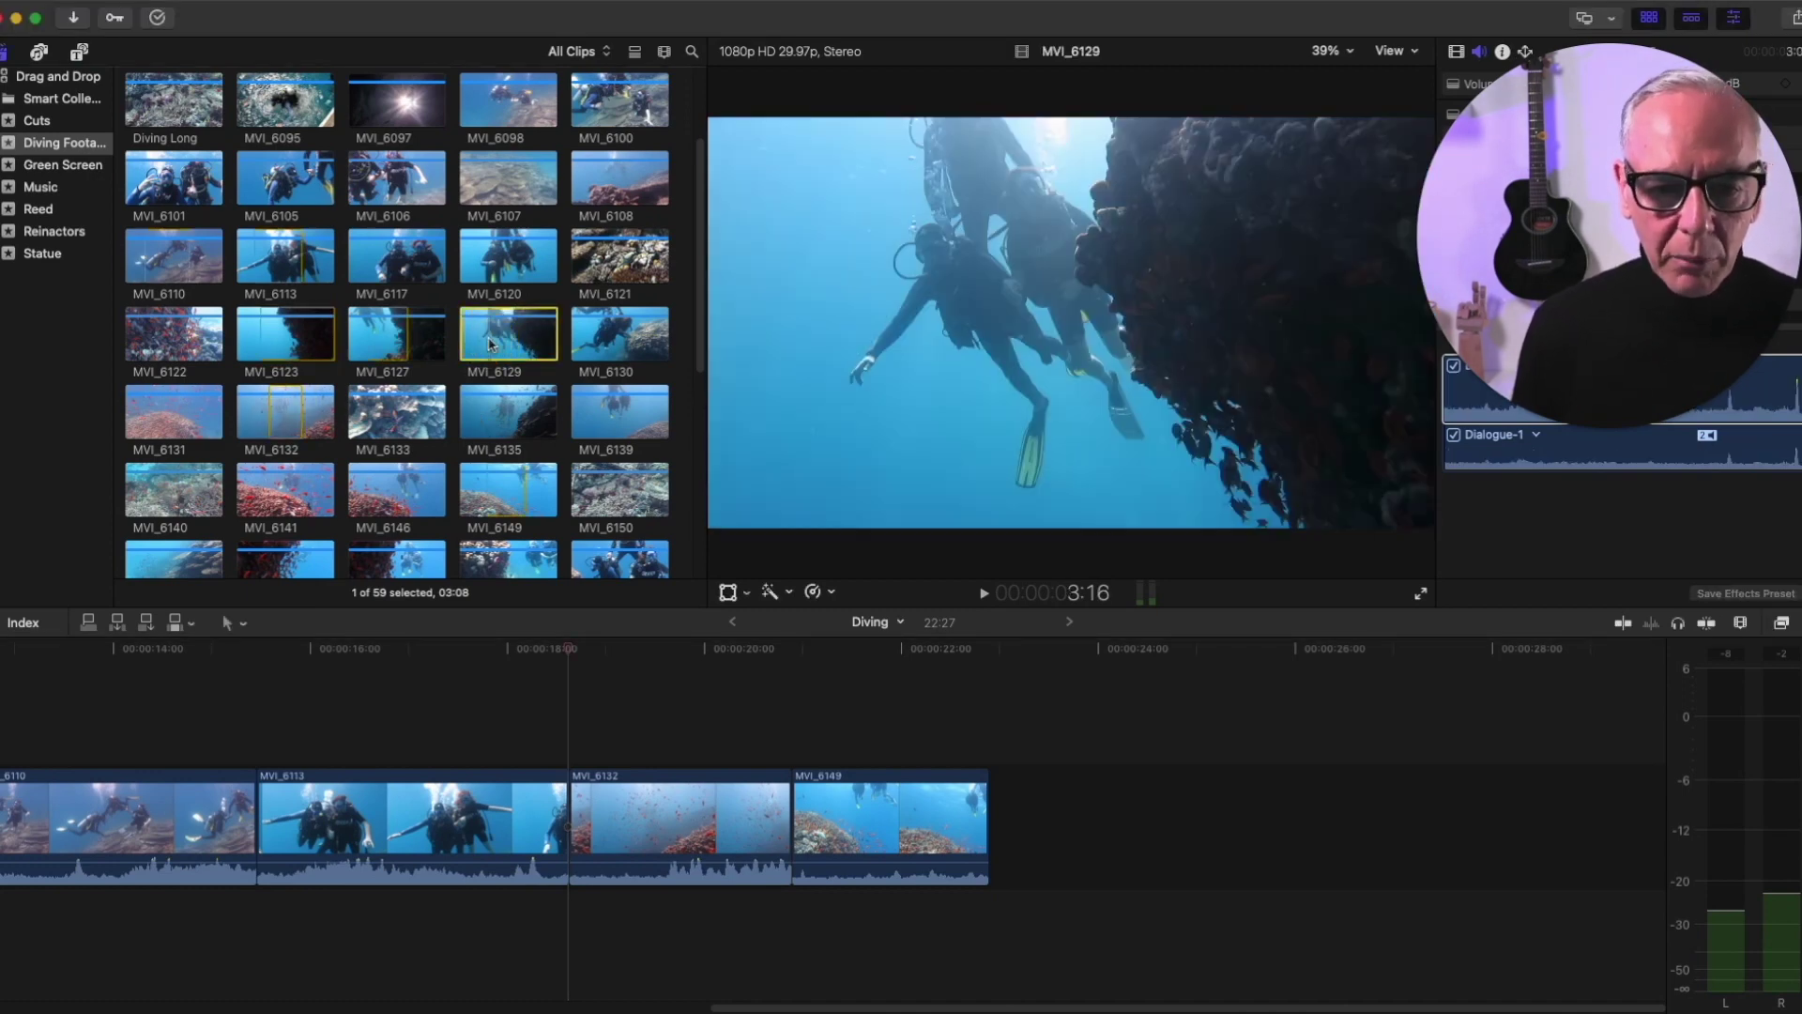
{"action": "key", "text": "i"}
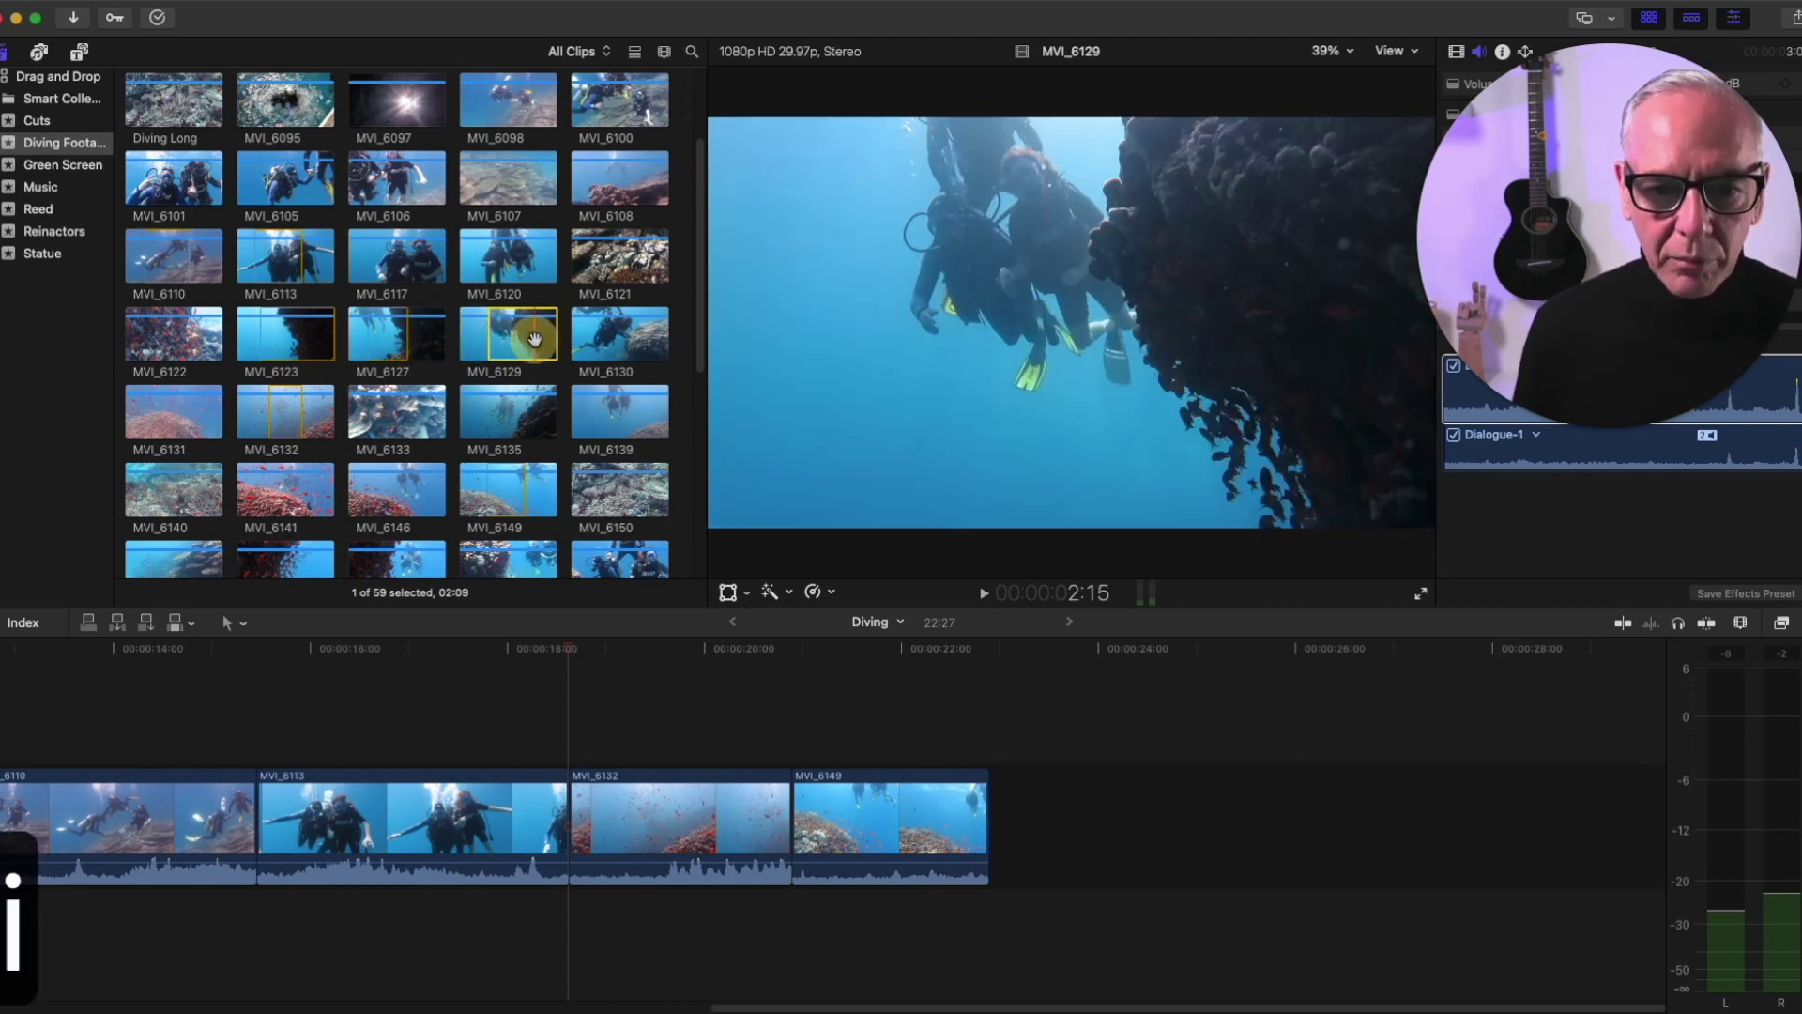
{"action": "key", "text": "o"}
{"action": "left_click_drag", "start_coordinate": [511, 337], "coordinate": [270, 826]}
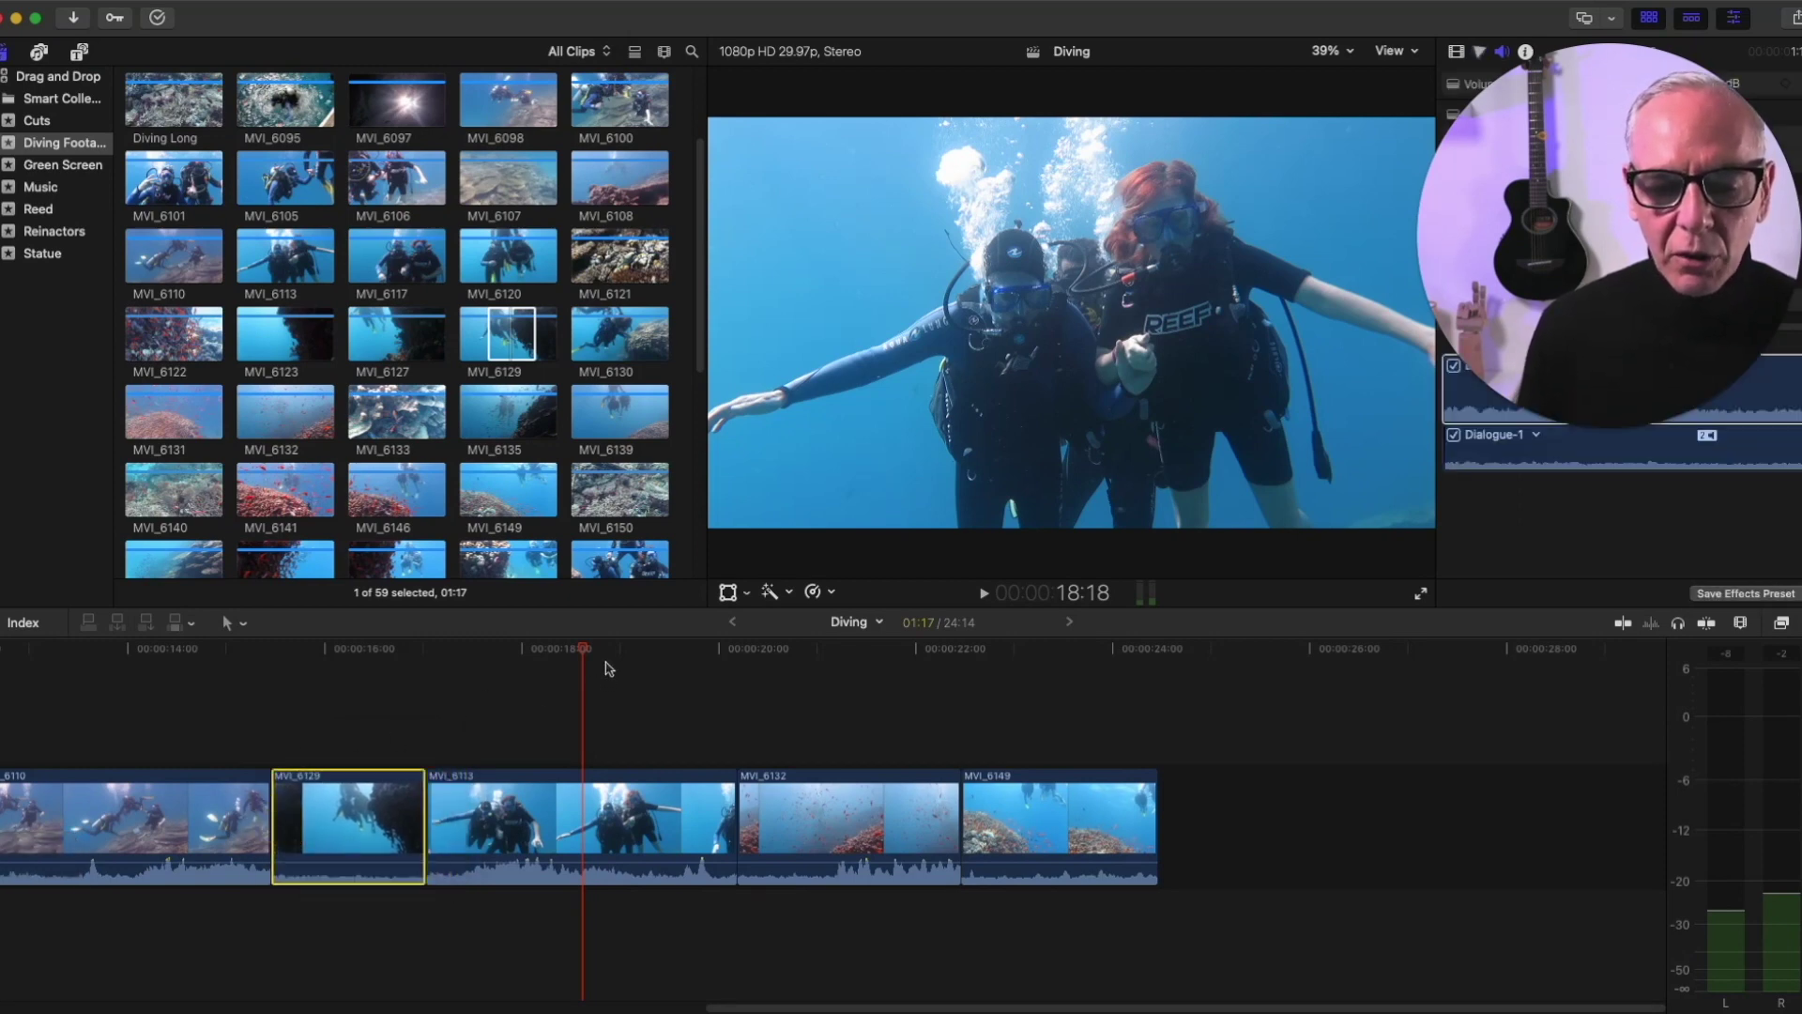
With the playhead at the start of MVI_6132, mark a range of about 11:15 in MVI_6095 and append it to the end of the timeline
{"action": "mouse_move", "coordinate": [582, 657]}
{"action": "left_mouse_down"}
{"action": "mouse_move", "coordinate": [652, 657]}
{"action": "mouse_move", "coordinate": [603, 662]}
{"action": "left_mouse_up"}
{"action": "key", "text": "Down"}
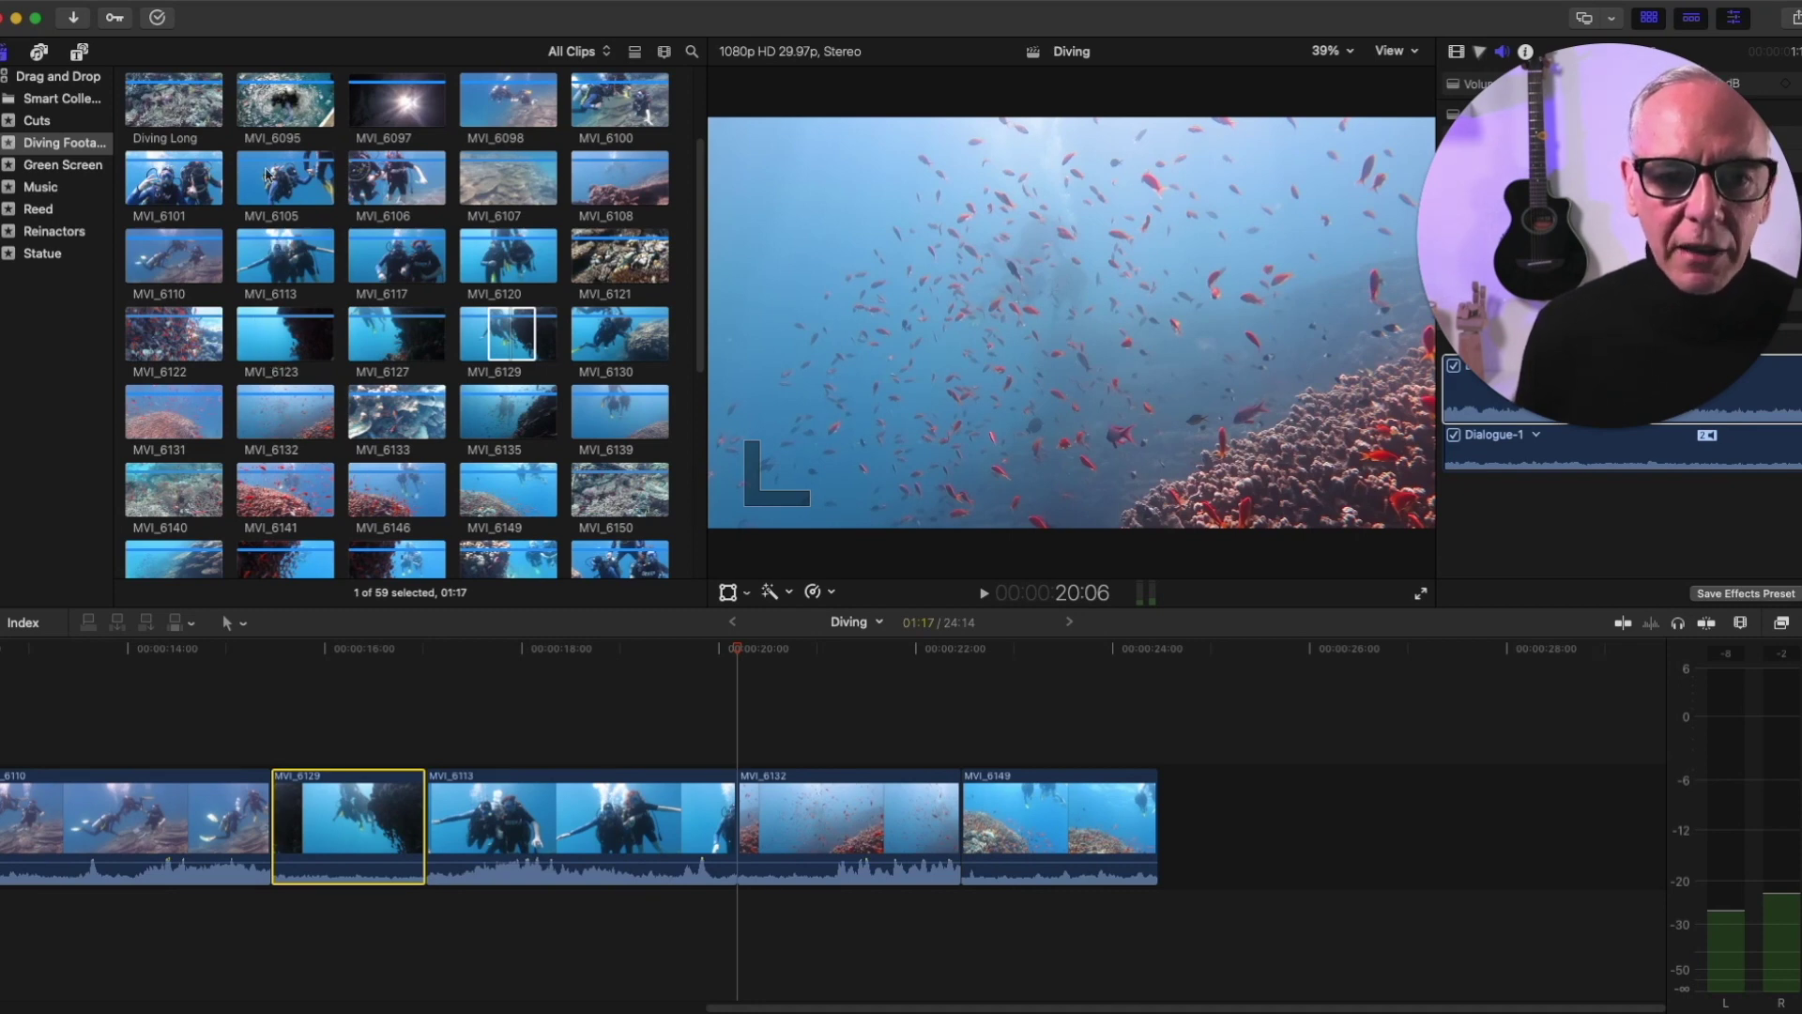
{"action": "left_click", "coordinate": [256, 97]}
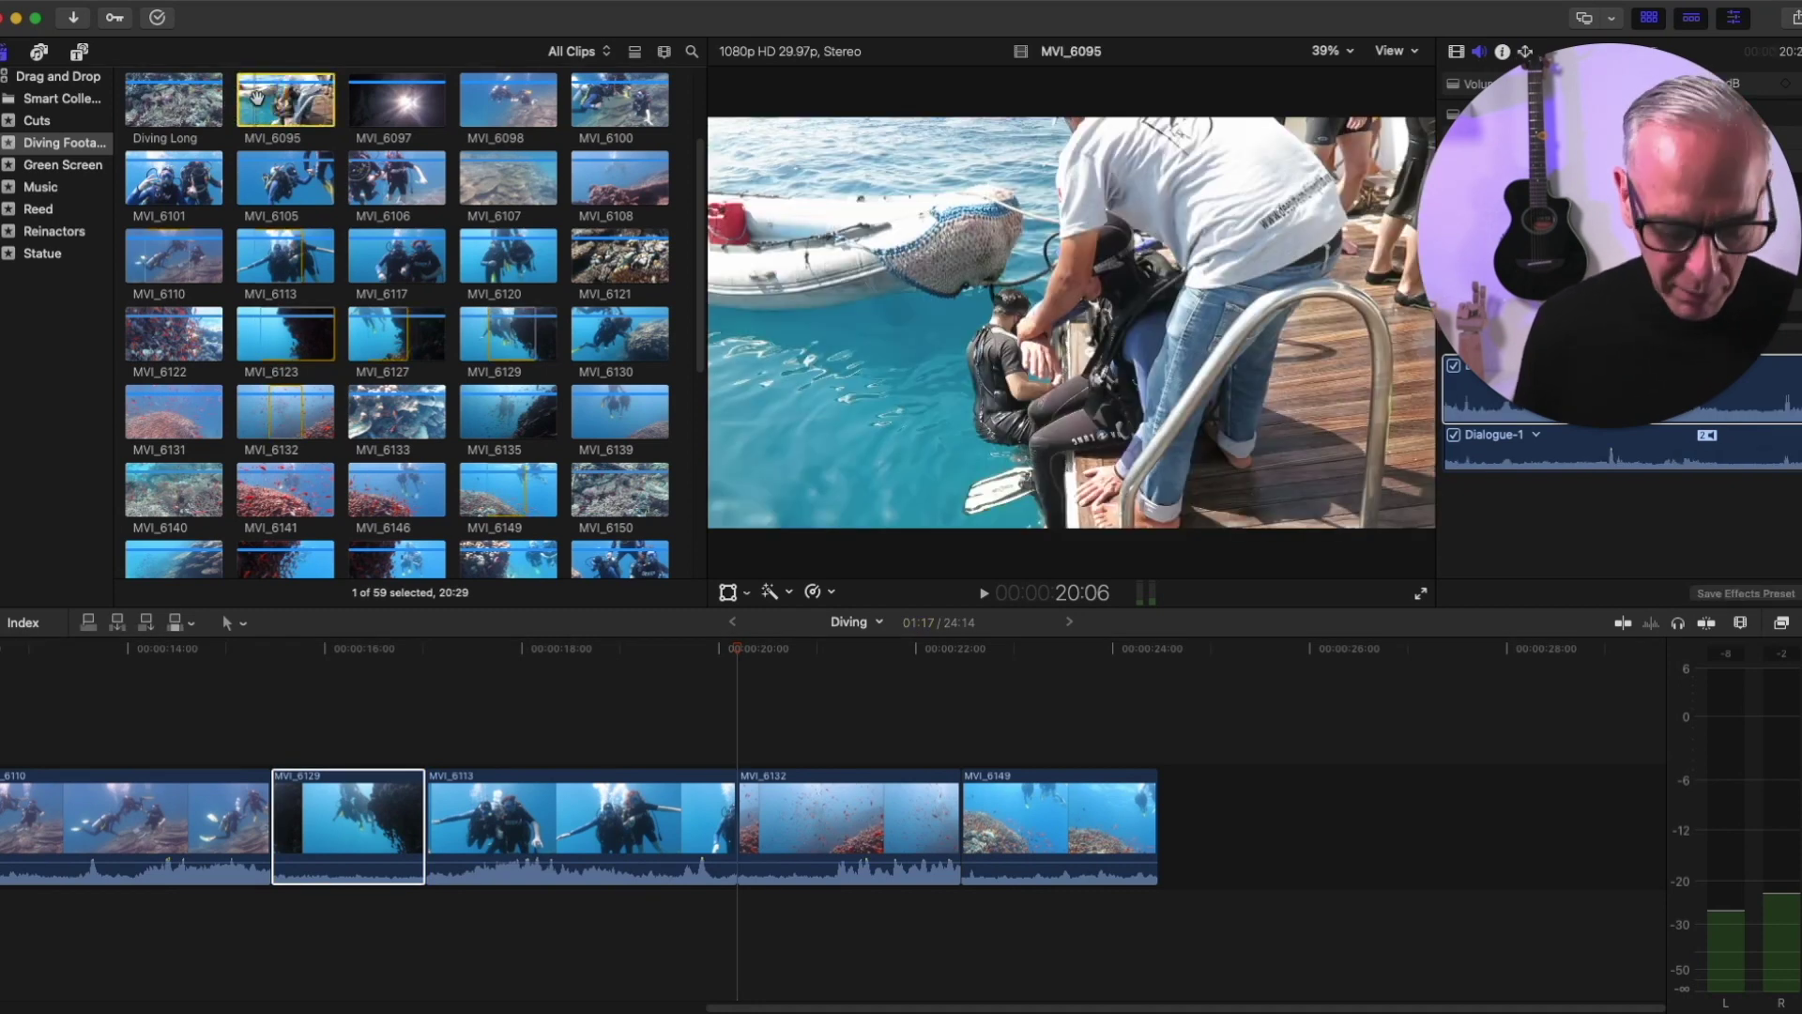
{"action": "key", "text": "i"}
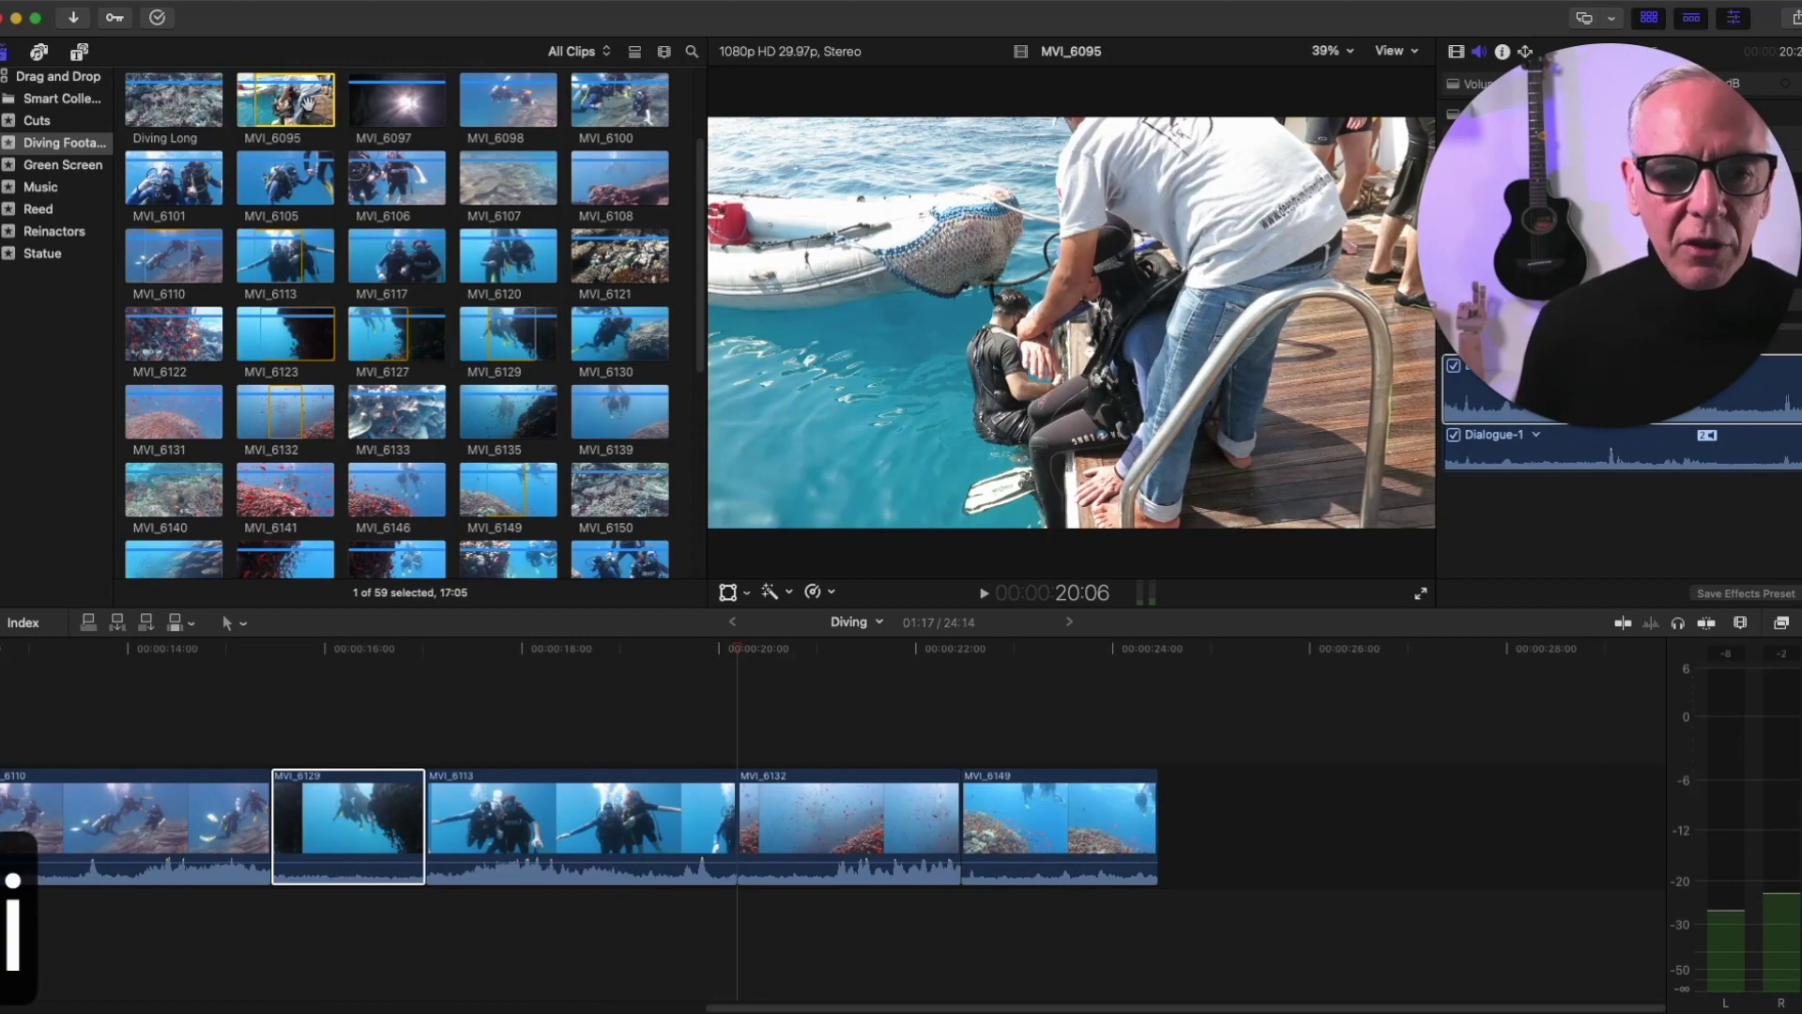
{"action": "key", "text": "o"}
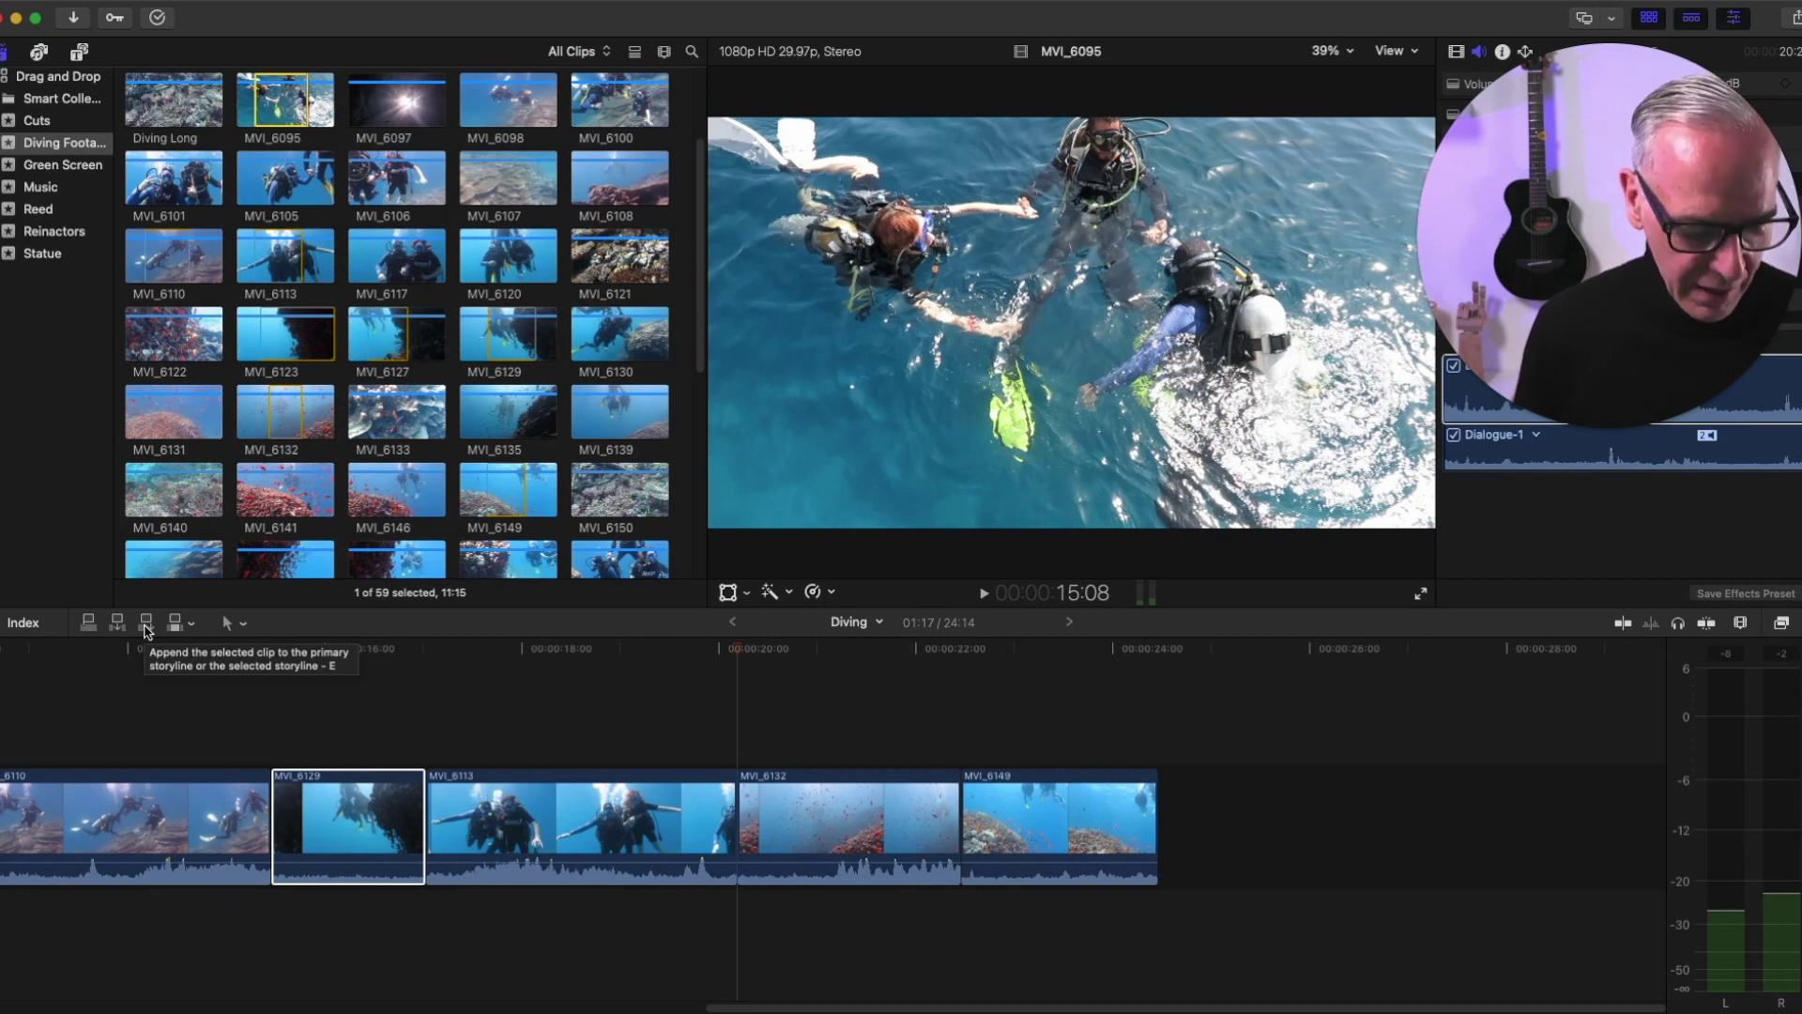
{"action": "key", "text": "e"}
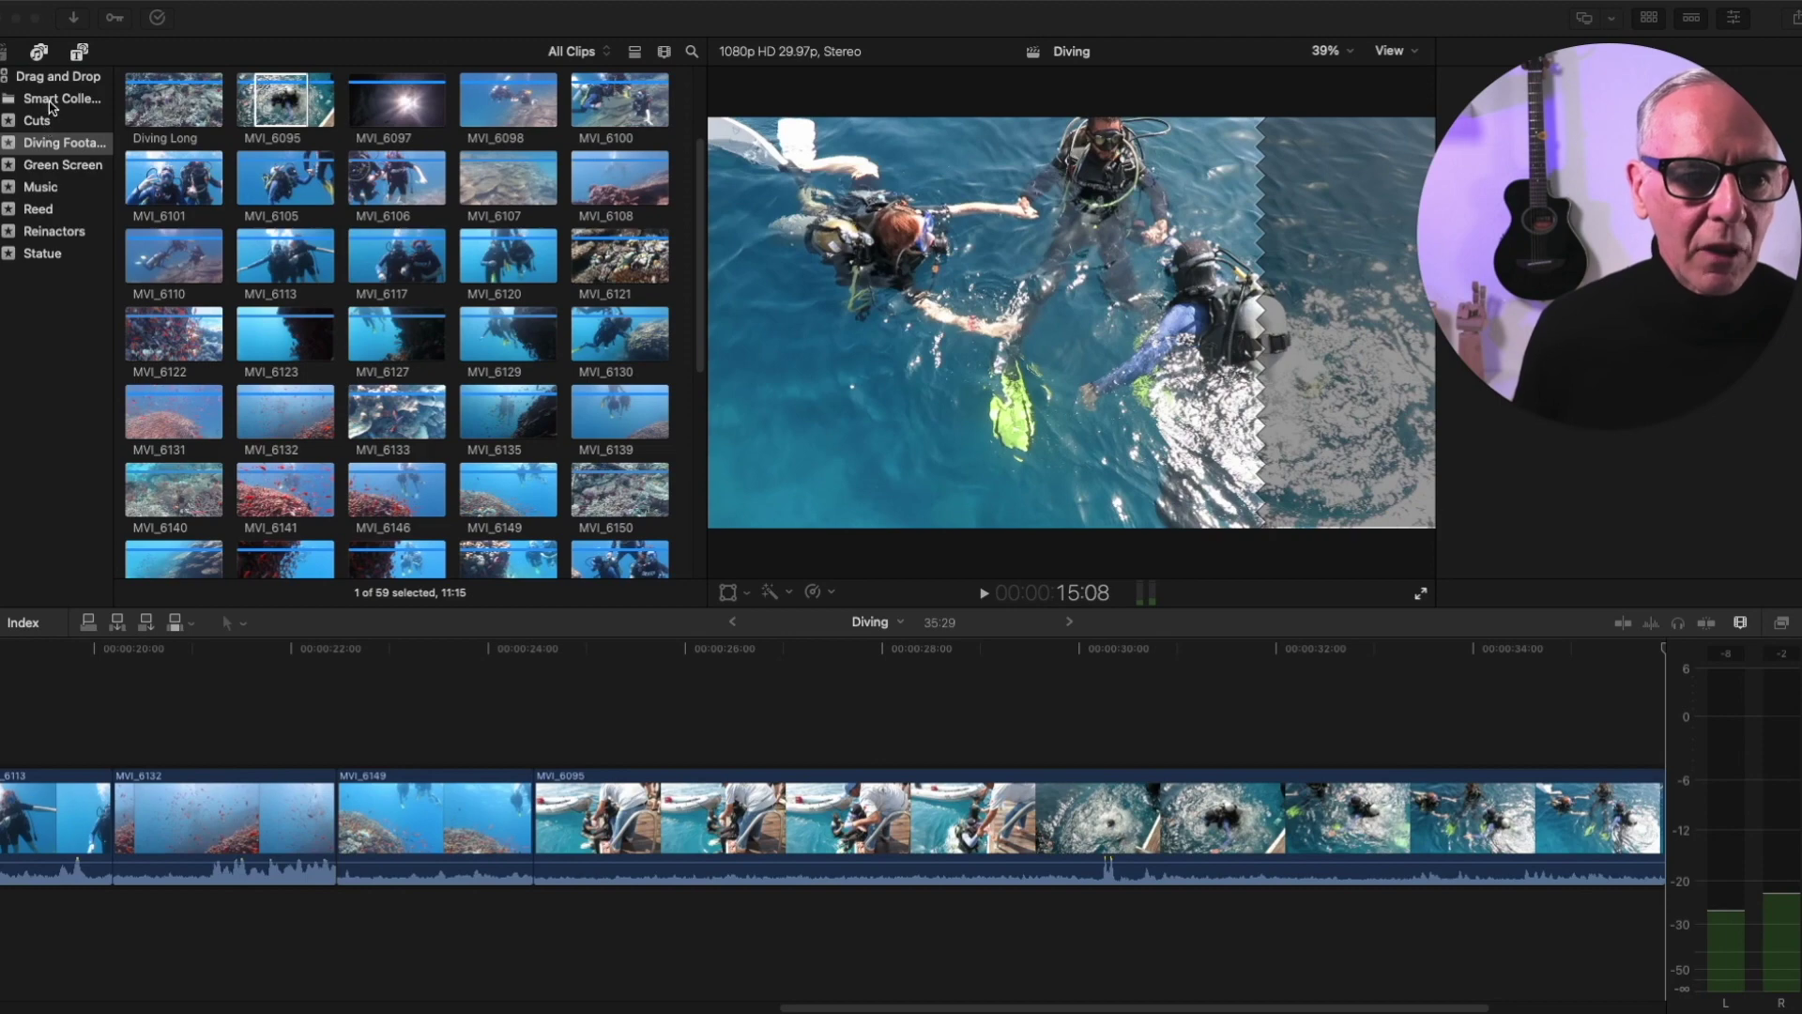
Expand the Reinactors event, open its Interviews keyword collection, and select the third interview clip
{"action": "left_click", "coordinate": [39, 234]}
{"action": "left_click", "coordinate": [42, 232]}
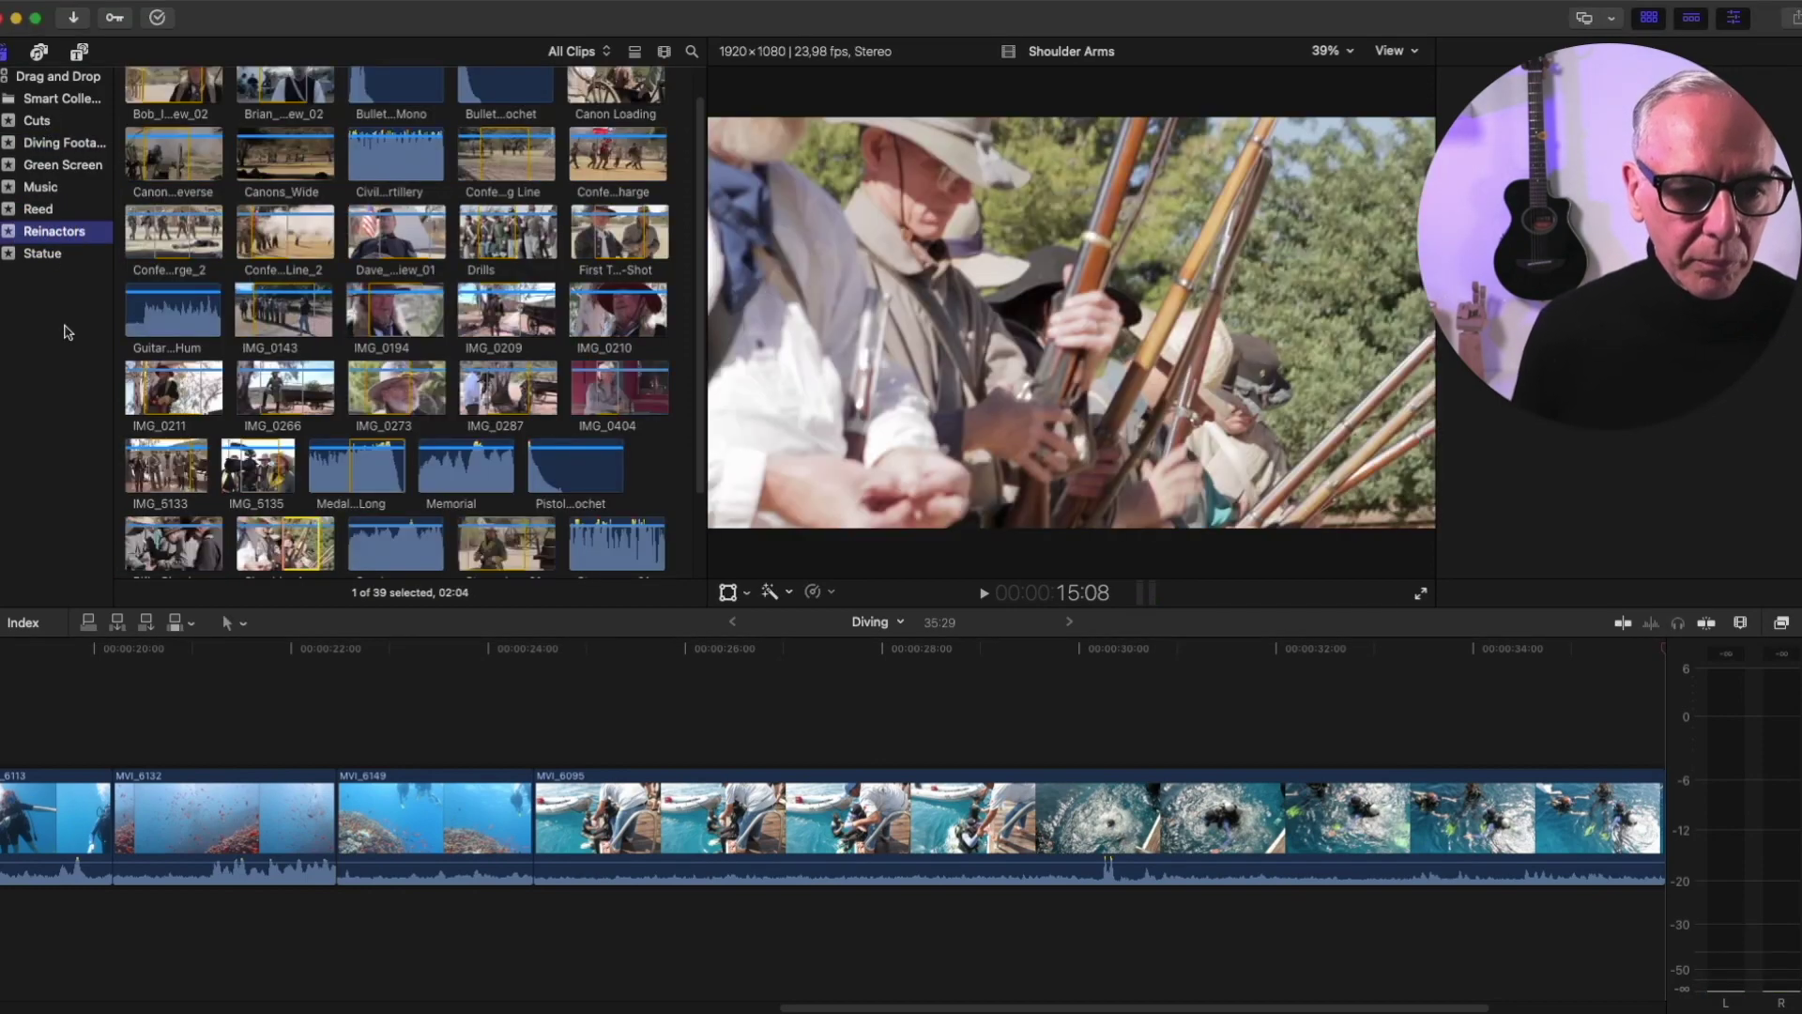
{"action": "left_click", "coordinate": [7, 231]}
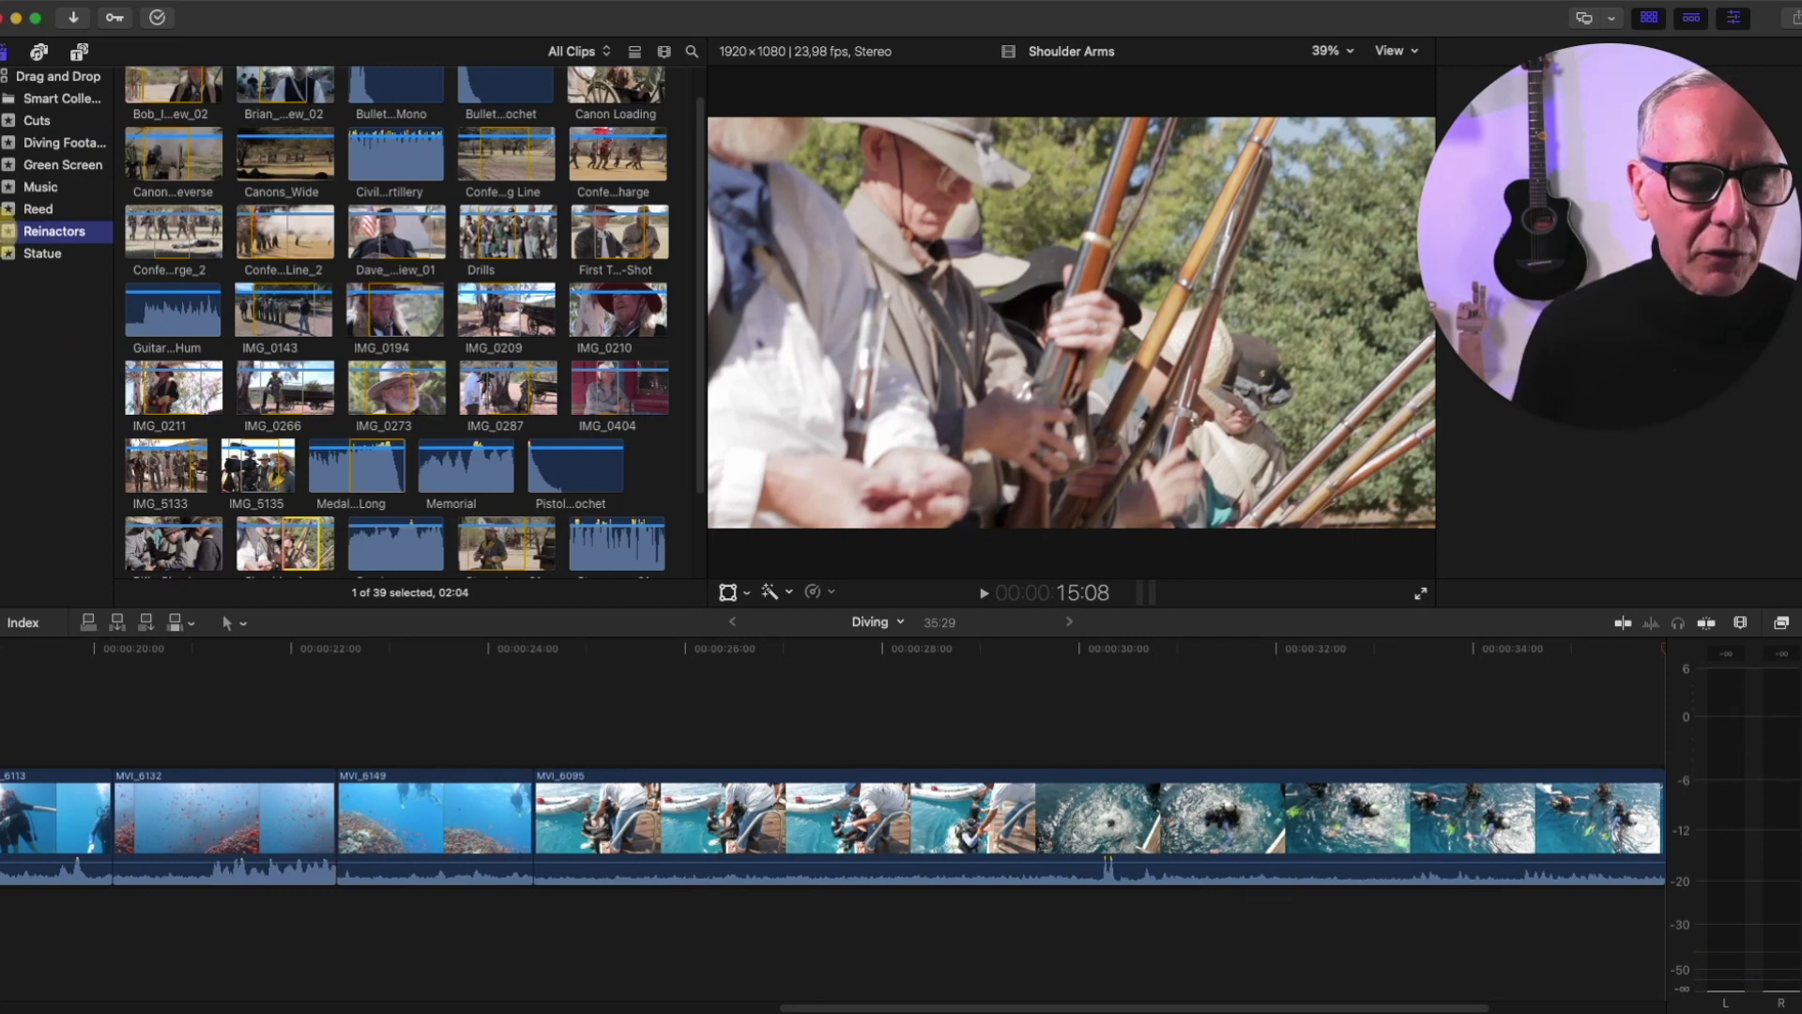
{"action": "left_click", "coordinate": [56, 276]}
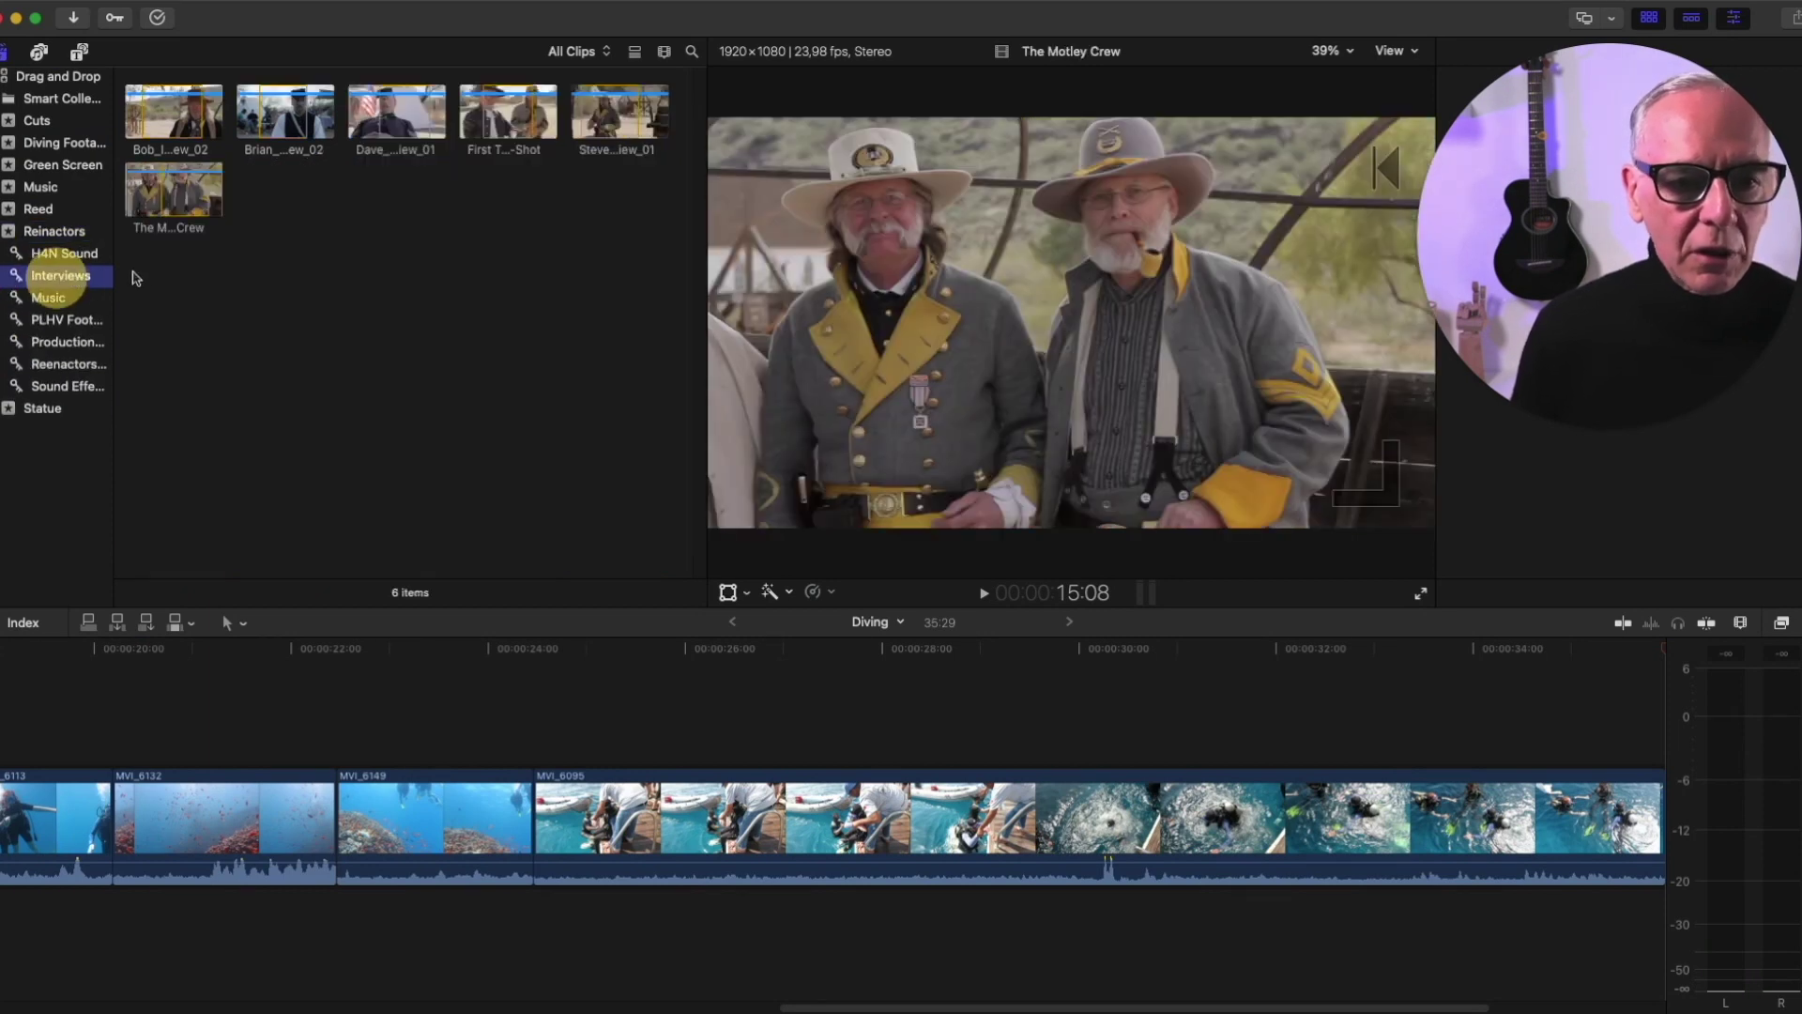
{"action": "left_click", "coordinate": [366, 119]}
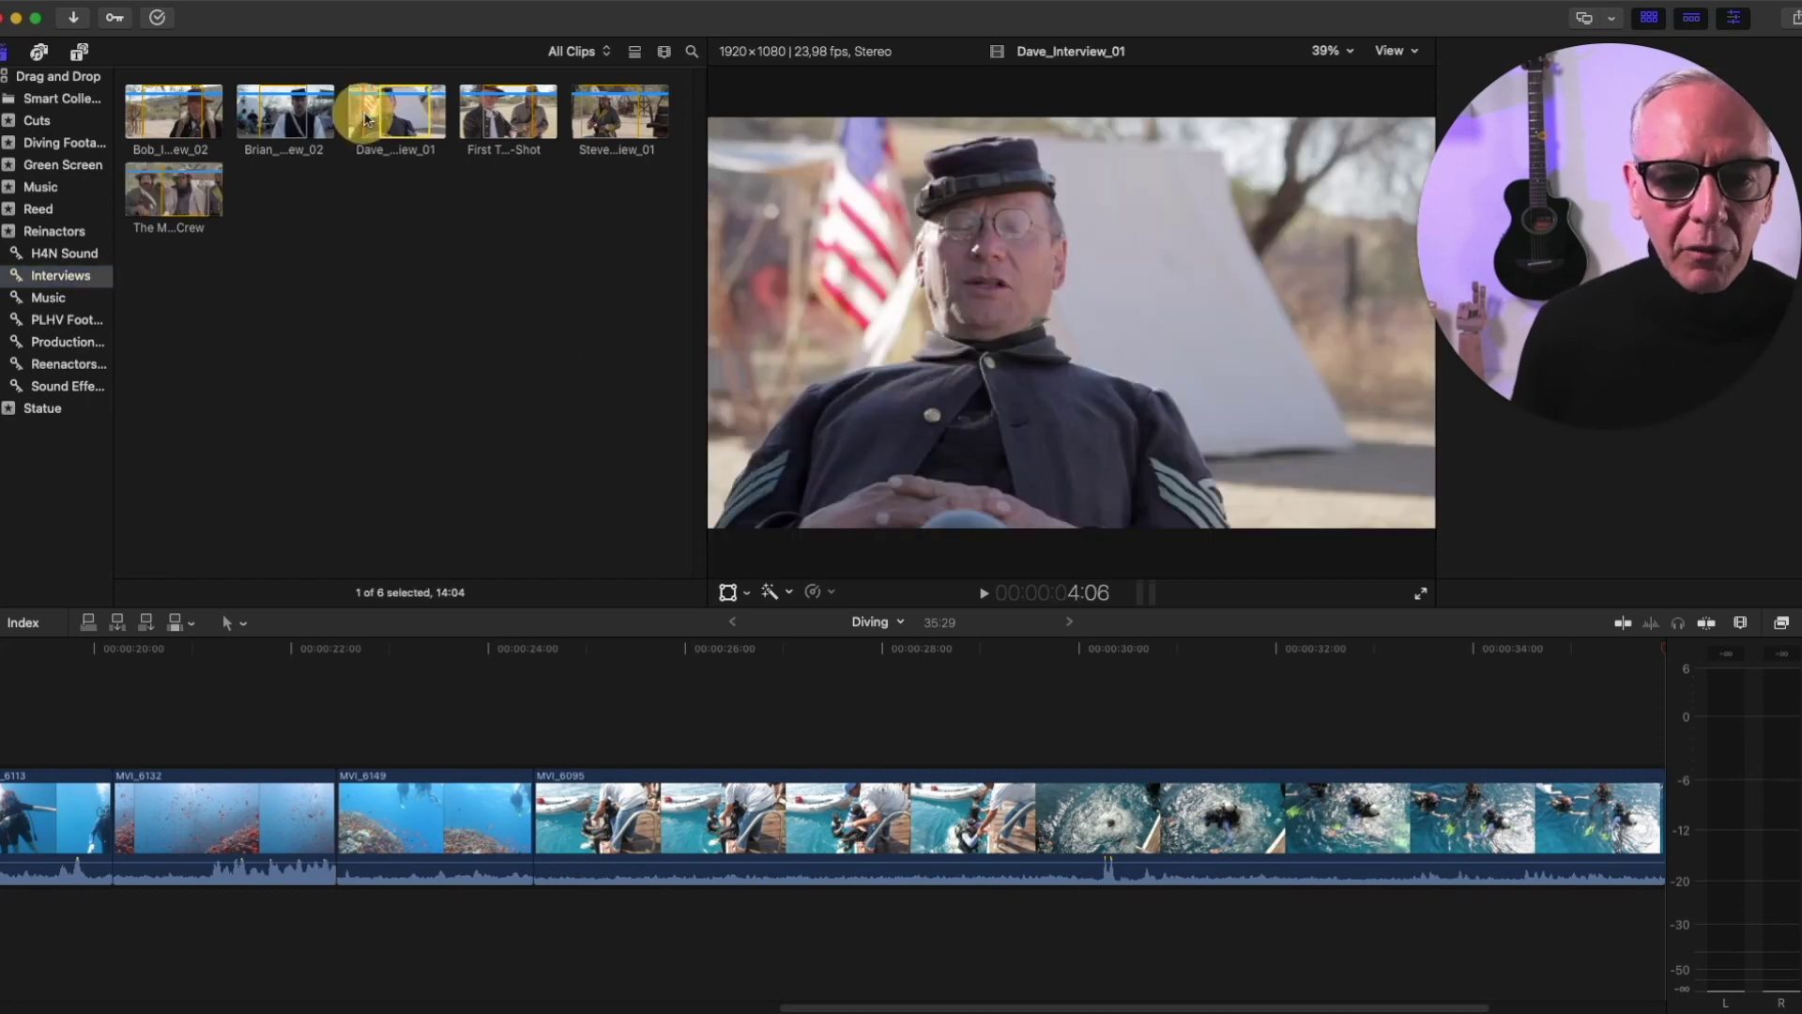
Mark a range of 17:19 in the third interview clip and append it to the end of the timeline
{"action": "left_click", "coordinate": [366, 119]}
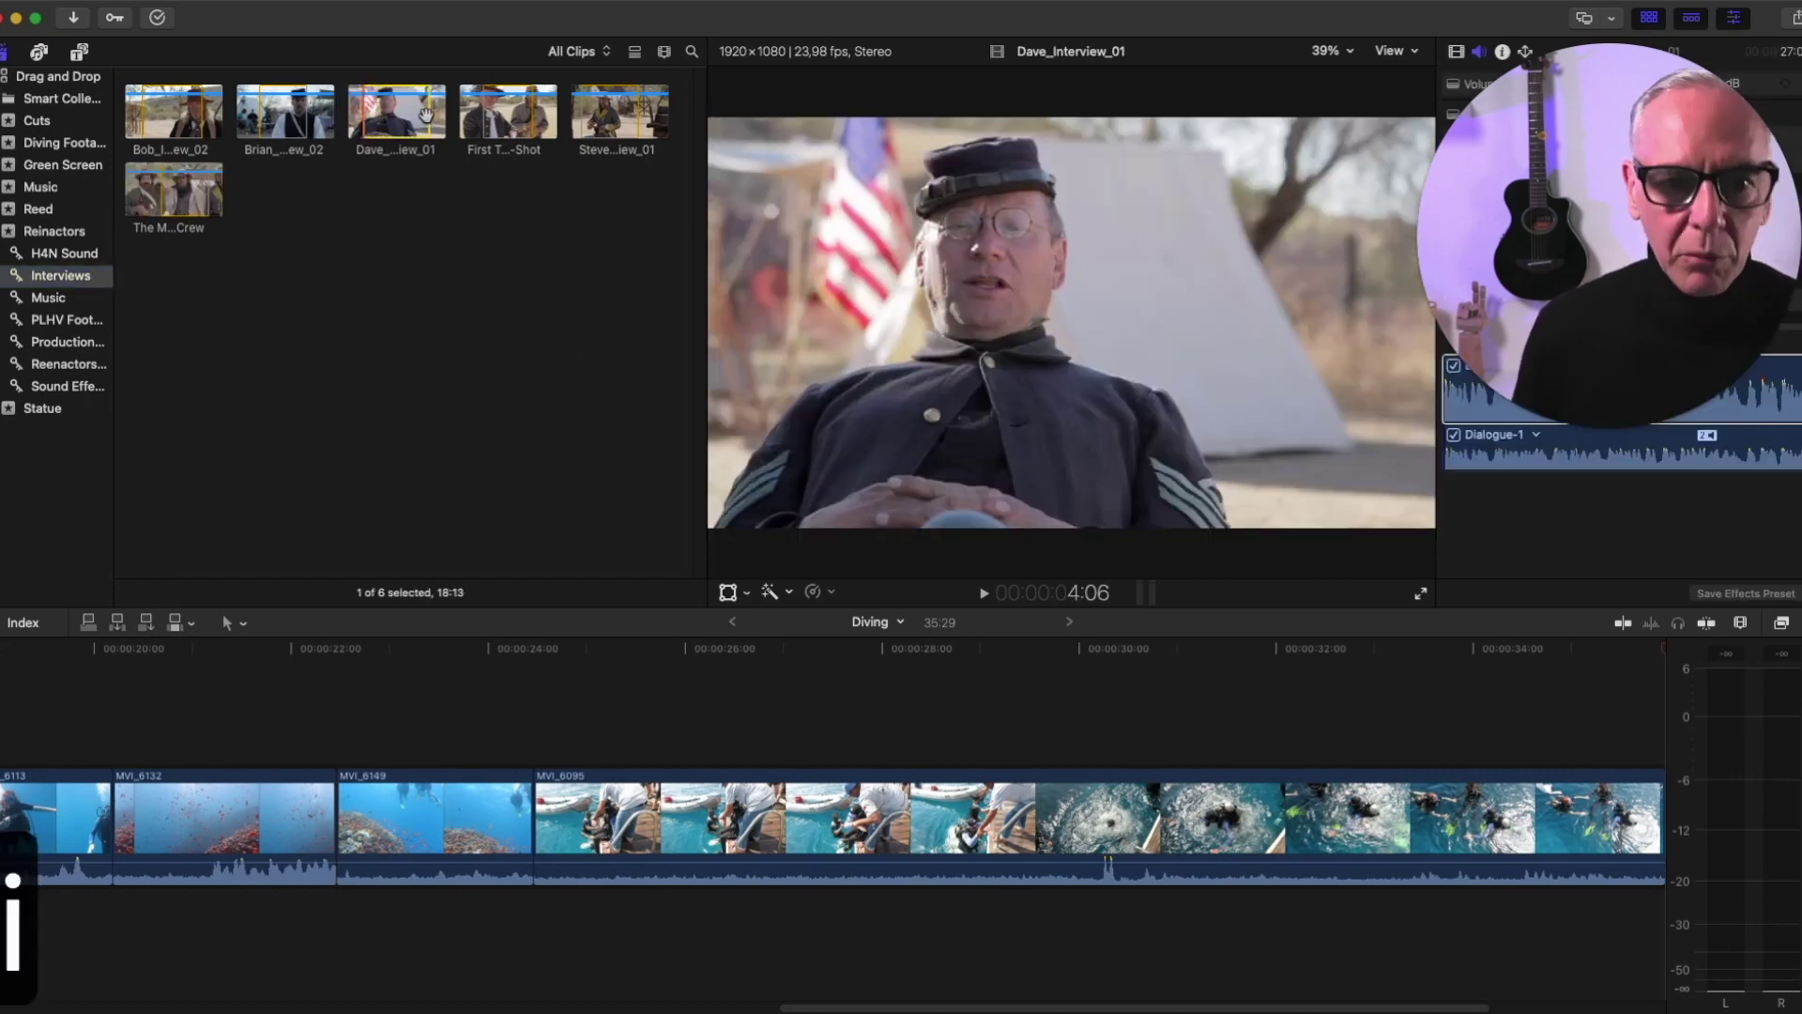
{"action": "key", "text": "o"}
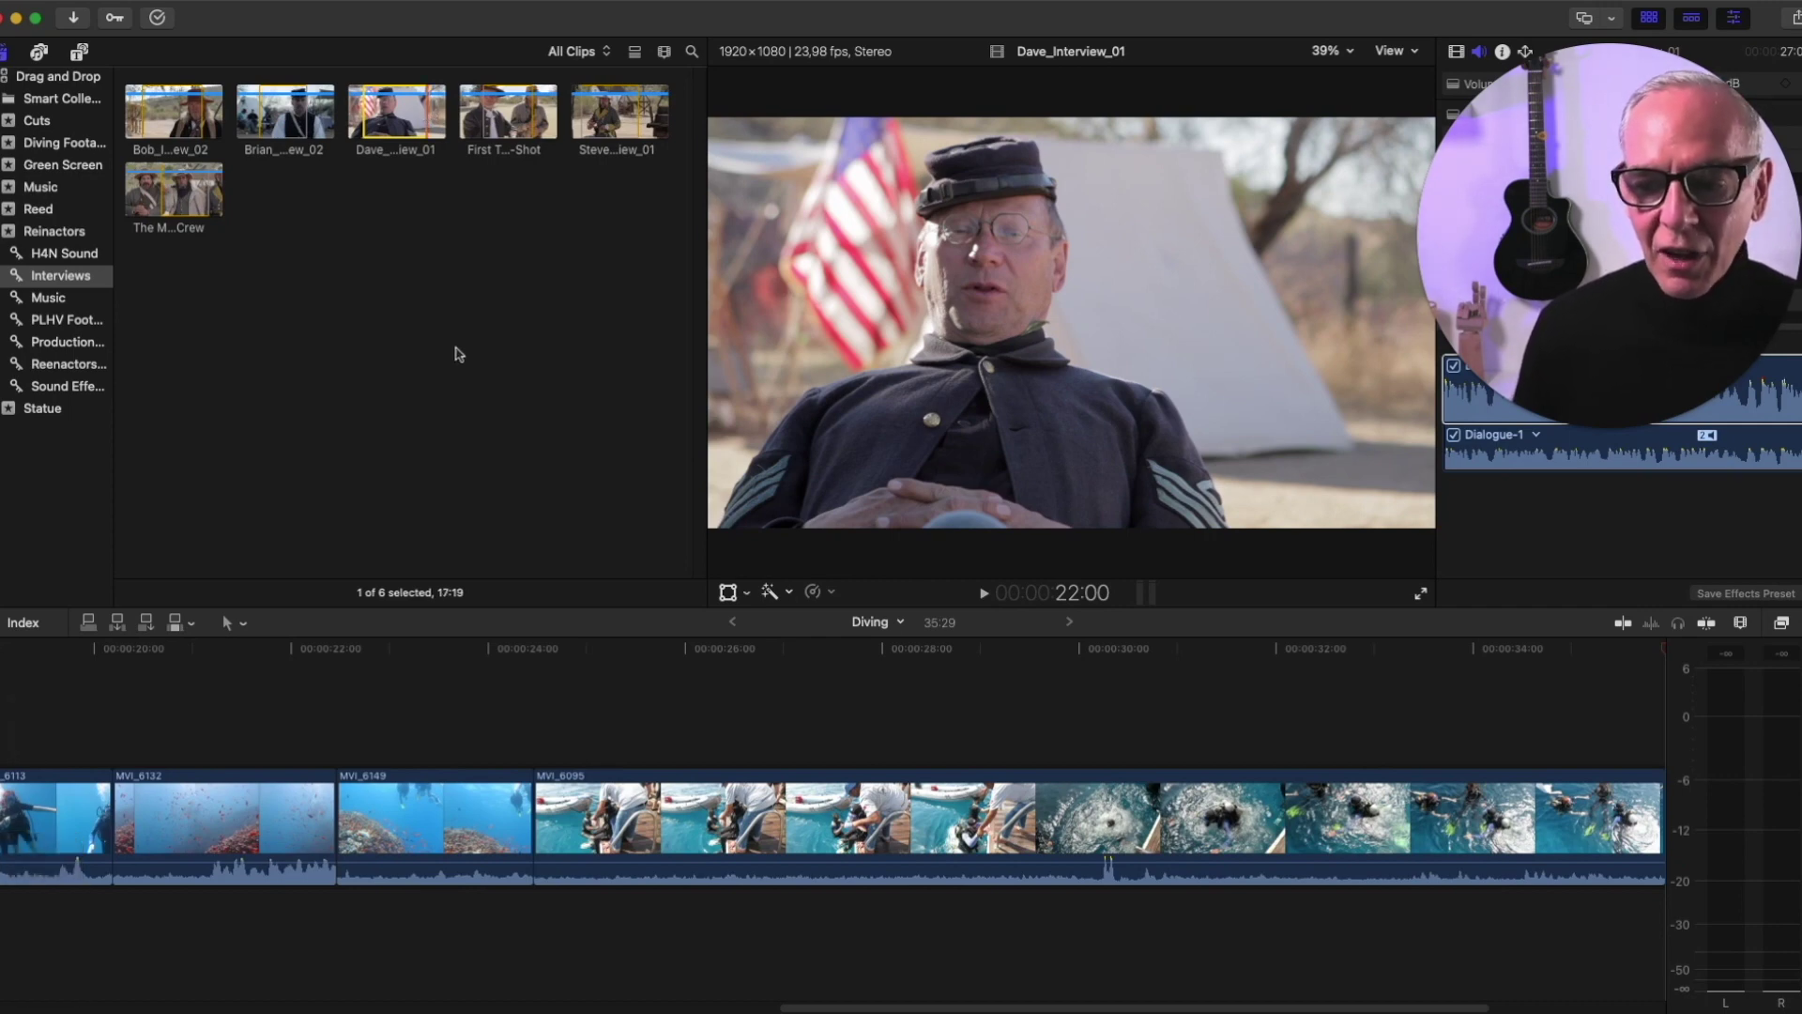
{"action": "left_click", "coordinate": [146, 624]}
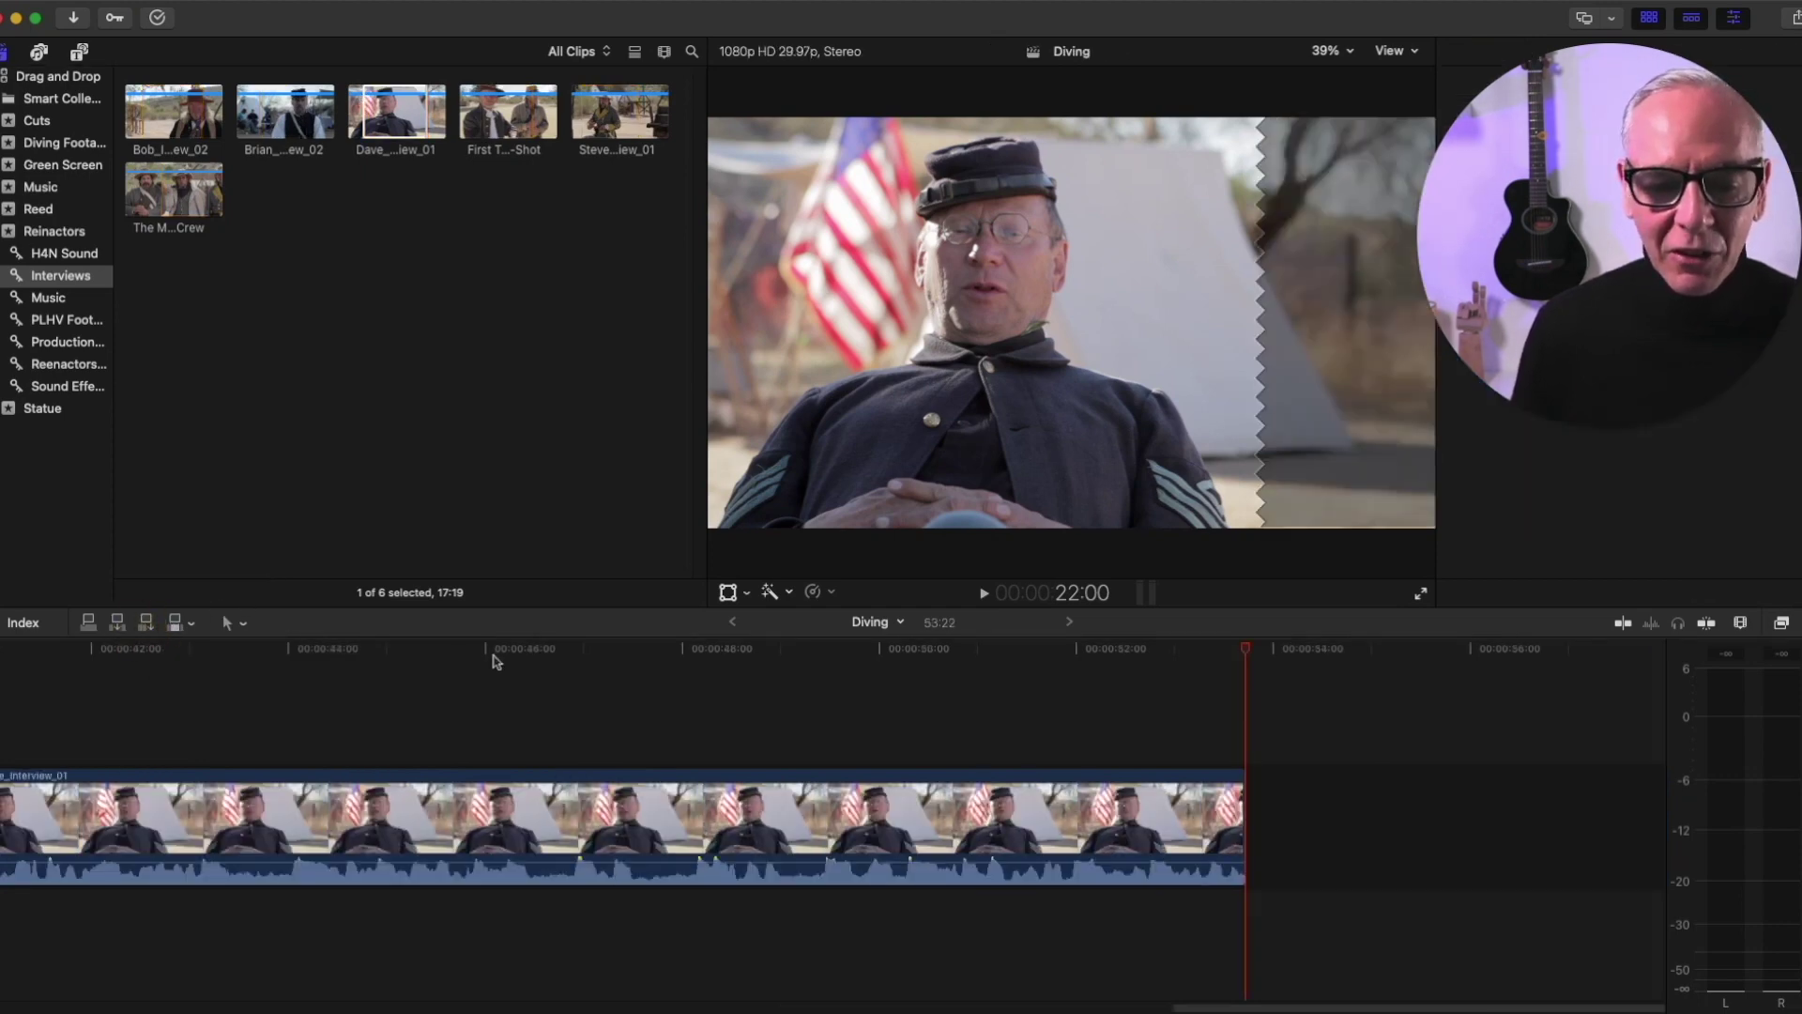
Zoom out the timeline and place the playhead at 40:13 over the interview clip
{"action": "left_click", "coordinate": [1742, 625]}
{"action": "left_click_drag", "start_coordinate": [1729, 668], "coordinate": [1690, 667]}
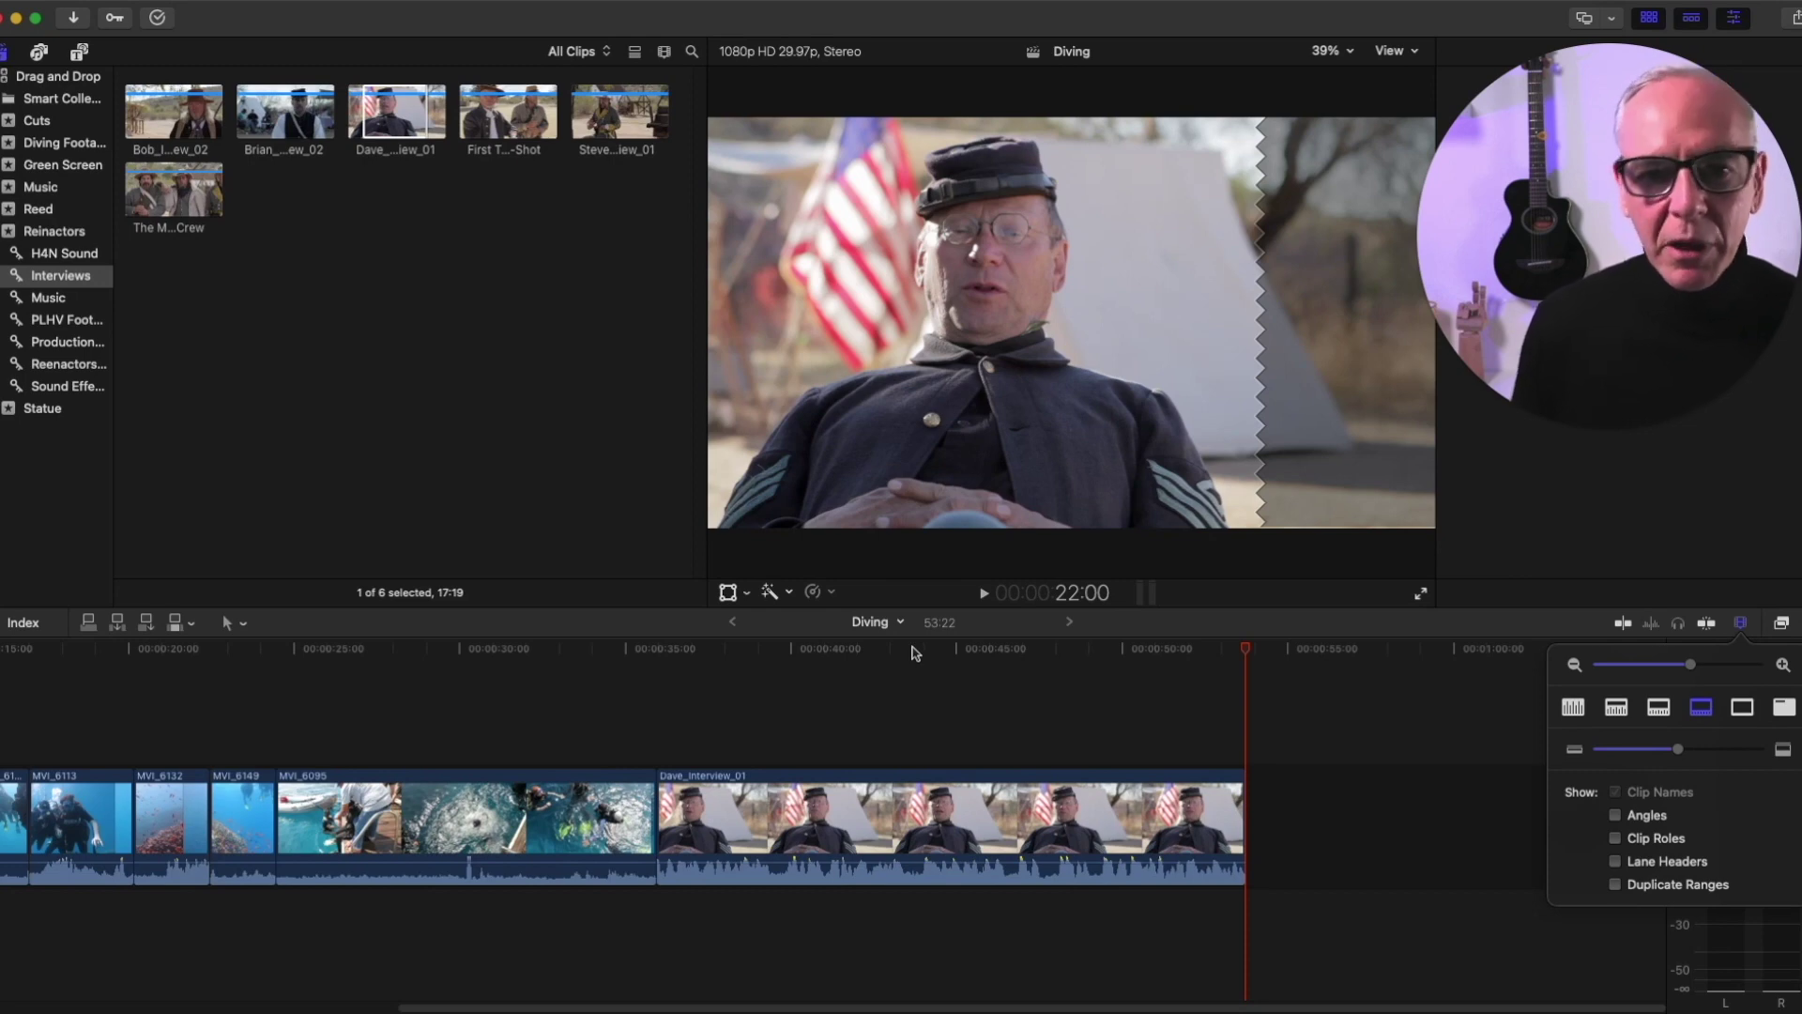
{"action": "left_click_drag", "start_coordinate": [919, 654], "coordinate": [806, 662]}
{"action": "key", "text": "super+4"}
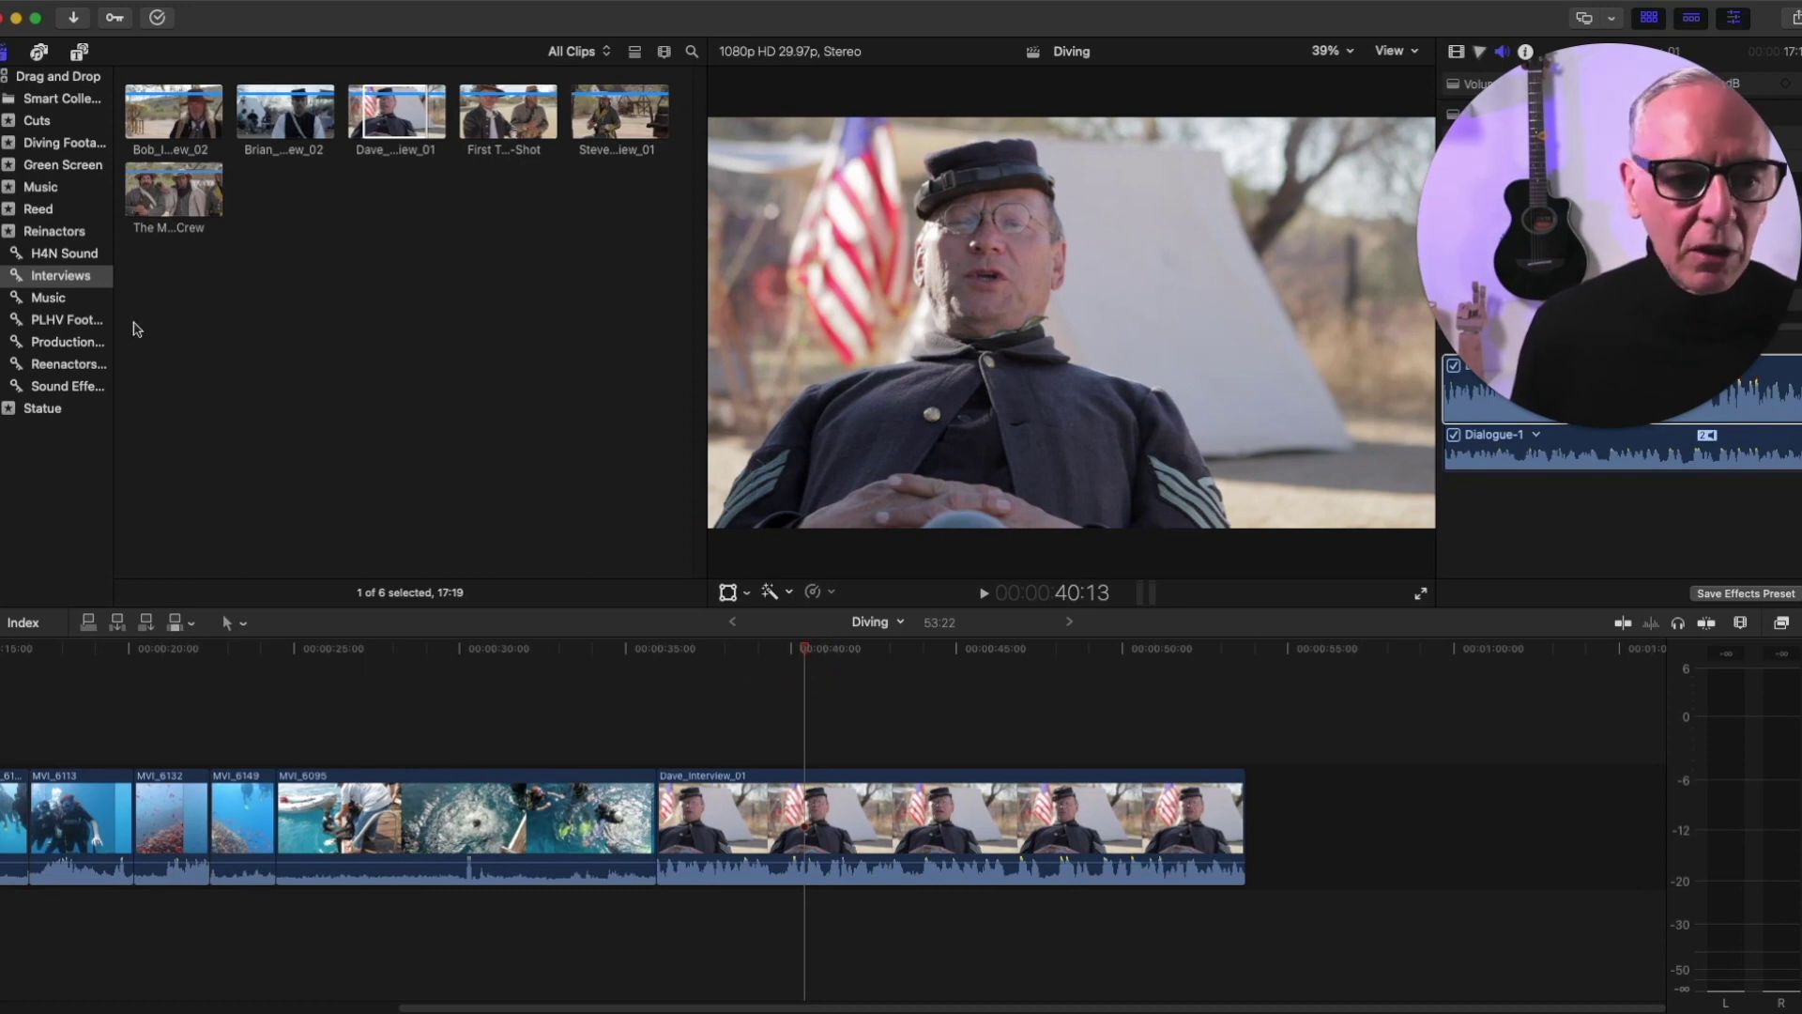
Mark a range of 5:04 in the Union Firing Line clip of the Reenactors keyword collection and place the timeline playhead at 40:08
{"action": "left_click", "coordinate": [68, 366]}
{"action": "left_click", "coordinate": [398, 527]}
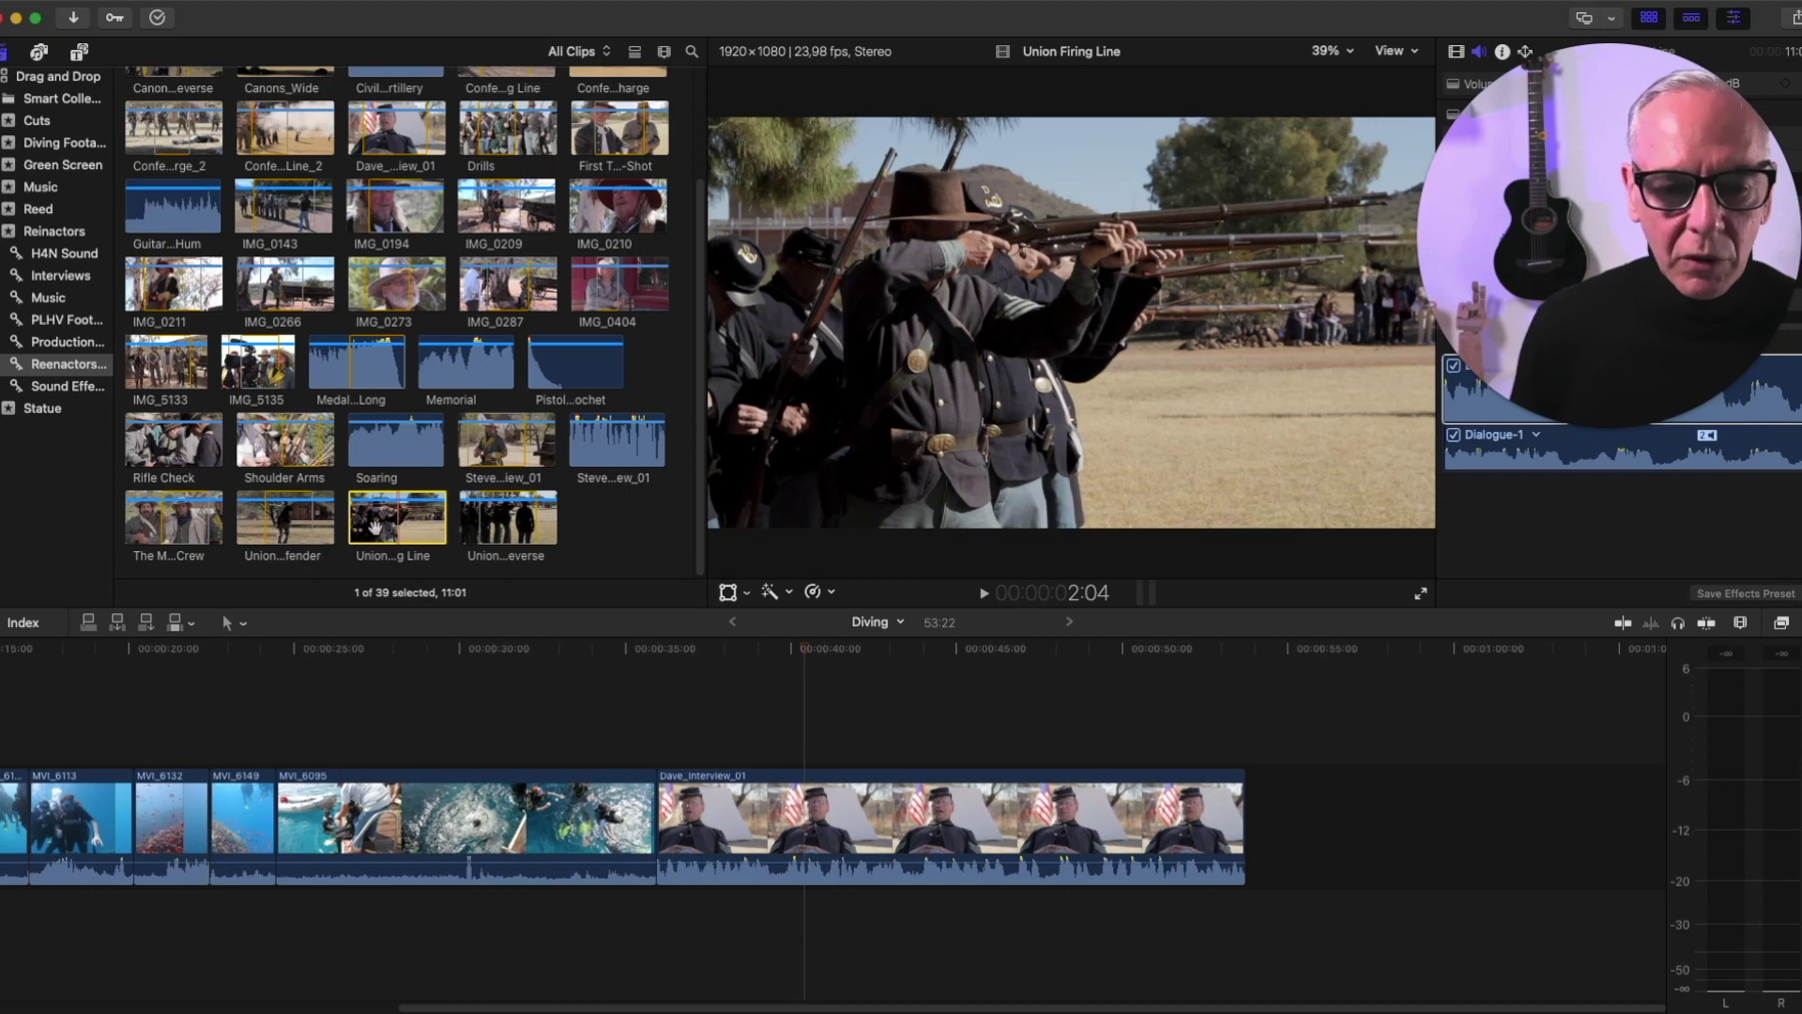
{"action": "left_click", "coordinate": [371, 523]}
{"action": "left_click", "coordinate": [393, 525]}
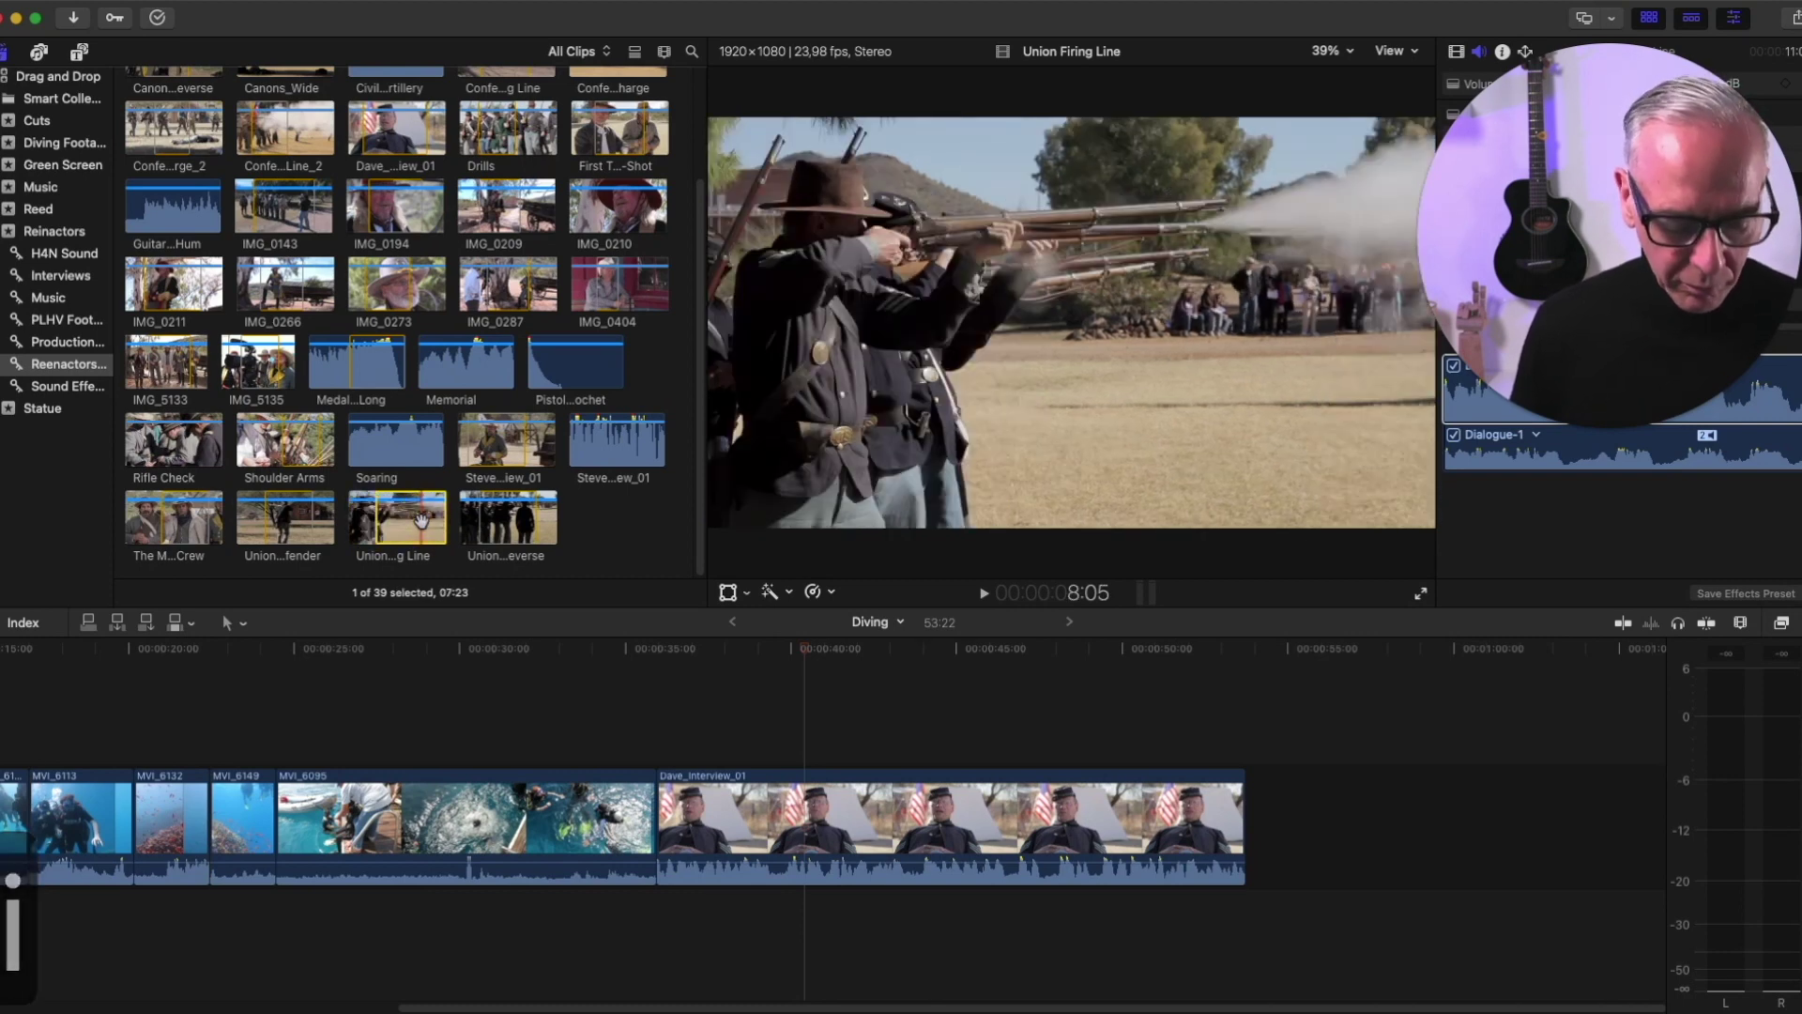
{"action": "key", "text": "o"}
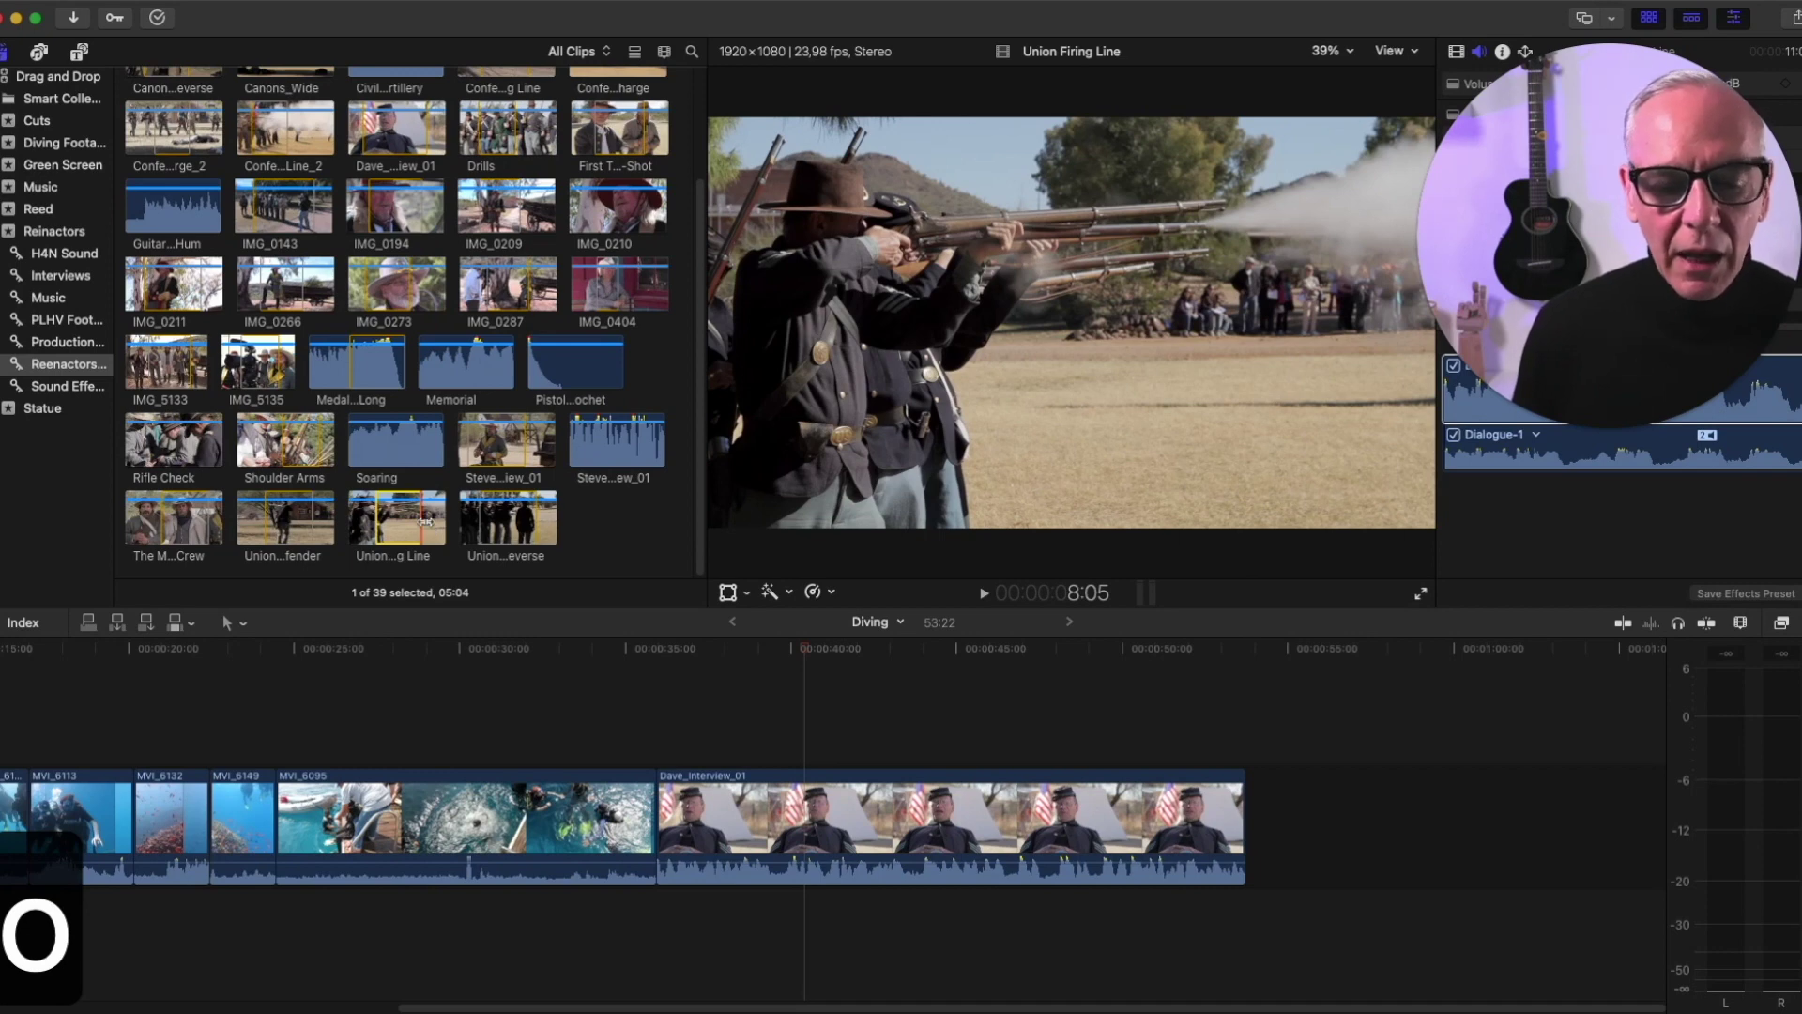
{"action": "left_click", "coordinate": [824, 650]}
{"action": "left_click_drag", "start_coordinate": [823, 650], "coordinate": [801, 650]}
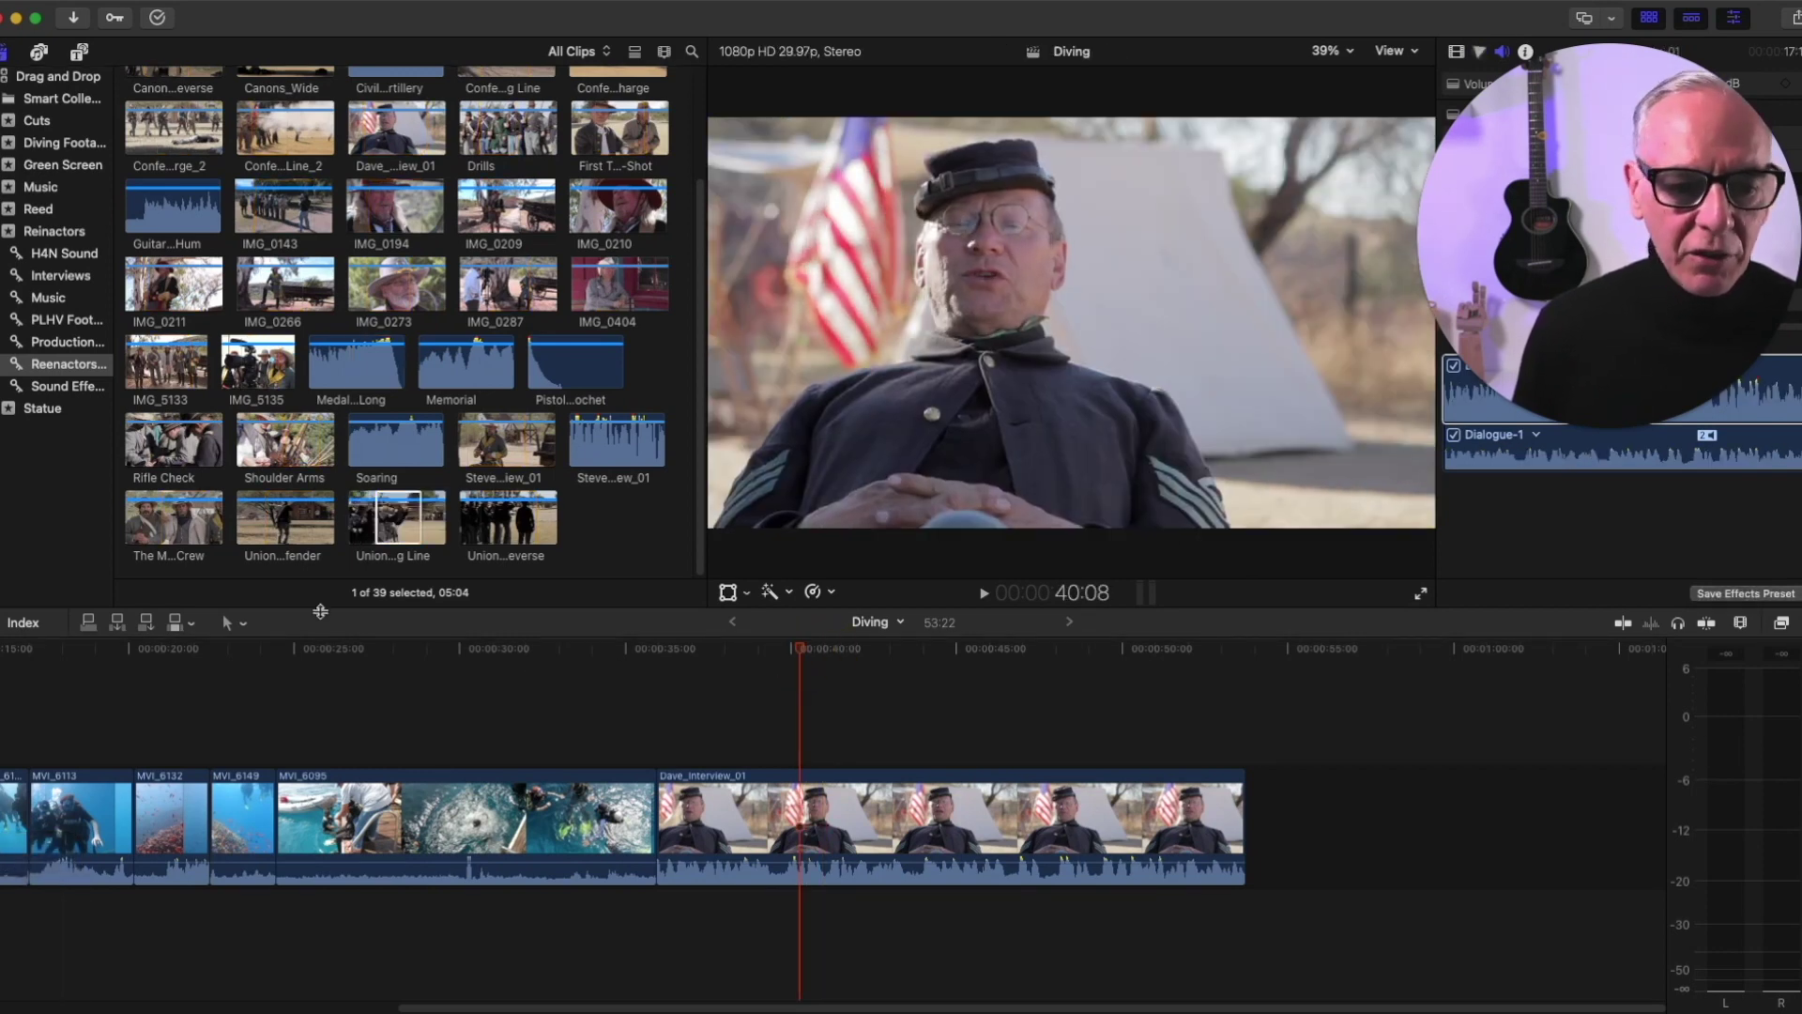
Try connecting the marked Union Firing Line range with its audio above the interview clip, and undo the edit
{"action": "left_click", "coordinate": [90, 624]}
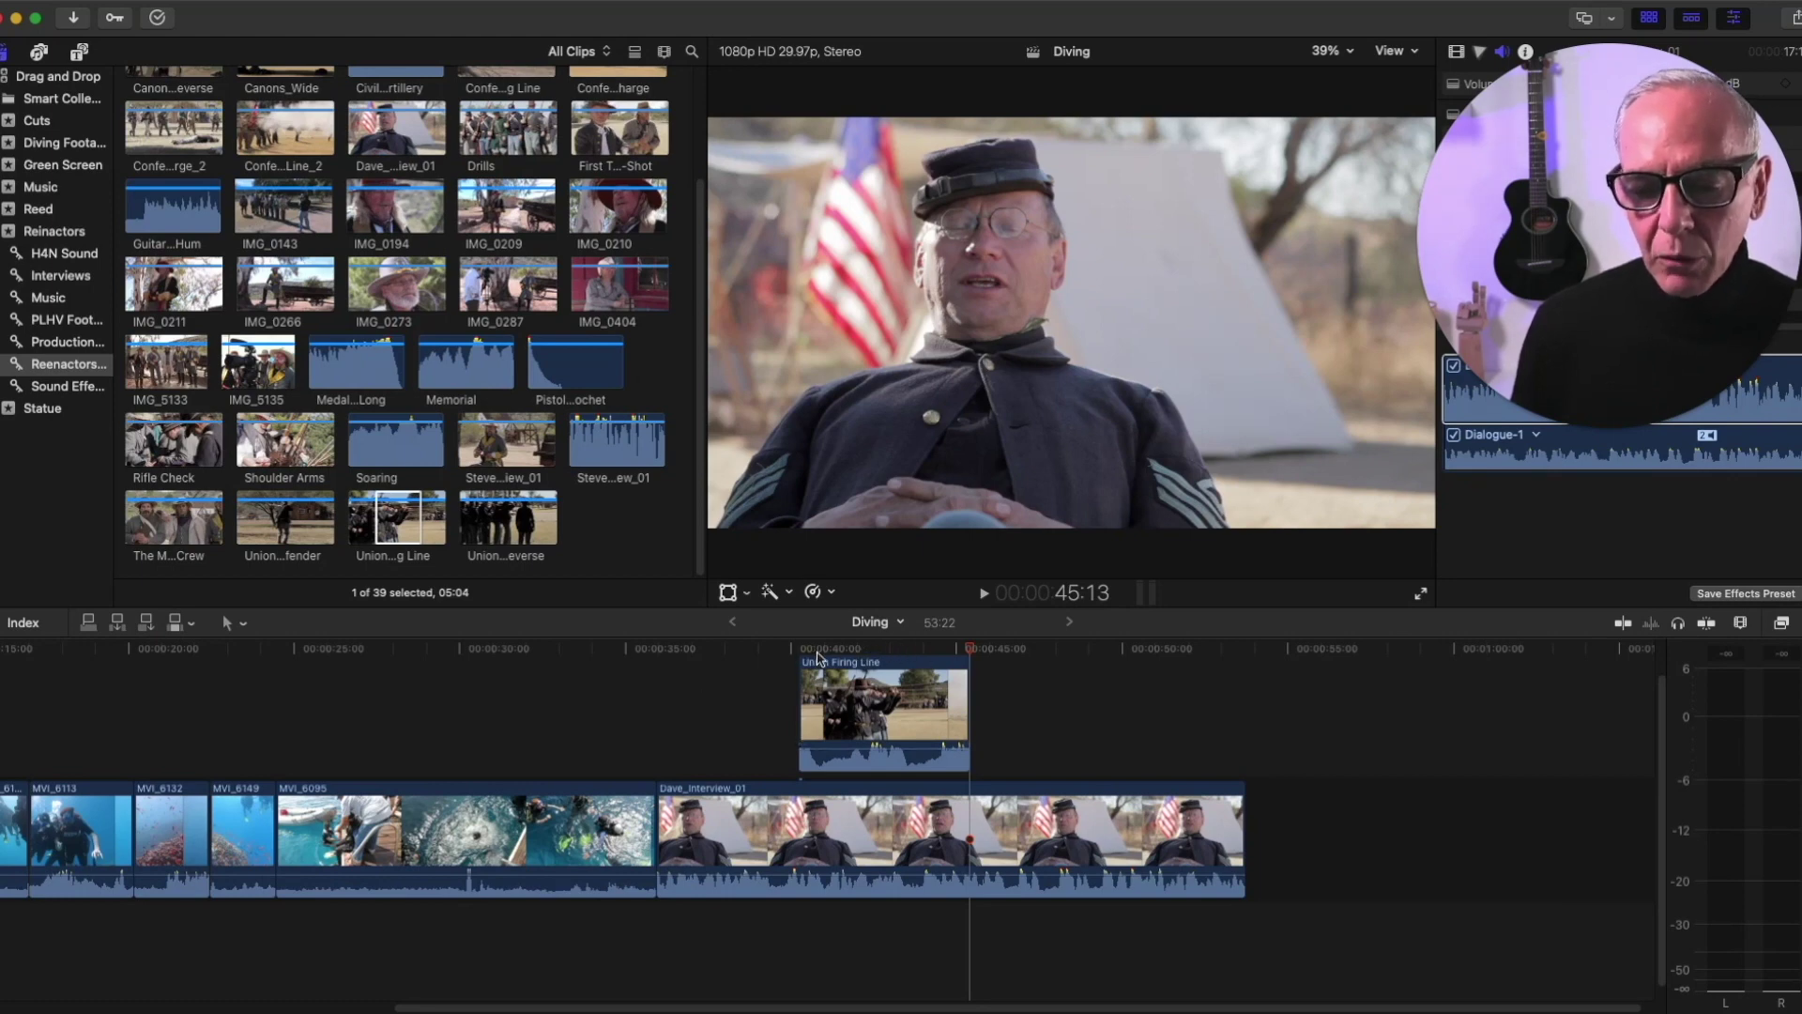
{"action": "mouse_move", "coordinate": [793, 649]}
{"action": "left_mouse_down"}
{"action": "mouse_move", "coordinate": [776, 649]}
{"action": "mouse_move", "coordinate": [971, 662]}
{"action": "mouse_move", "coordinate": [778, 651]}
{"action": "left_mouse_up"}
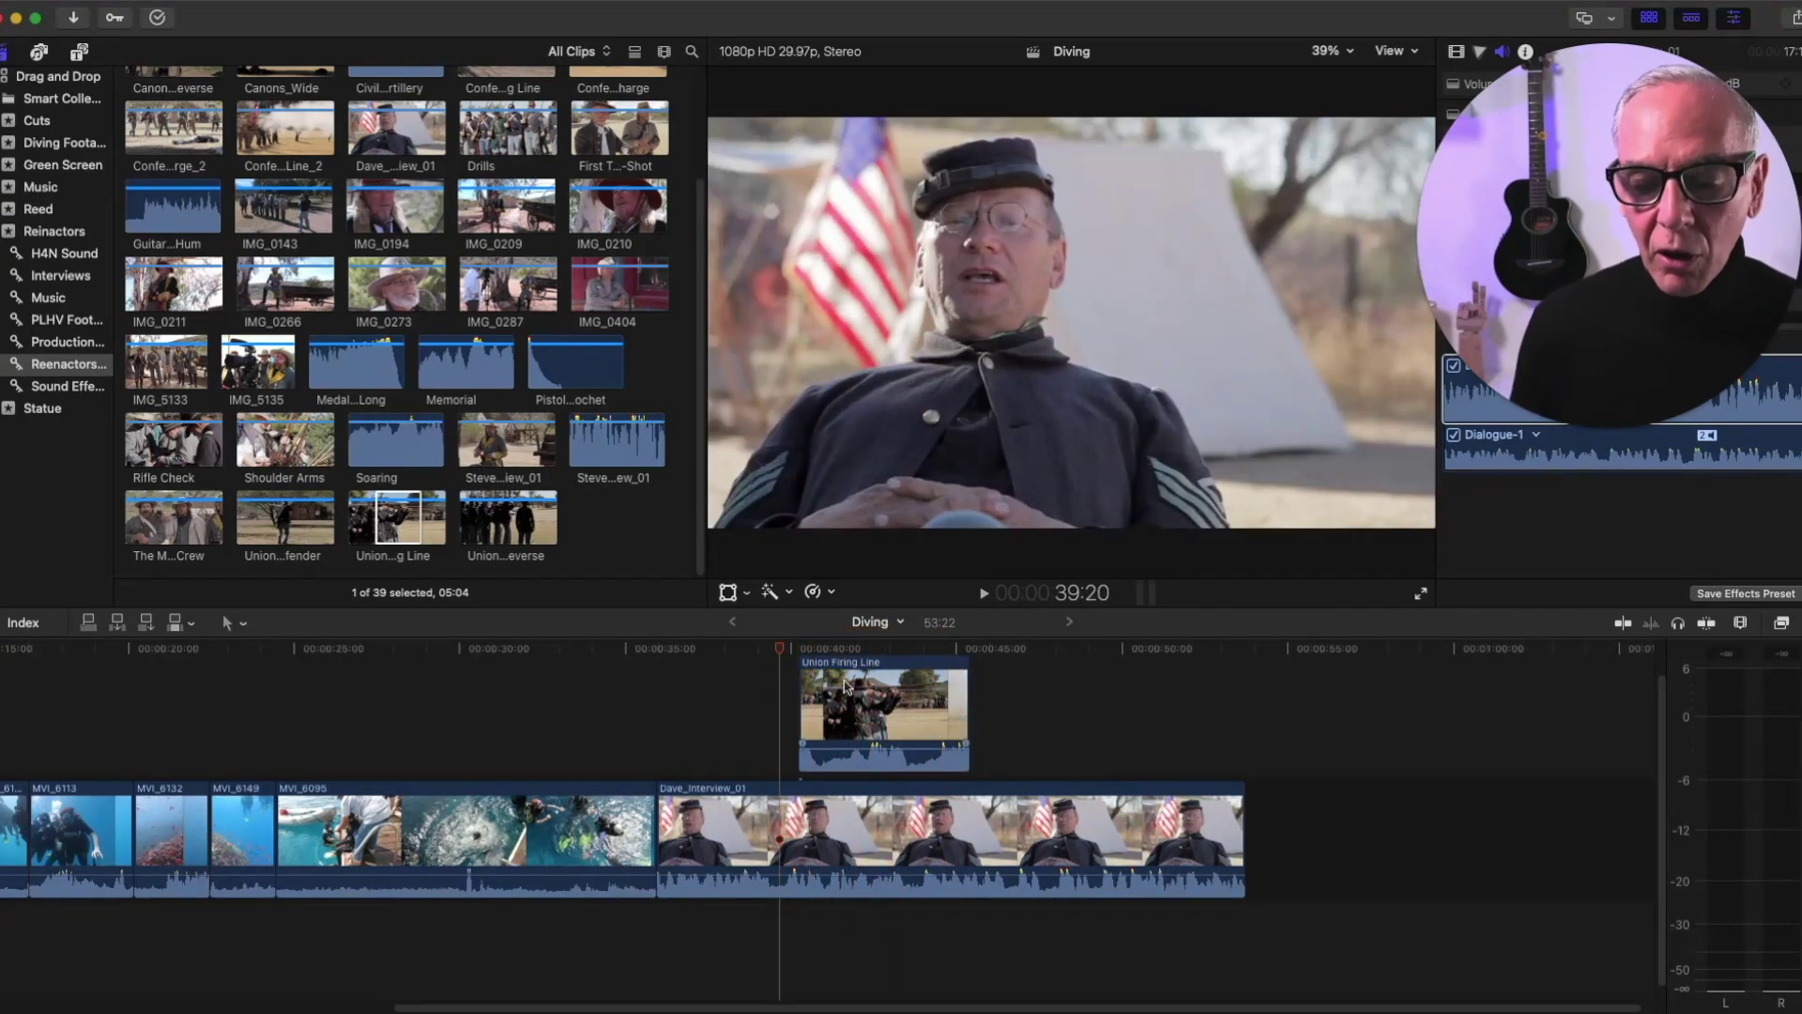
{"action": "left_click", "coordinate": [888, 746]}
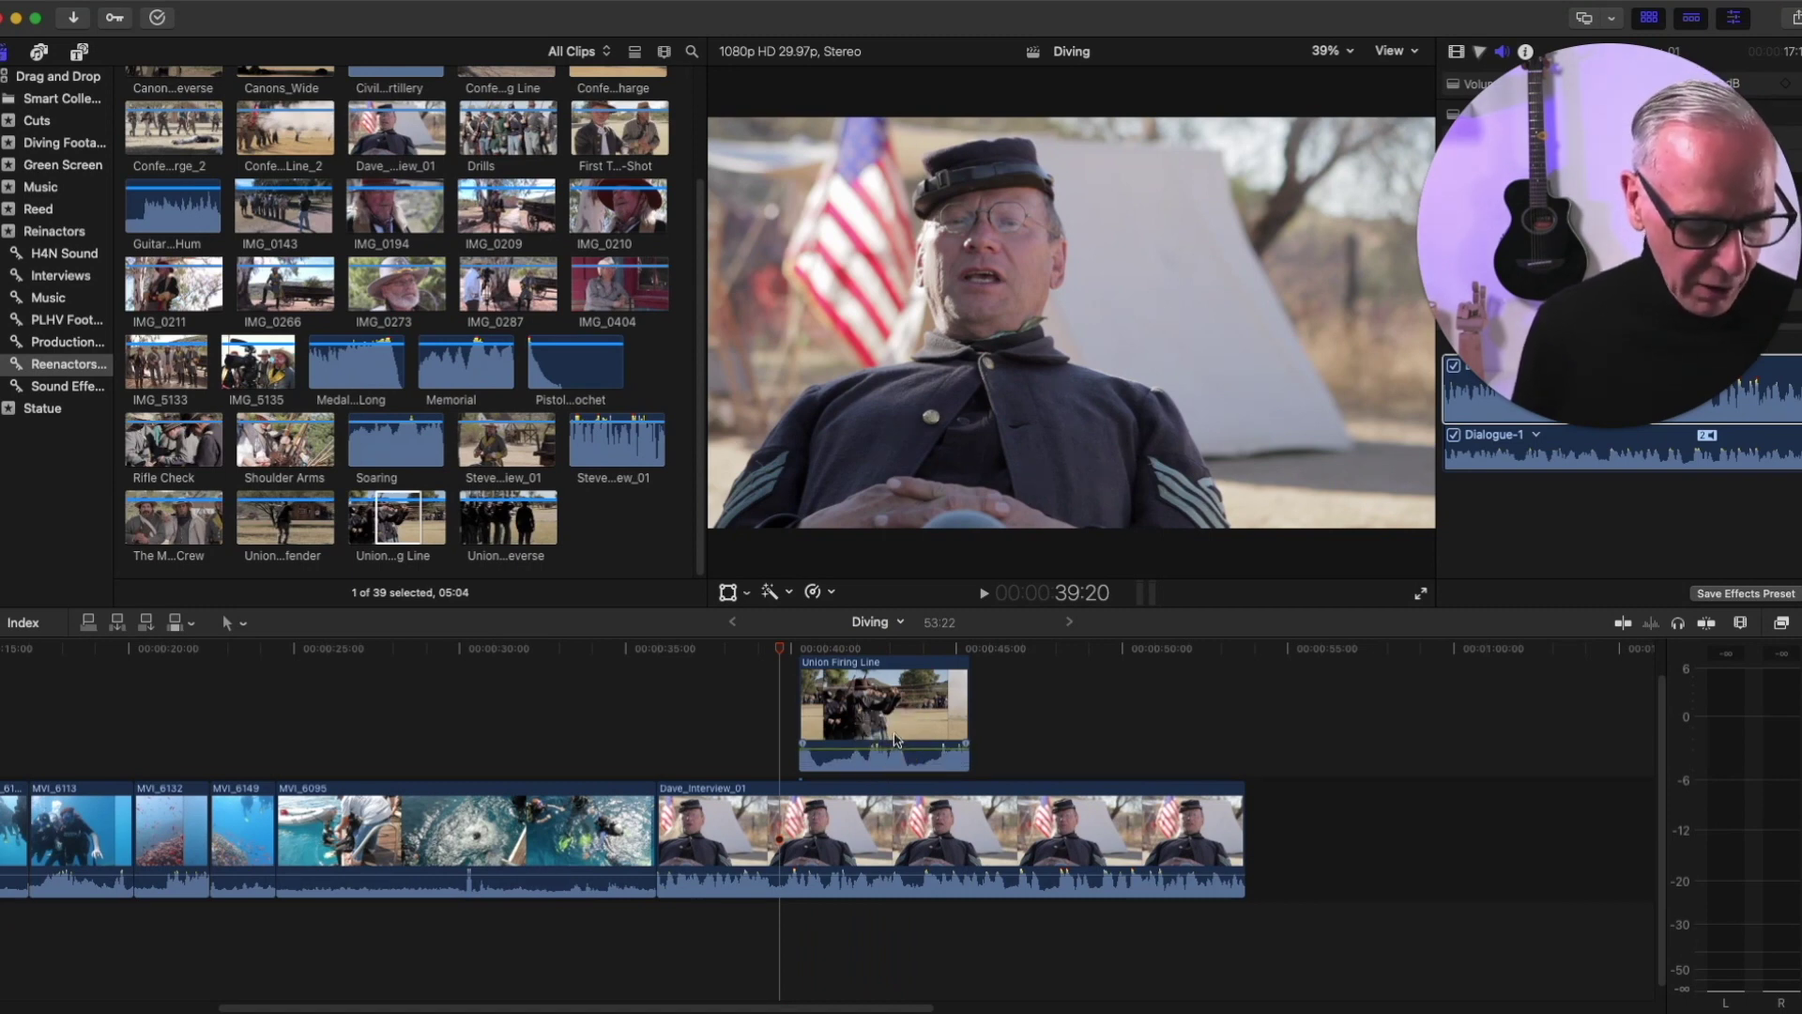
{"action": "key", "text": "super+z"}
{"action": "key", "text": "super+z"}
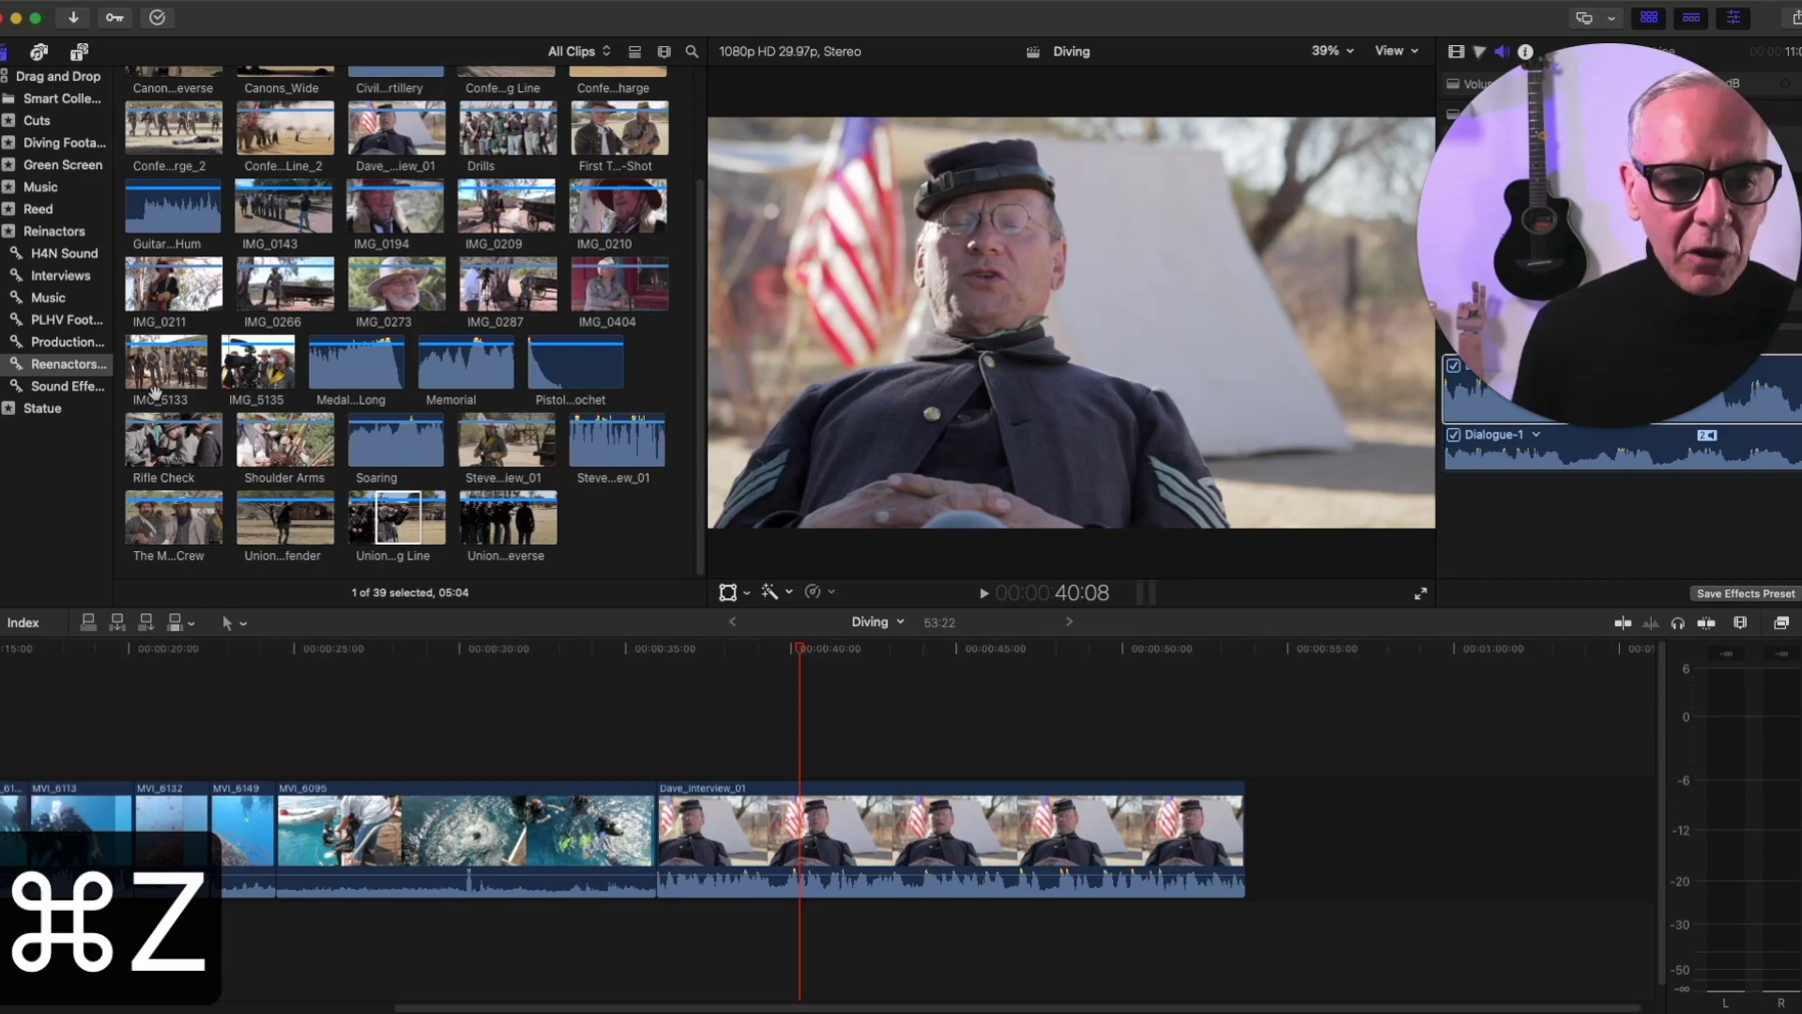
Try connecting the Union Firing Line range above the interview clip as Video Only, and undo the edit
{"action": "left_click", "coordinate": [398, 521]}
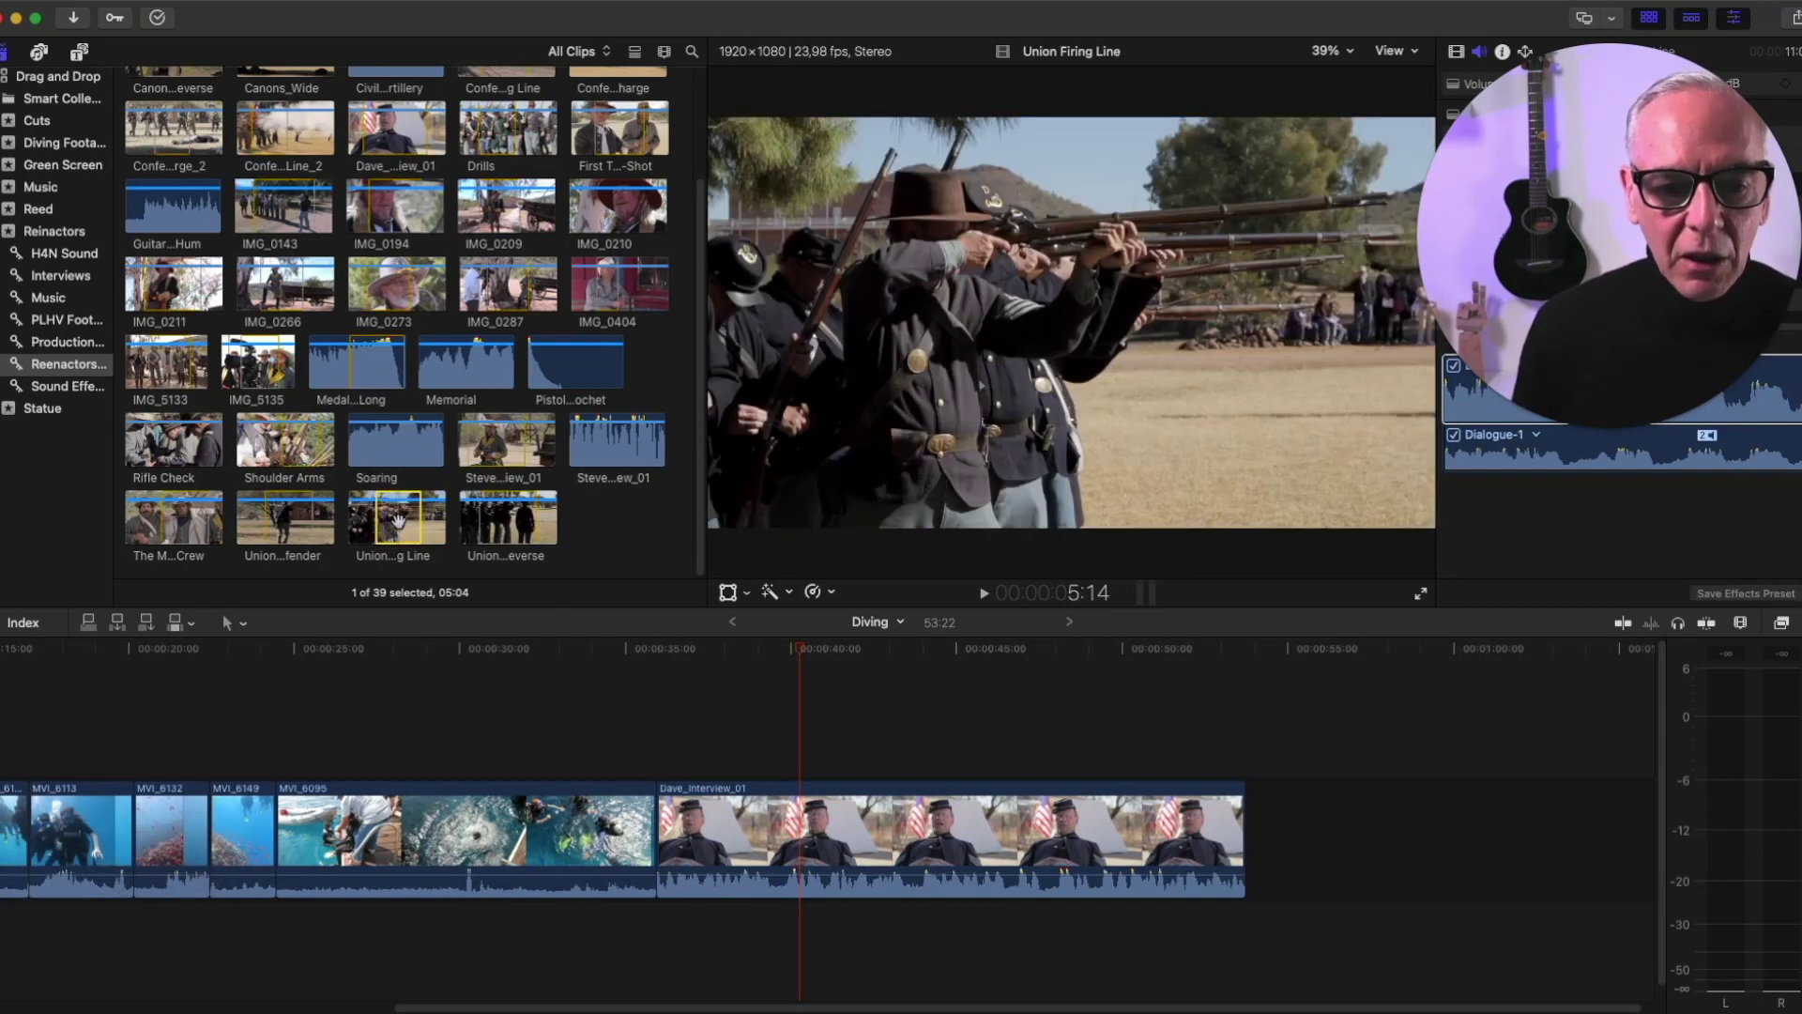
{"action": "left_click", "coordinate": [193, 624]}
{"action": "left_click", "coordinate": [225, 670]}
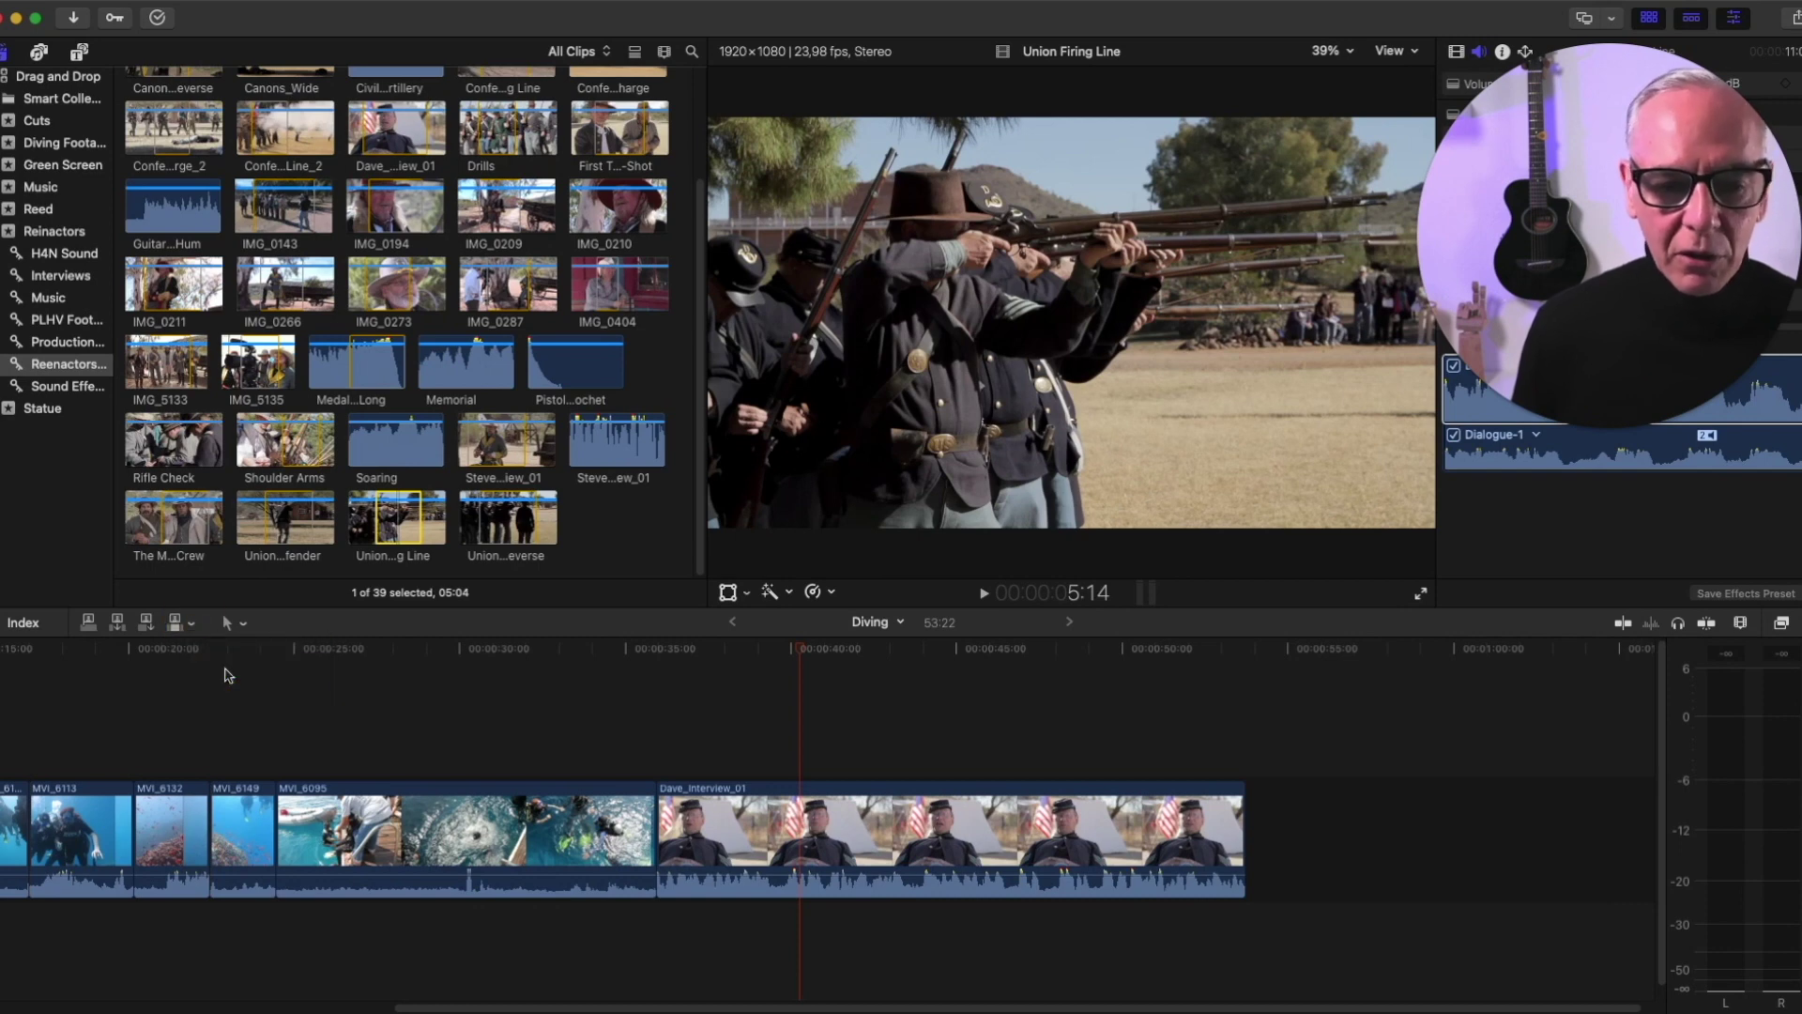
{"action": "left_click", "coordinate": [89, 623]}
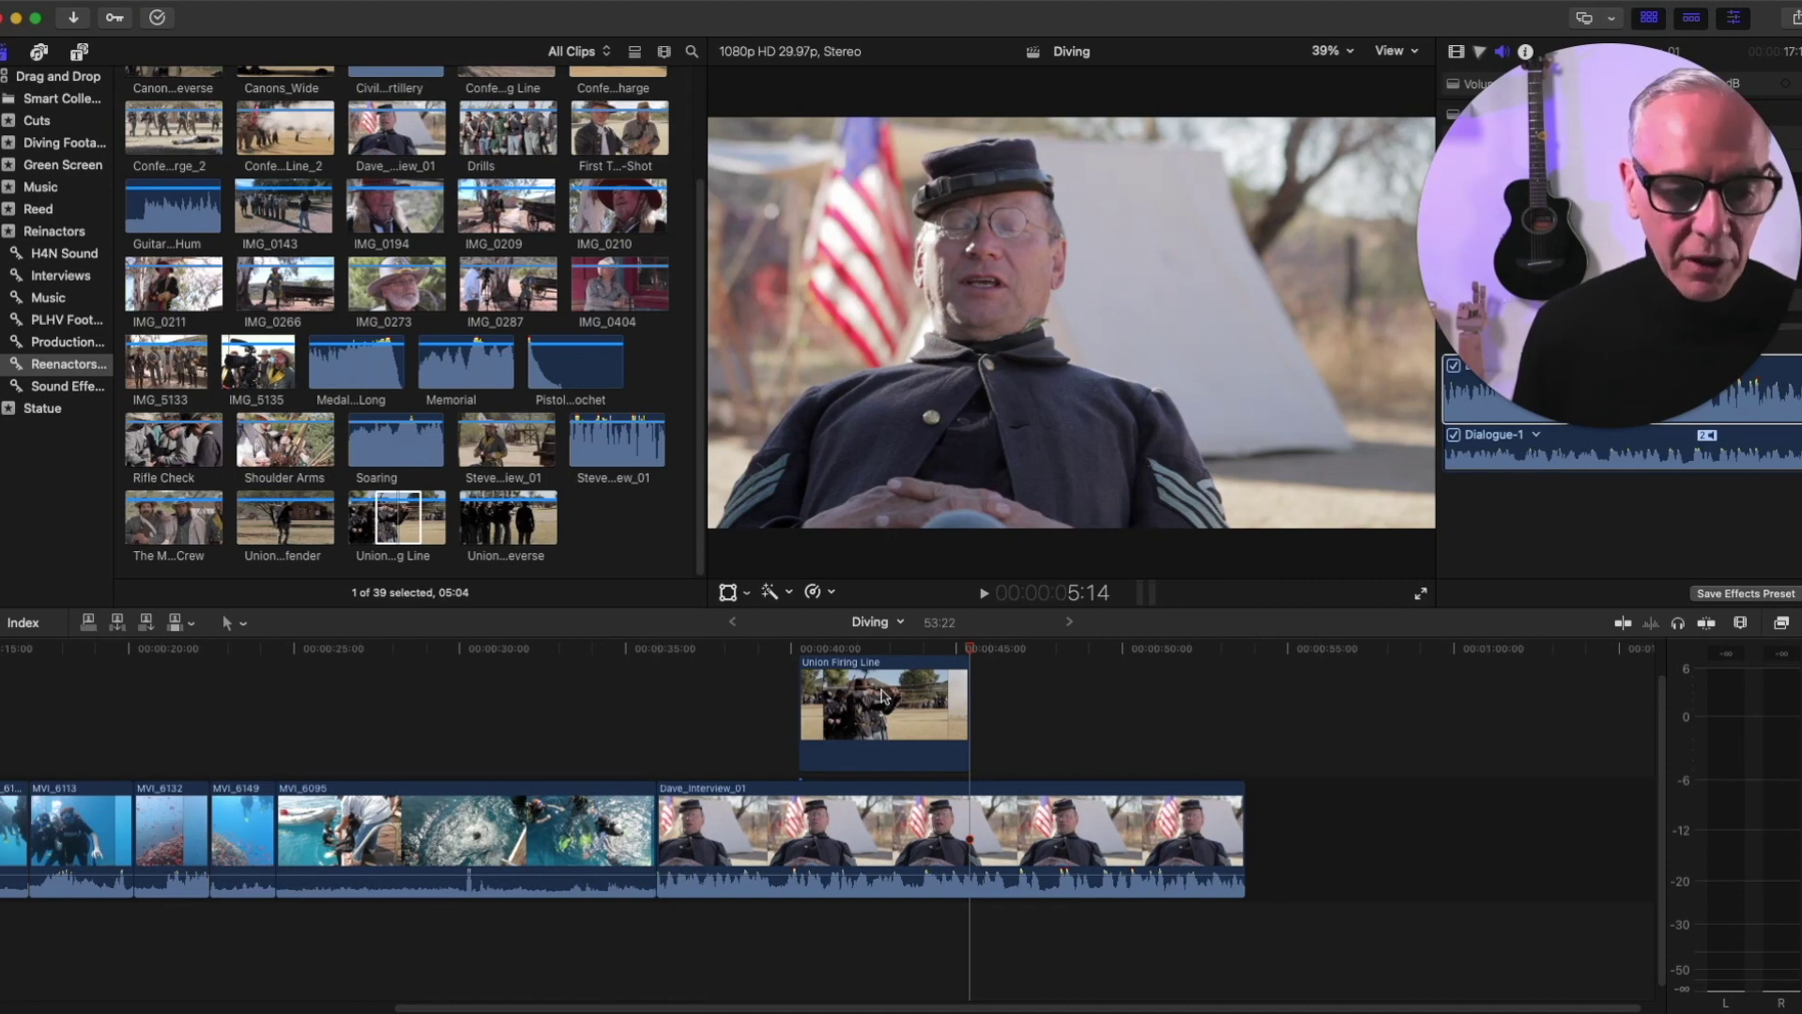
{"action": "key", "text": "cmd+z"}
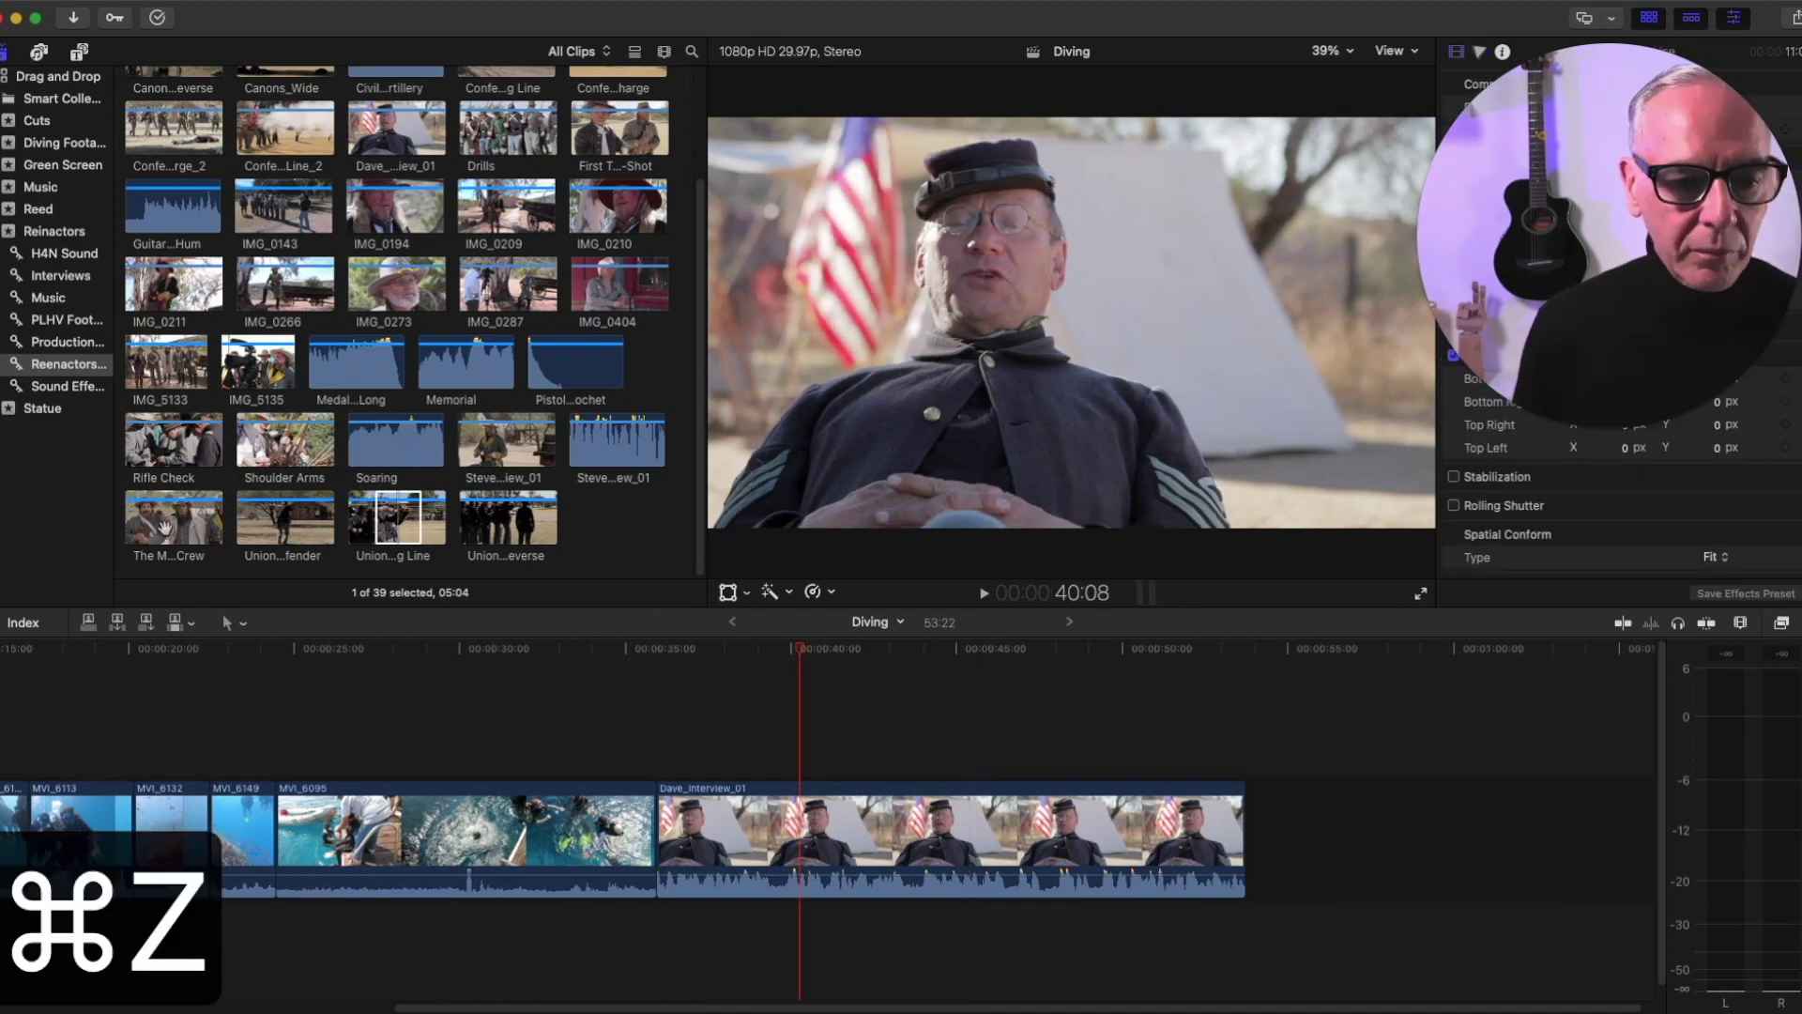
Connect the Union Firing Line range as Audio Only beneath the interview clip at 40:08, and move the playhead to 41:29
{"action": "left_click", "coordinate": [398, 527]}
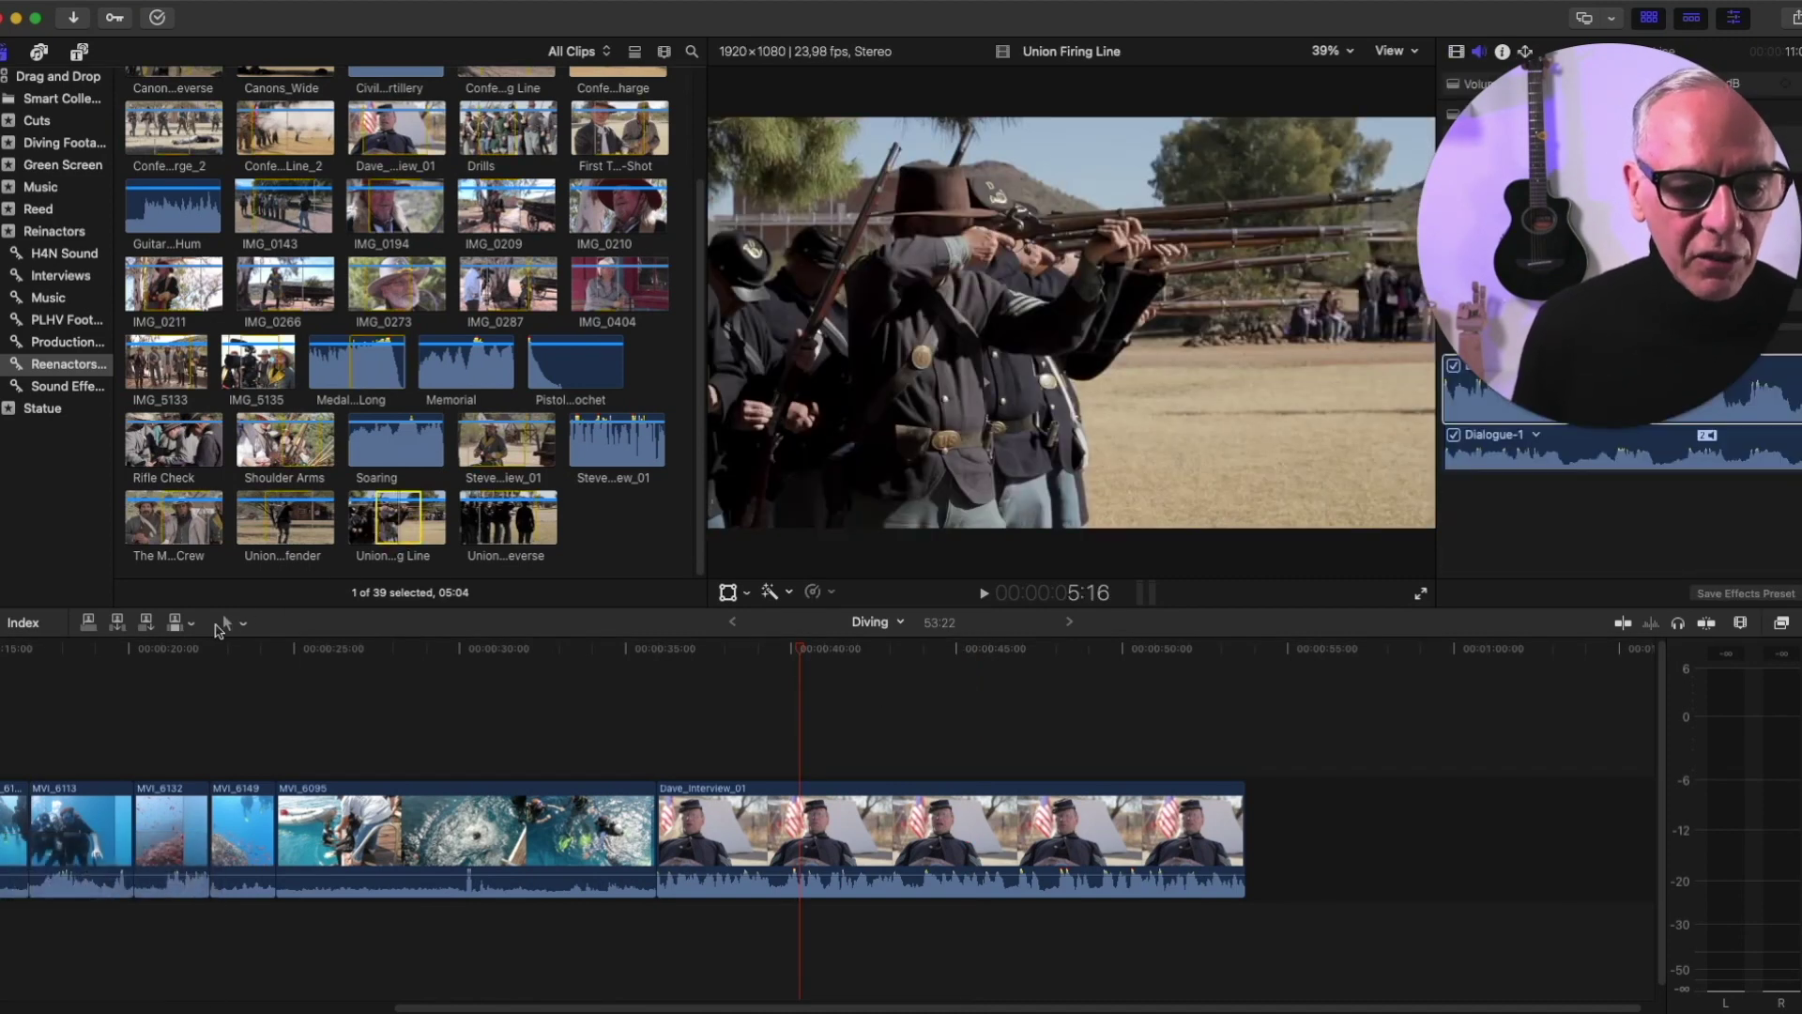
{"action": "left_click", "coordinate": [192, 626]}
{"action": "left_click", "coordinate": [249, 682]}
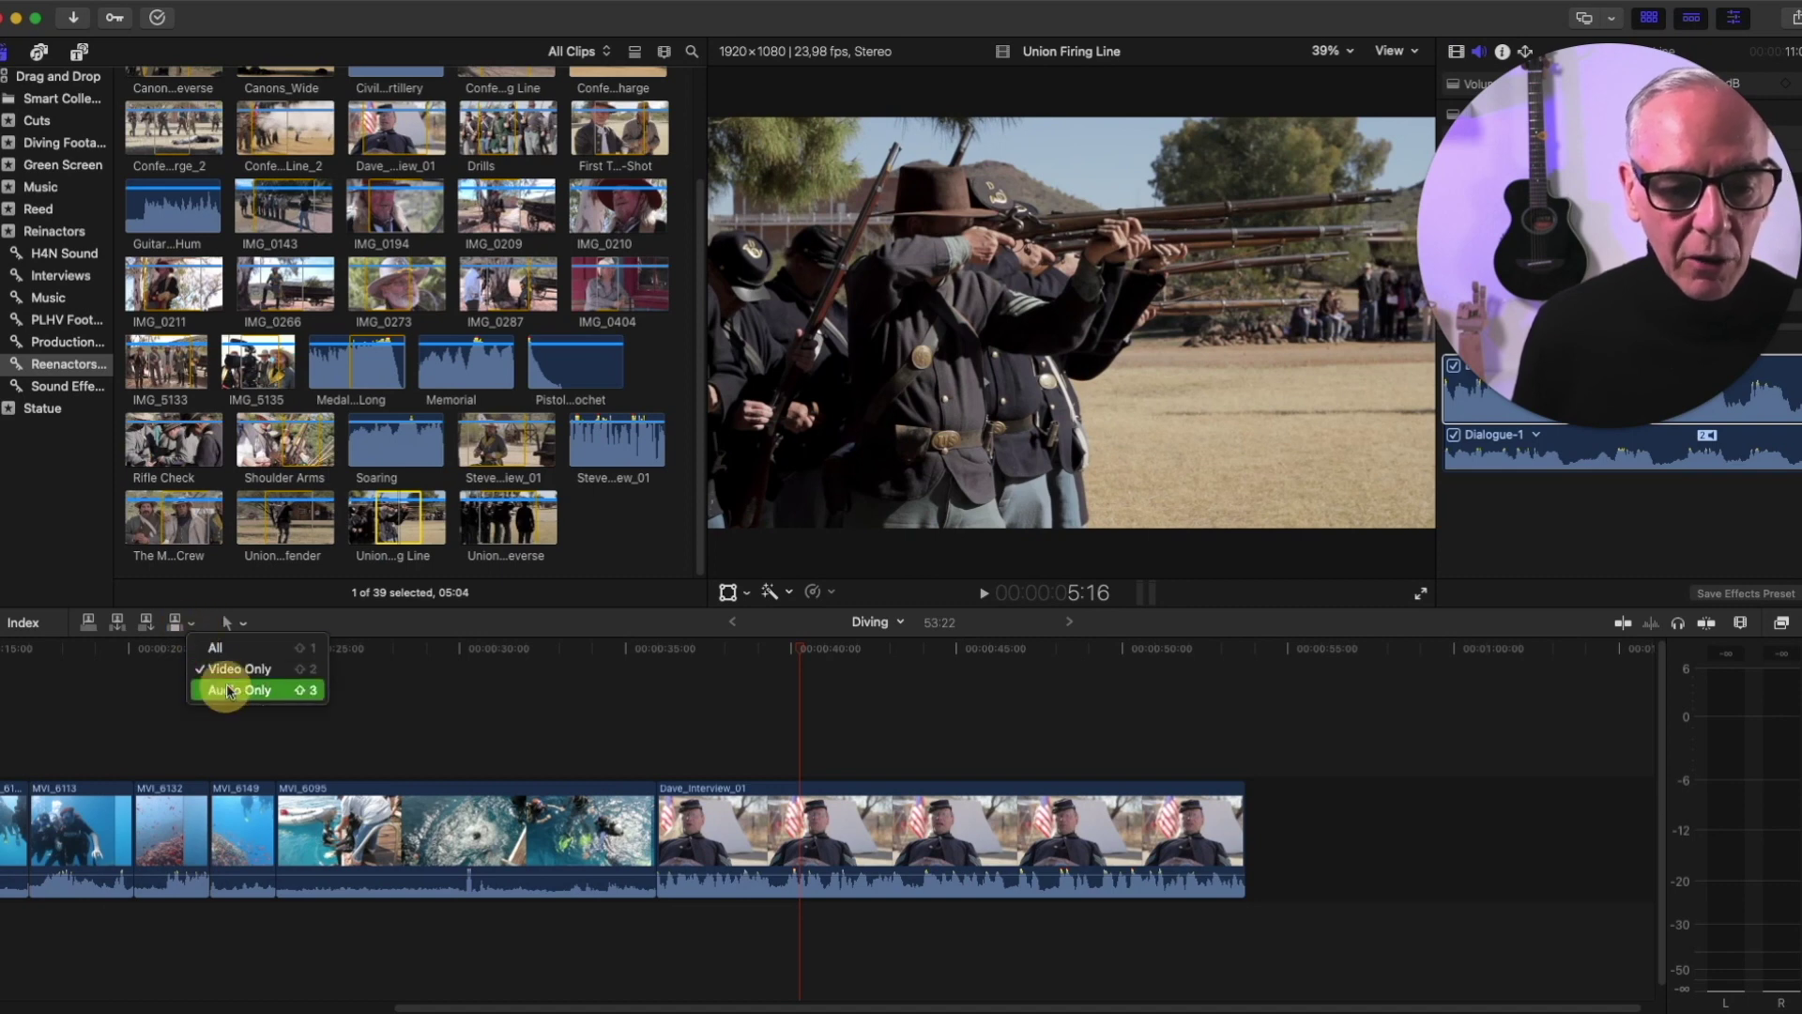
{"action": "left_click", "coordinate": [89, 624]}
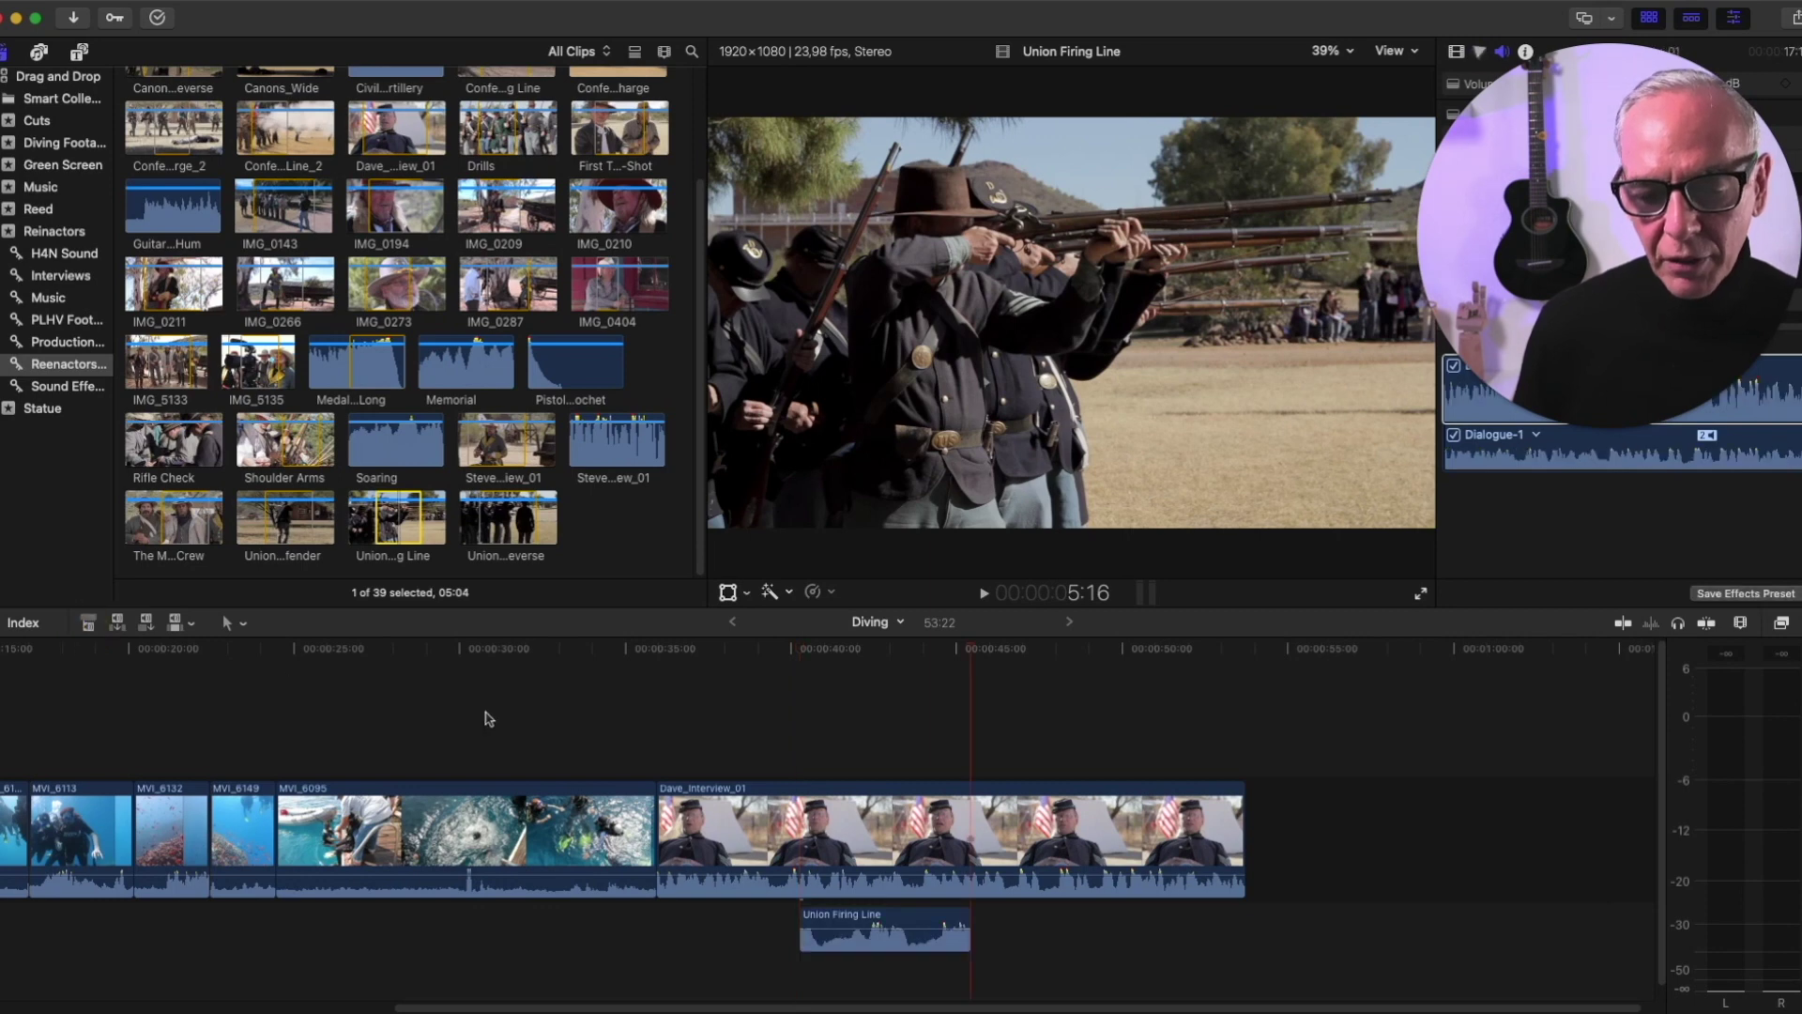
{"action": "left_click_drag", "start_coordinate": [895, 654], "coordinate": [860, 664]}
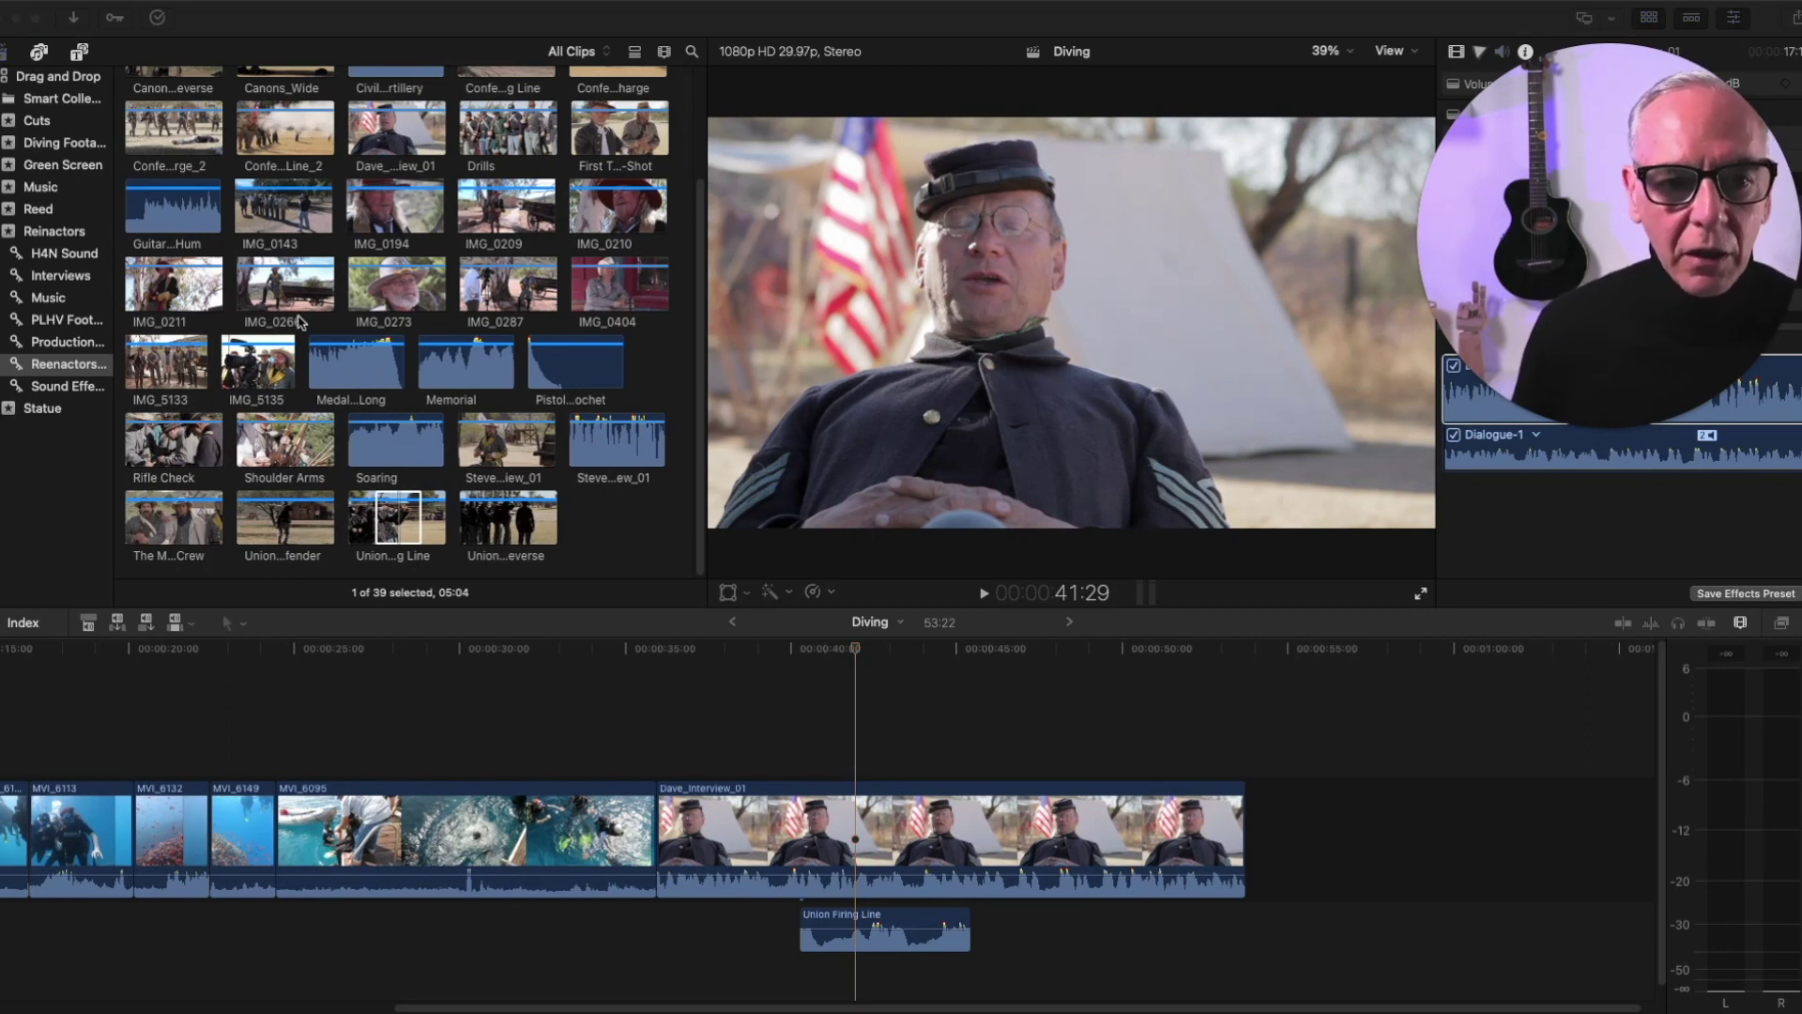
Mark a range of 4:00 in the Union Defender clip and append it to the end of the timeline as Video Only
{"action": "left_click", "coordinate": [270, 528]}
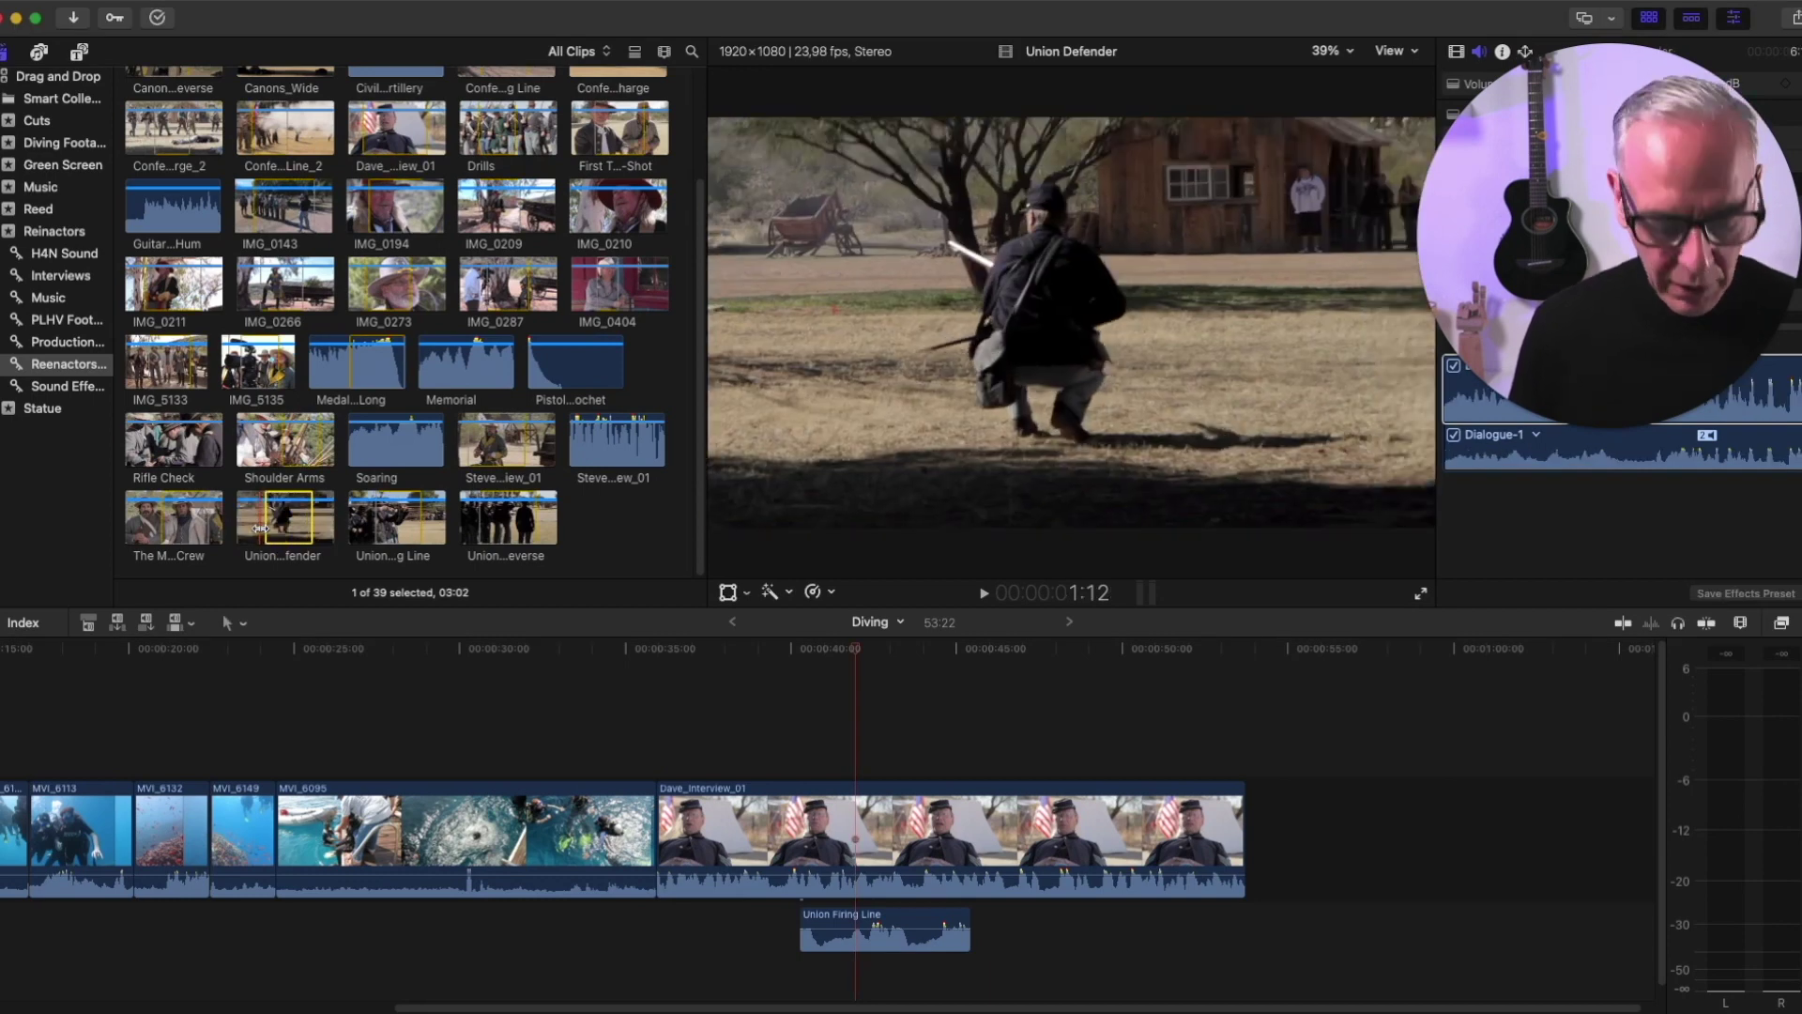
{"action": "left_click_drag", "start_coordinate": [259, 529], "coordinate": [256, 528]}
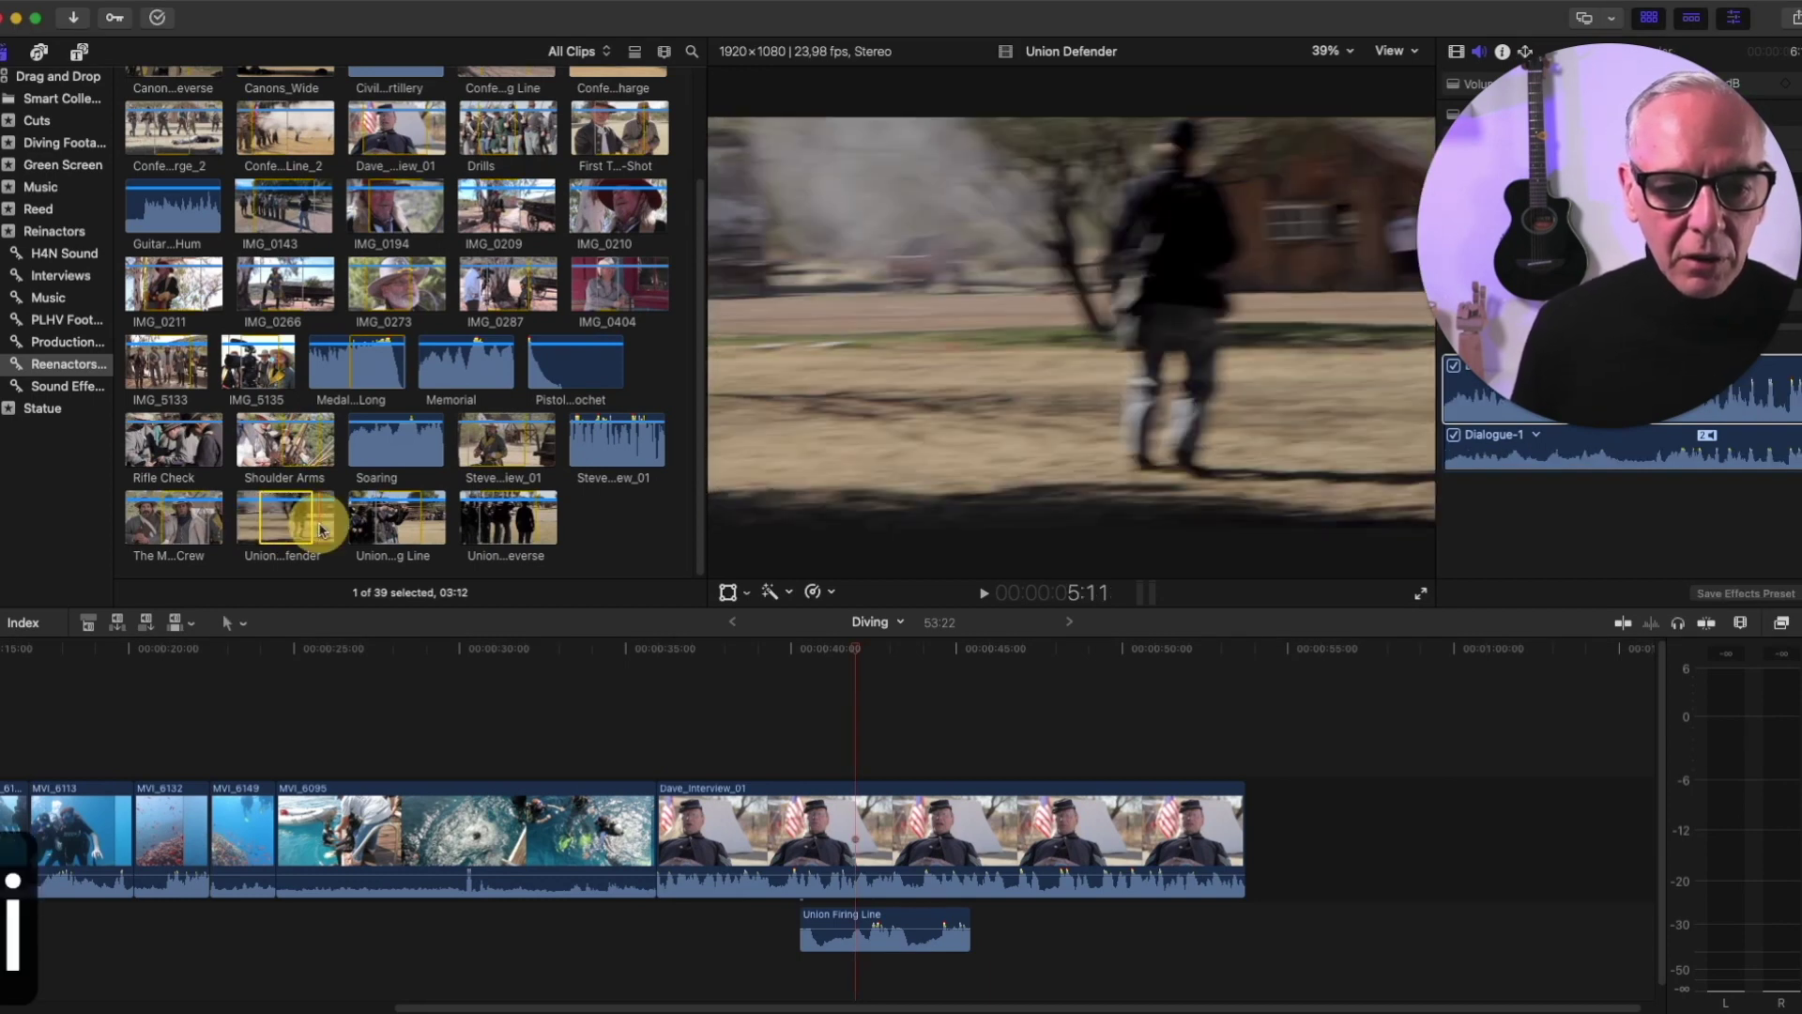
{"action": "key", "text": "o"}
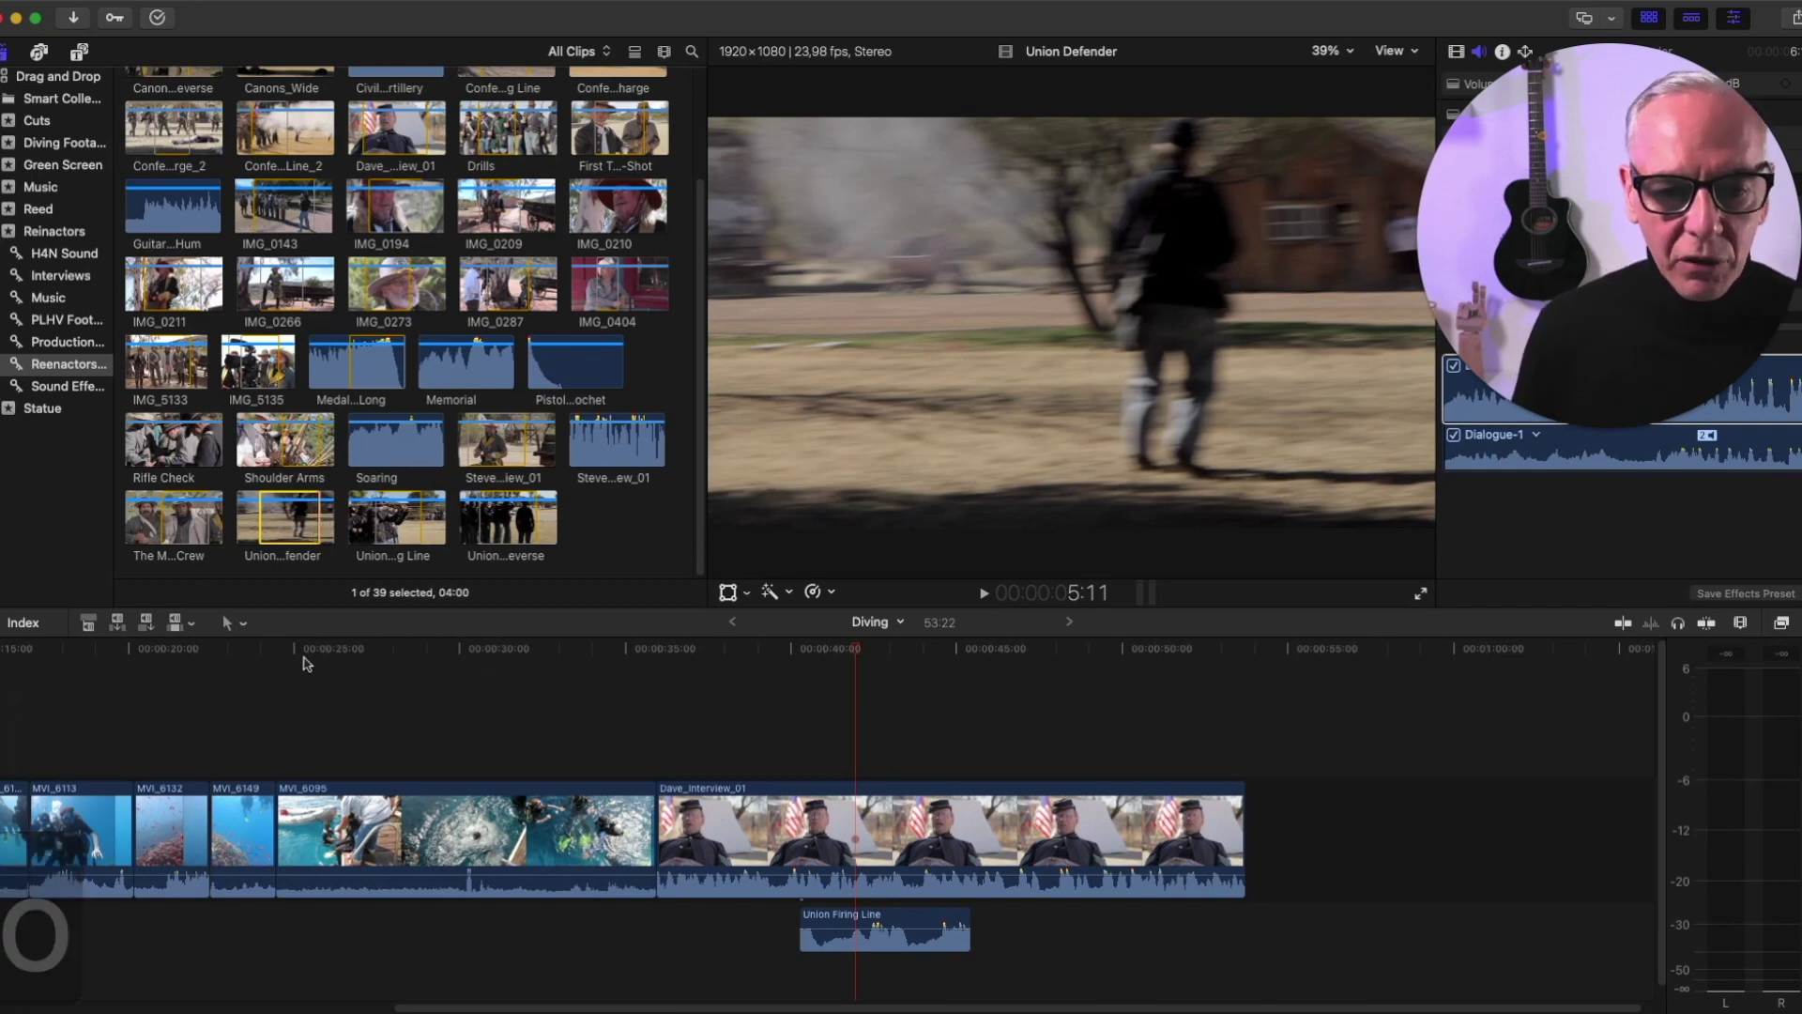
{"action": "left_click", "coordinate": [190, 624]}
{"action": "left_click", "coordinate": [212, 651]}
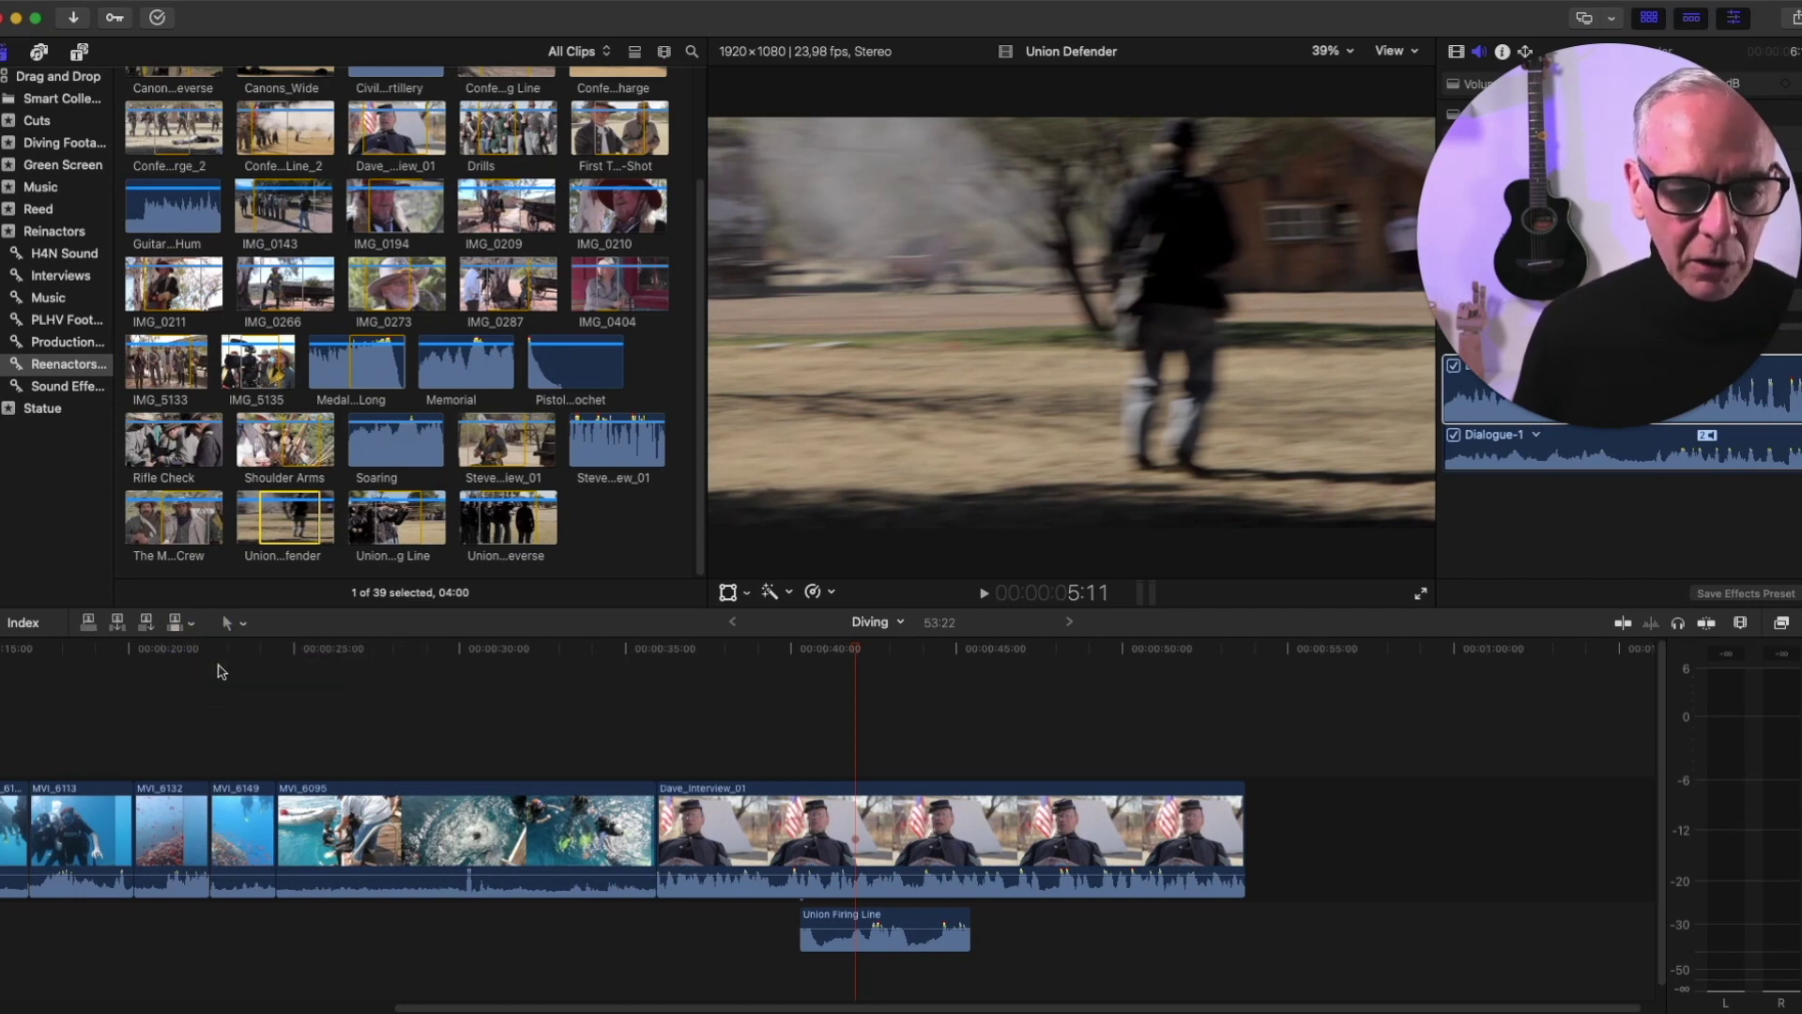
{"action": "left_click", "coordinate": [145, 624]}
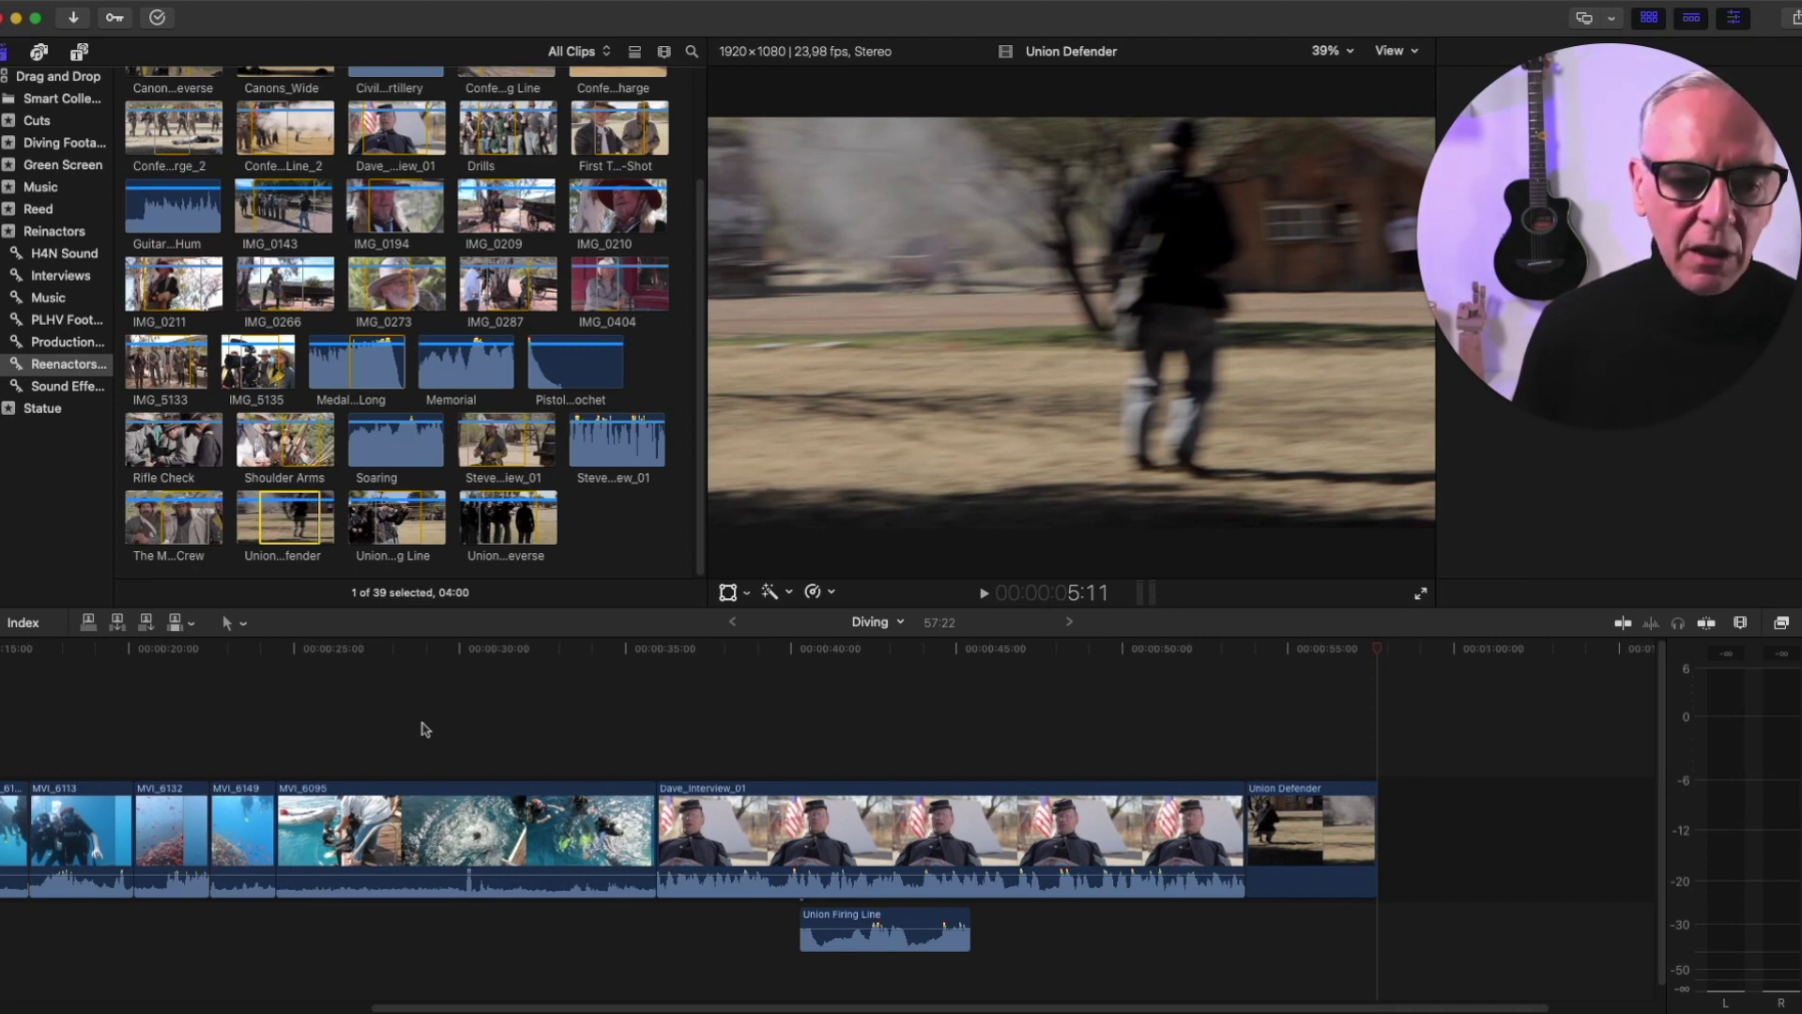
Mark a range of 3:03 in the Shoulder Arms clip and append it to the end of the timeline as Audio Only
{"action": "left_click", "coordinate": [257, 450]}
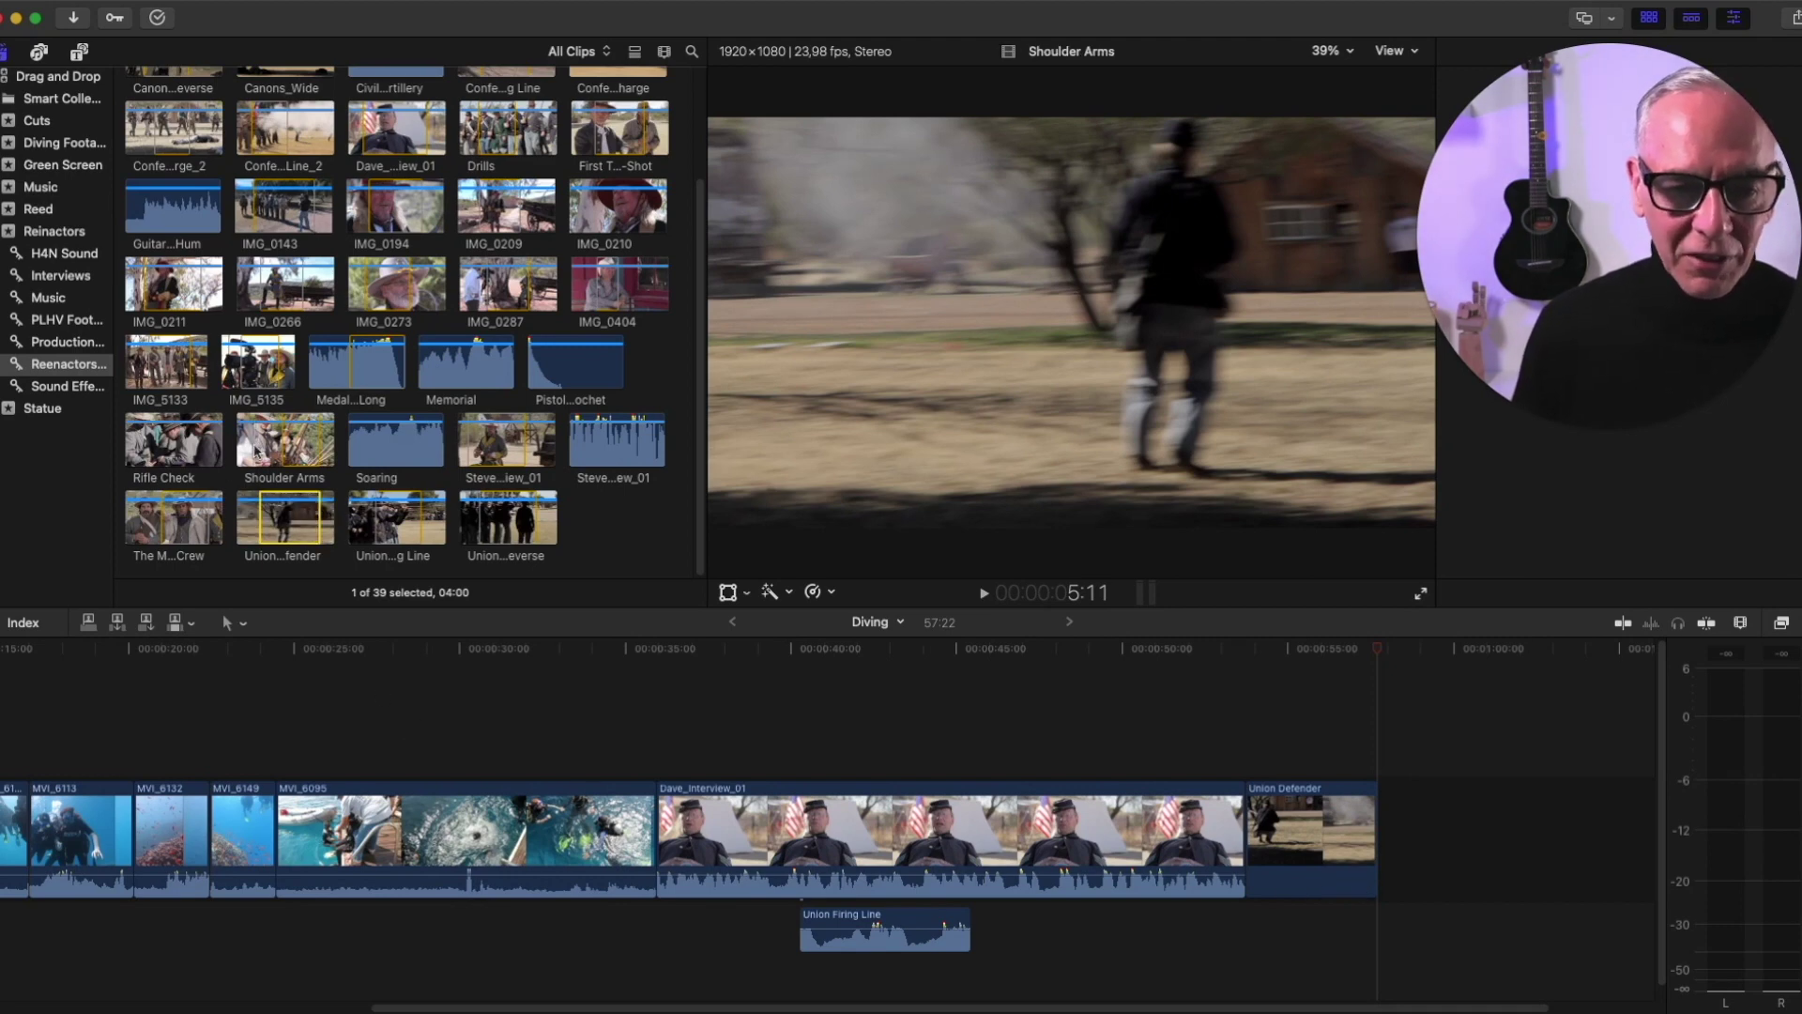
{"action": "left_click", "coordinate": [306, 447]}
{"action": "key", "text": "o"}
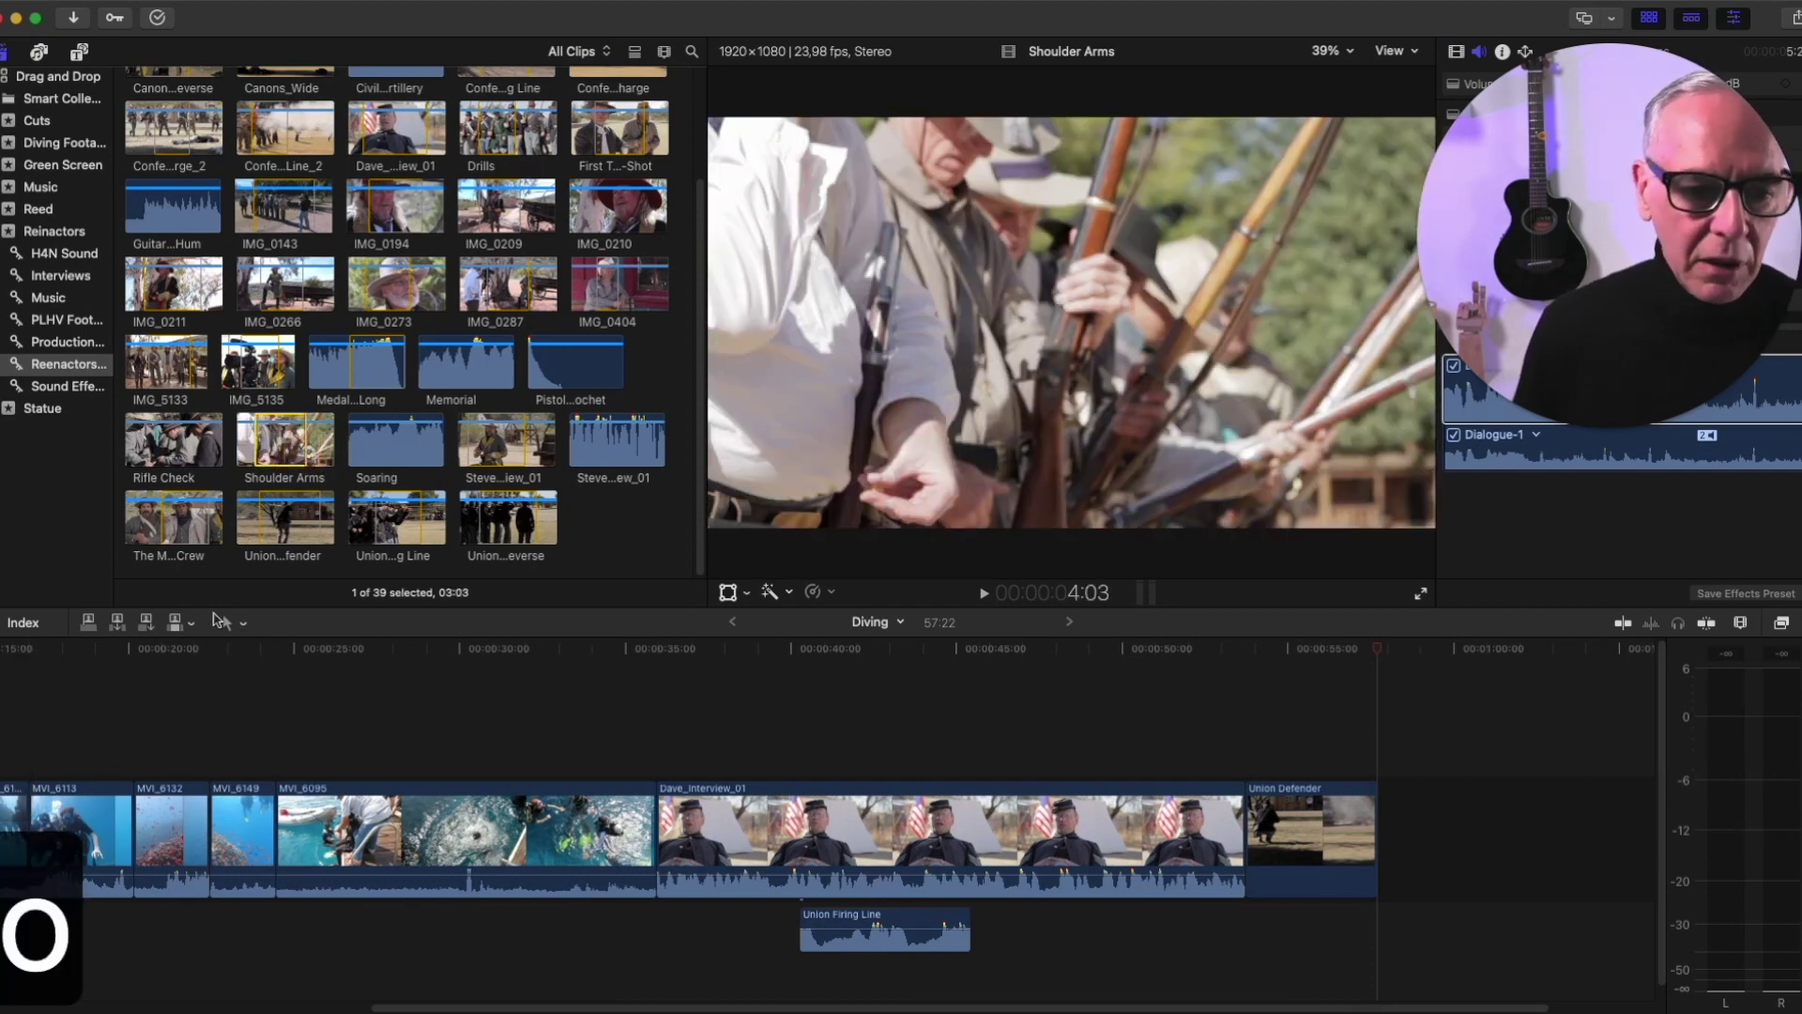
{"action": "left_click", "coordinate": [193, 625]}
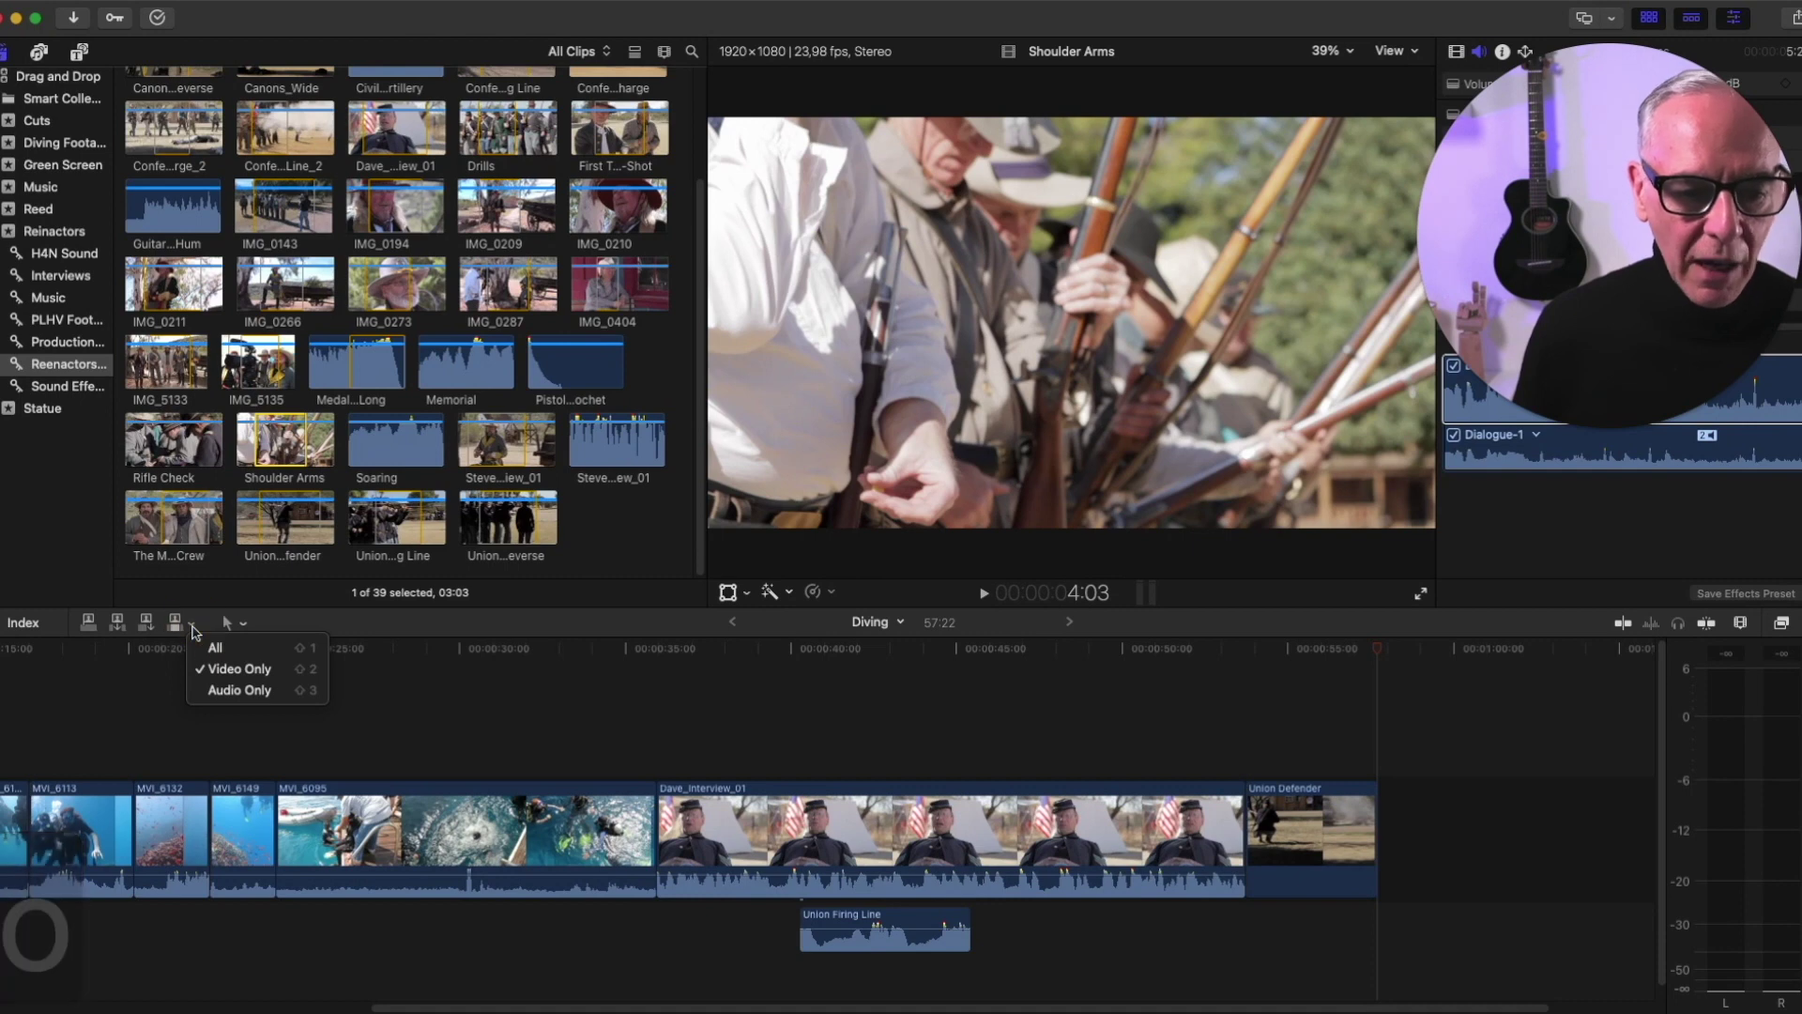
{"action": "left_click", "coordinate": [227, 692]}
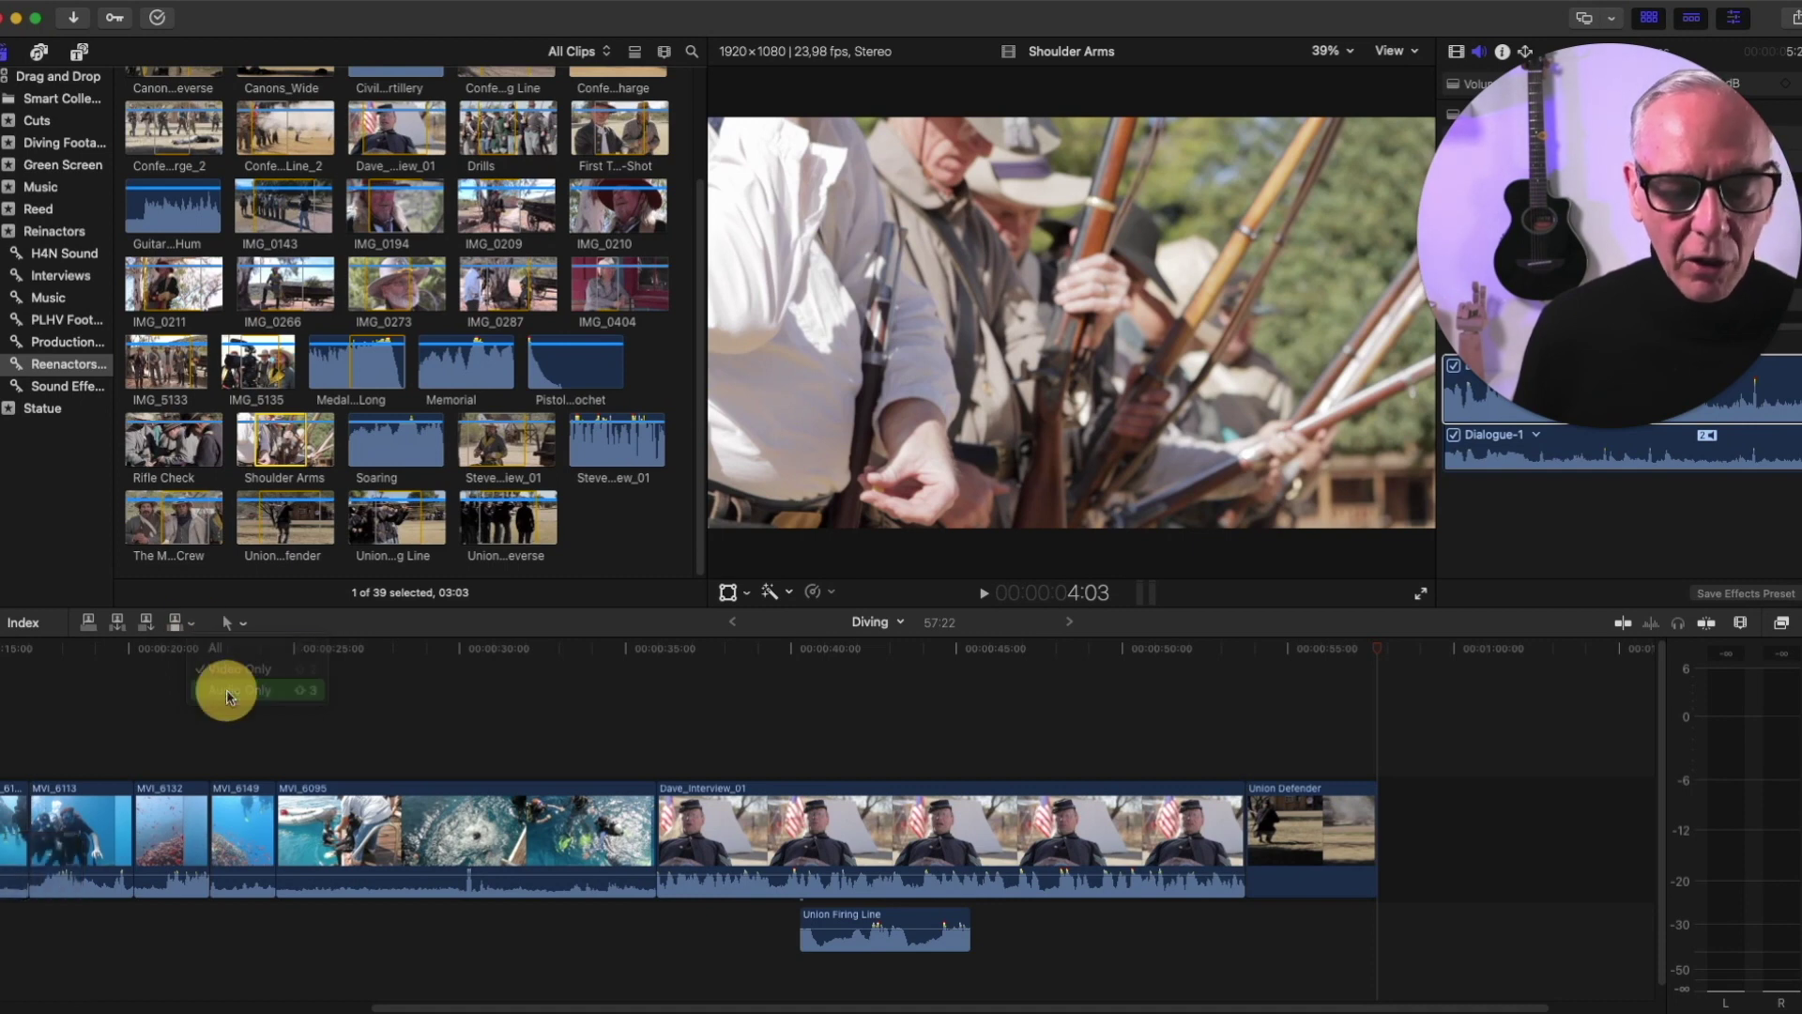
{"action": "left_click", "coordinate": [145, 624]}
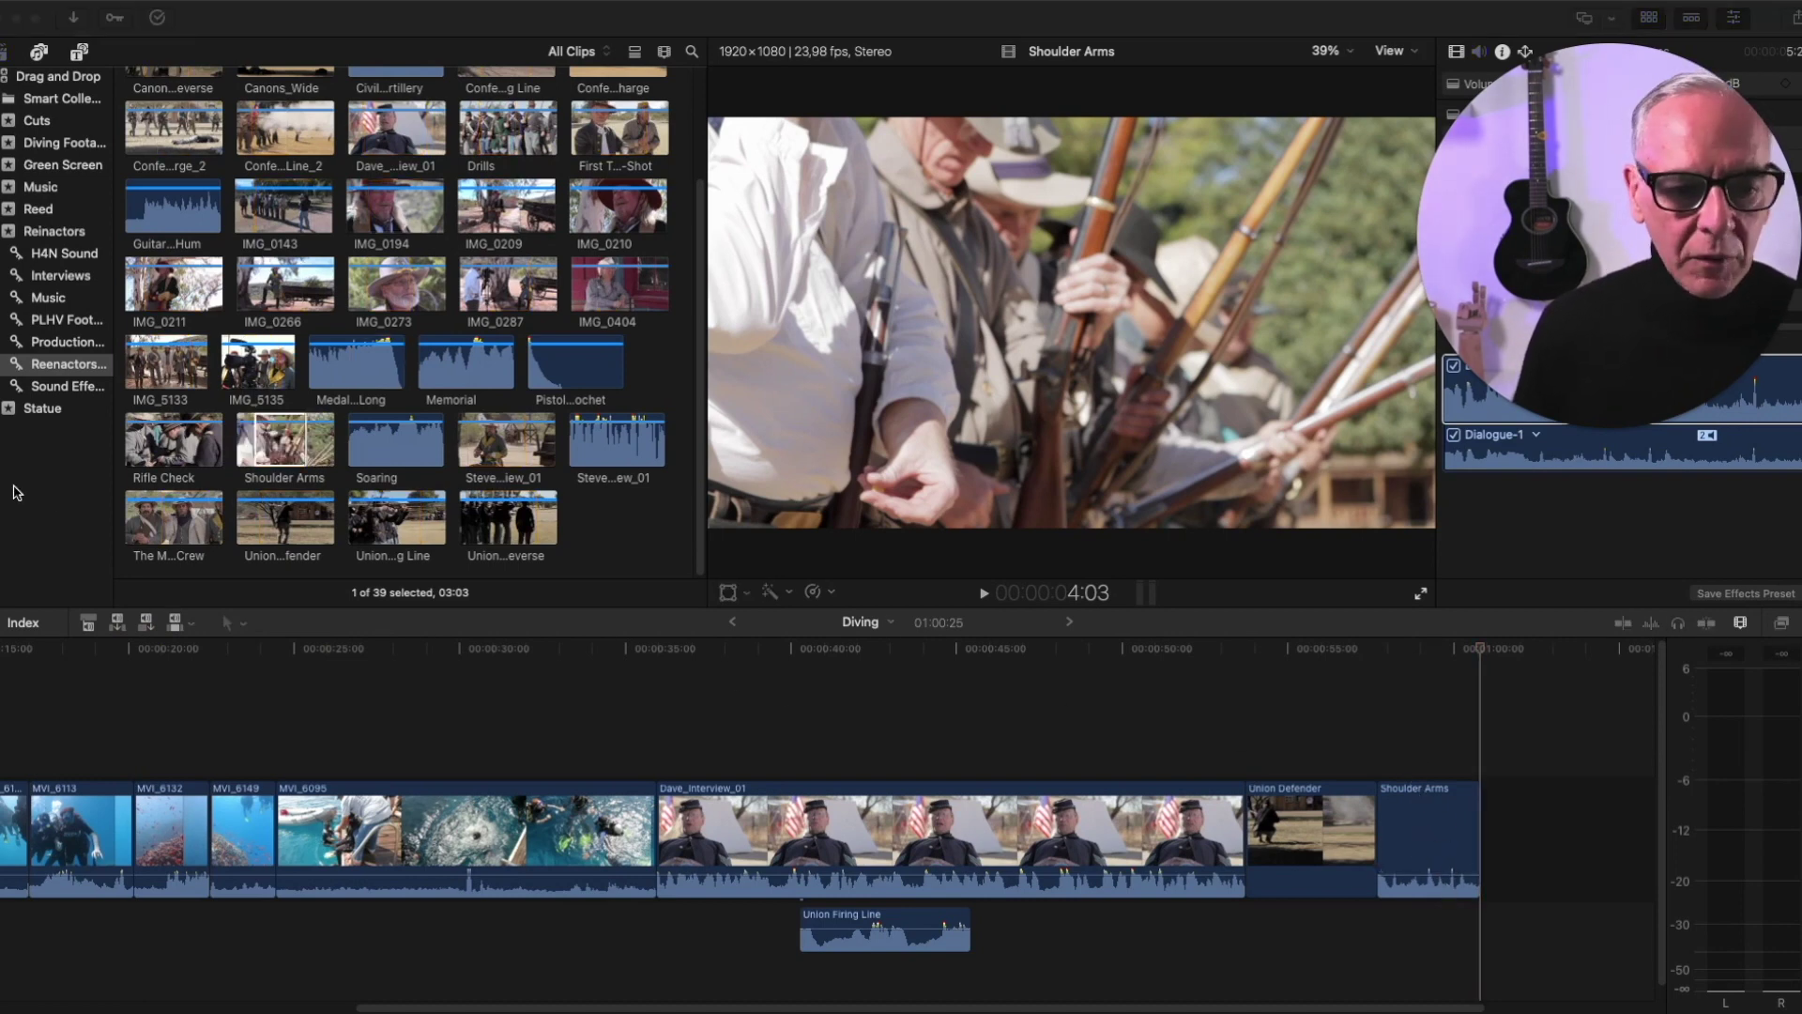
Set edits back to All and overwrite the timeline from 33:01 with the marked 7:01 range of The Motley Crew clip
{"action": "left_click", "coordinate": [193, 623]}
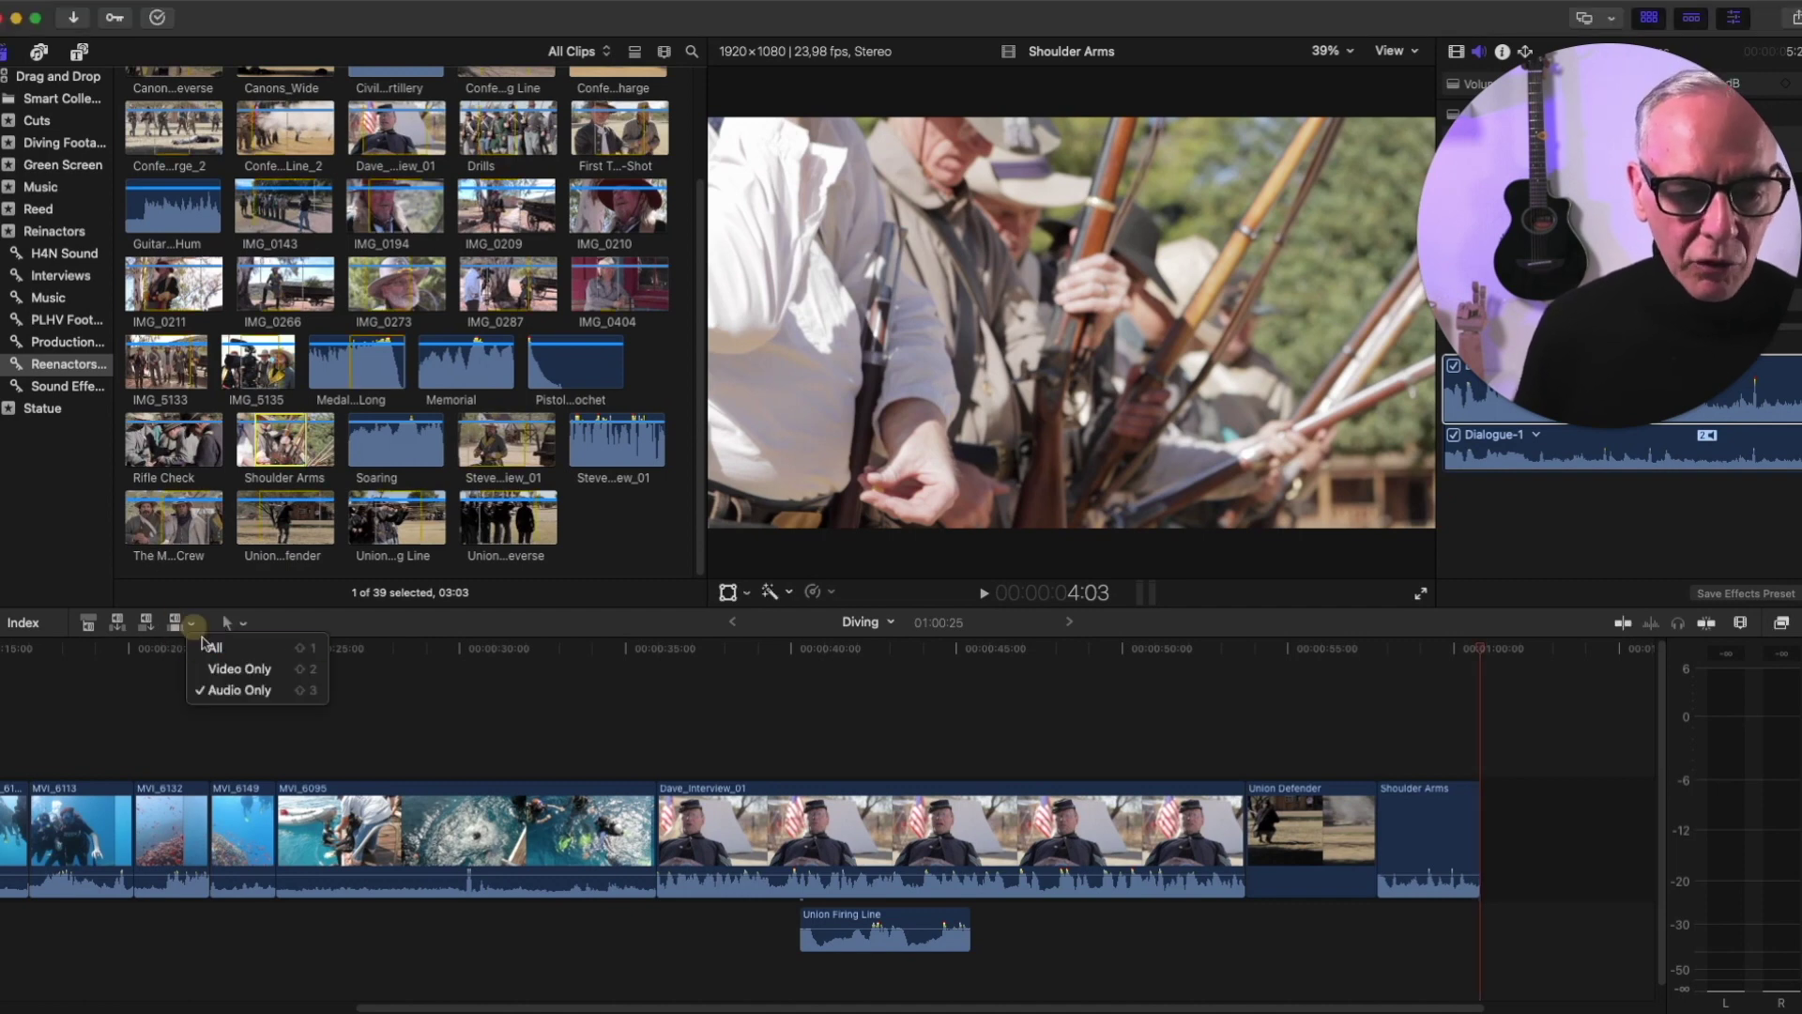
{"action": "left_click", "coordinate": [215, 649]}
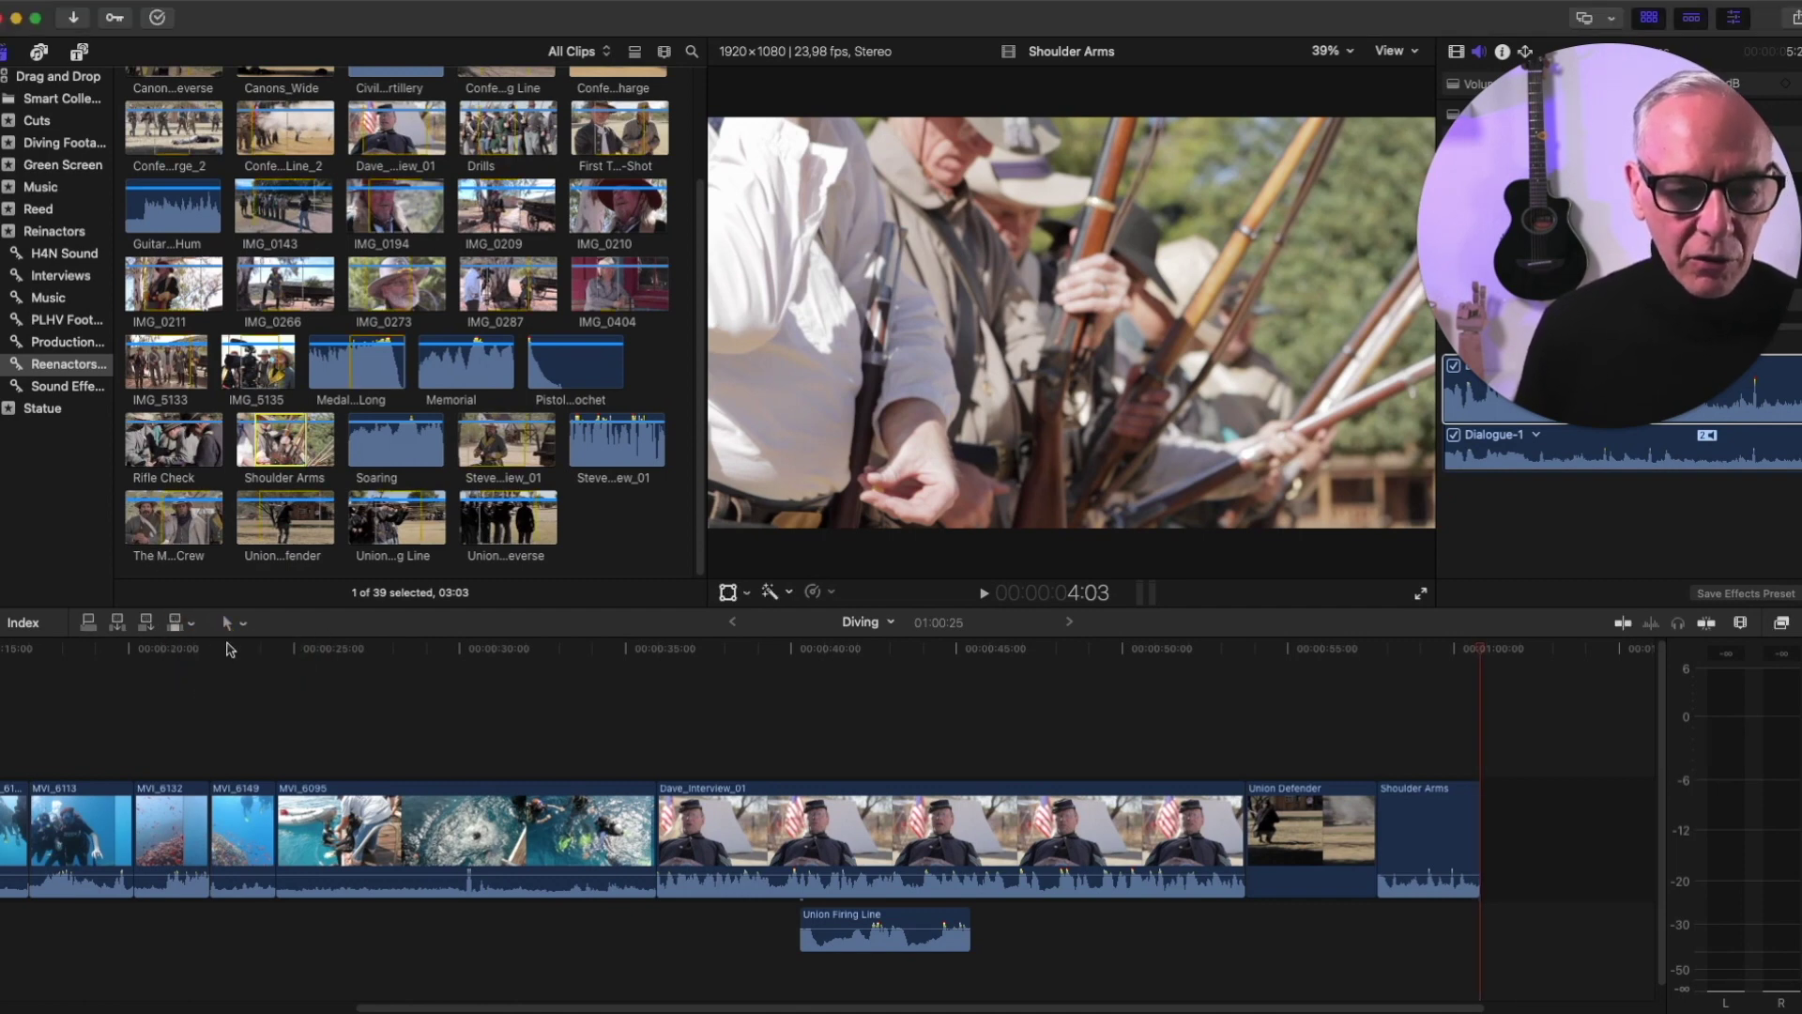
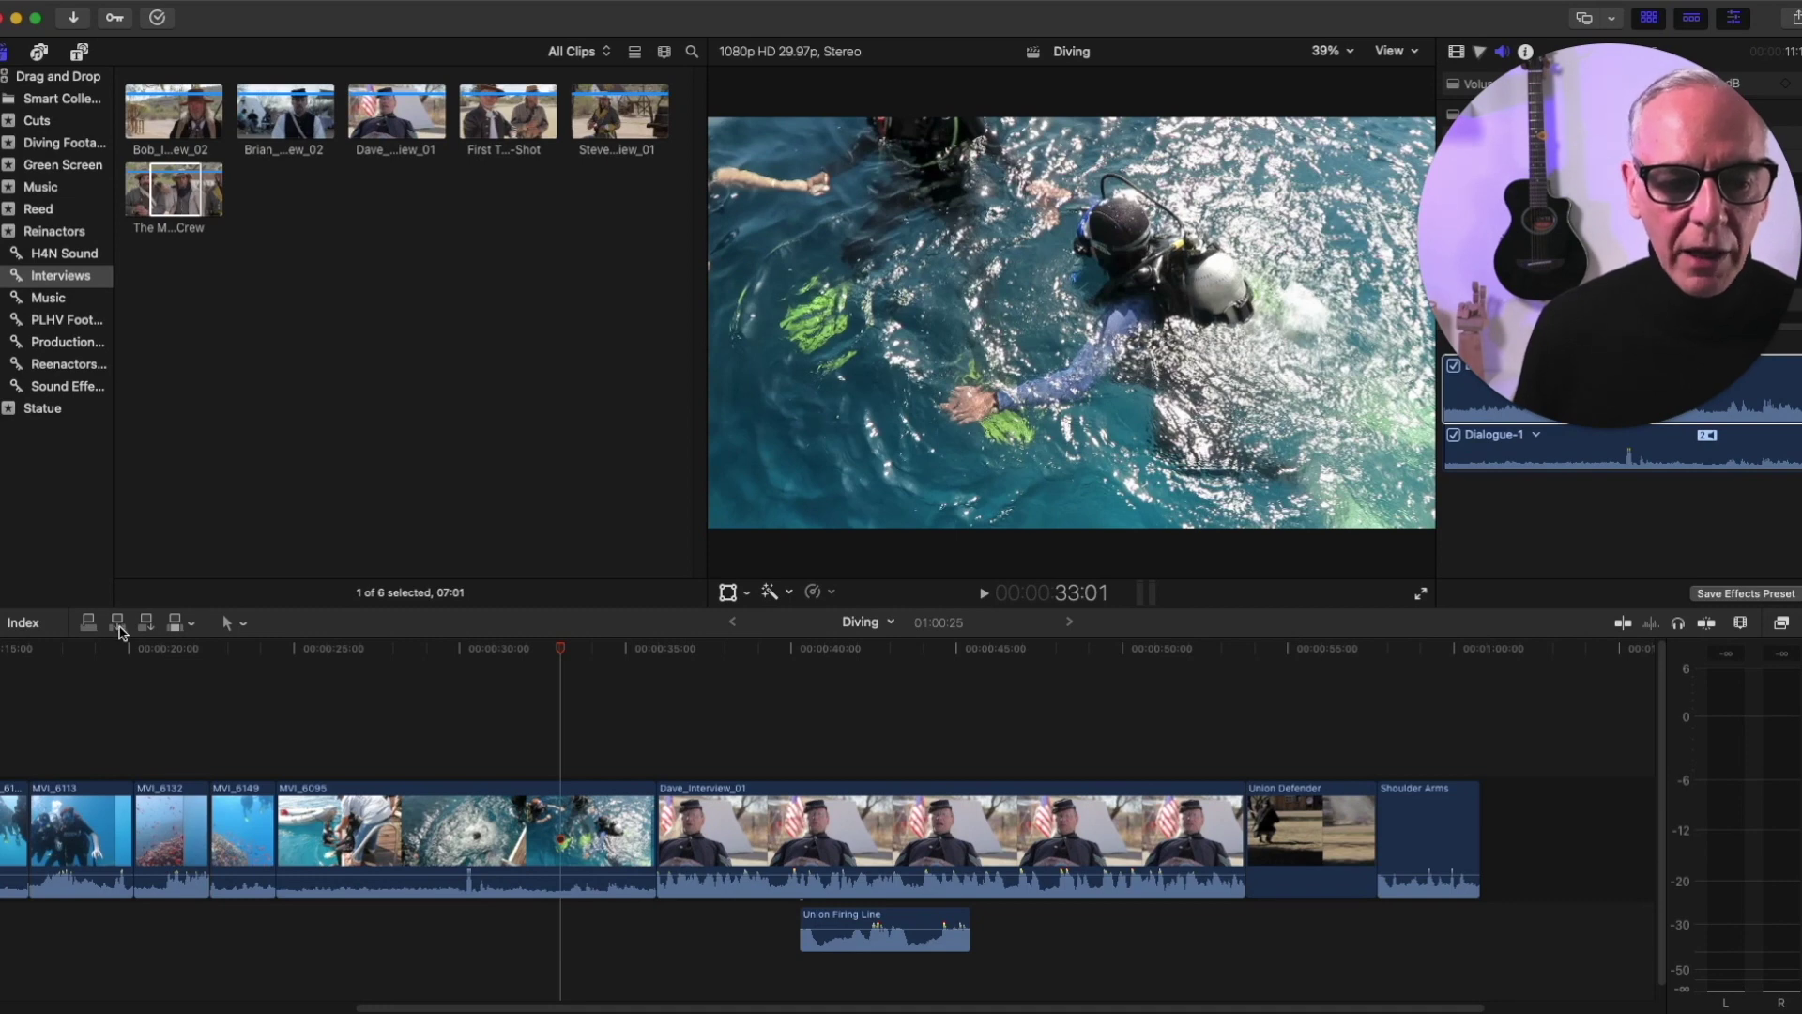
{"action": "left_click", "coordinate": [176, 625]}
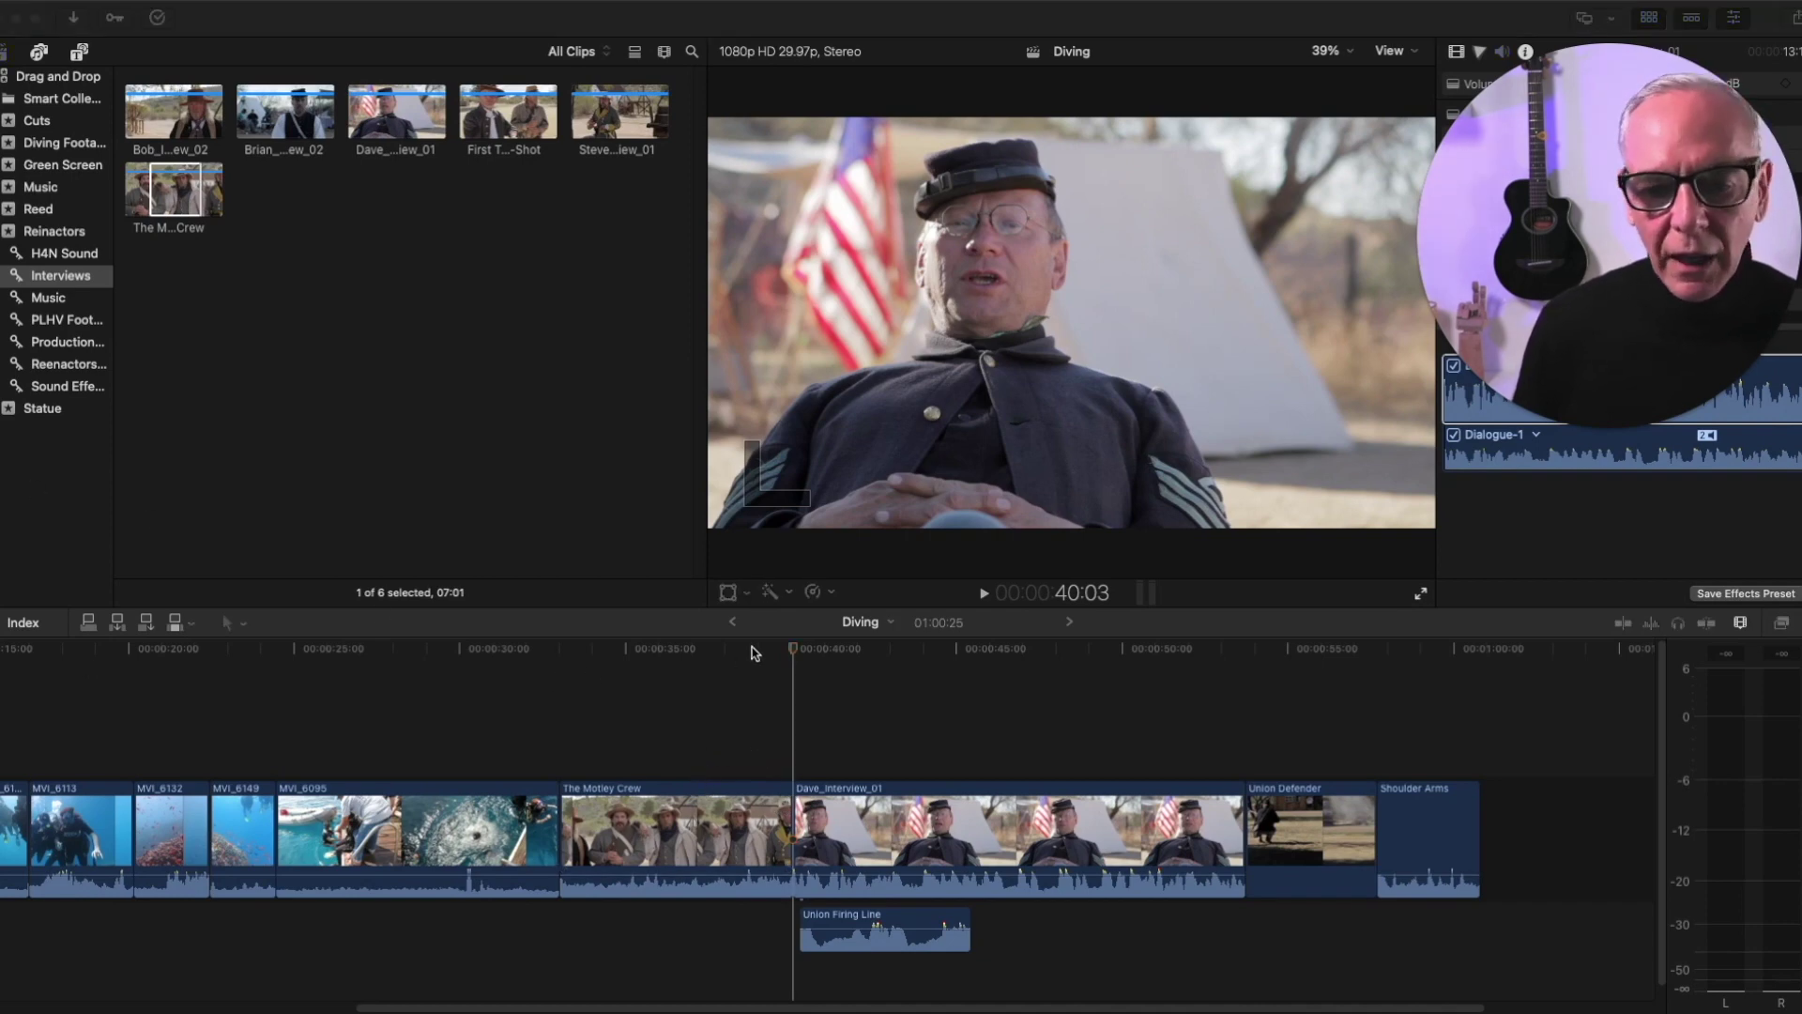
Mark a range of 4:05 in the second interview clip and overwrite it into the middle of the MVI_6095 clip
{"action": "left_click", "coordinate": [716, 646]}
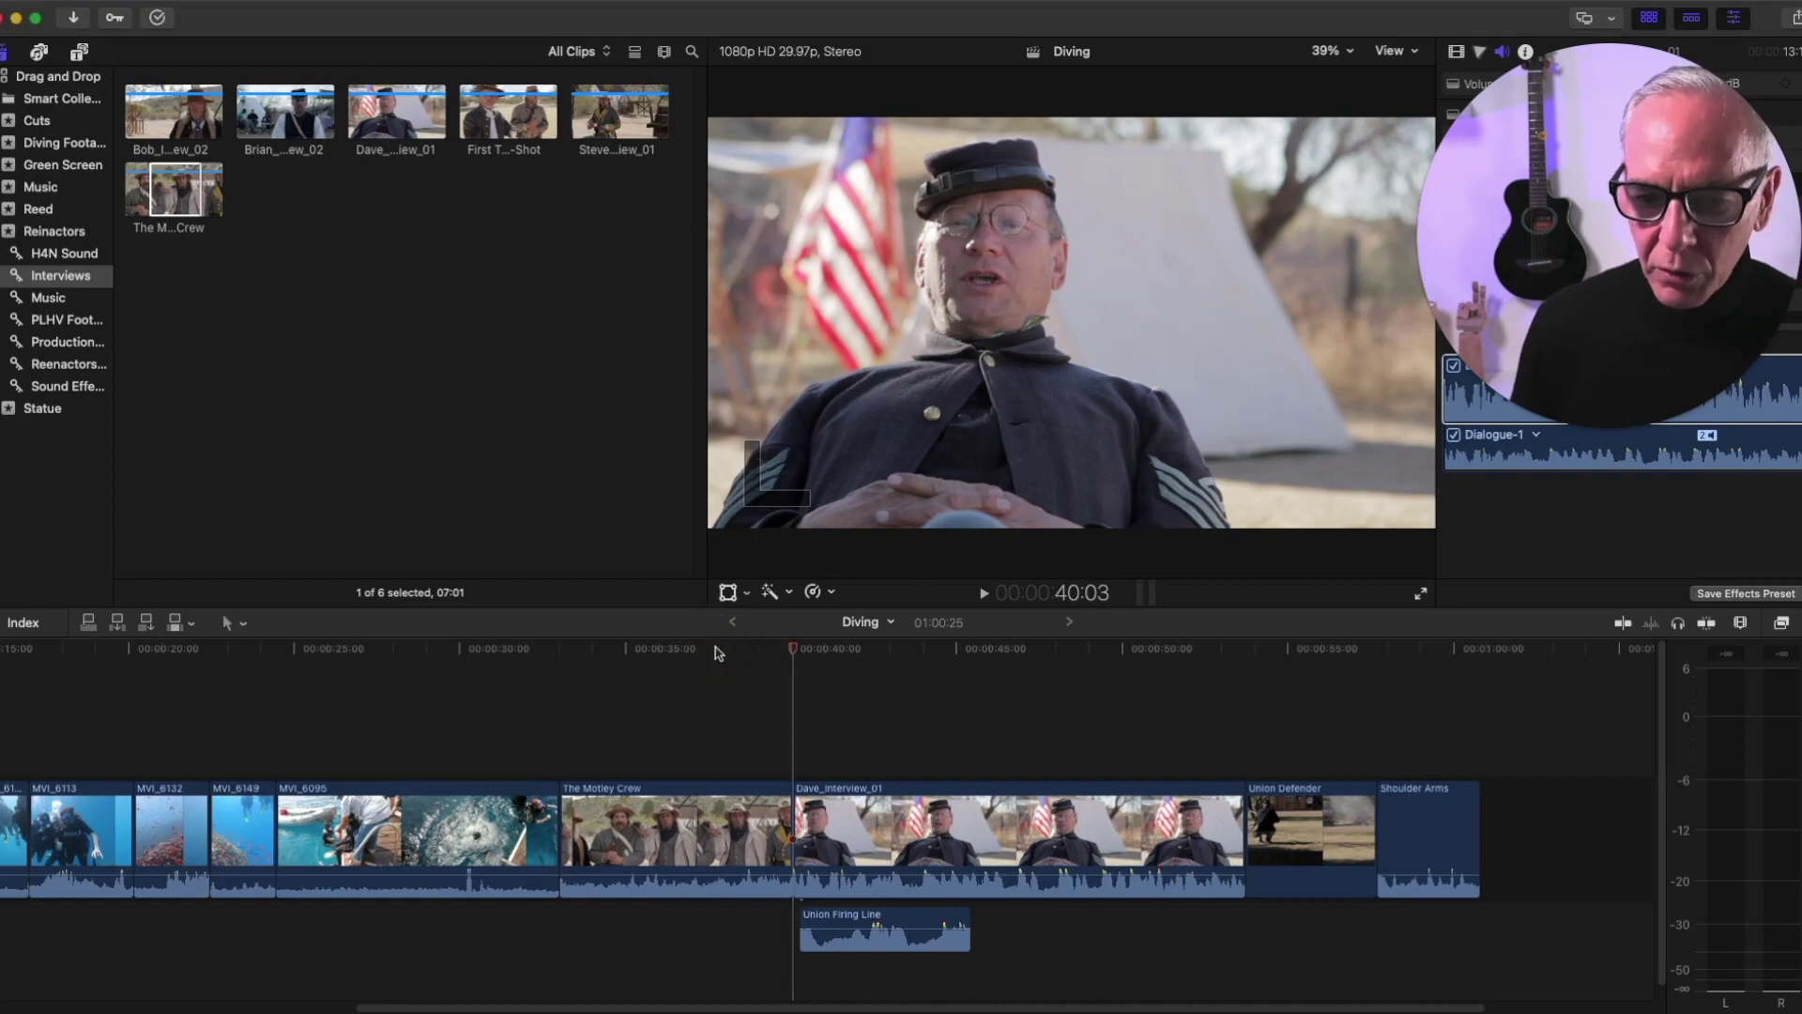
{"action": "left_click_drag", "start_coordinate": [710, 655], "coordinate": [341, 657]}
{"action": "left_click", "coordinate": [275, 117]}
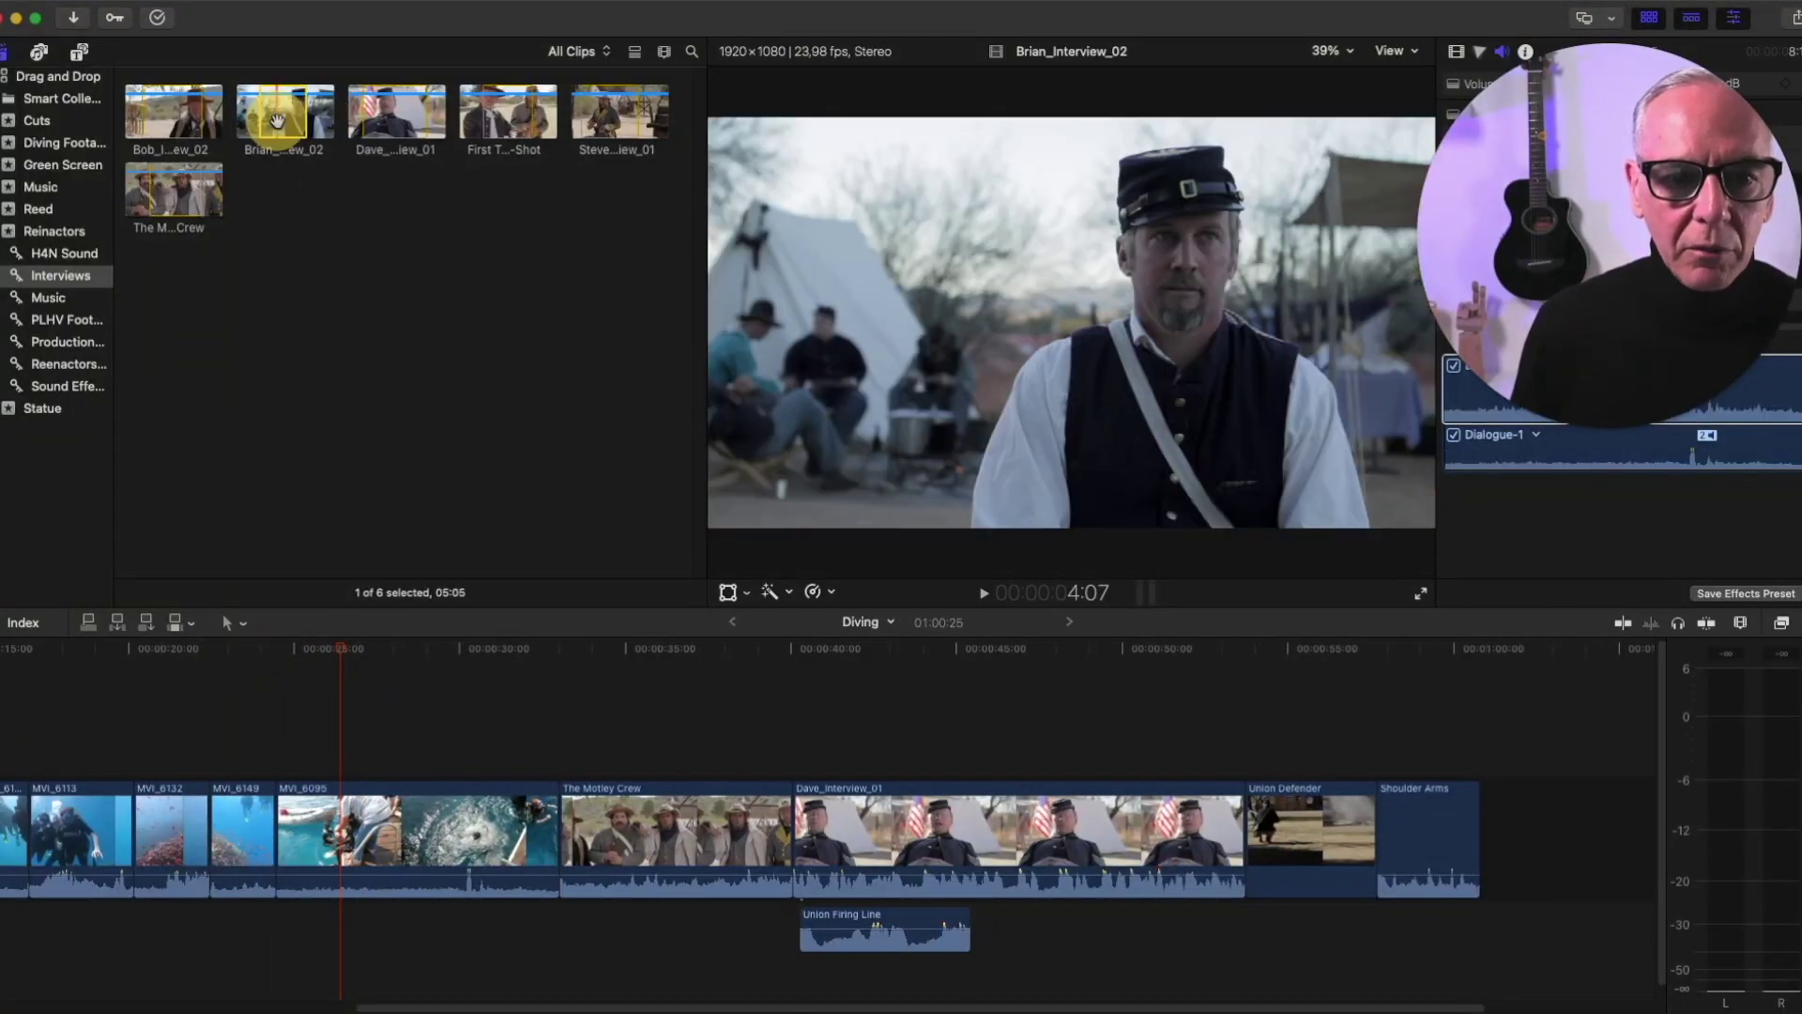
{"action": "left_click_drag", "start_coordinate": [272, 115], "coordinate": [318, 120]}
{"action": "key", "text": "o"}
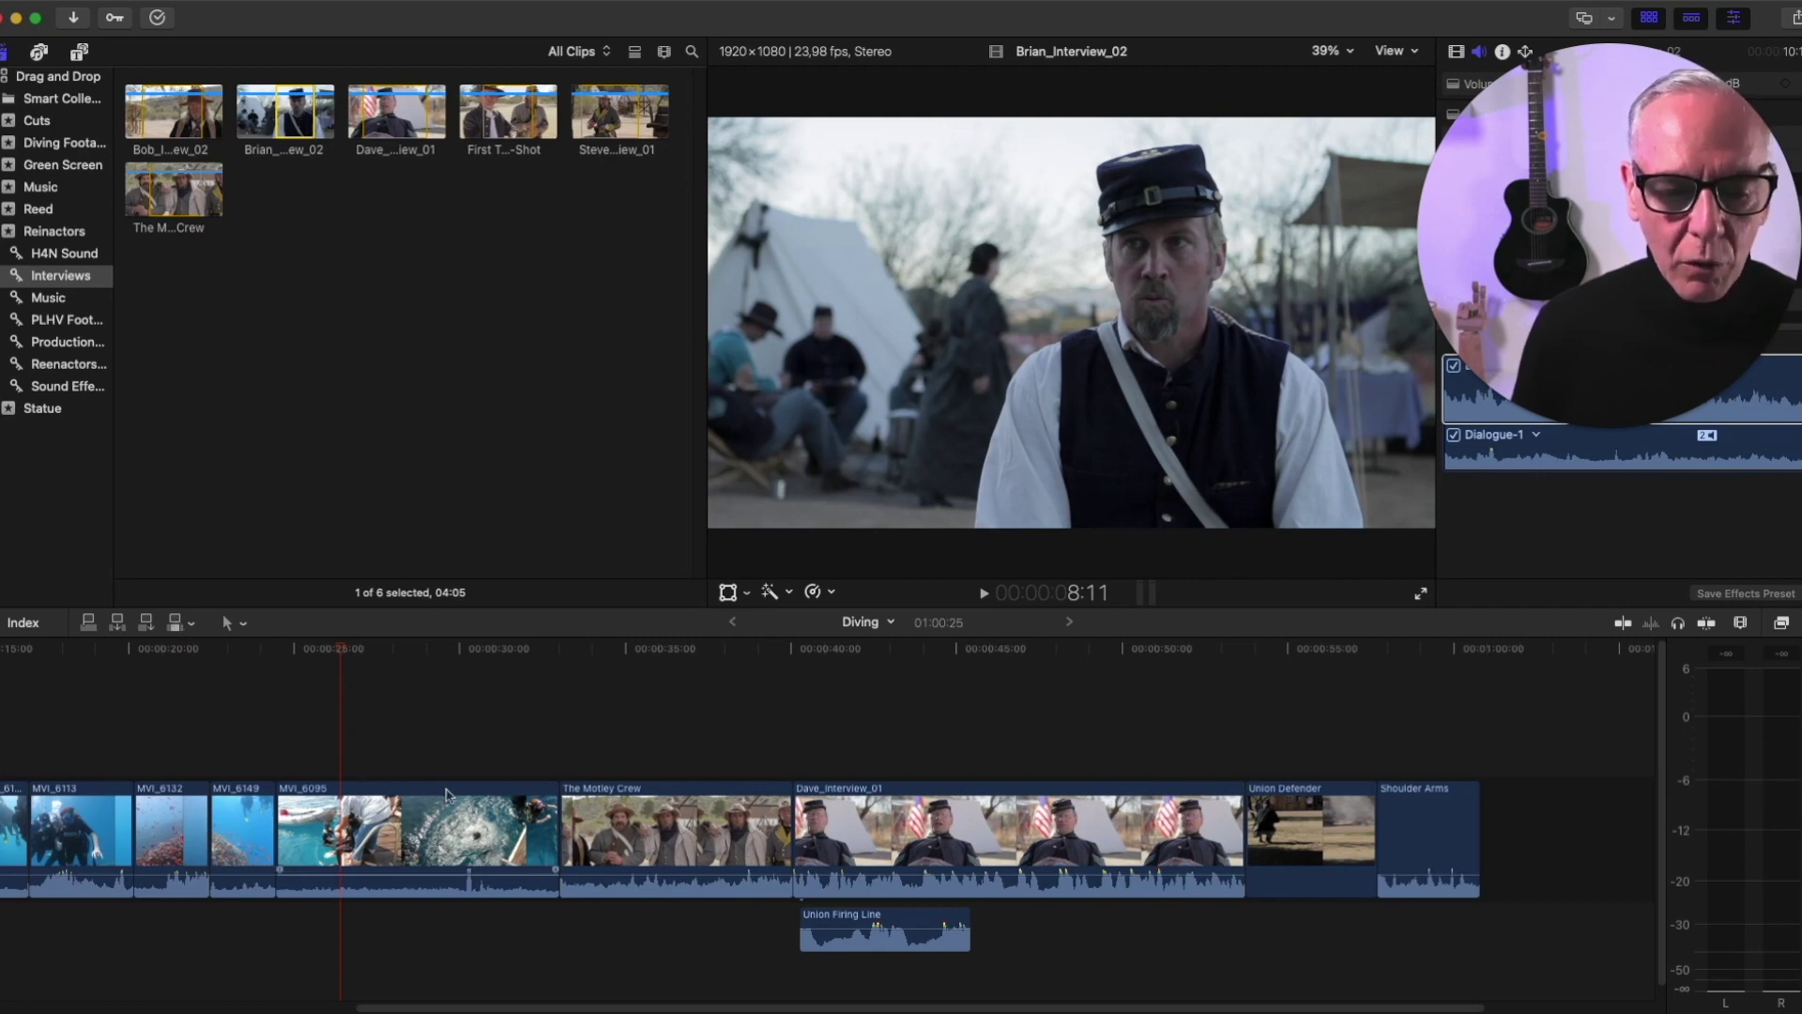
{"action": "left_click", "coordinate": [174, 624]}
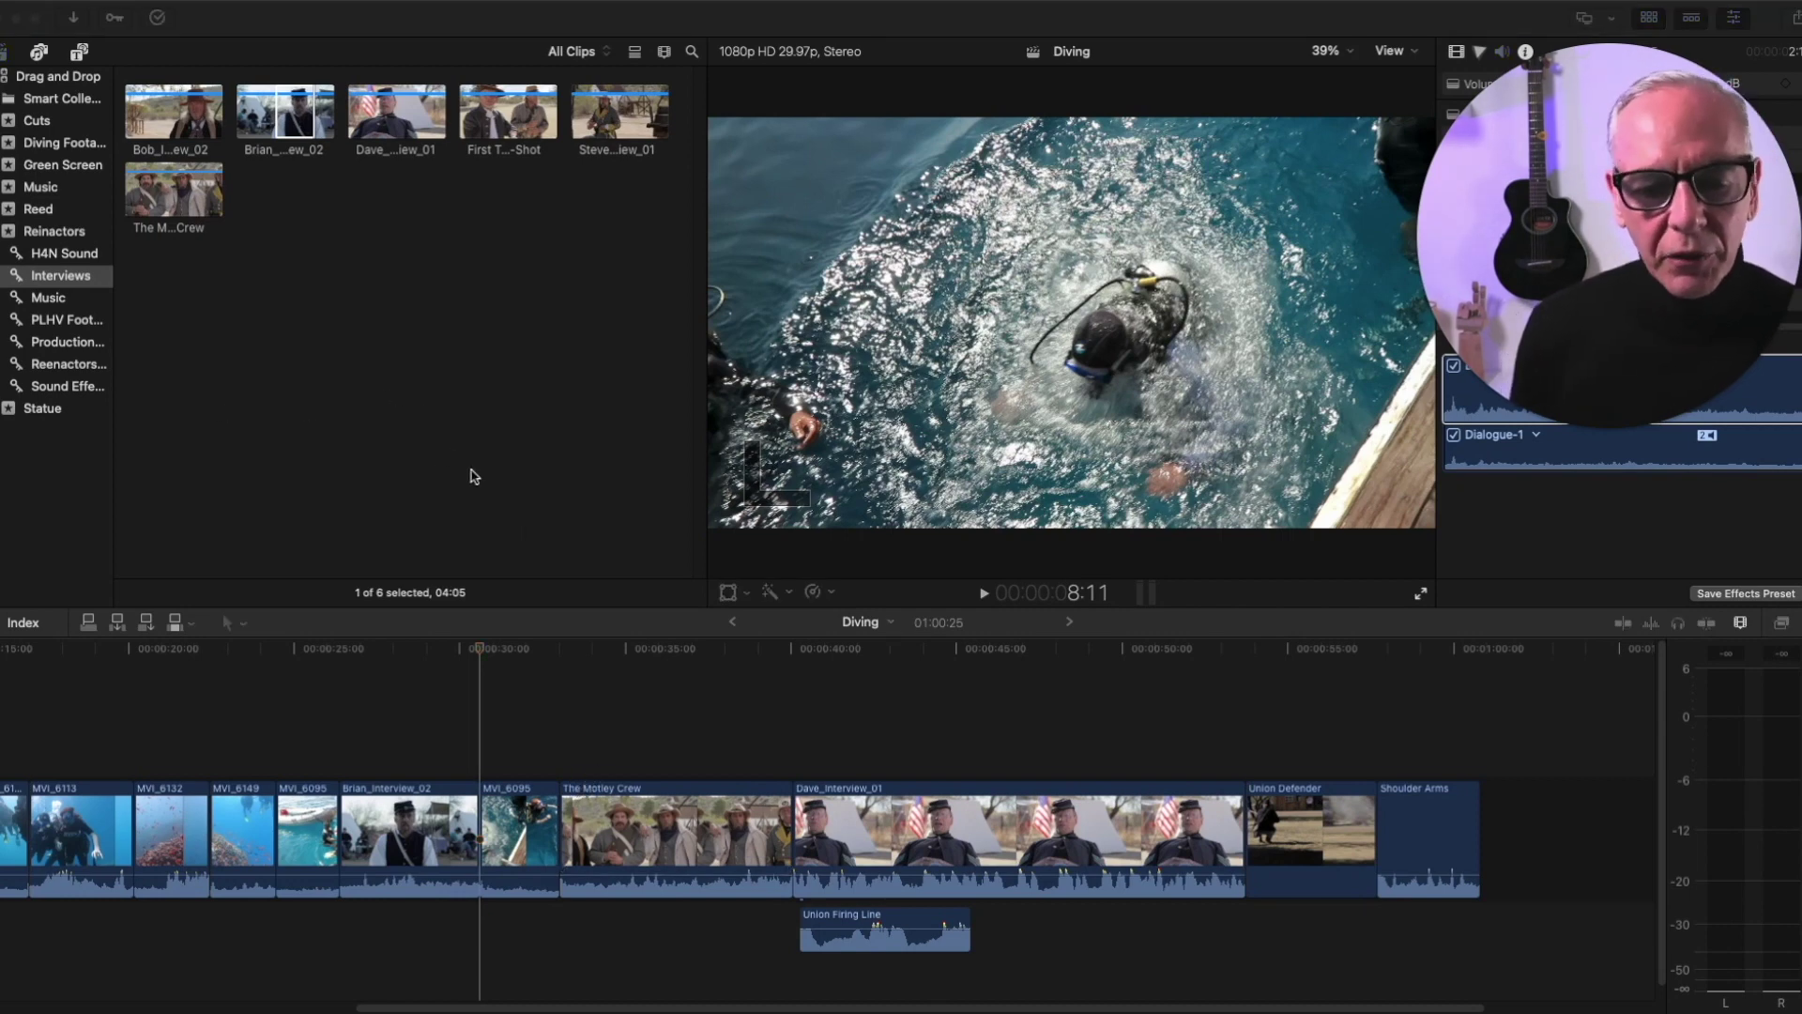
Open the Fine Cut project from the Cuts event in the timeline
{"action": "left_click", "coordinate": [893, 623]}
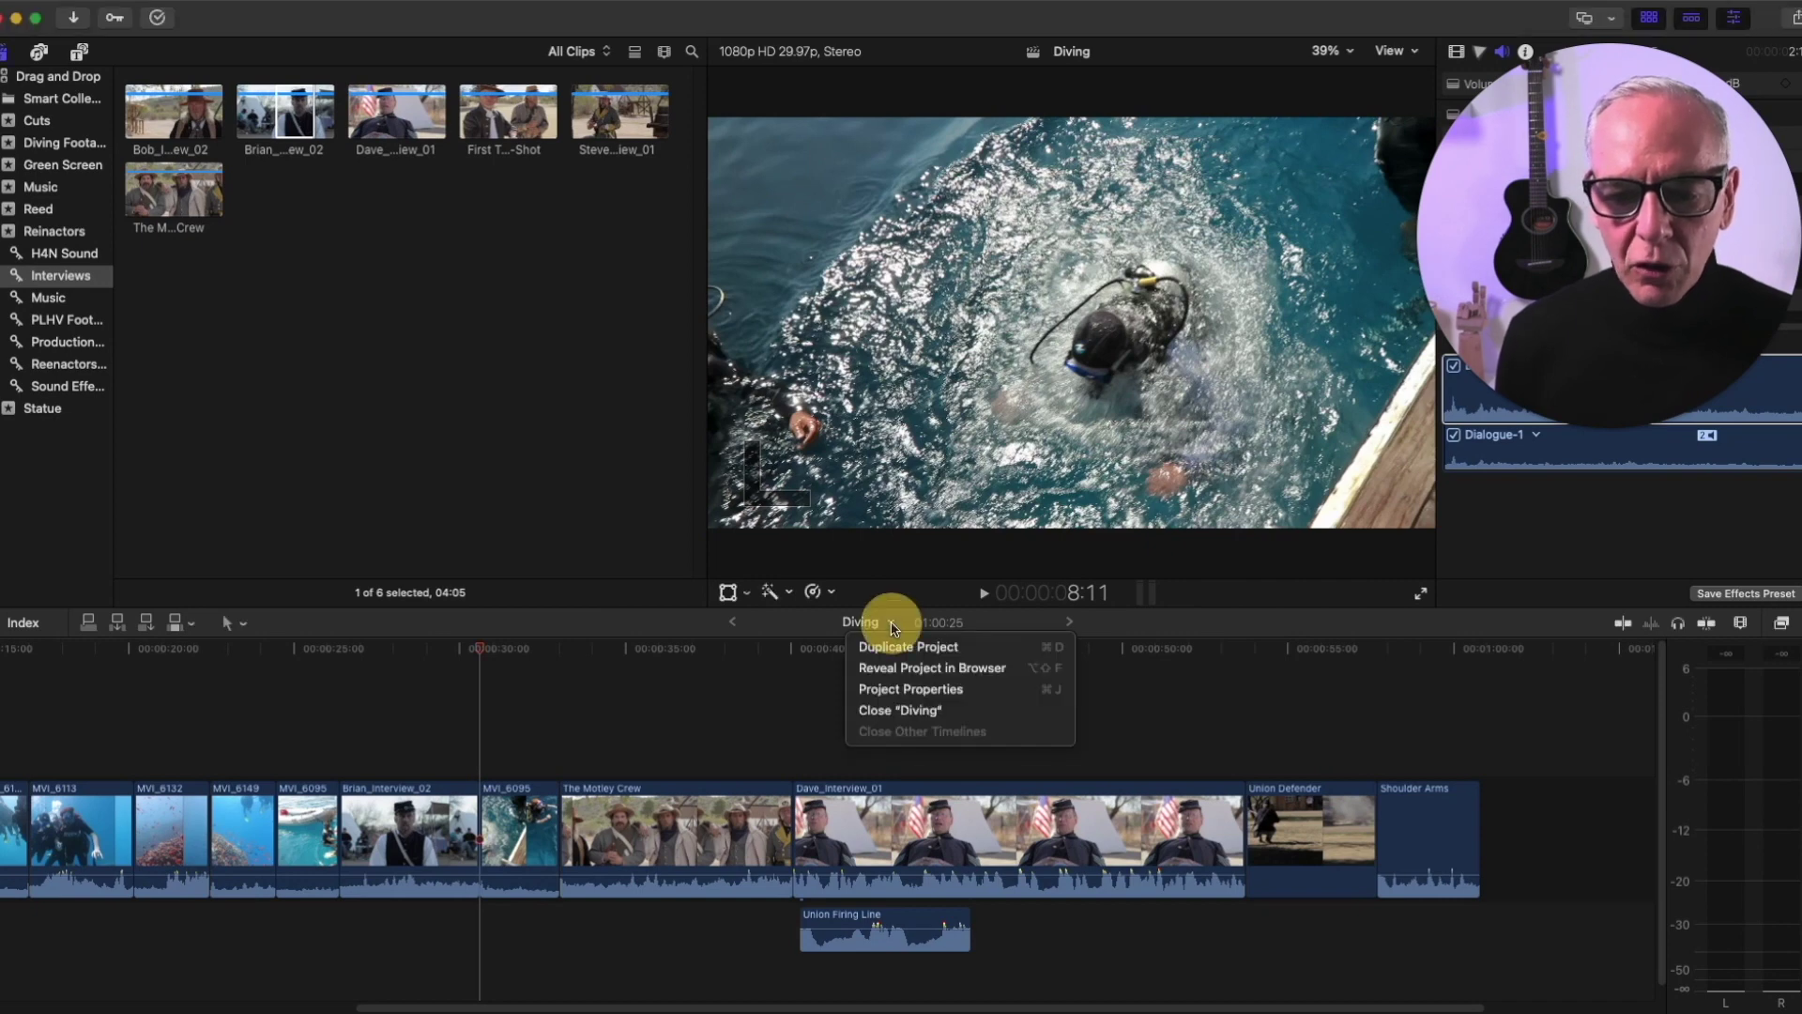
{"action": "left_click", "coordinate": [491, 429]}
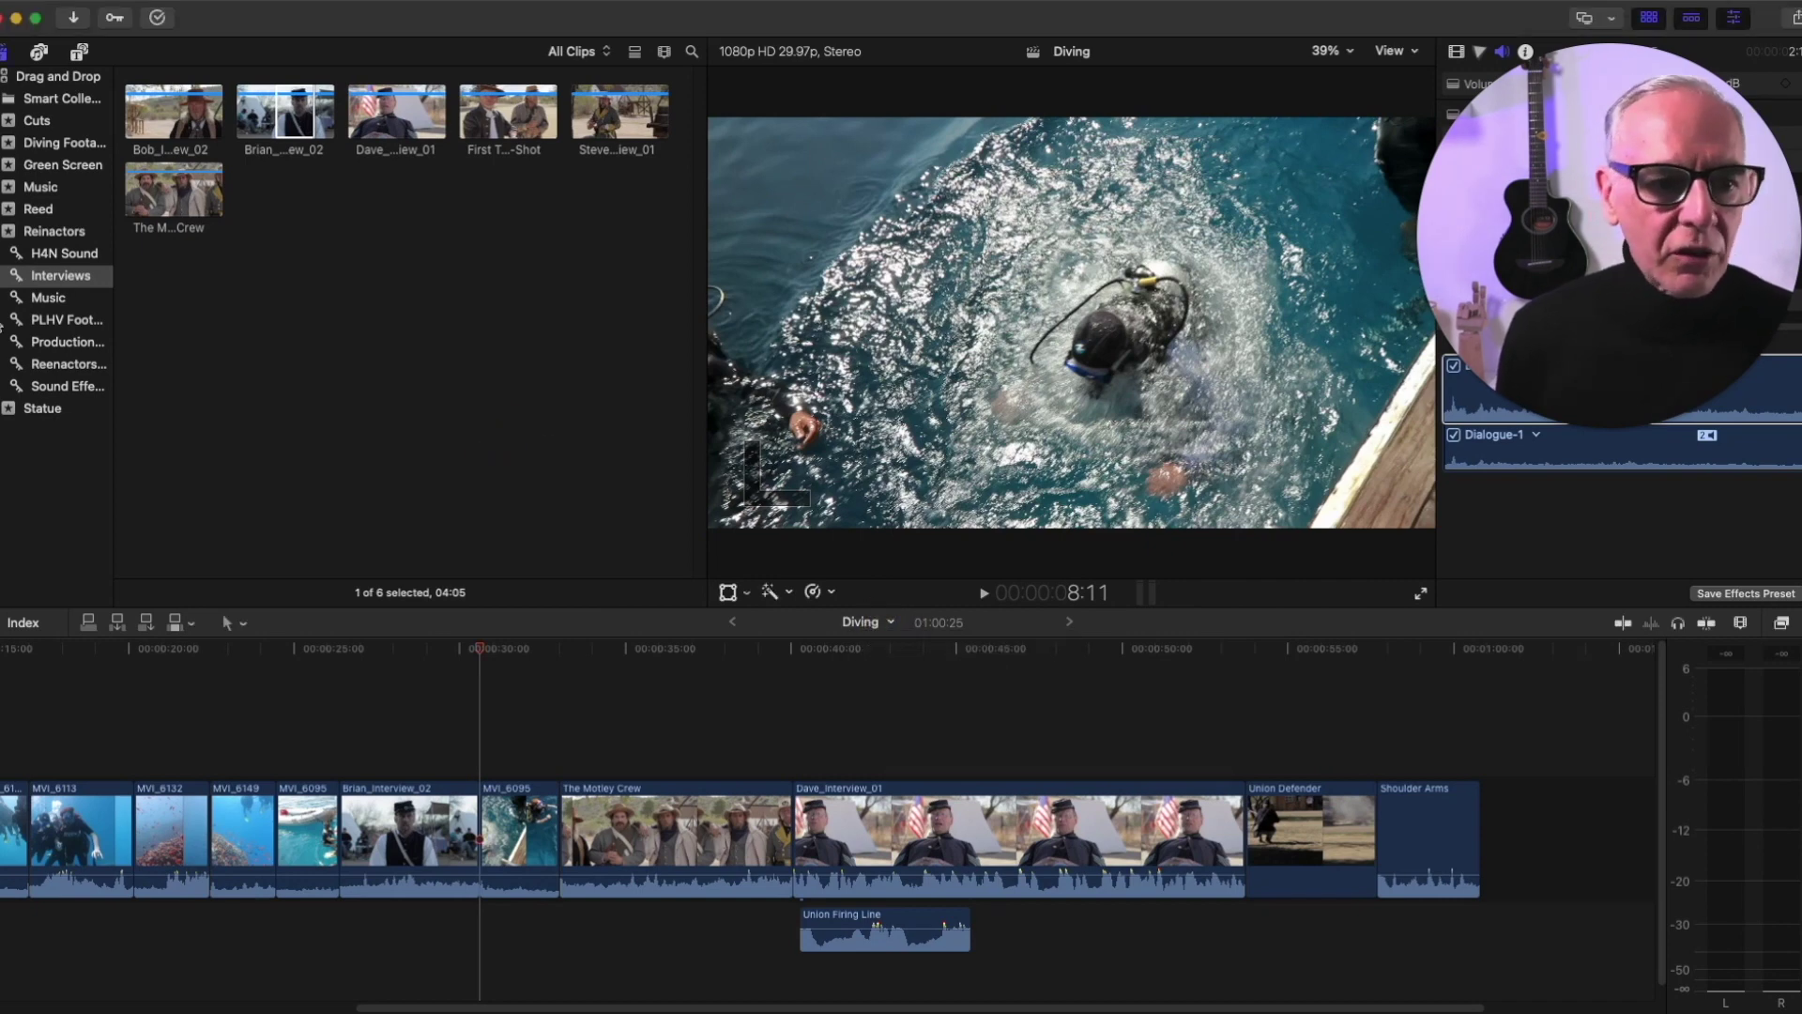
{"action": "left_click", "coordinate": [39, 121]}
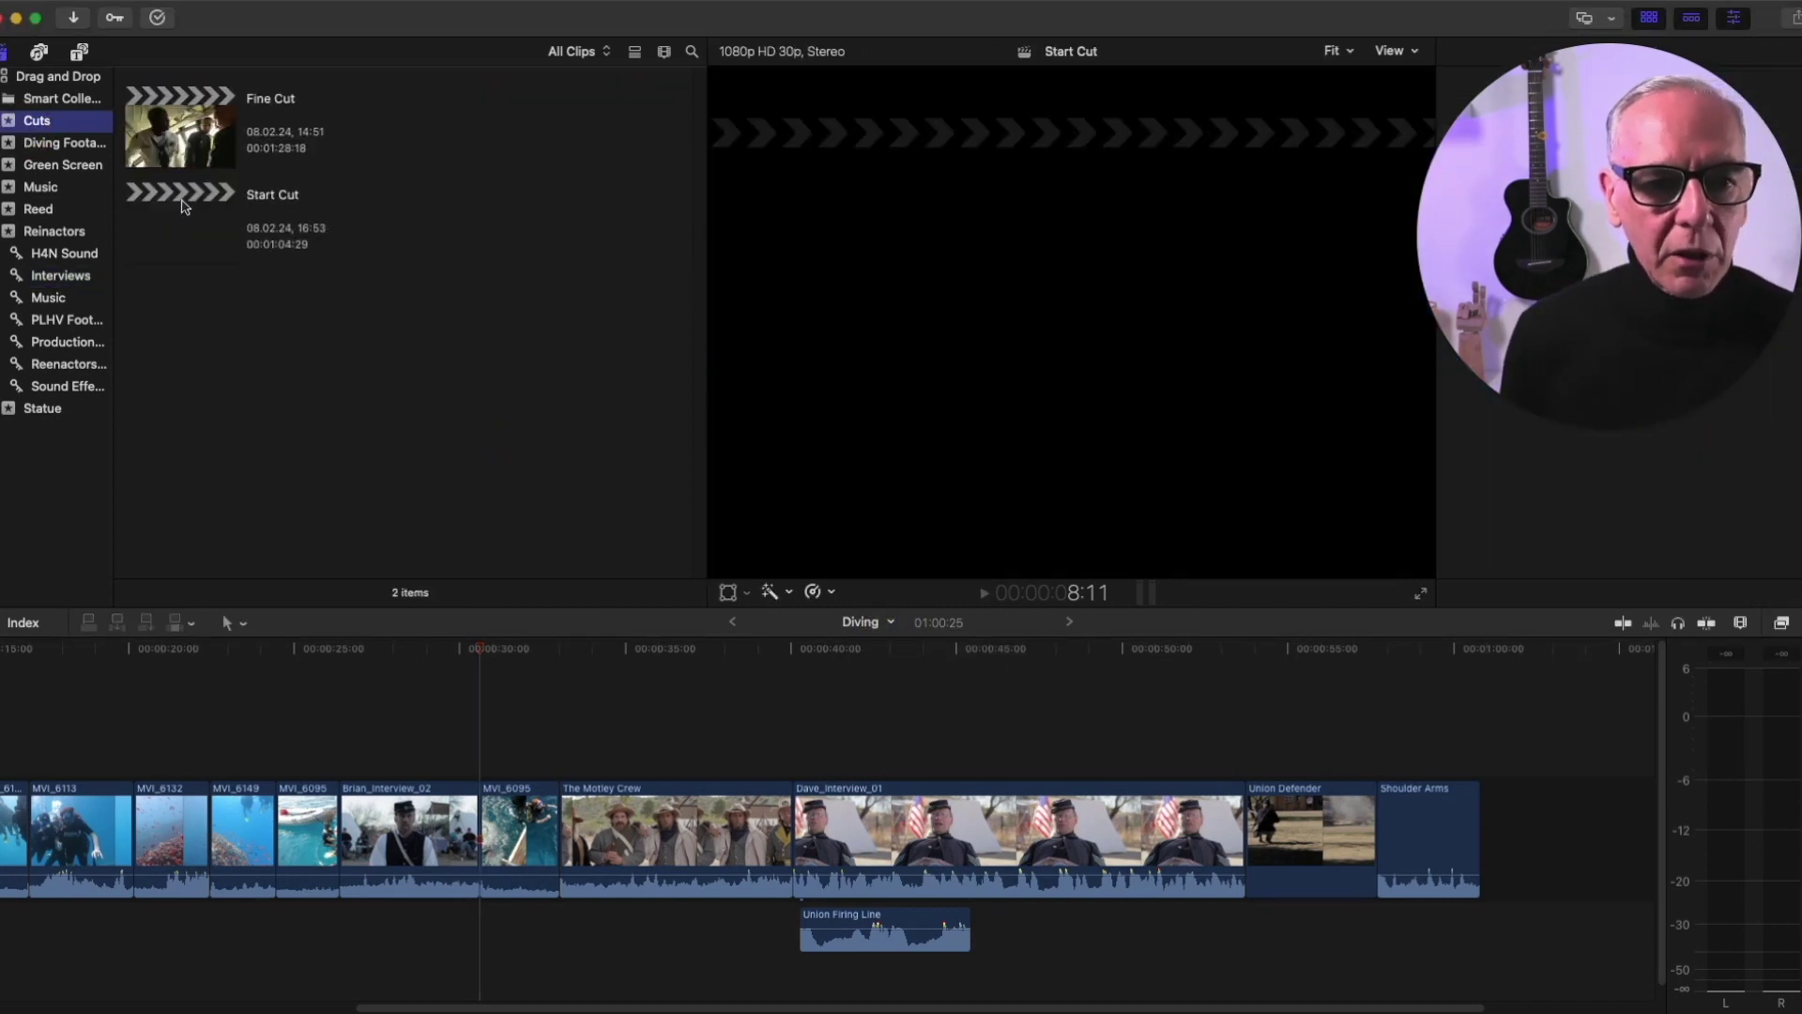
{"action": "double_click", "coordinate": [184, 131]}
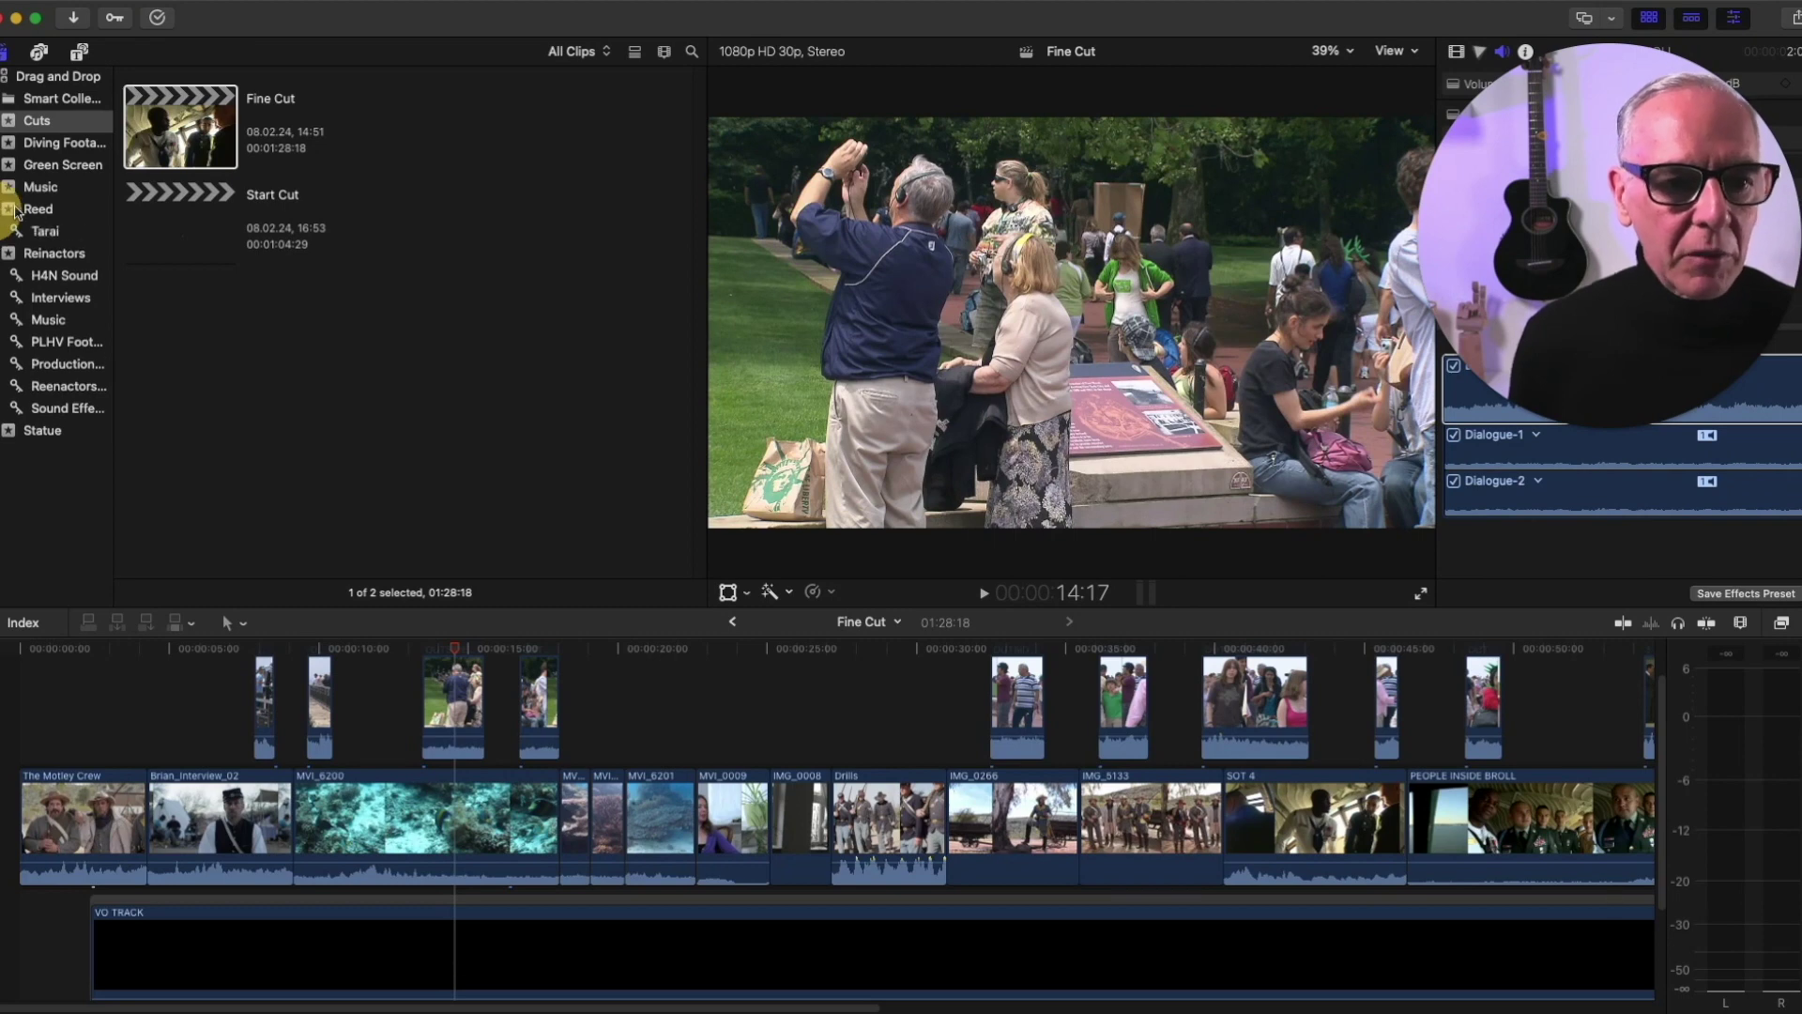
Mark a range of 9:10 in the Reed event's MVI_0010 clip and place the playhead at 23:14 in the timeline
{"action": "left_click", "coordinate": [47, 232]}
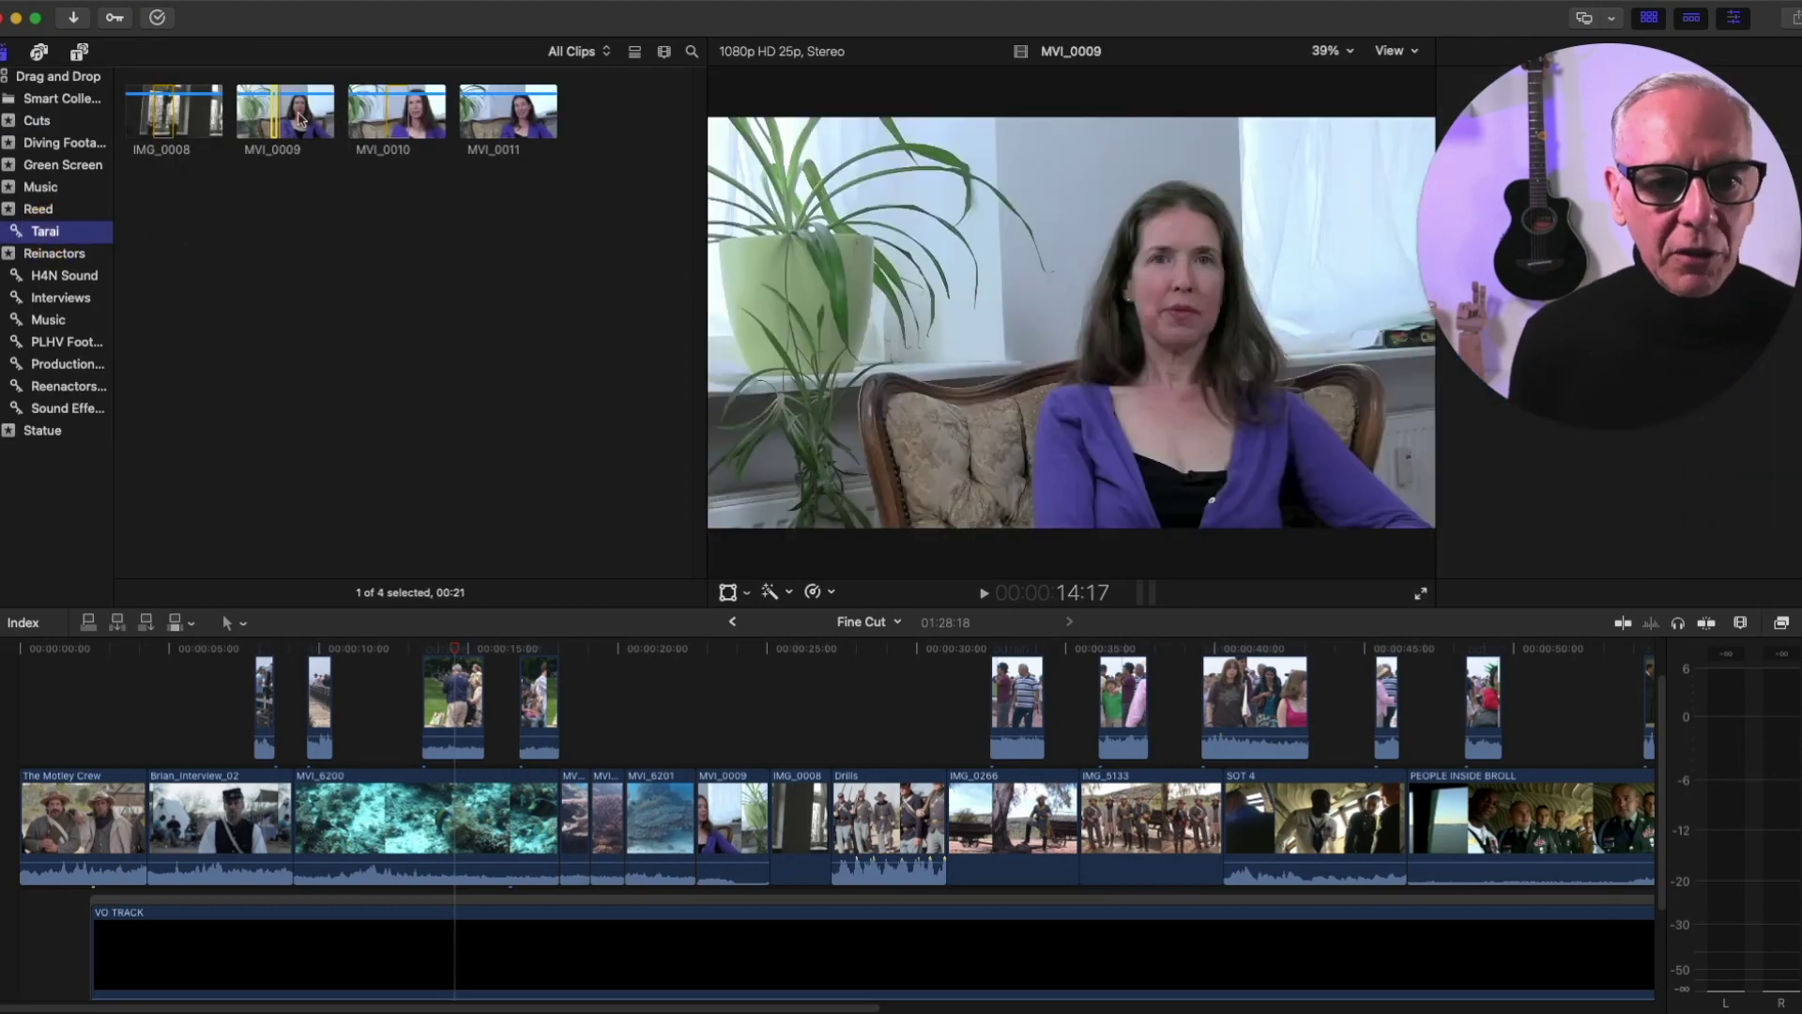
{"action": "left_click", "coordinate": [379, 125]}
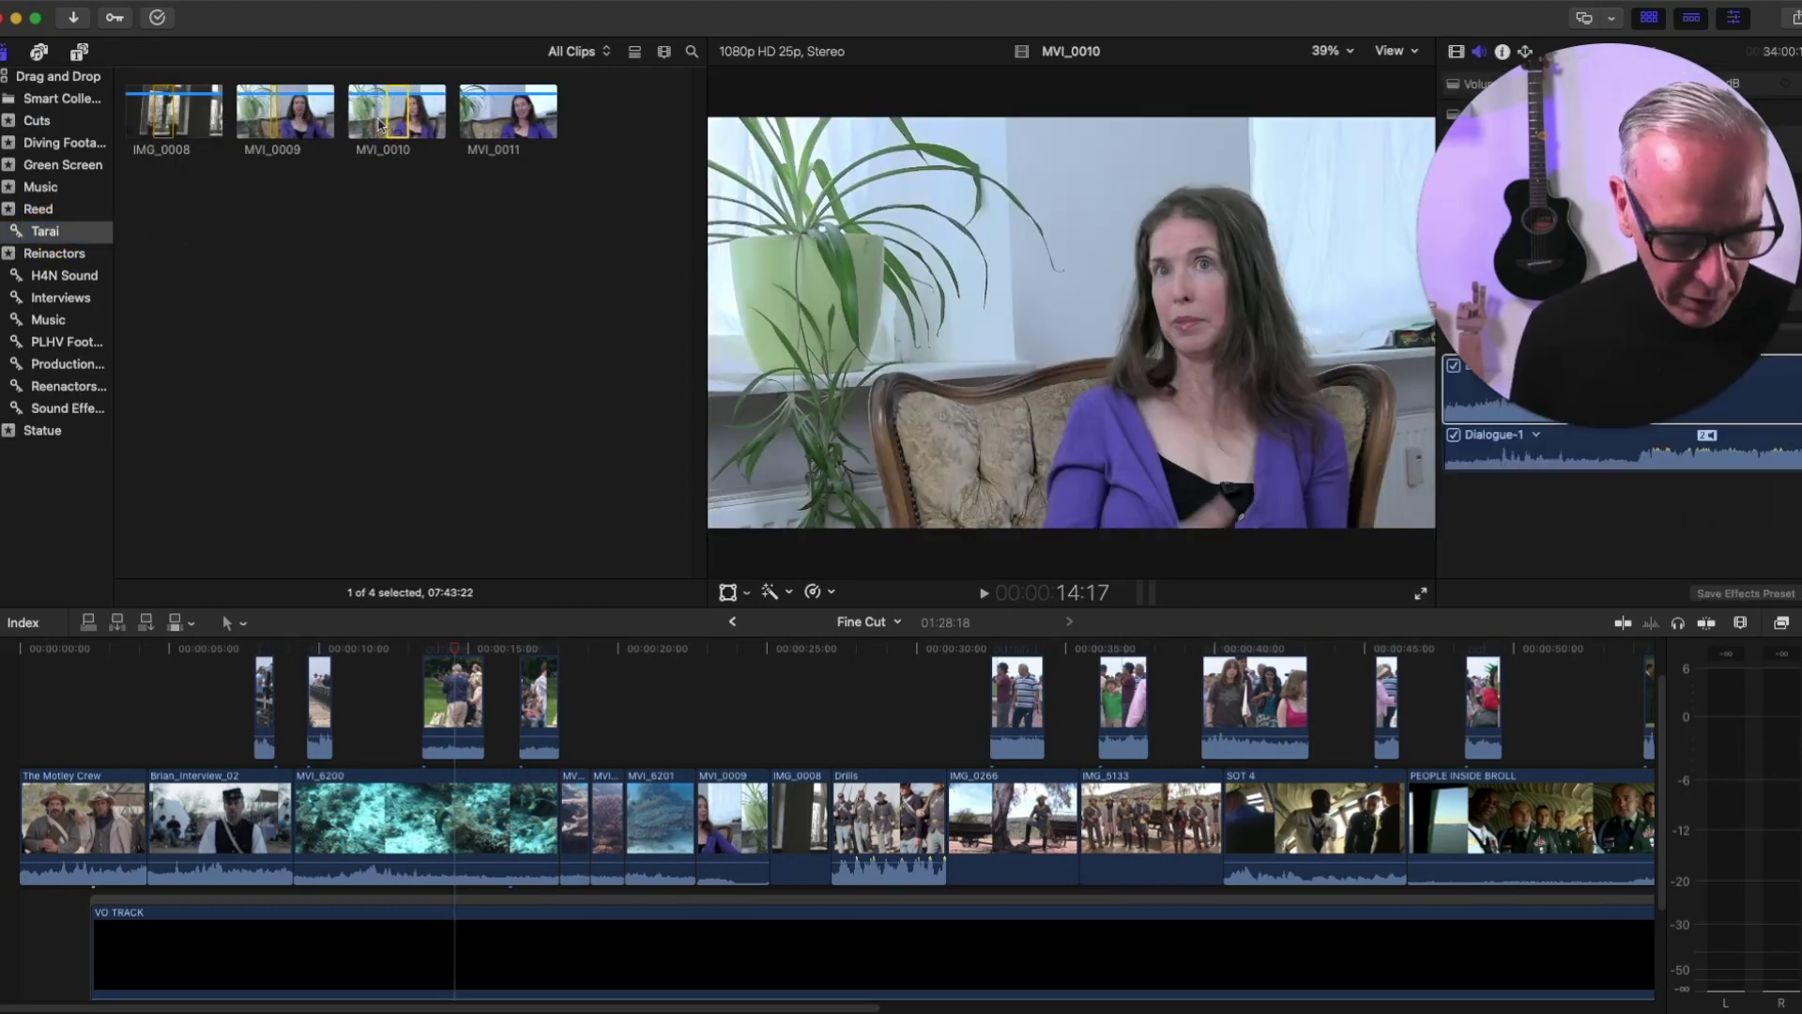
{"action": "key", "text": "i"}
{"action": "key", "text": "space"}
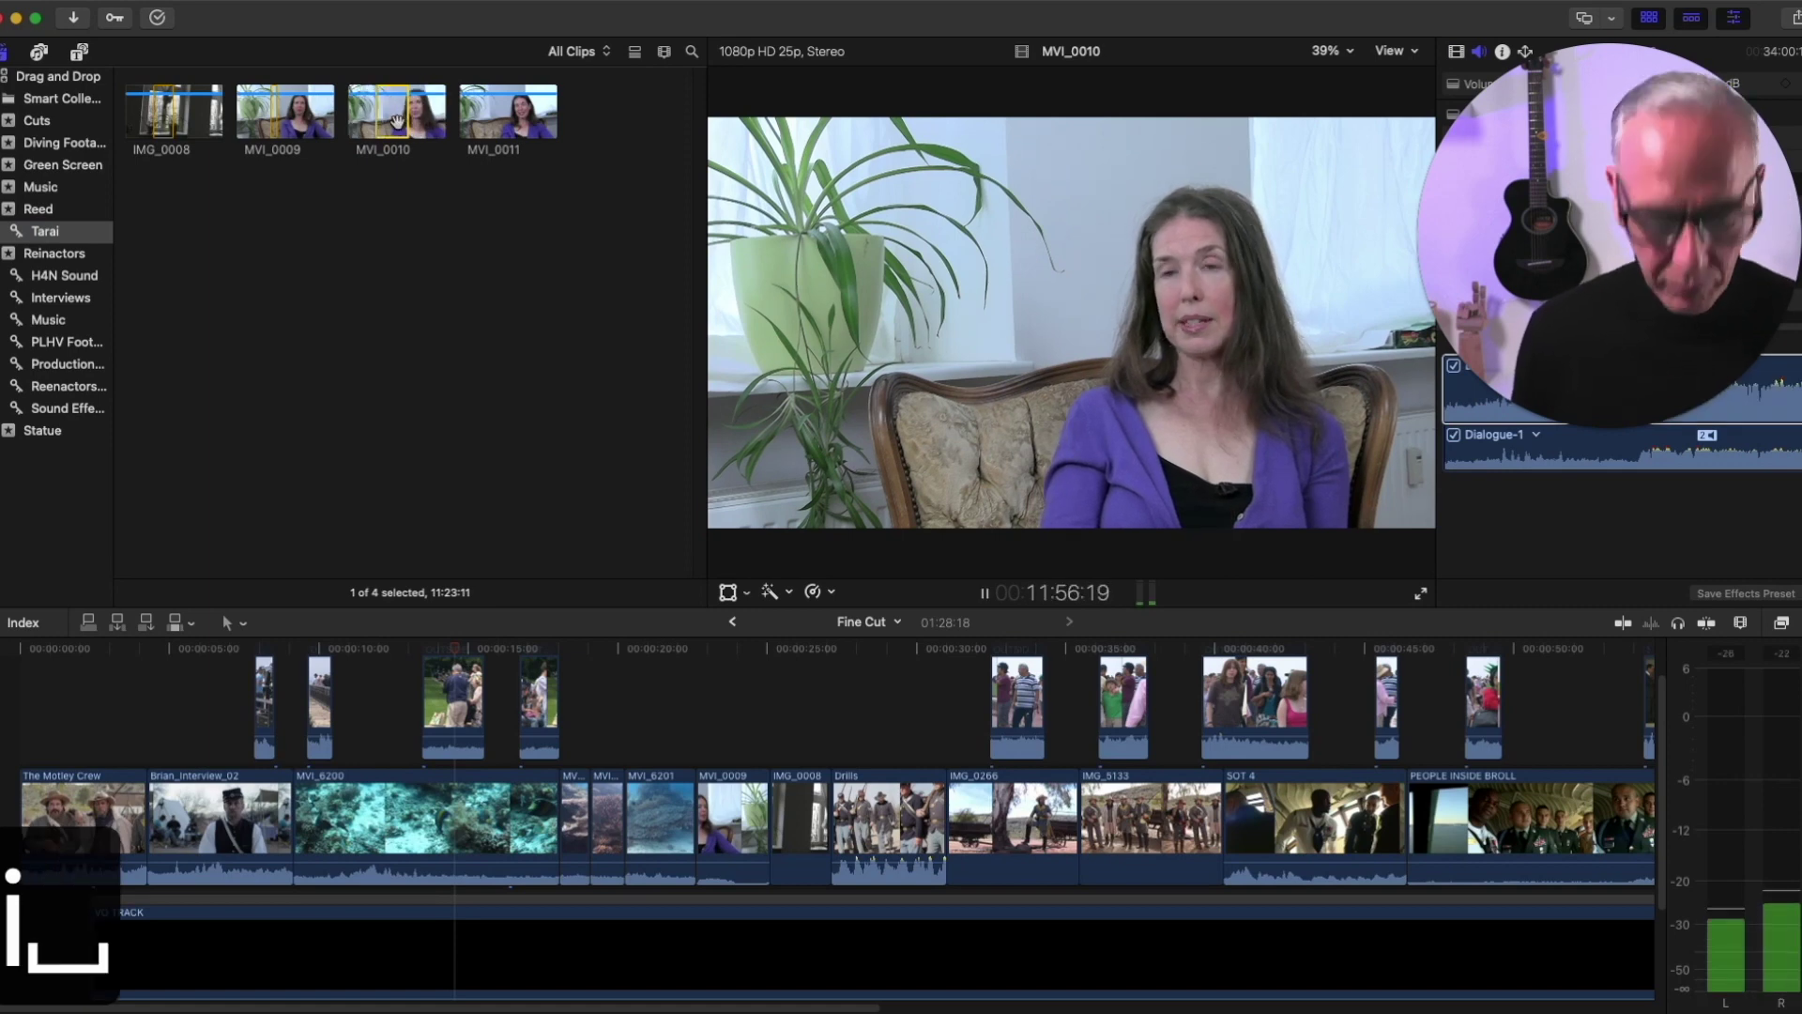
{"action": "key", "text": "l"}
{"action": "key", "text": "l"}
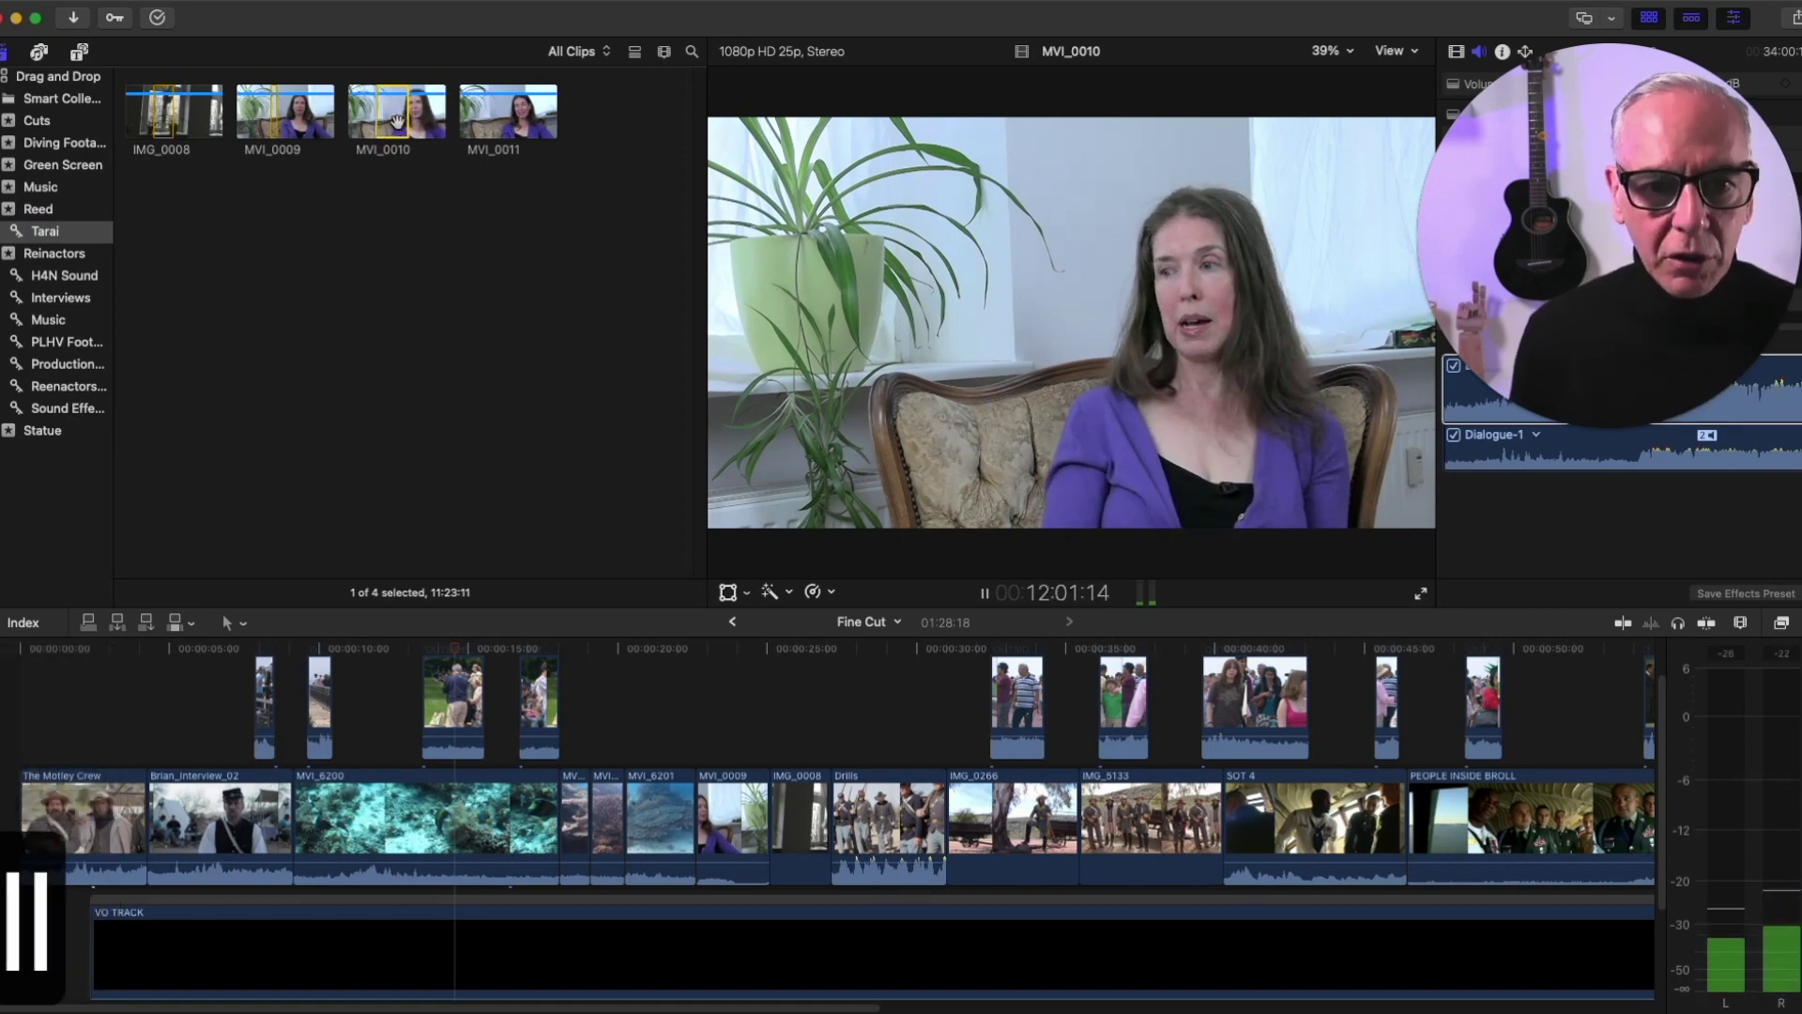
{"action": "key", "text": "space"}
{"action": "key", "text": "o"}
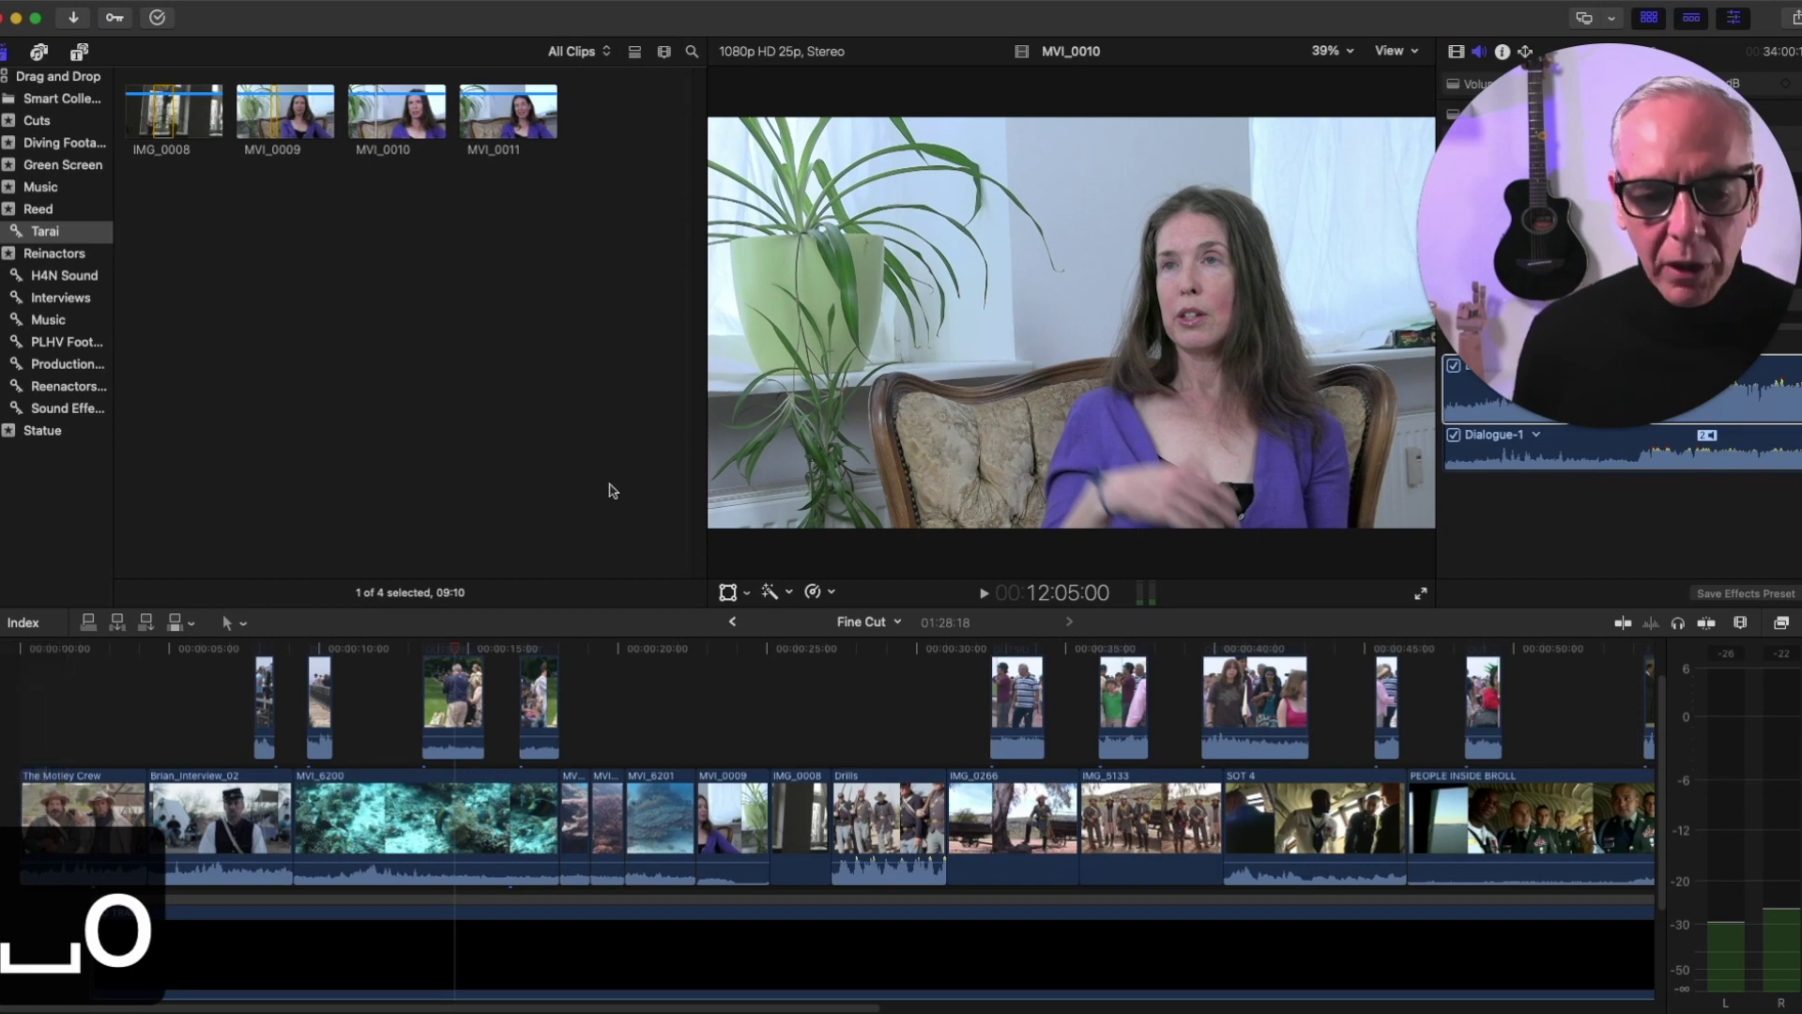
{"action": "left_click", "coordinate": [719, 647]}
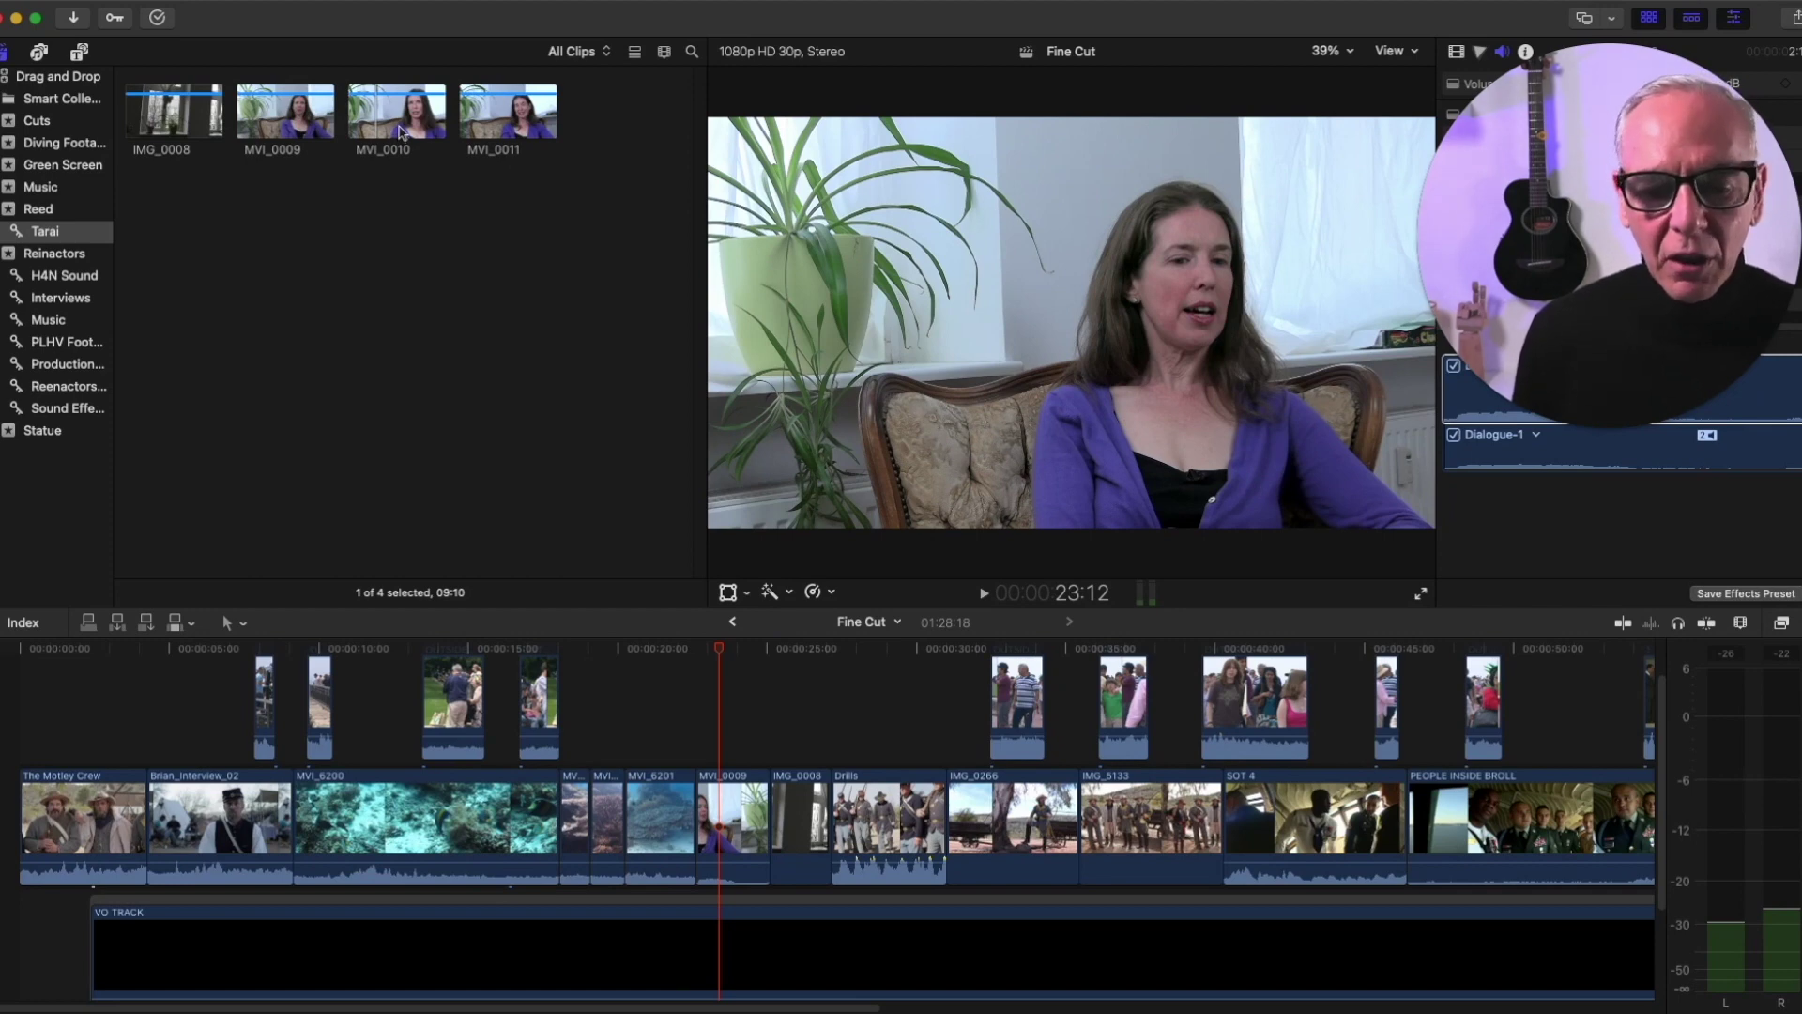
{"action": "left_click", "coordinate": [721, 649]}
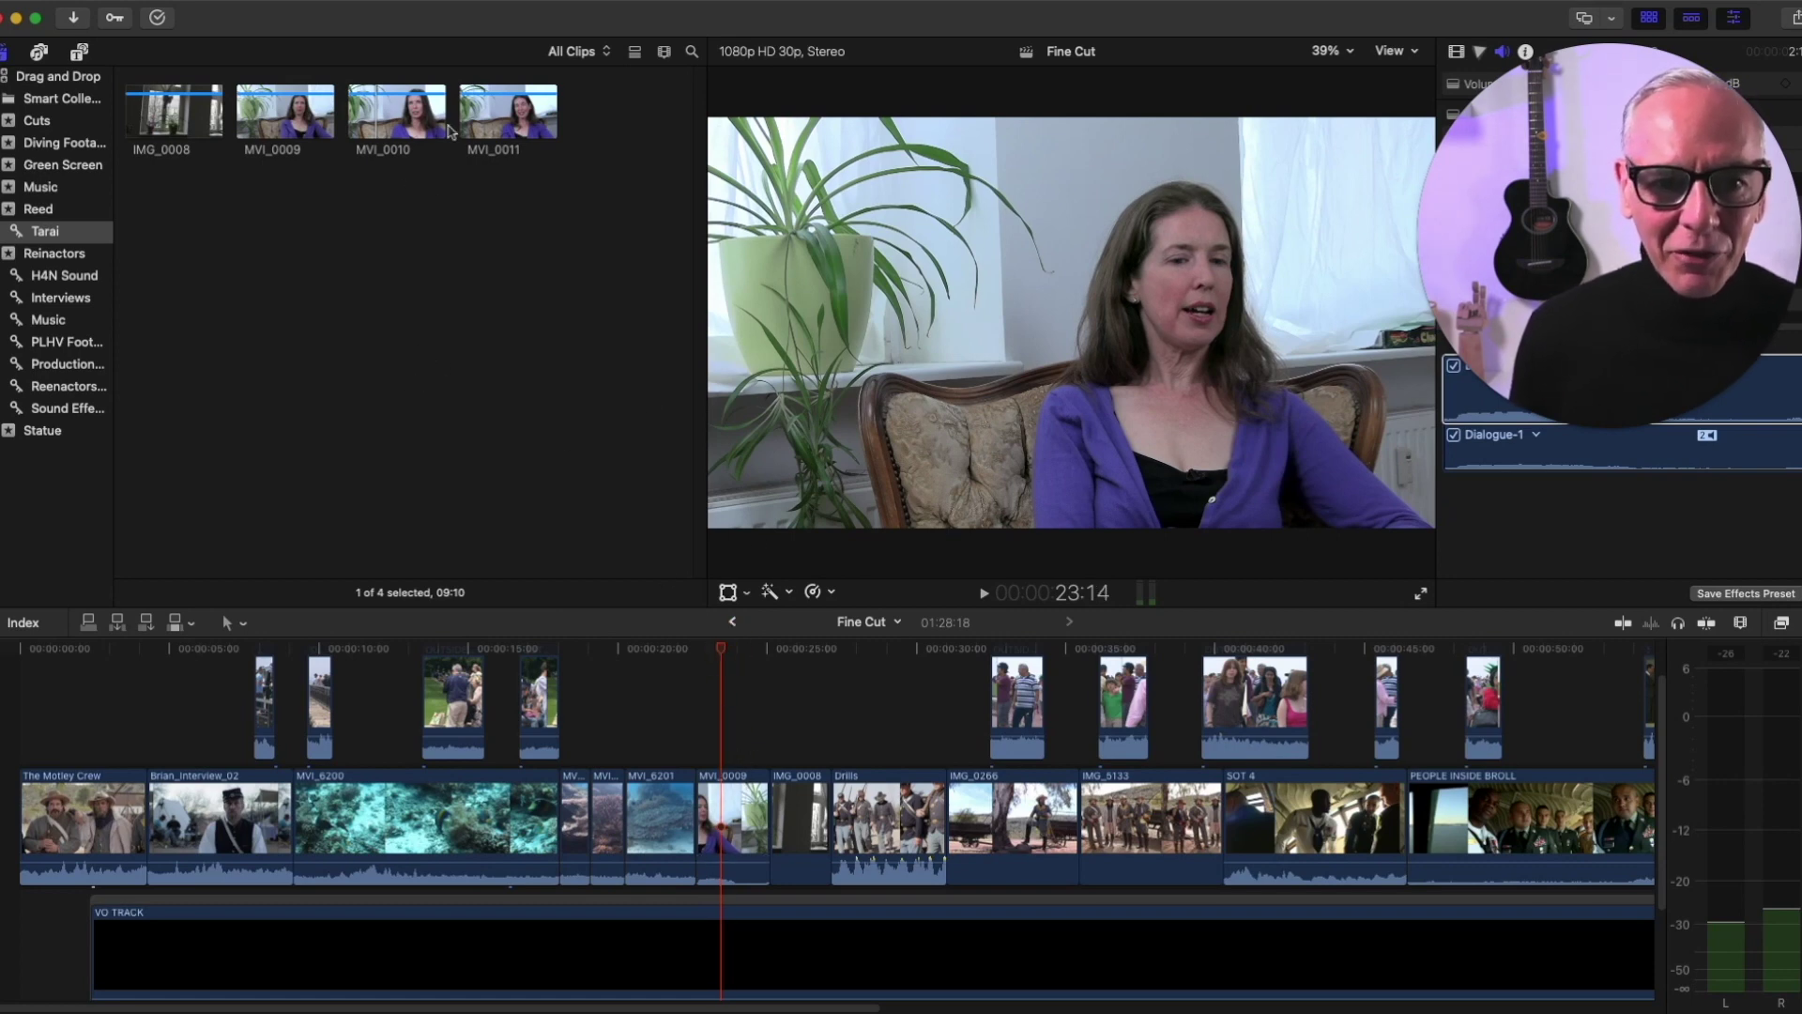
Enlarge the browser clip thumbnails and set the filmstrip duration to 10m per thumbnail
{"action": "left_click", "coordinate": [662, 54]}
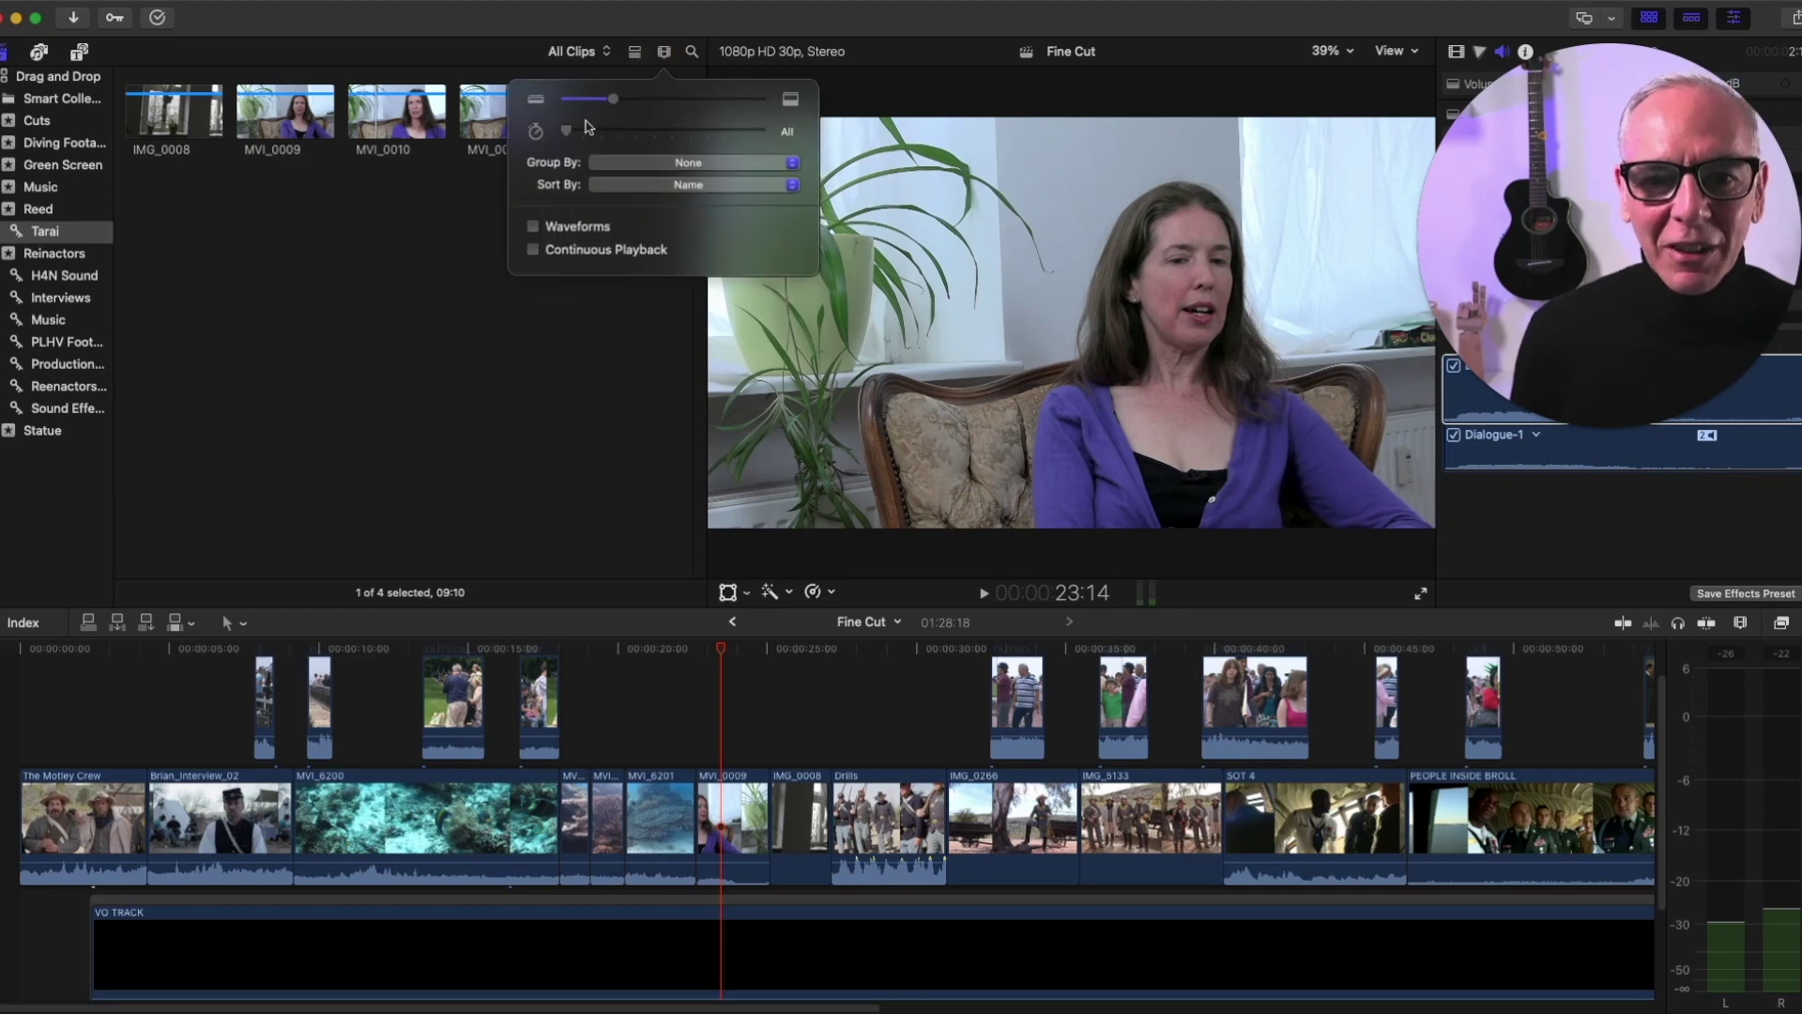
{"action": "left_click_drag", "start_coordinate": [567, 133], "coordinate": [644, 99]}
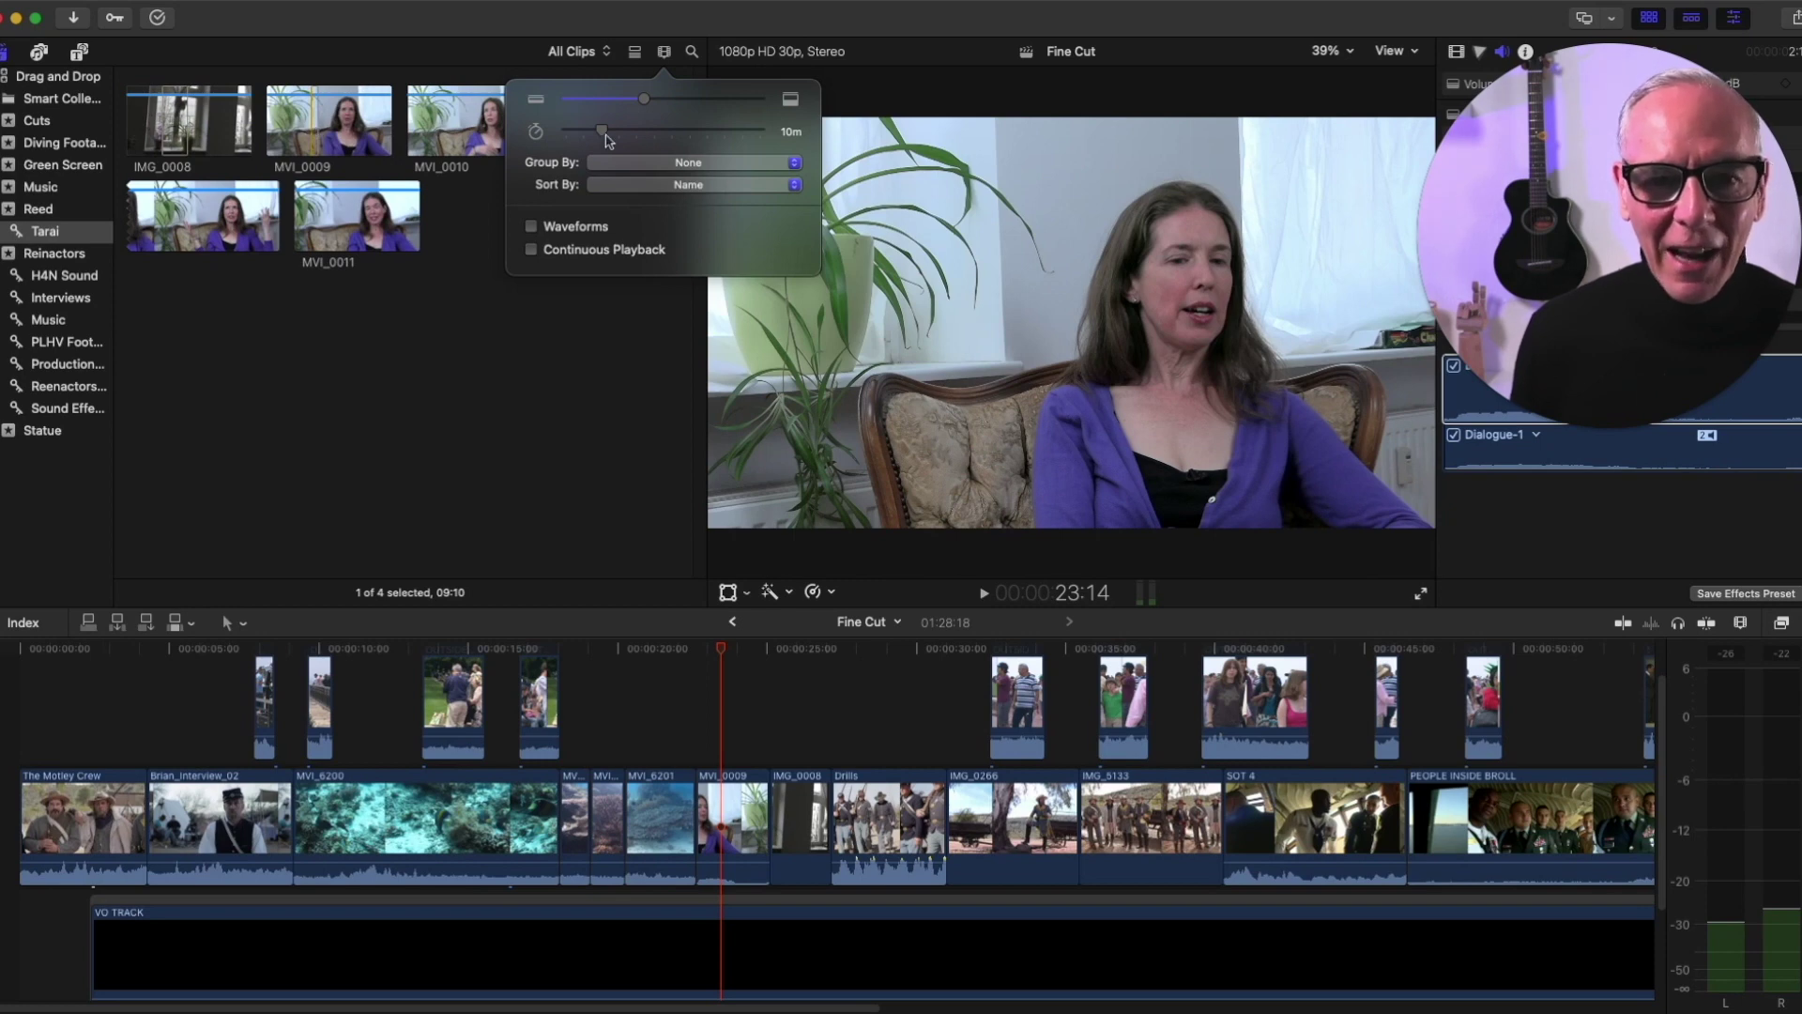
{"action": "left_click", "coordinate": [472, 398]}
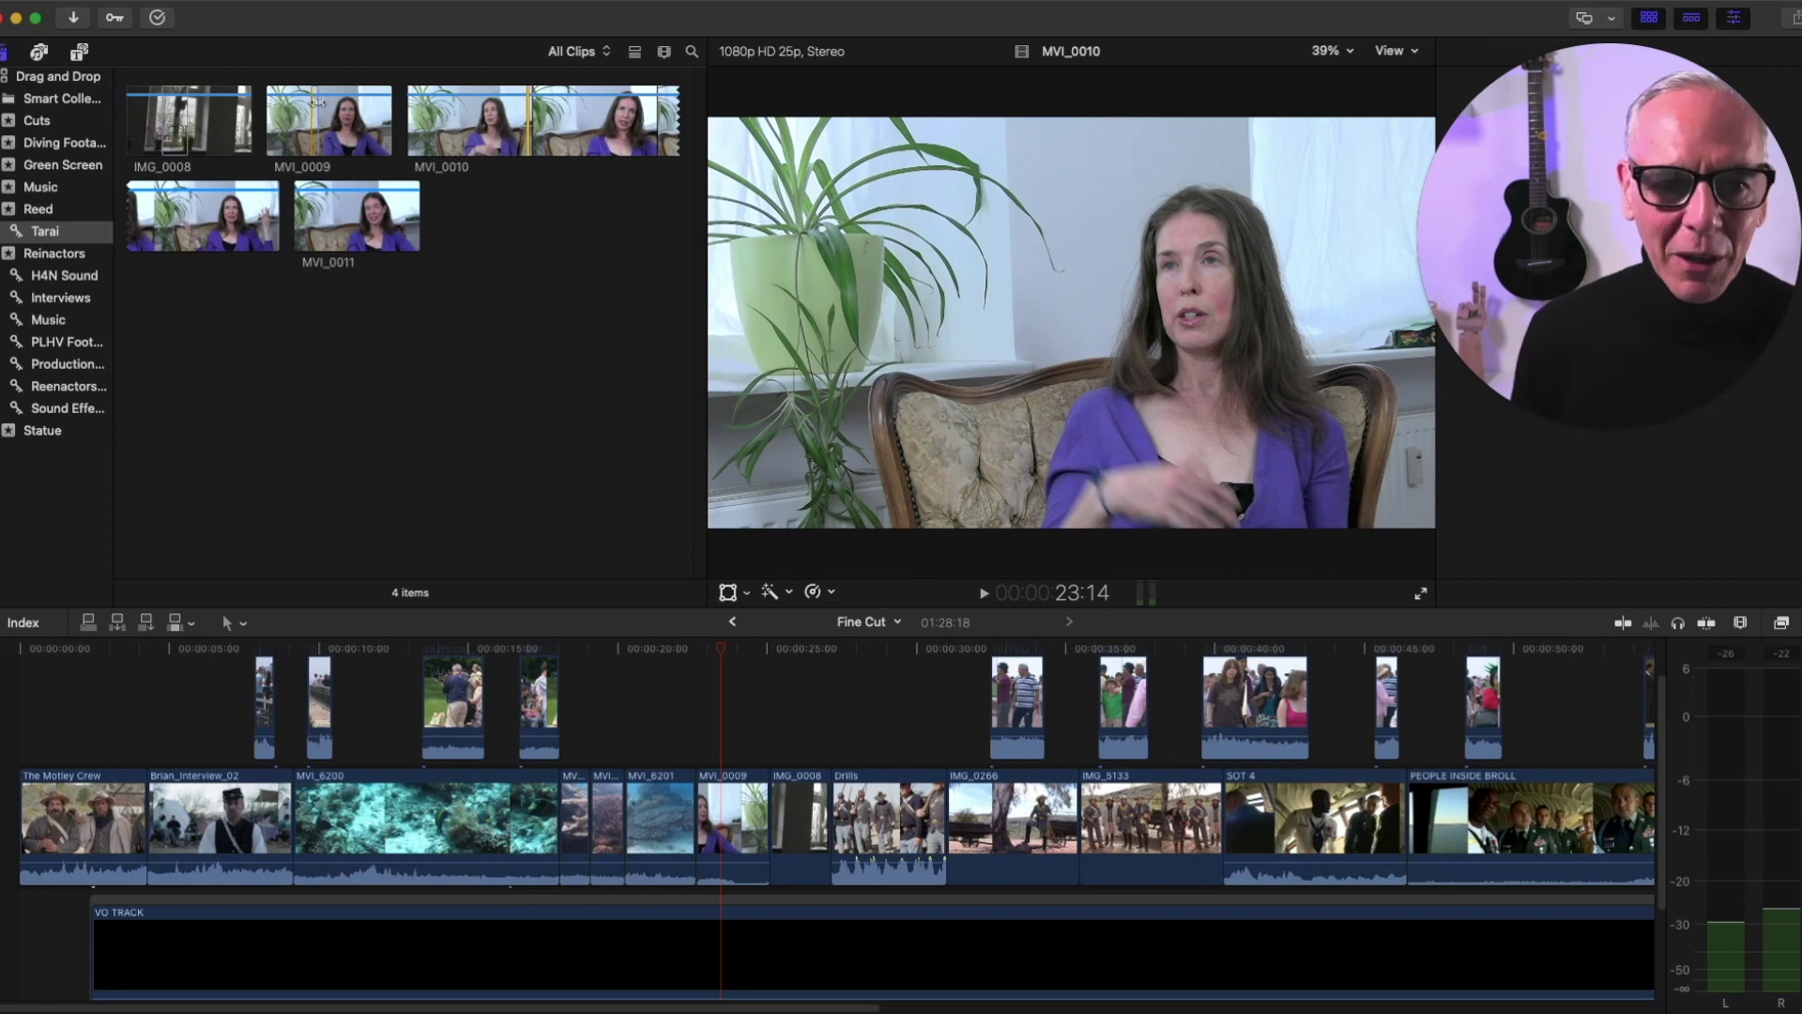
Insert the whole MVI_0010 clip at 22:19 and the marked 2:17 range of MVI_0011 between the IMG_0266 and IMG_5133 clips
{"action": "left_click_drag", "start_coordinate": [719, 649], "coordinate": [710, 659]}
{"action": "key", "text": "super+4"}
{"action": "key", "text": "shift+Left"}
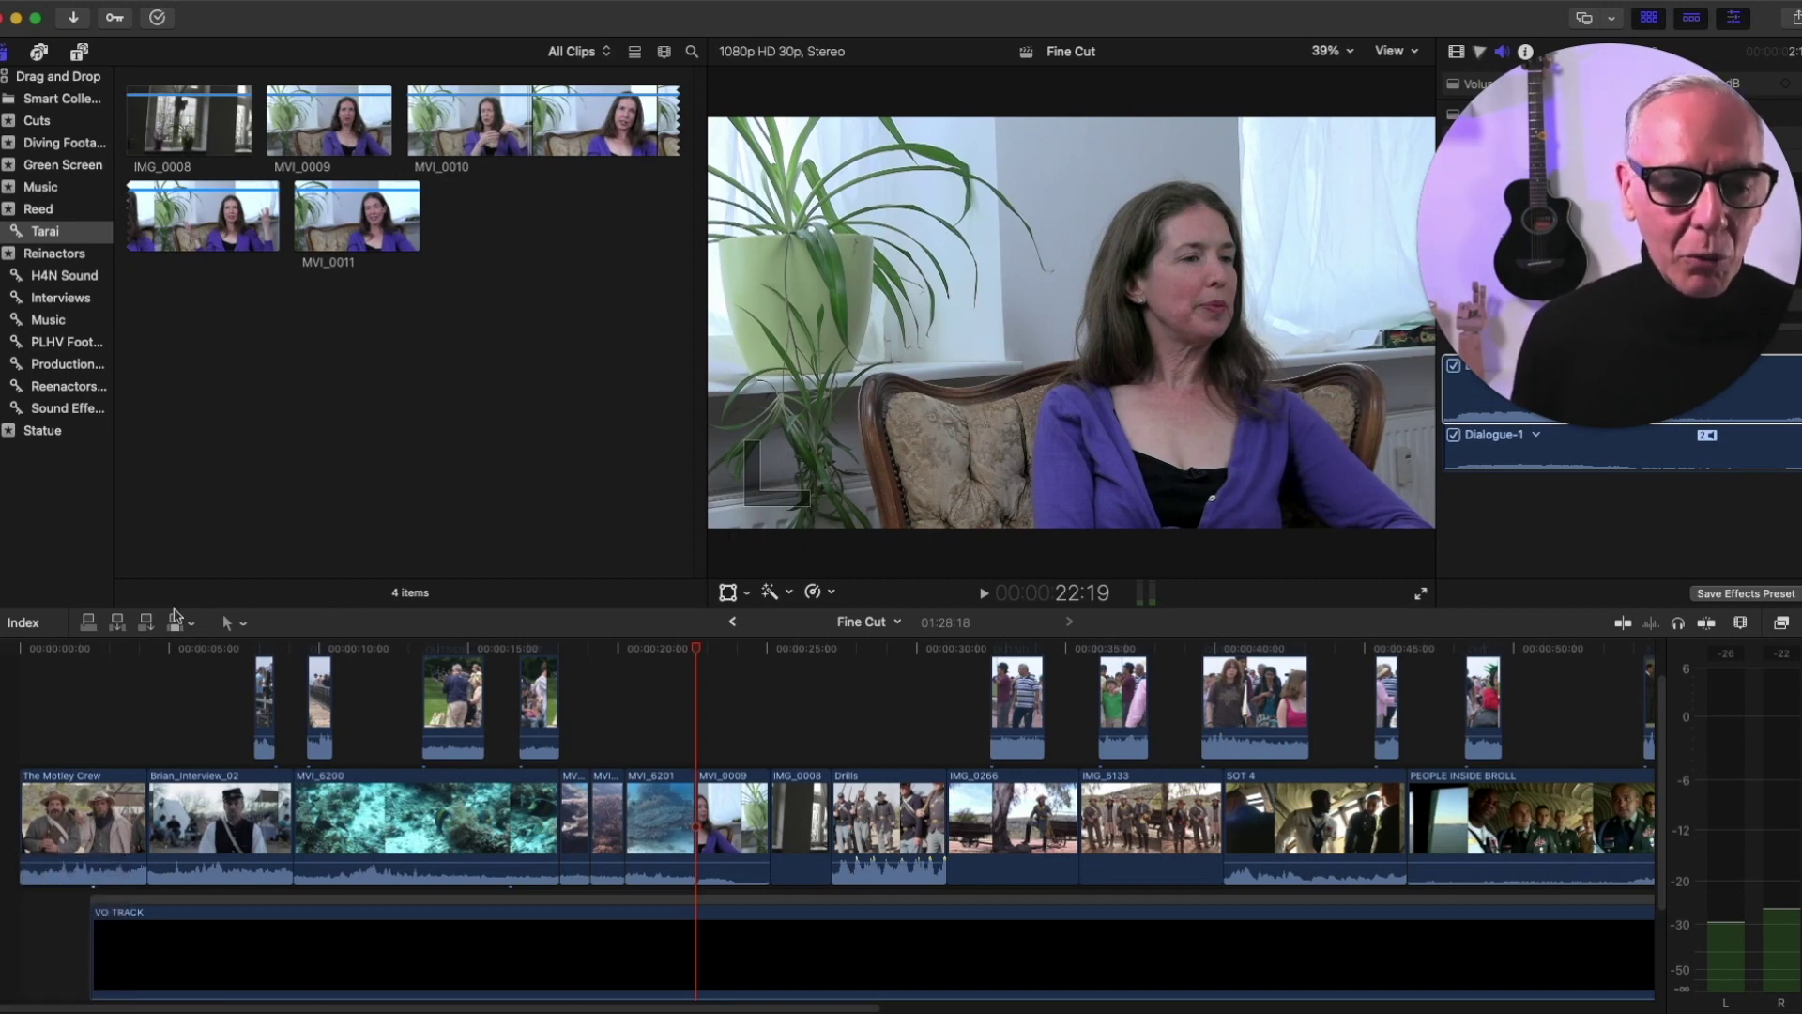
{"action": "left_click", "coordinate": [117, 623]}
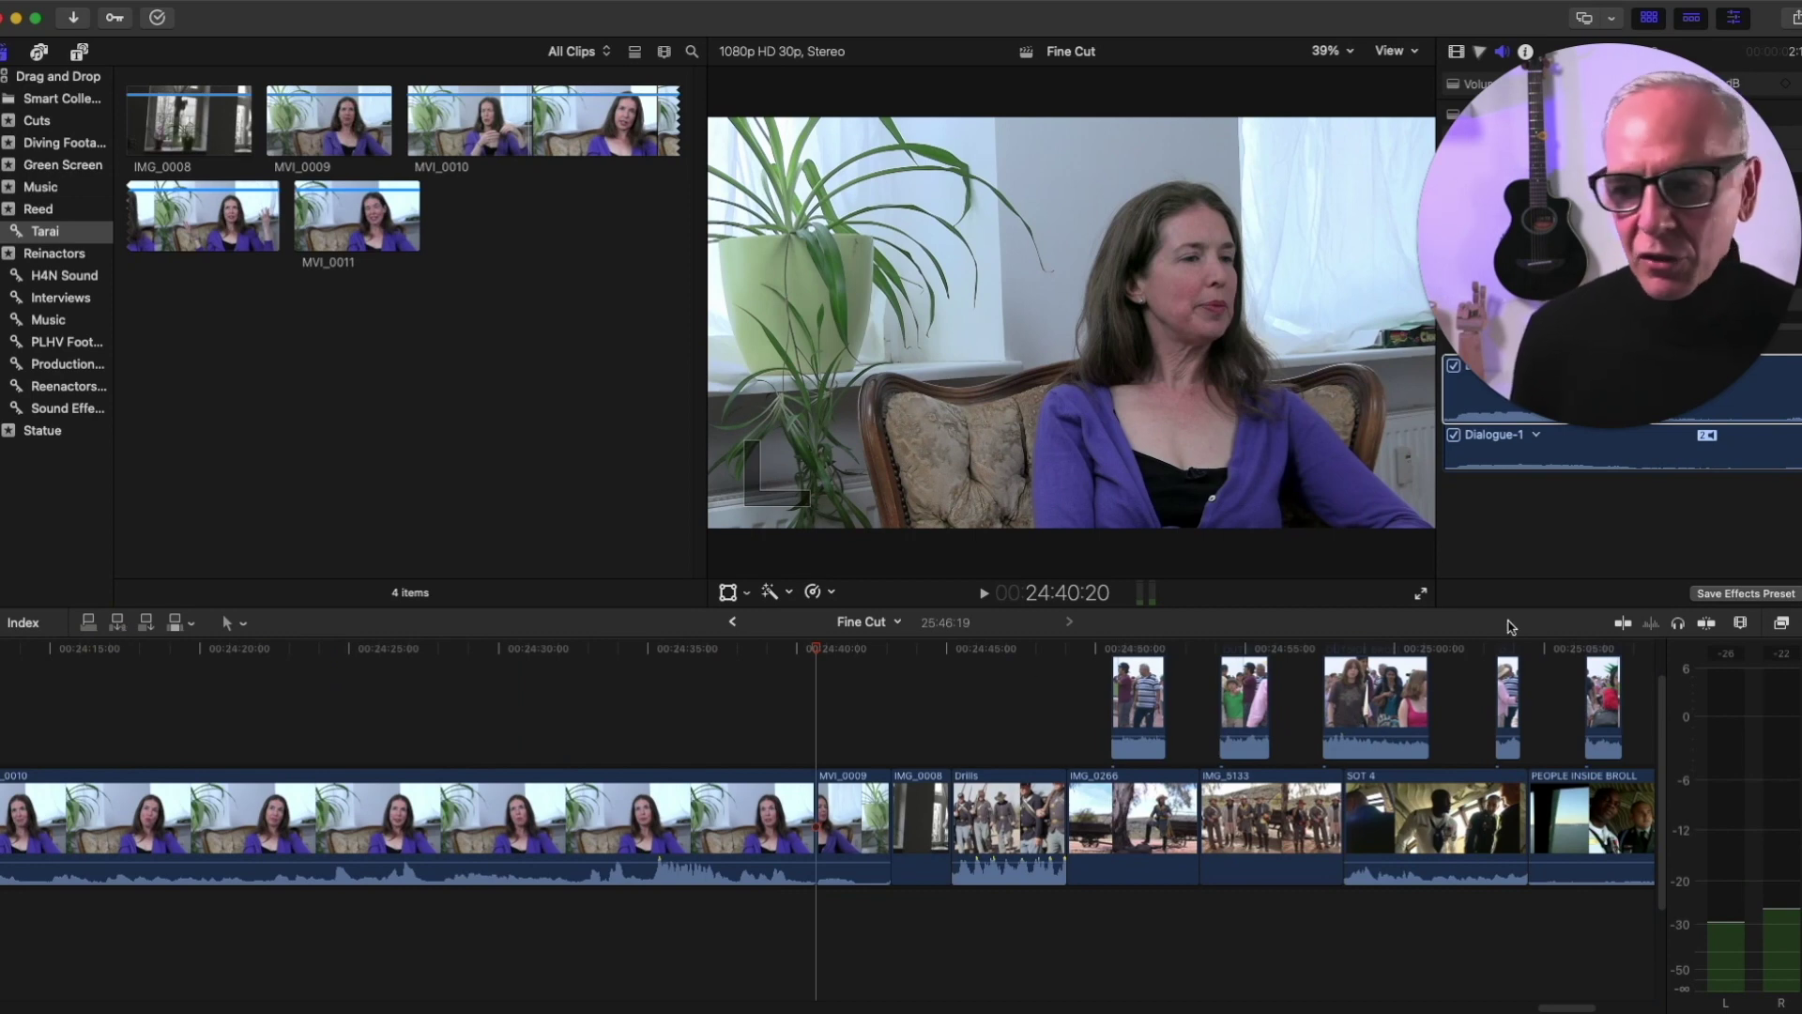
{"action": "key", "text": "w"}
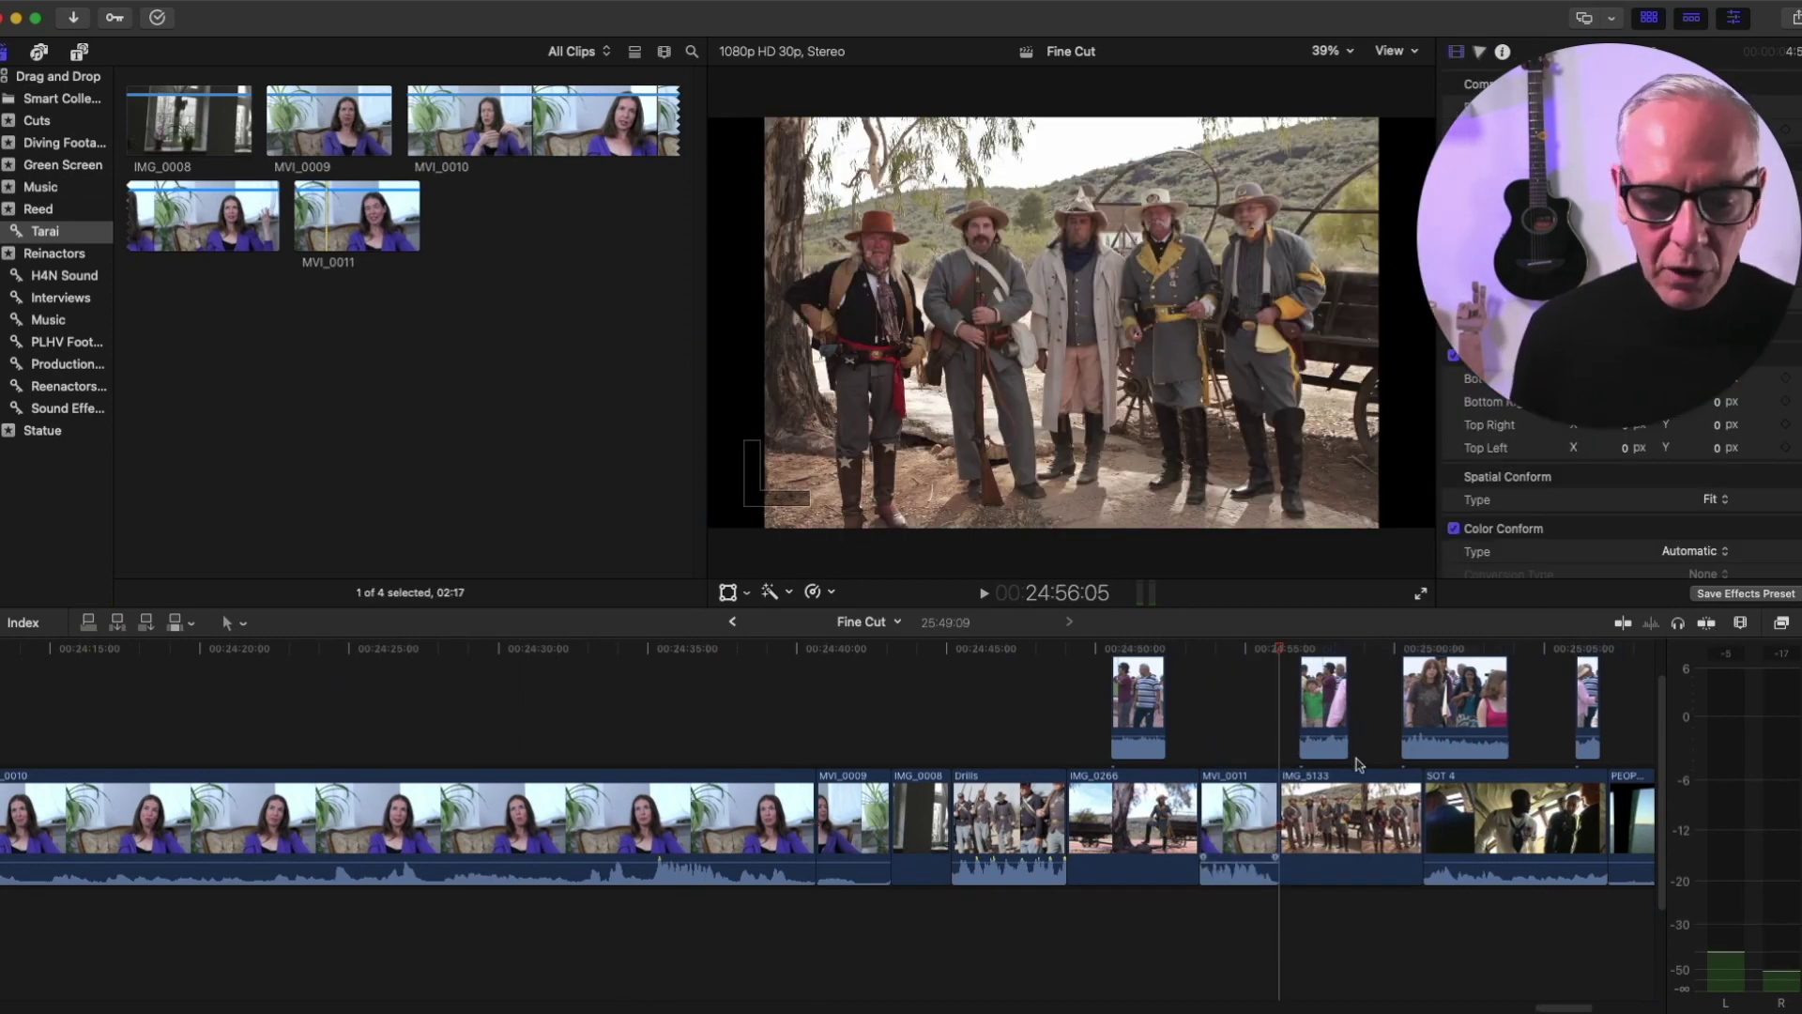
Delete the long MVI_0010 clip in front of the first MVI_0009 clip from the timeline
{"action": "left_click", "coordinate": [1741, 623]}
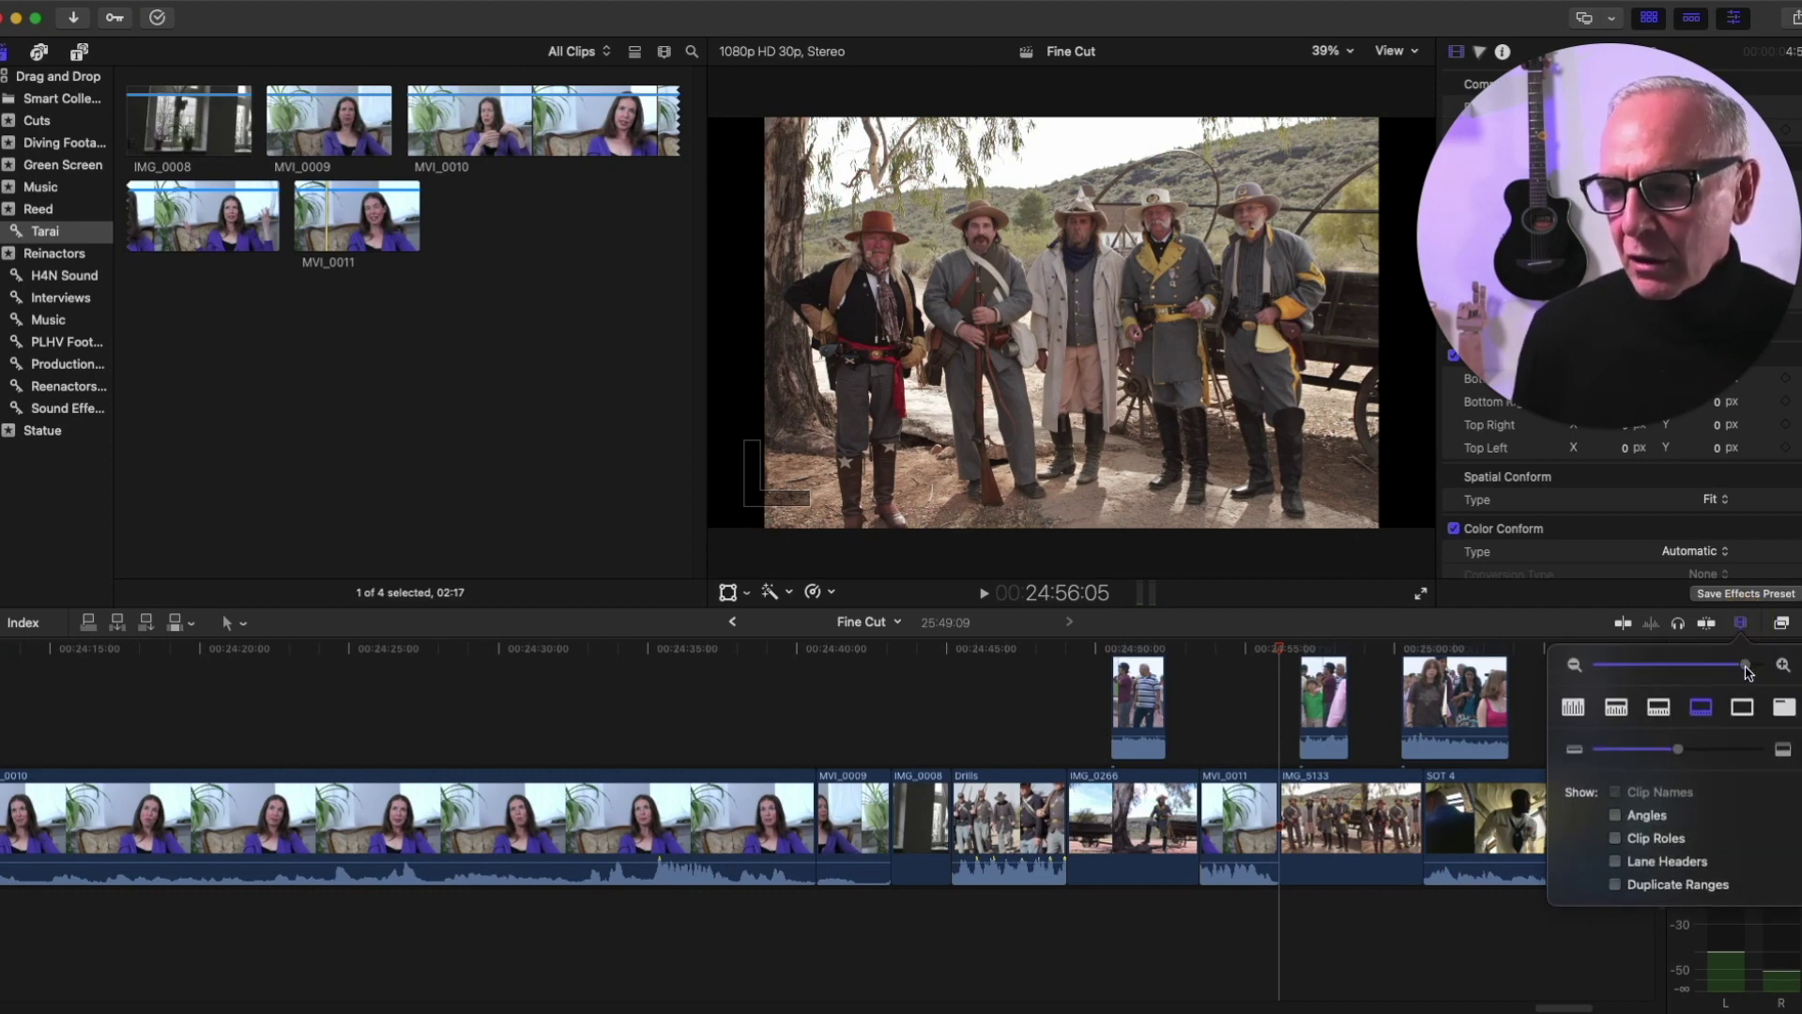
{"action": "left_click", "coordinate": [1736, 666]}
{"action": "left_click_drag", "start_coordinate": [1736, 666], "coordinate": [1732, 667]}
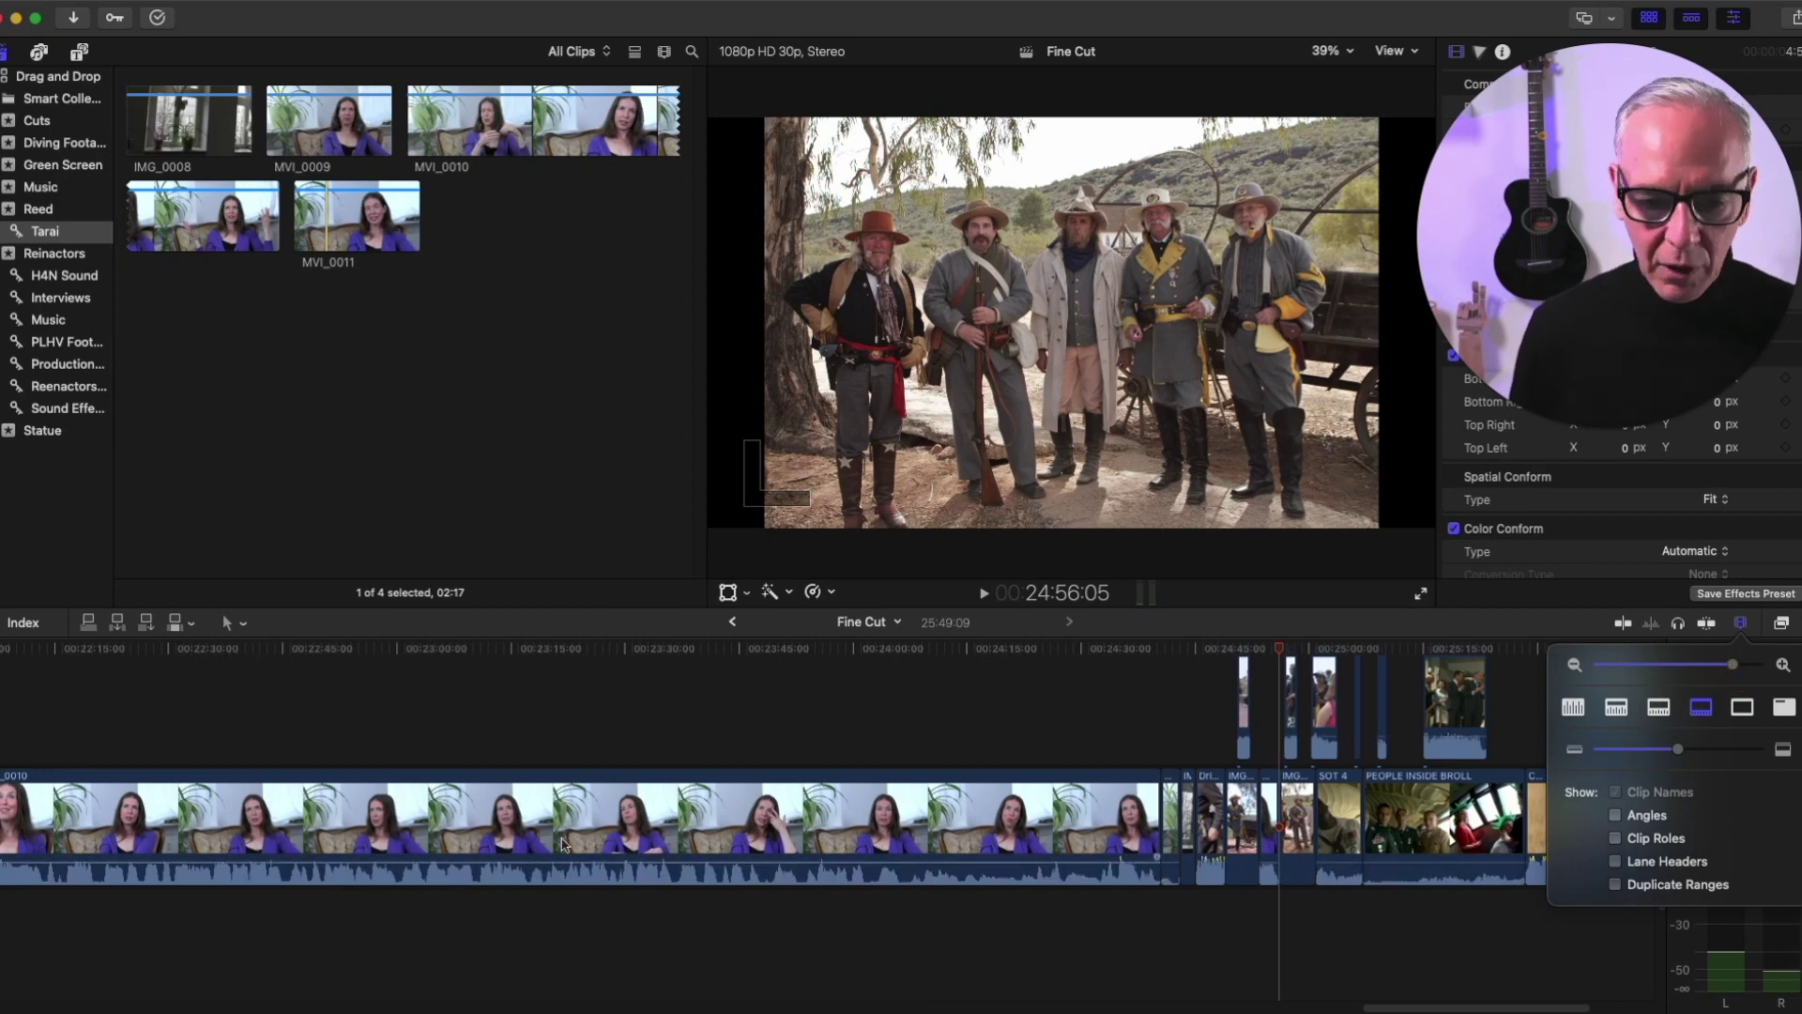
{"action": "left_click", "coordinate": [563, 842]}
{"action": "key", "text": "BackSpace"}
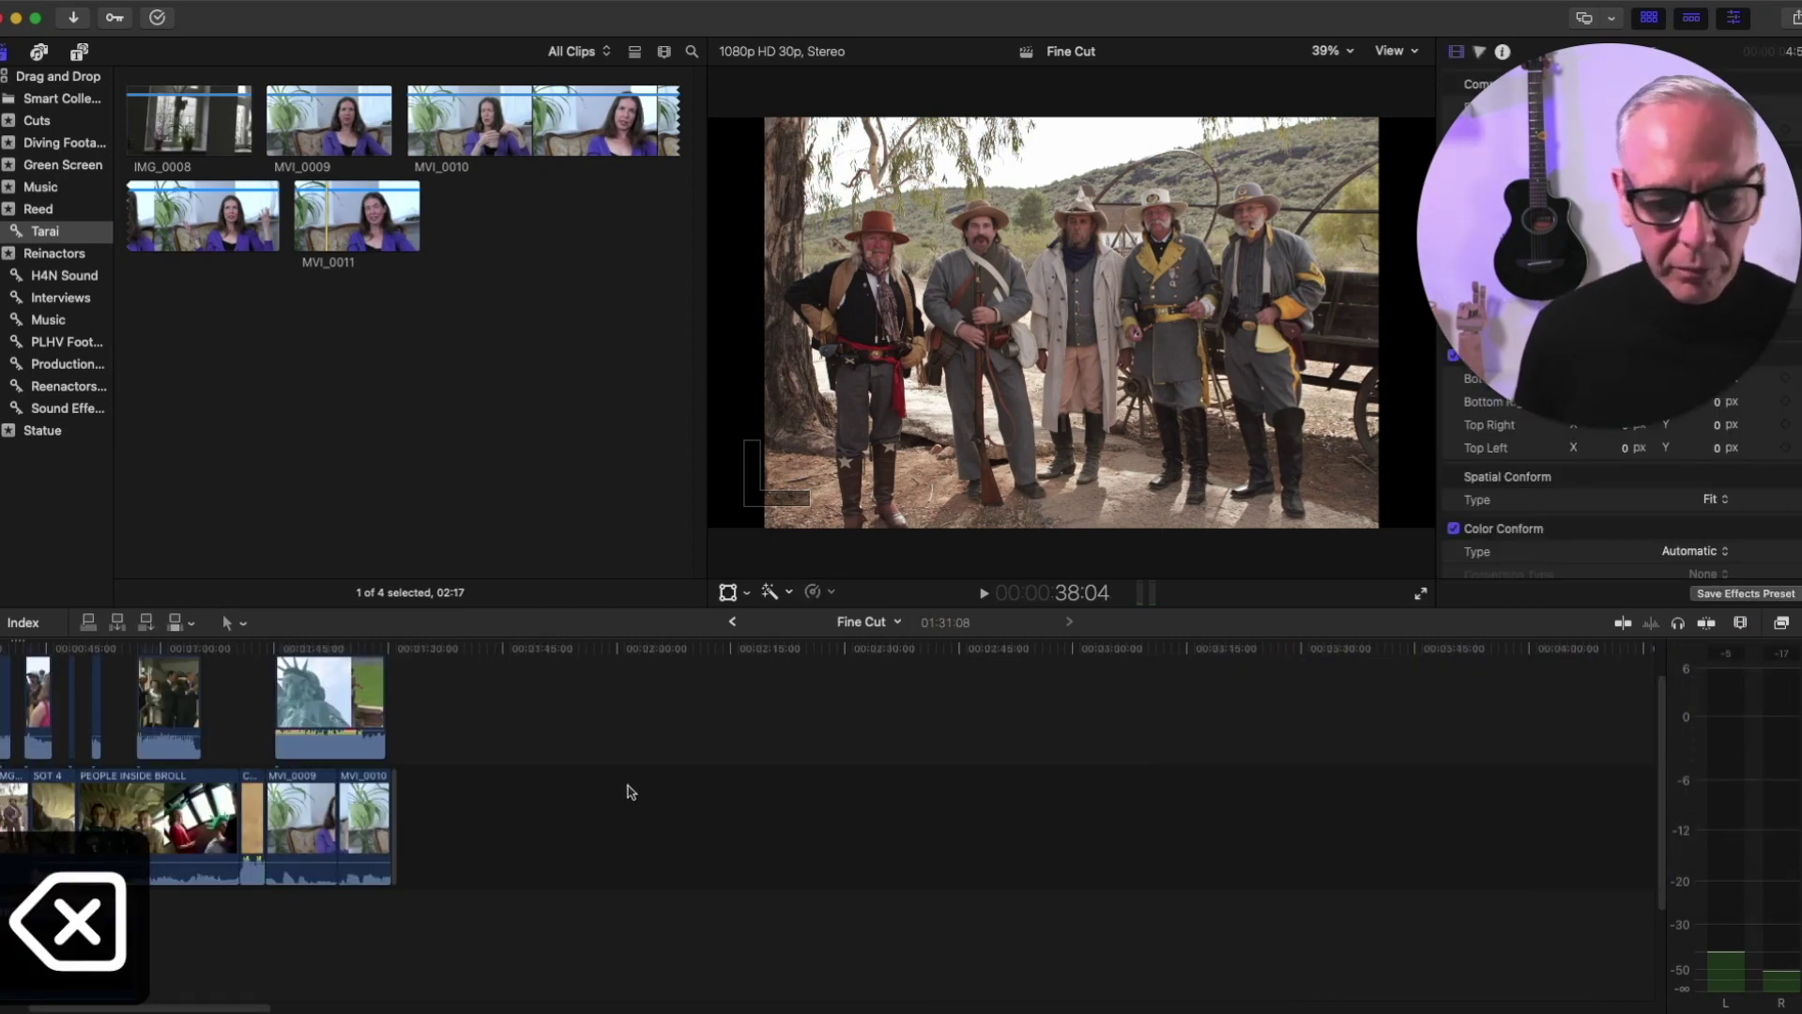
Place the playhead at 29:01, then append a marked 1:54:04 range of MVI_0010 to the end of the timeline
{"action": "scroll", "coordinate": [615, 756], "scroll_direction": "left", "scroll_amount": 5}
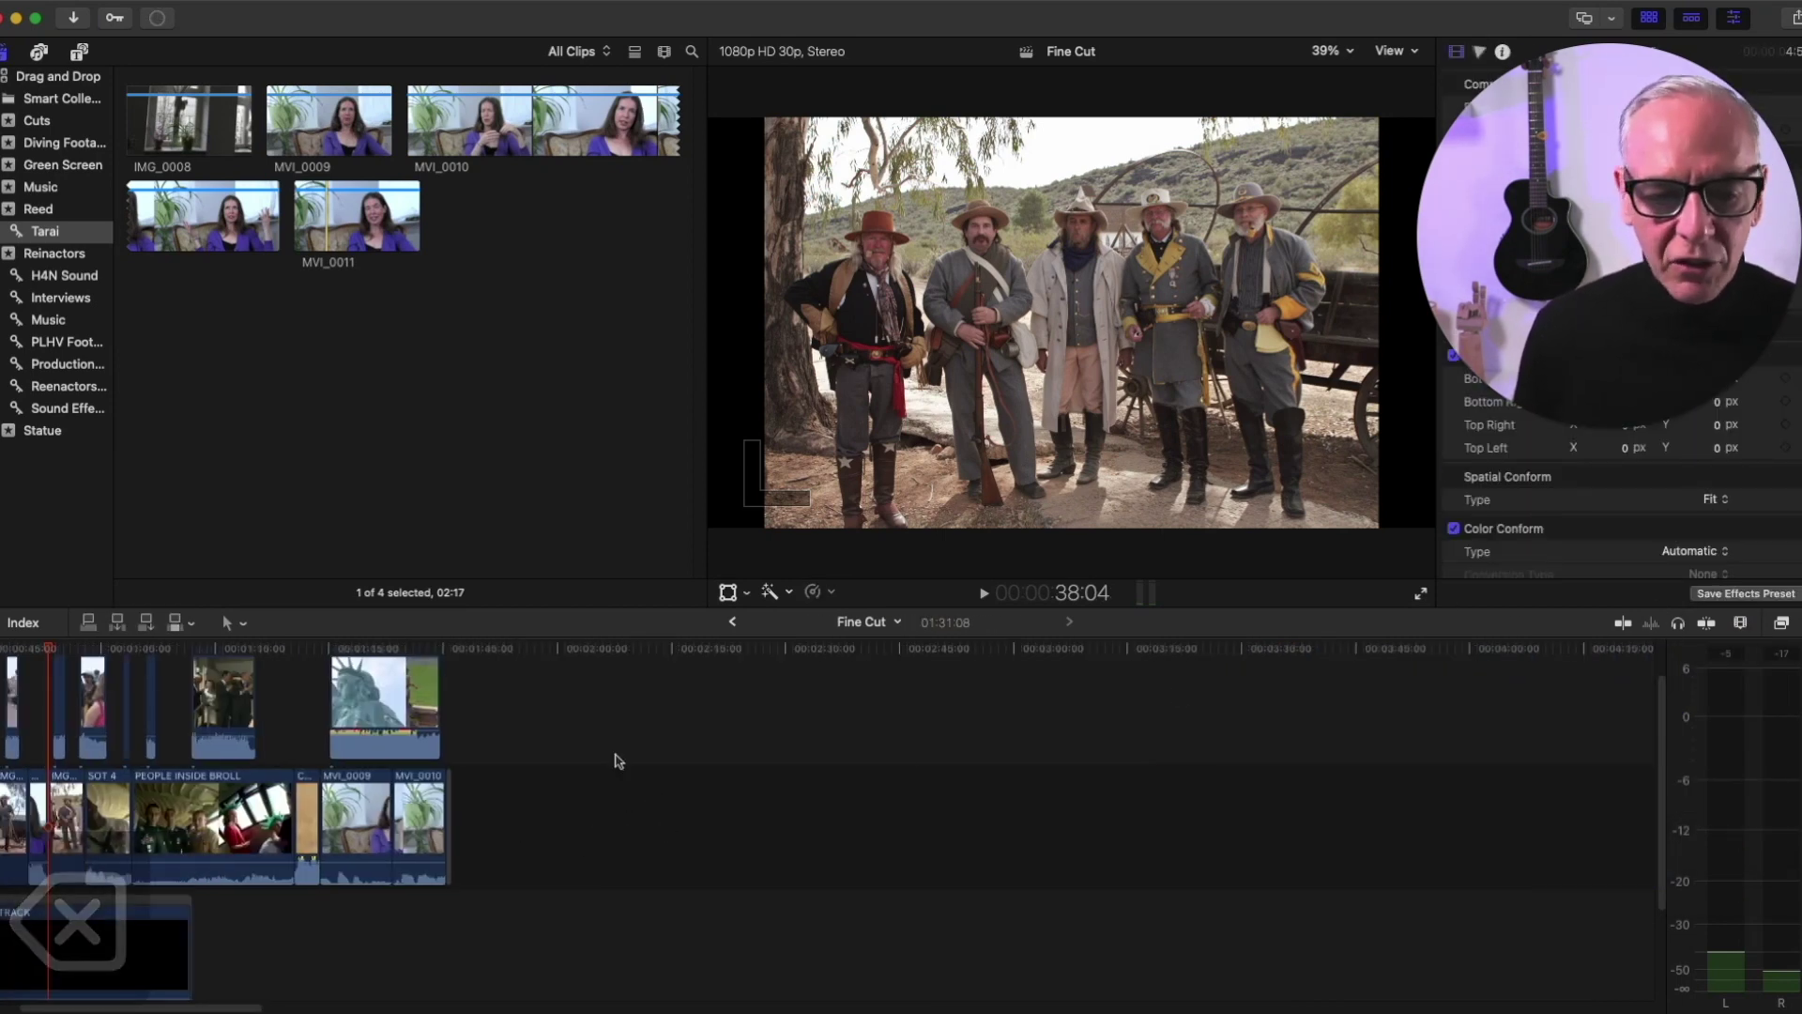
{"action": "scroll", "coordinate": [618, 761], "scroll_direction": "left", "scroll_amount": 4}
{"action": "left_click", "coordinate": [303, 649]}
{"action": "left_click_drag", "start_coordinate": [303, 649], "coordinate": [242, 653]}
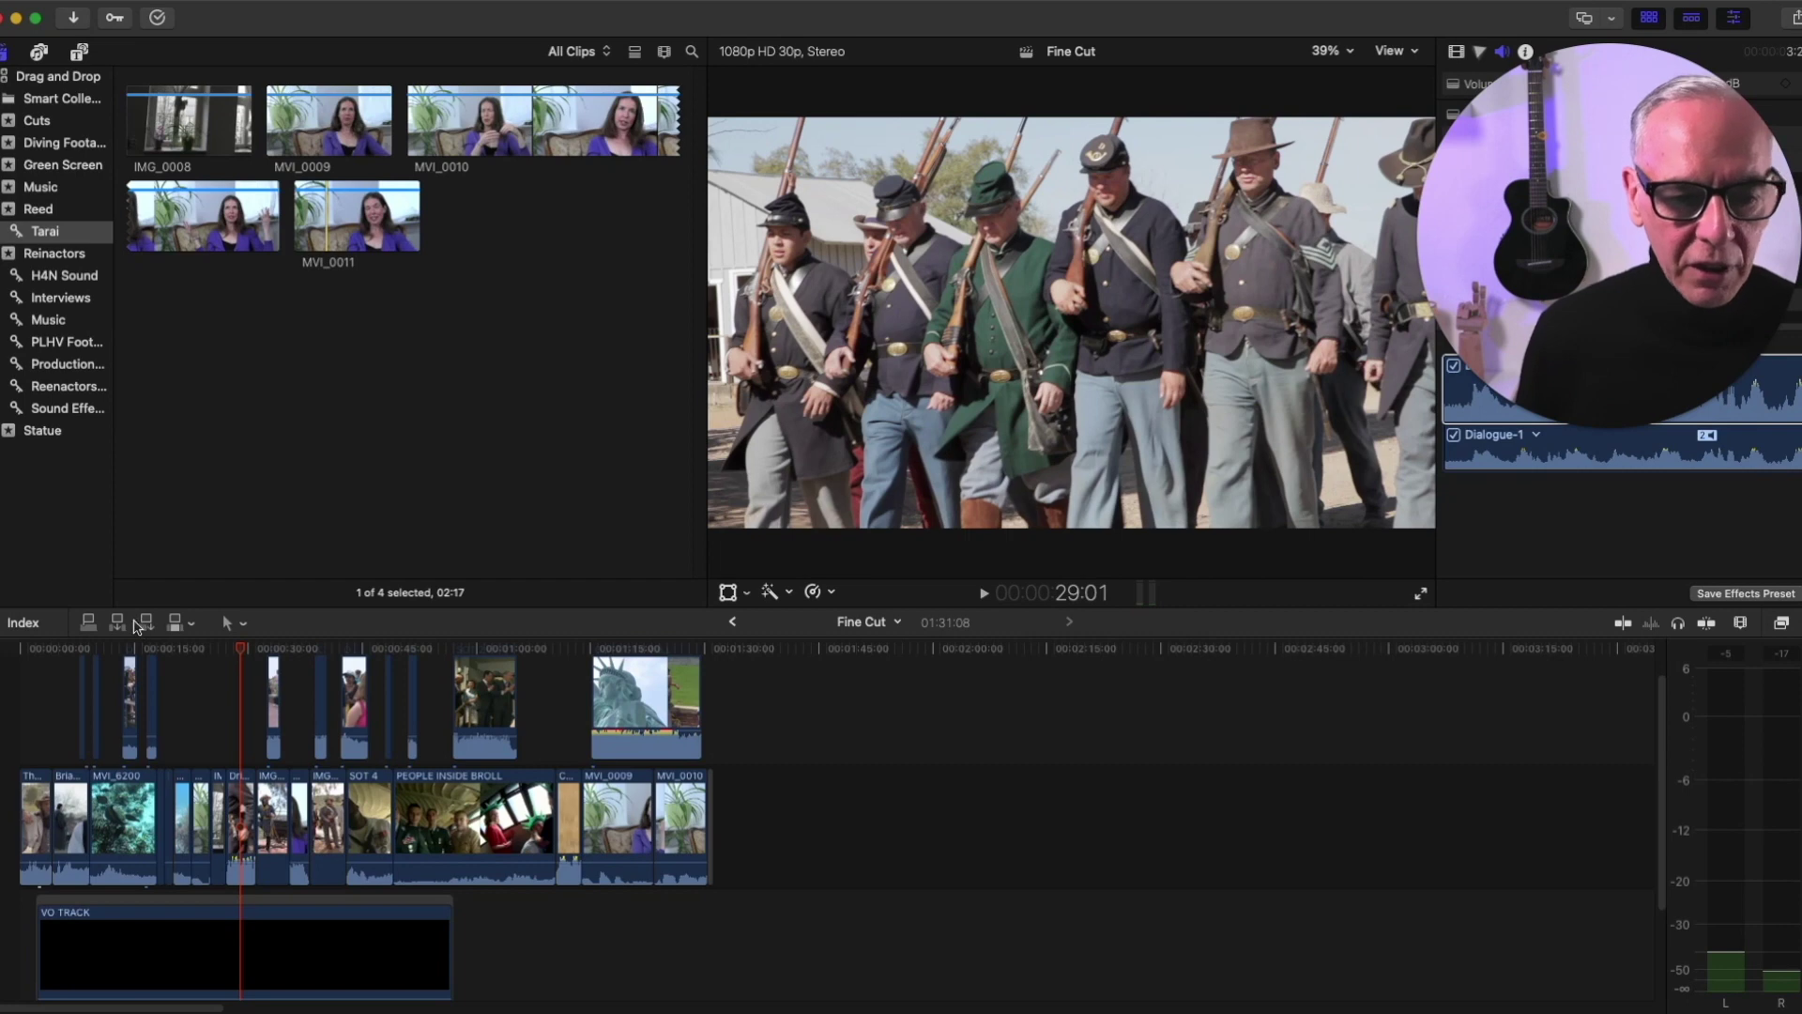
{"action": "left_click", "coordinate": [171, 227]}
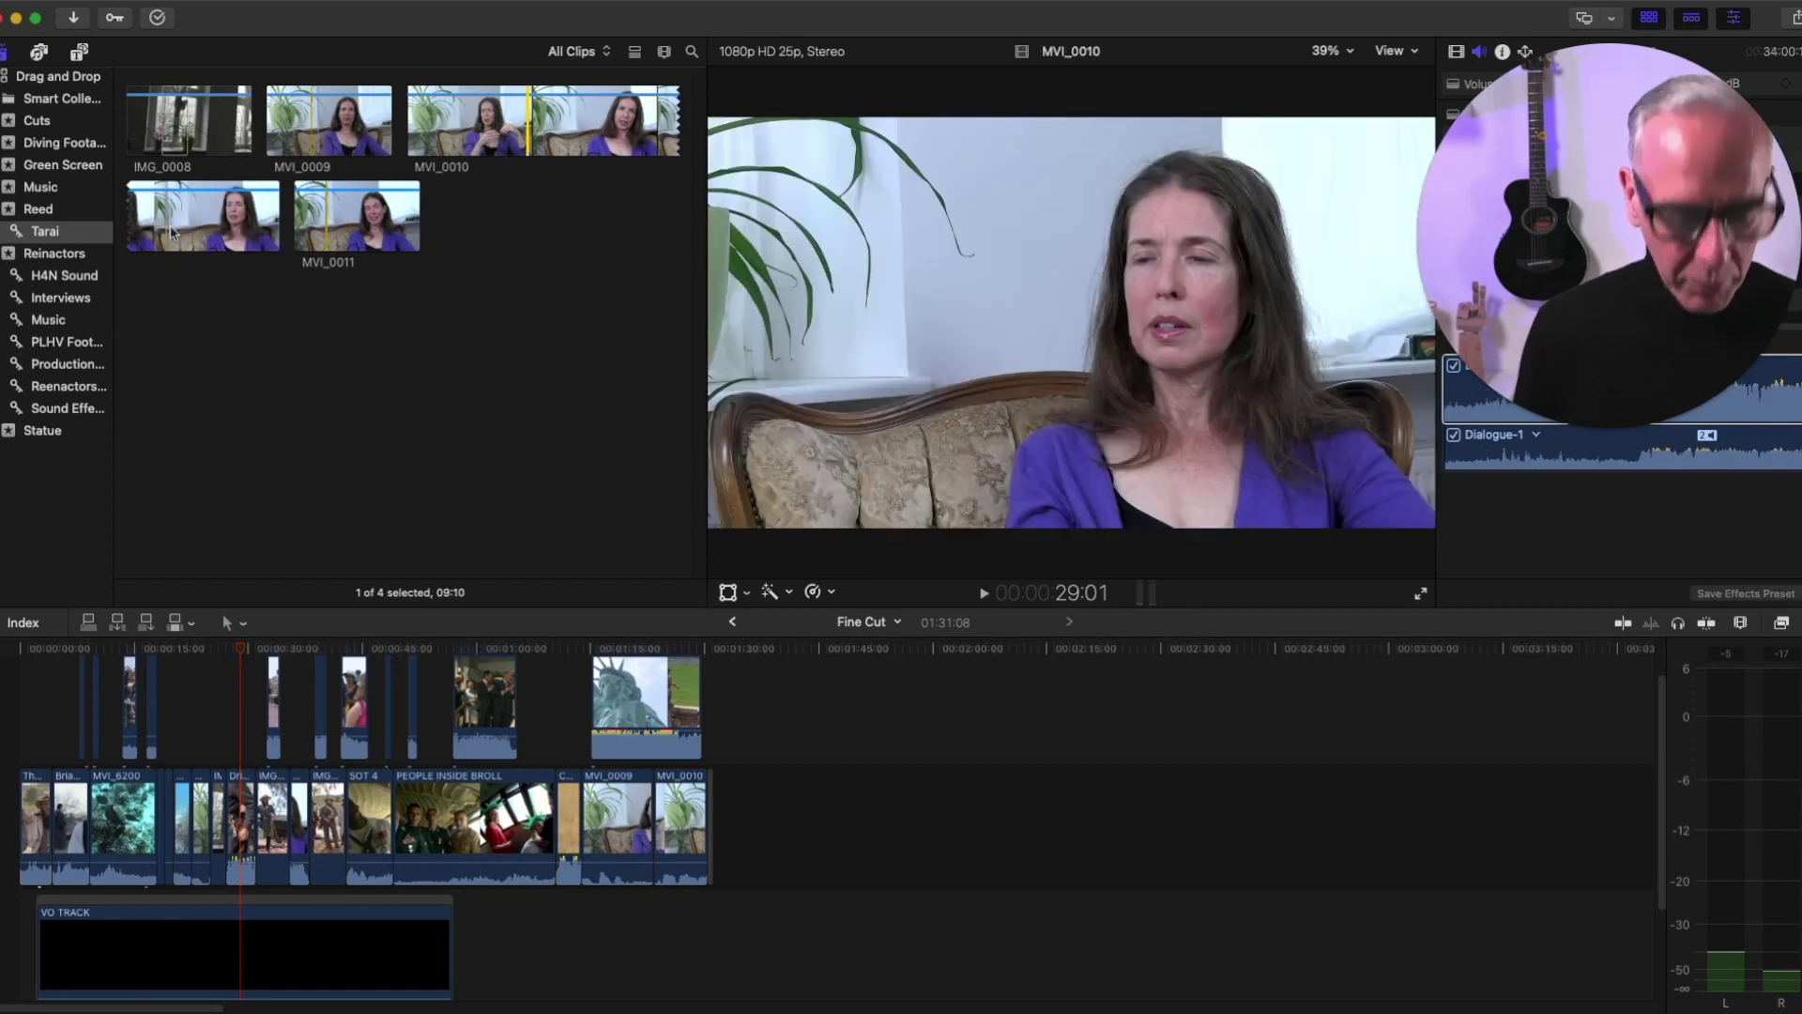
{"action": "key", "text": "i"}
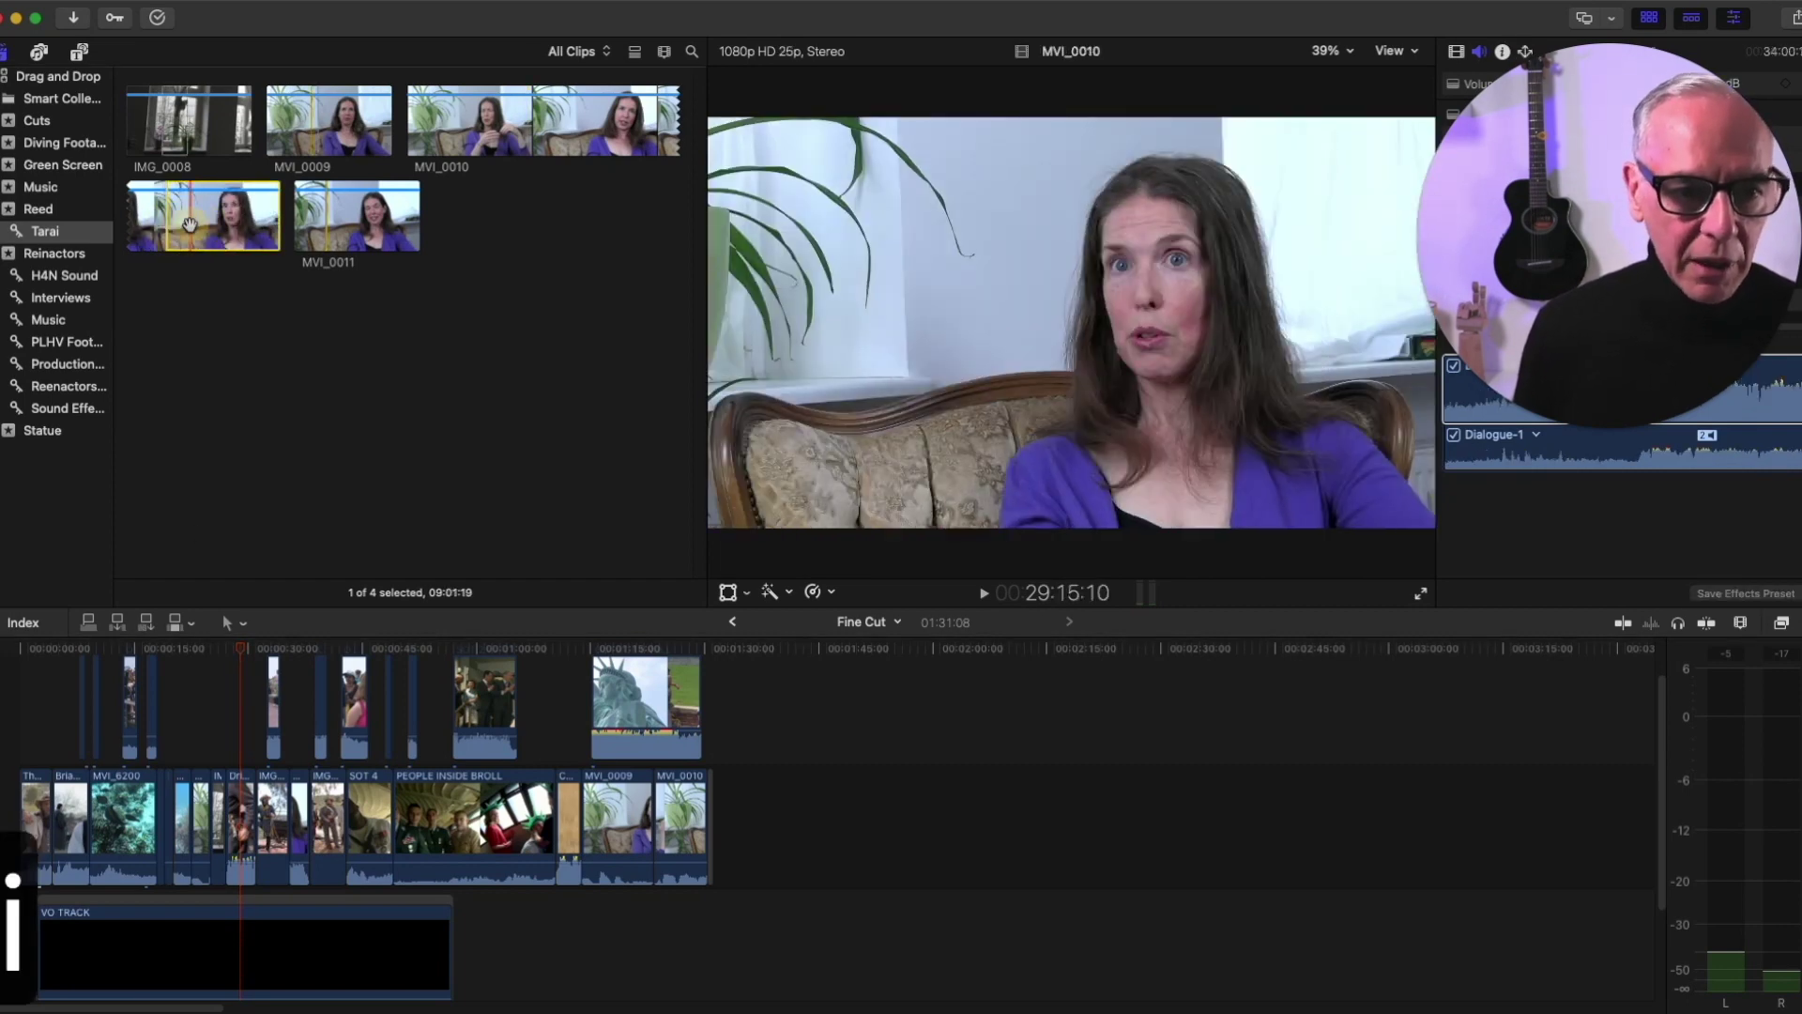
{"action": "key", "text": "o"}
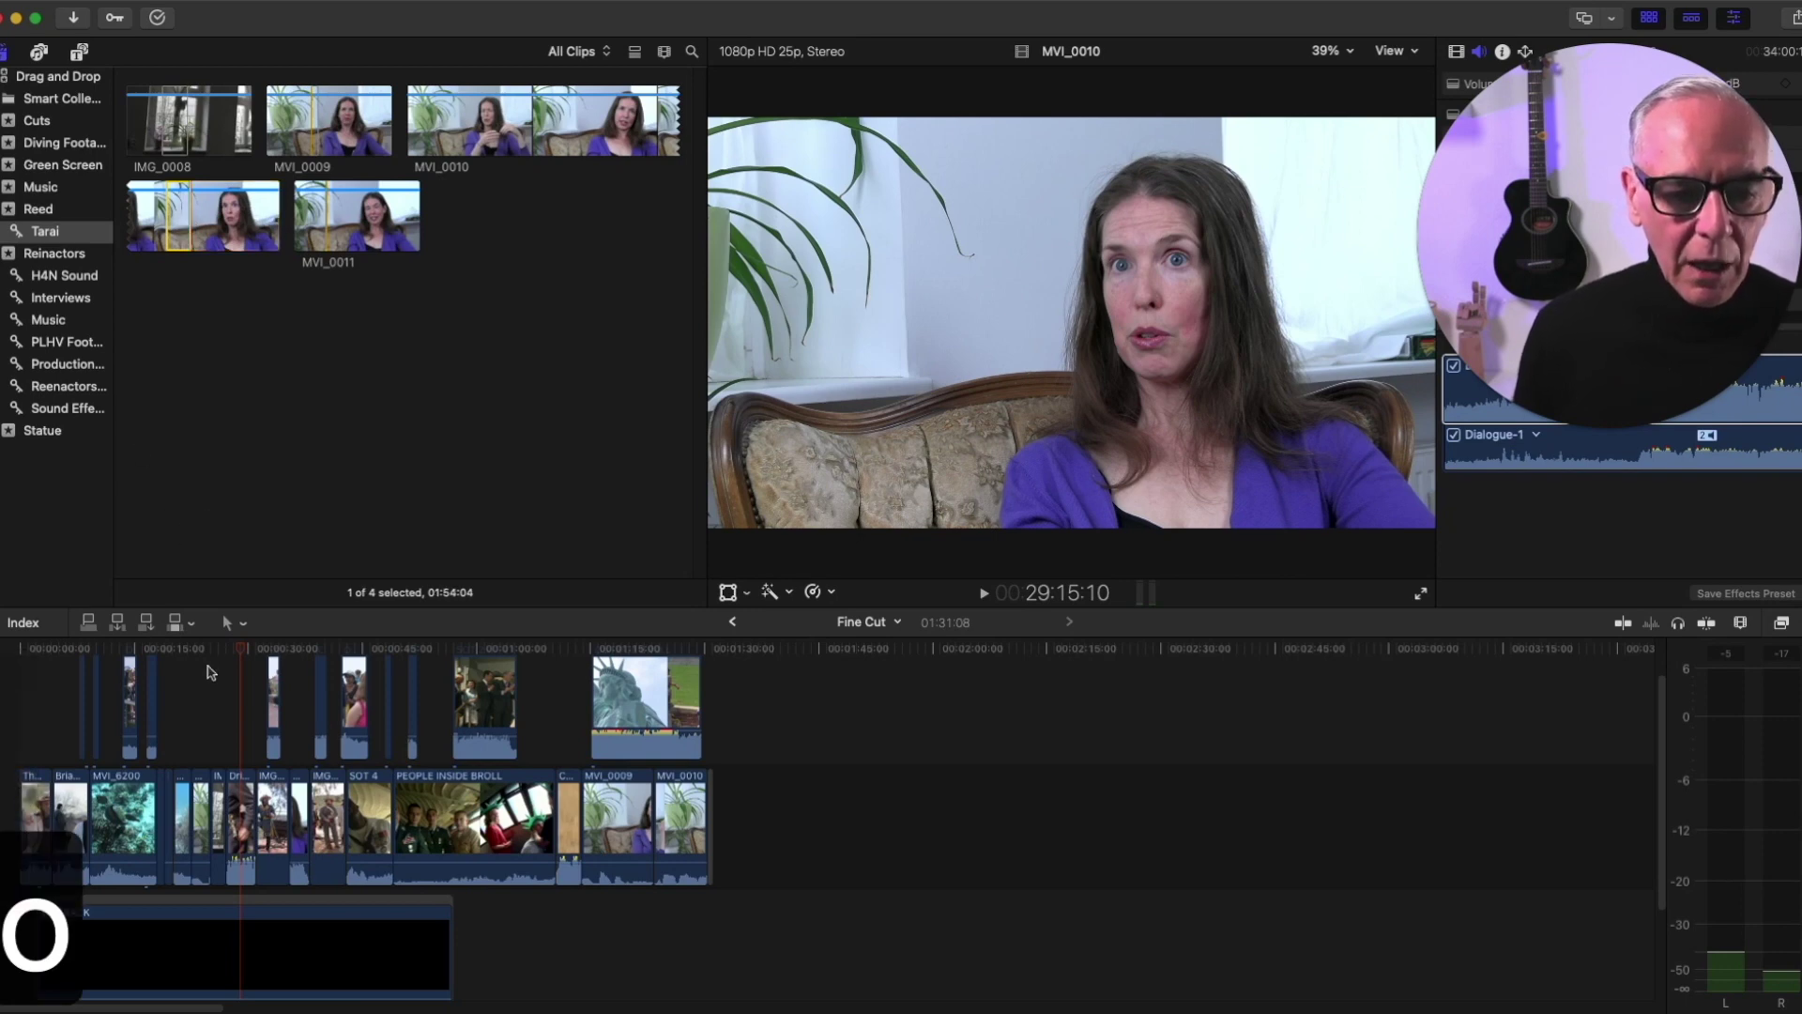
{"action": "left_click", "coordinate": [146, 624]}
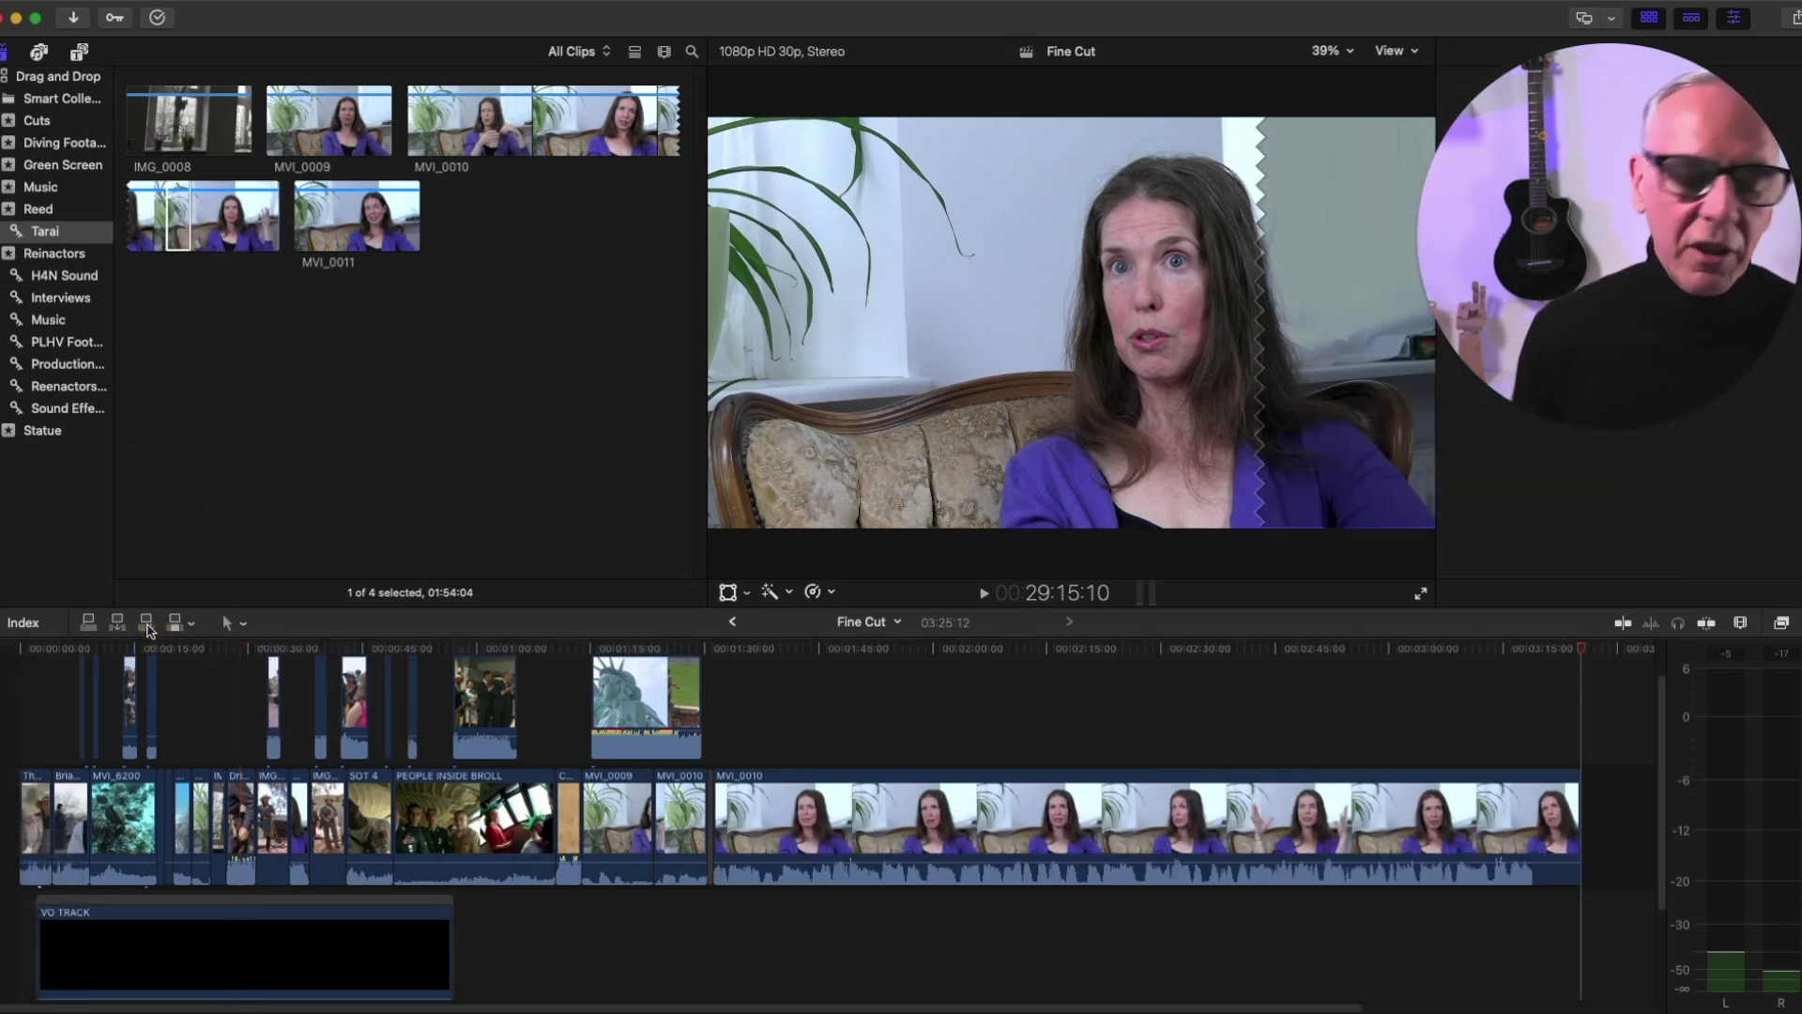
Delete the MVI_0010 range just appended at the end of the timeline
{"action": "left_click", "coordinate": [894, 826]}
{"action": "key", "text": "BackSpace"}
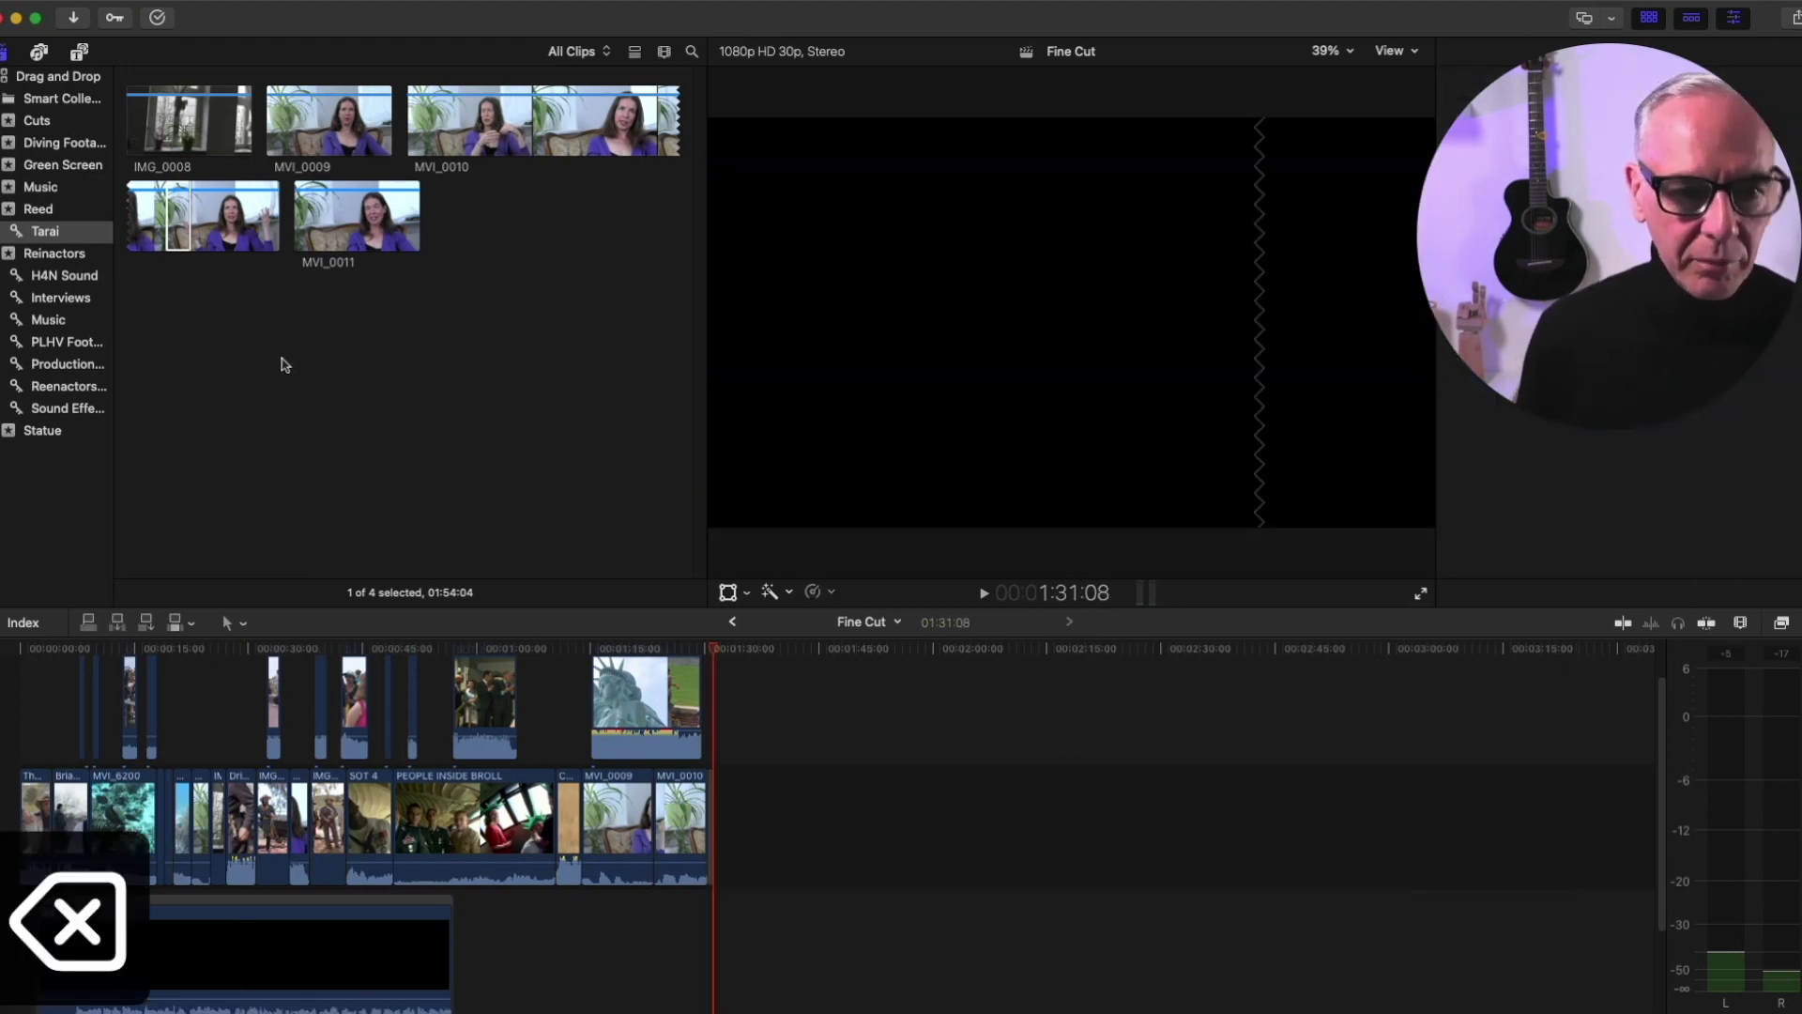
Mark a 24:15 range of MVI_0011 and insert it at 49:04, between the SOT 4 and PEOPLE INSIDE BROLL clips
{"action": "left_click", "coordinate": [333, 225]}
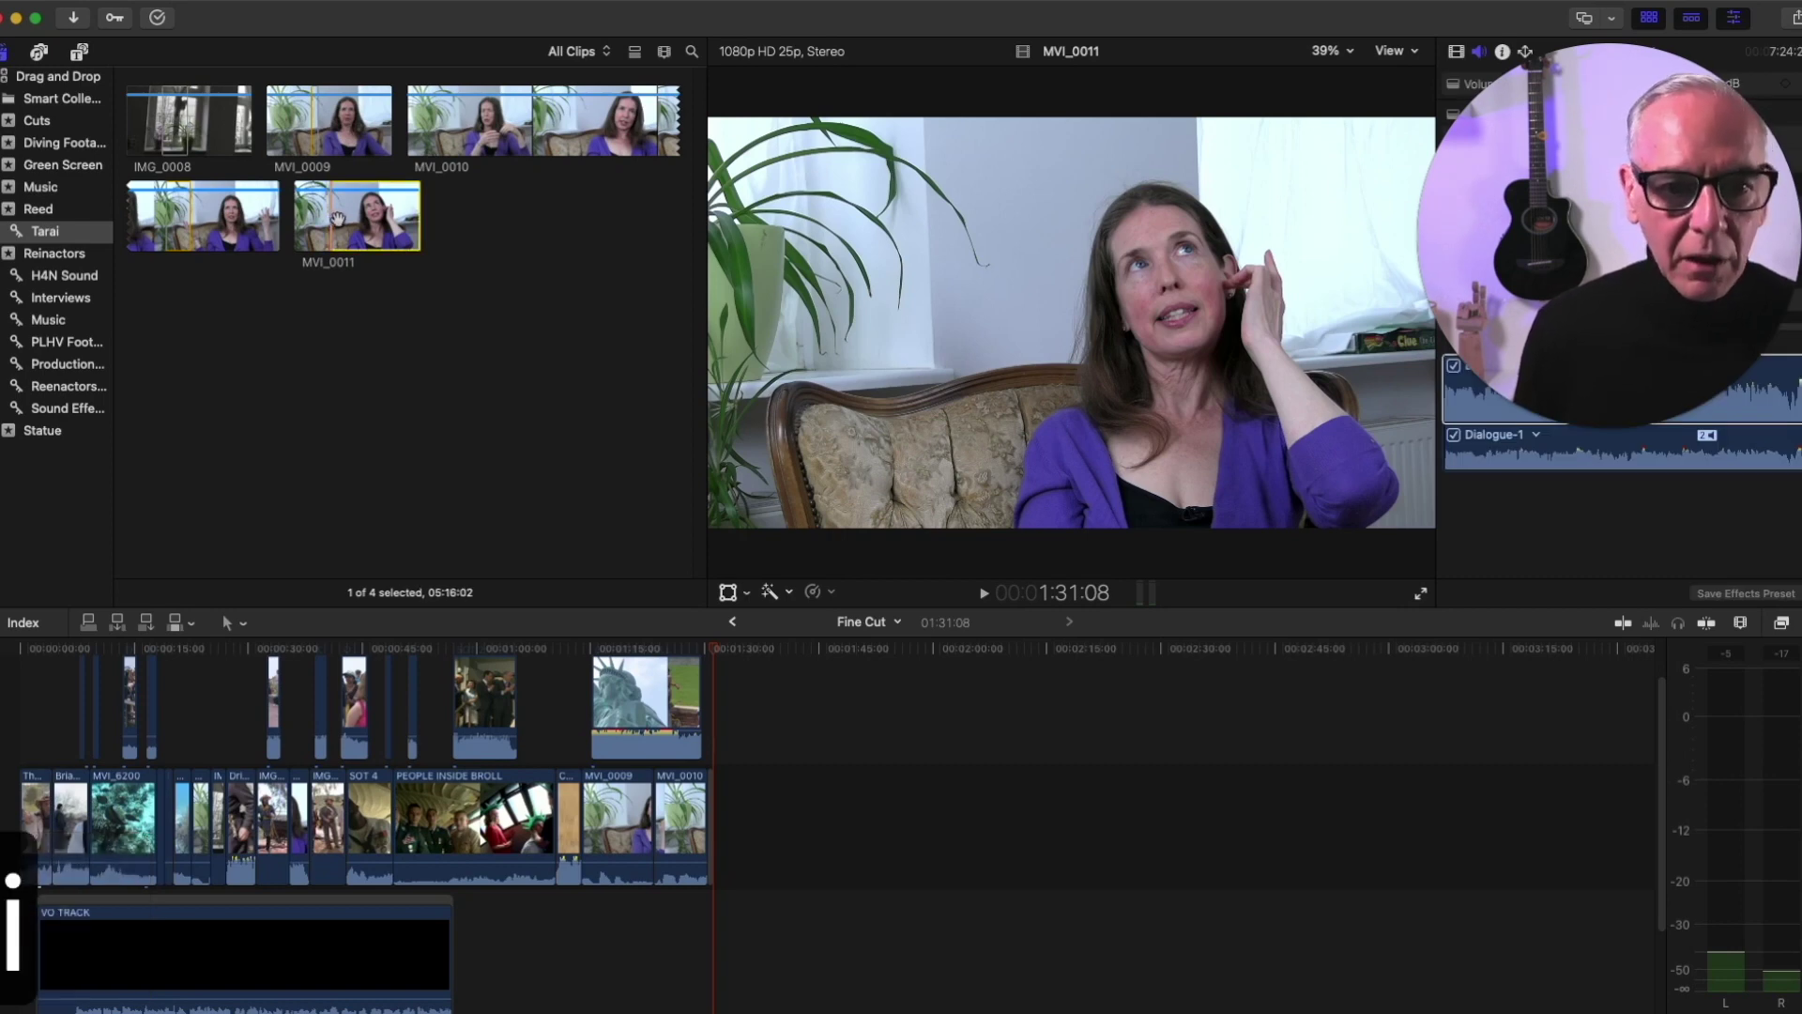
{"action": "key", "text": "o"}
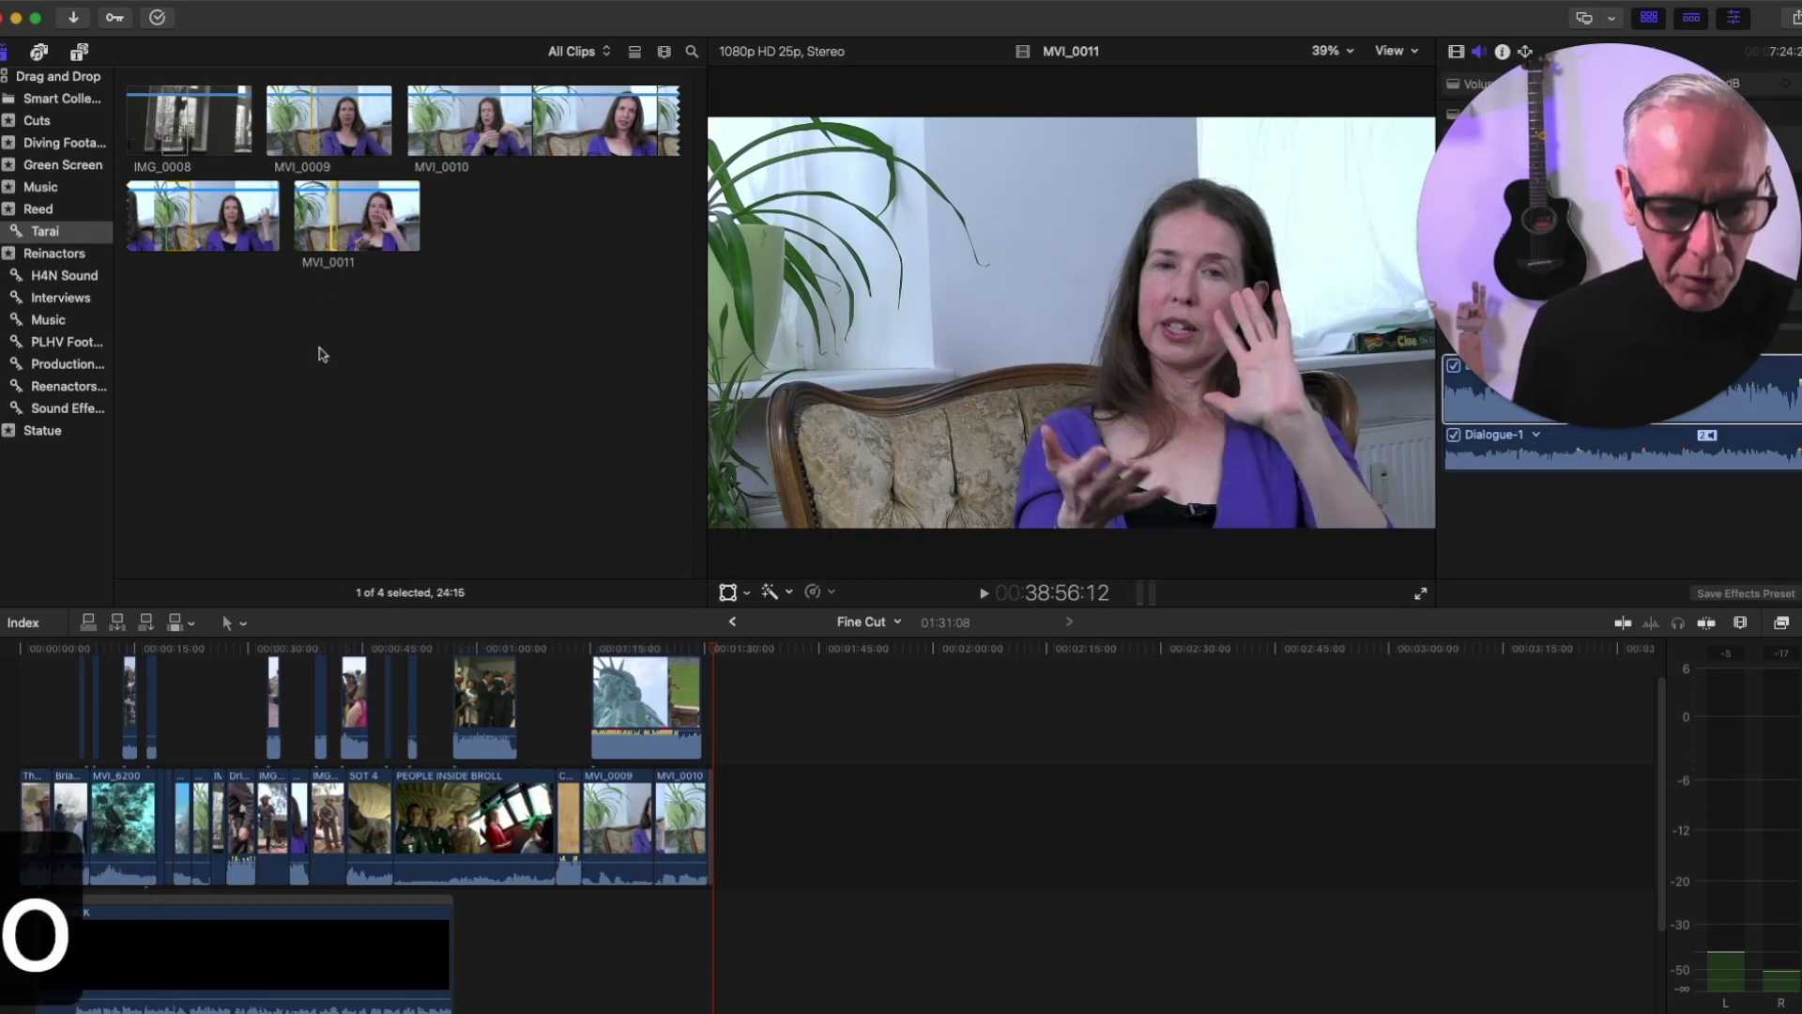
{"action": "left_click", "coordinate": [416, 647]}
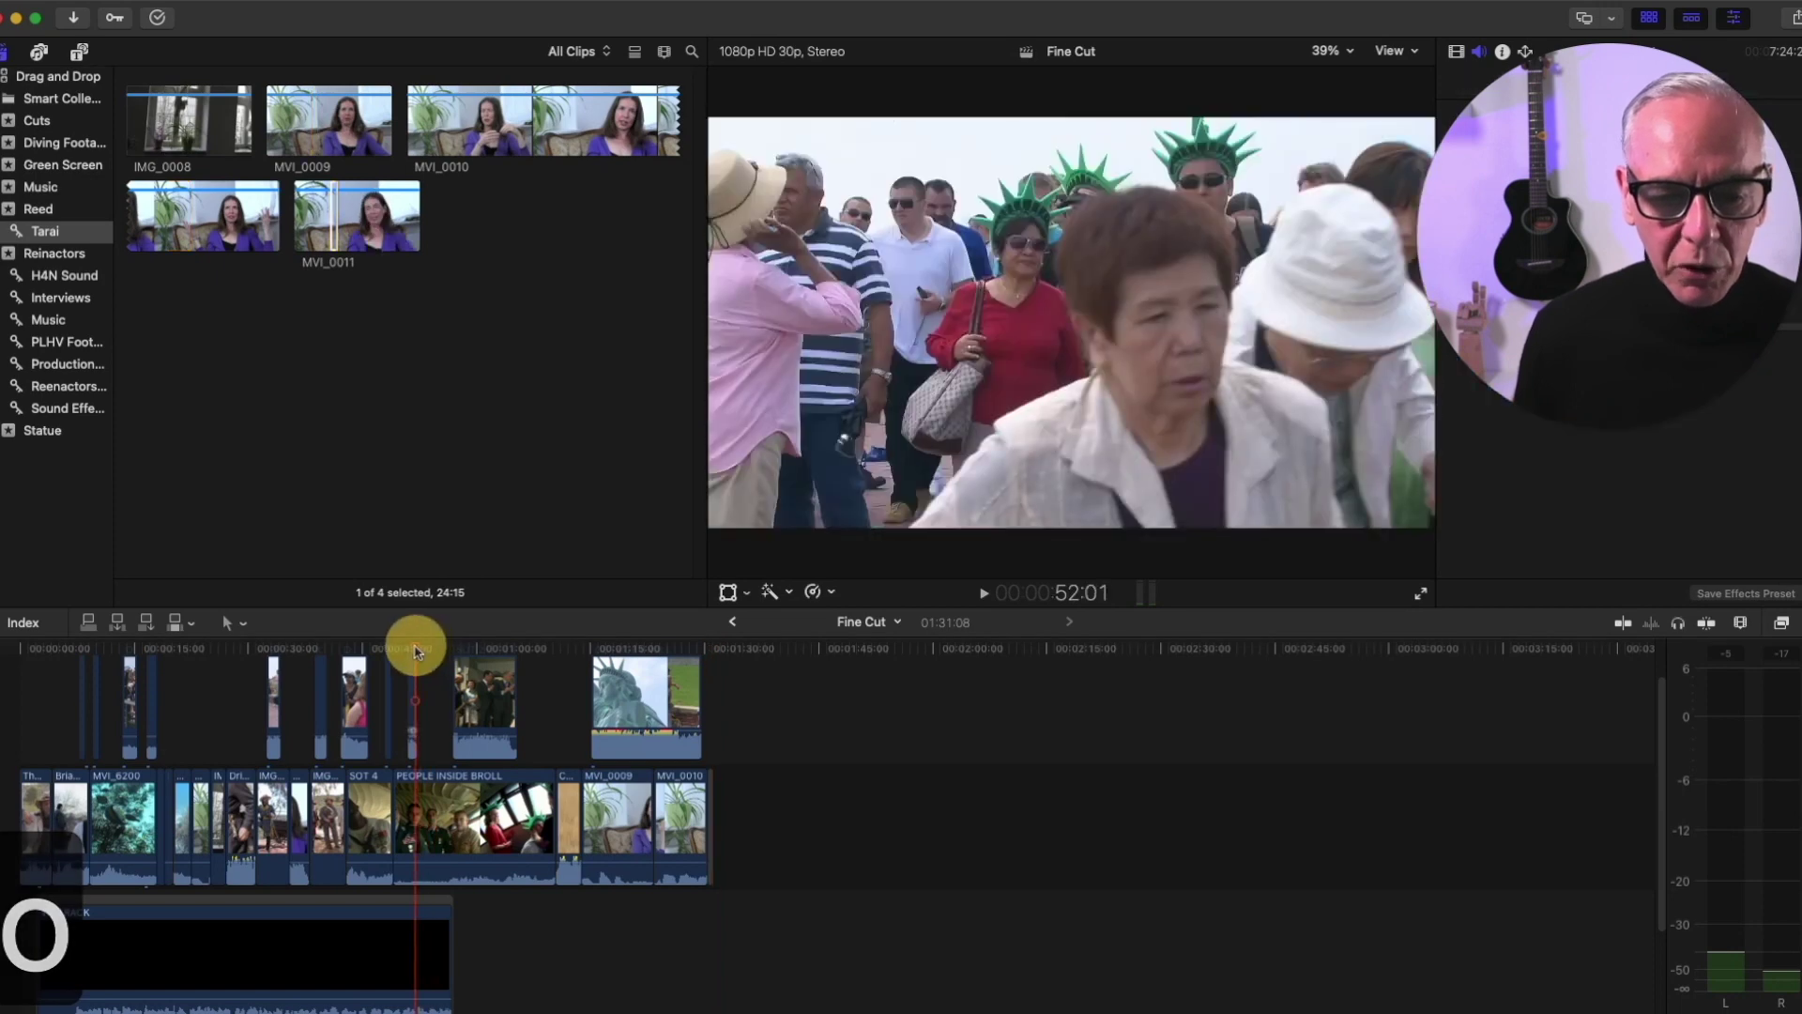
{"action": "key", "text": "Up"}
{"action": "key", "text": "Up"}
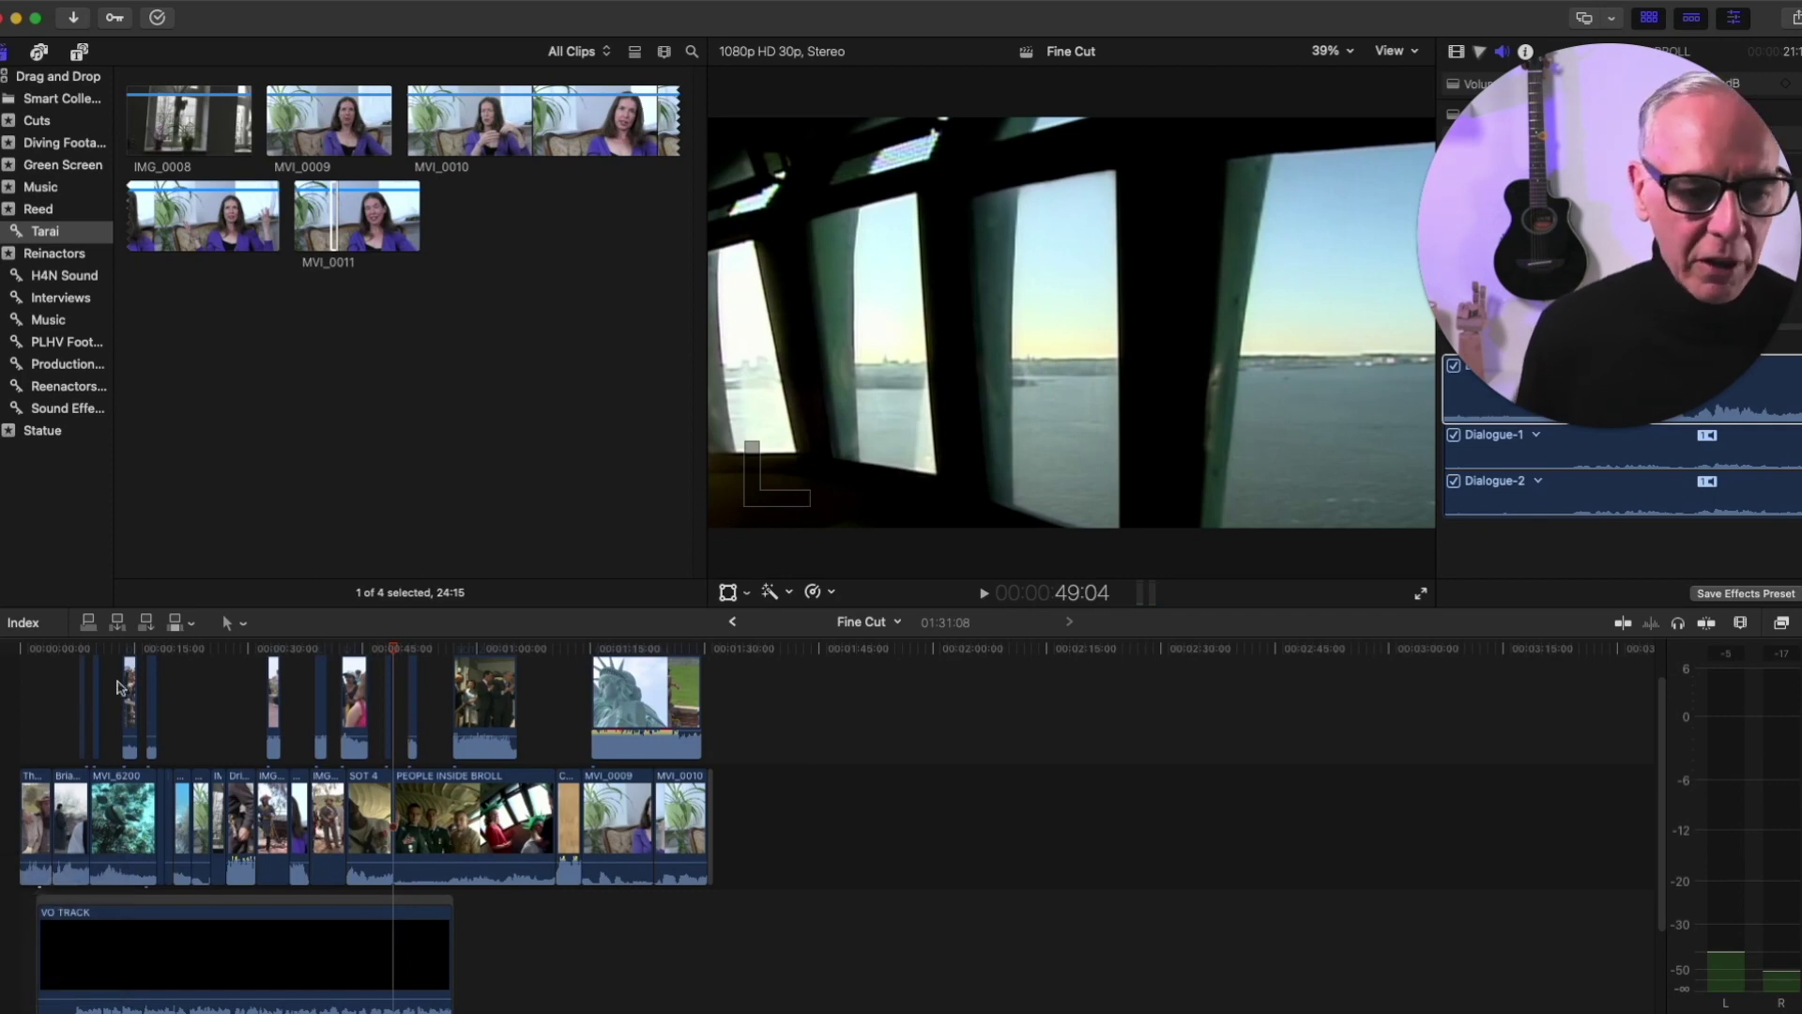
{"action": "left_click", "coordinate": [118, 624]}
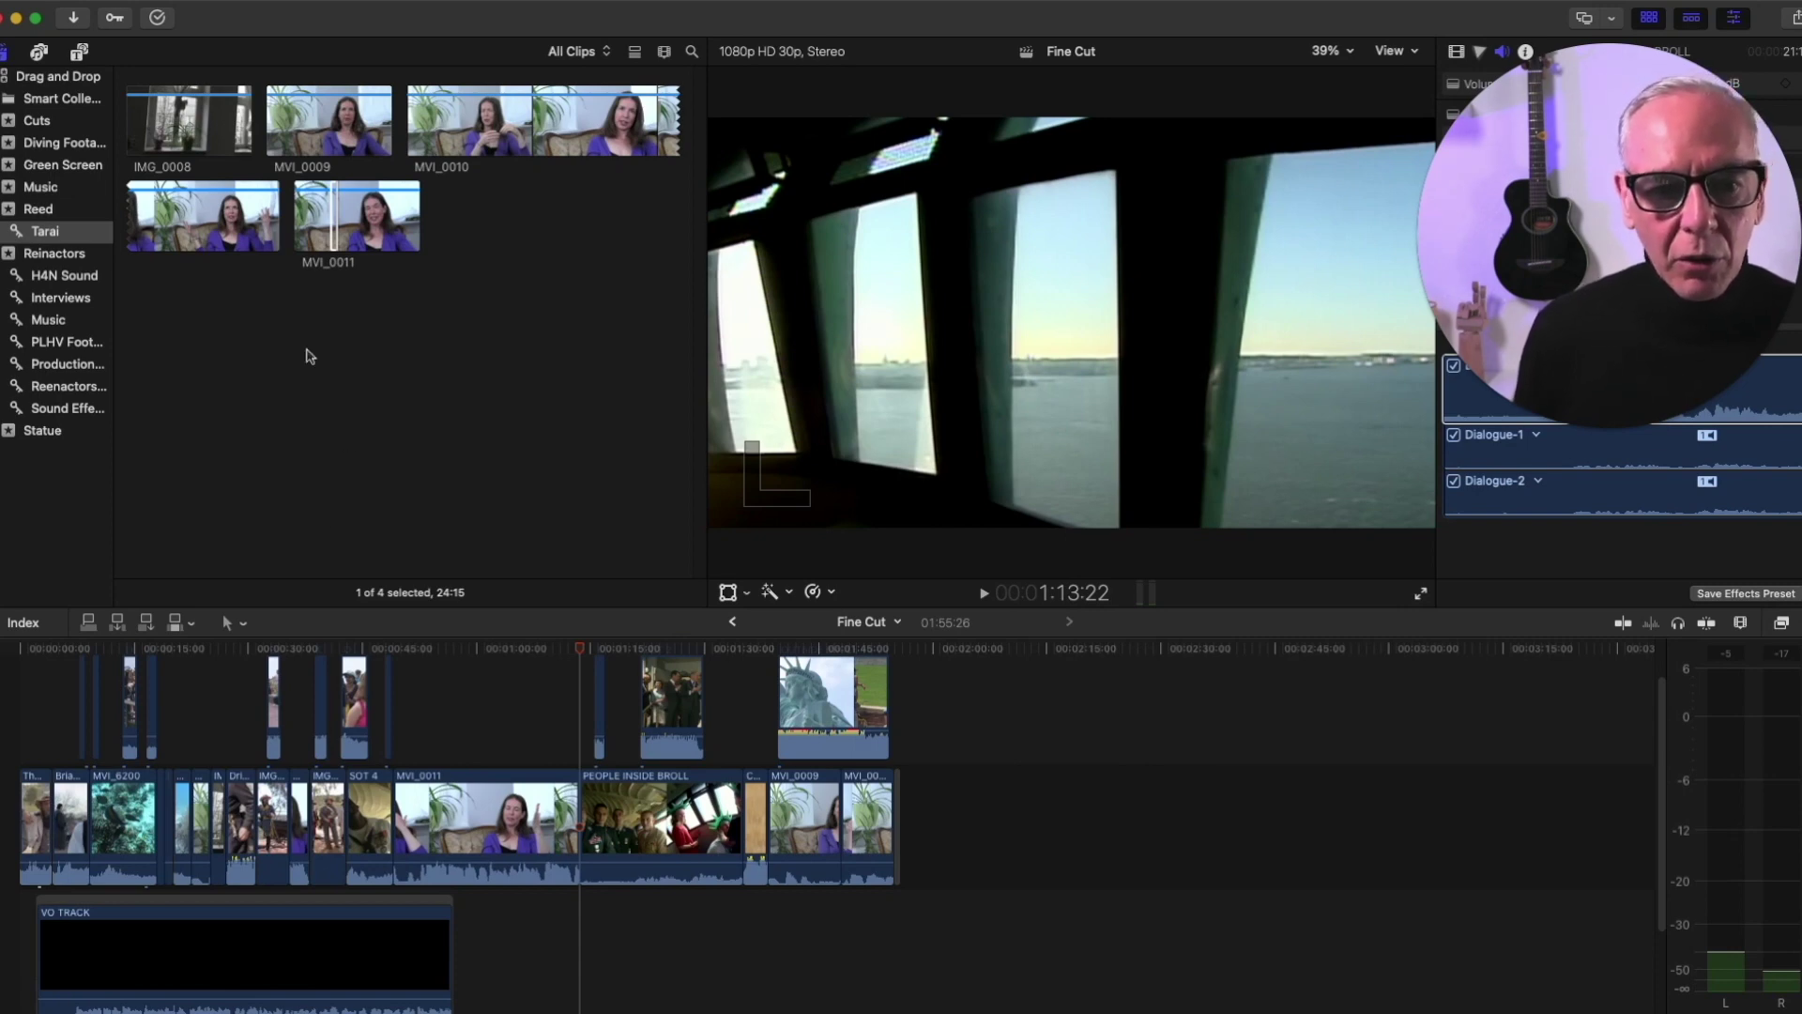
Place MVI_6117 from the Diving Footage event in the primary storyline between the SOT 4 and MVI_0011 clips
{"action": "left_click", "coordinate": [186, 228]}
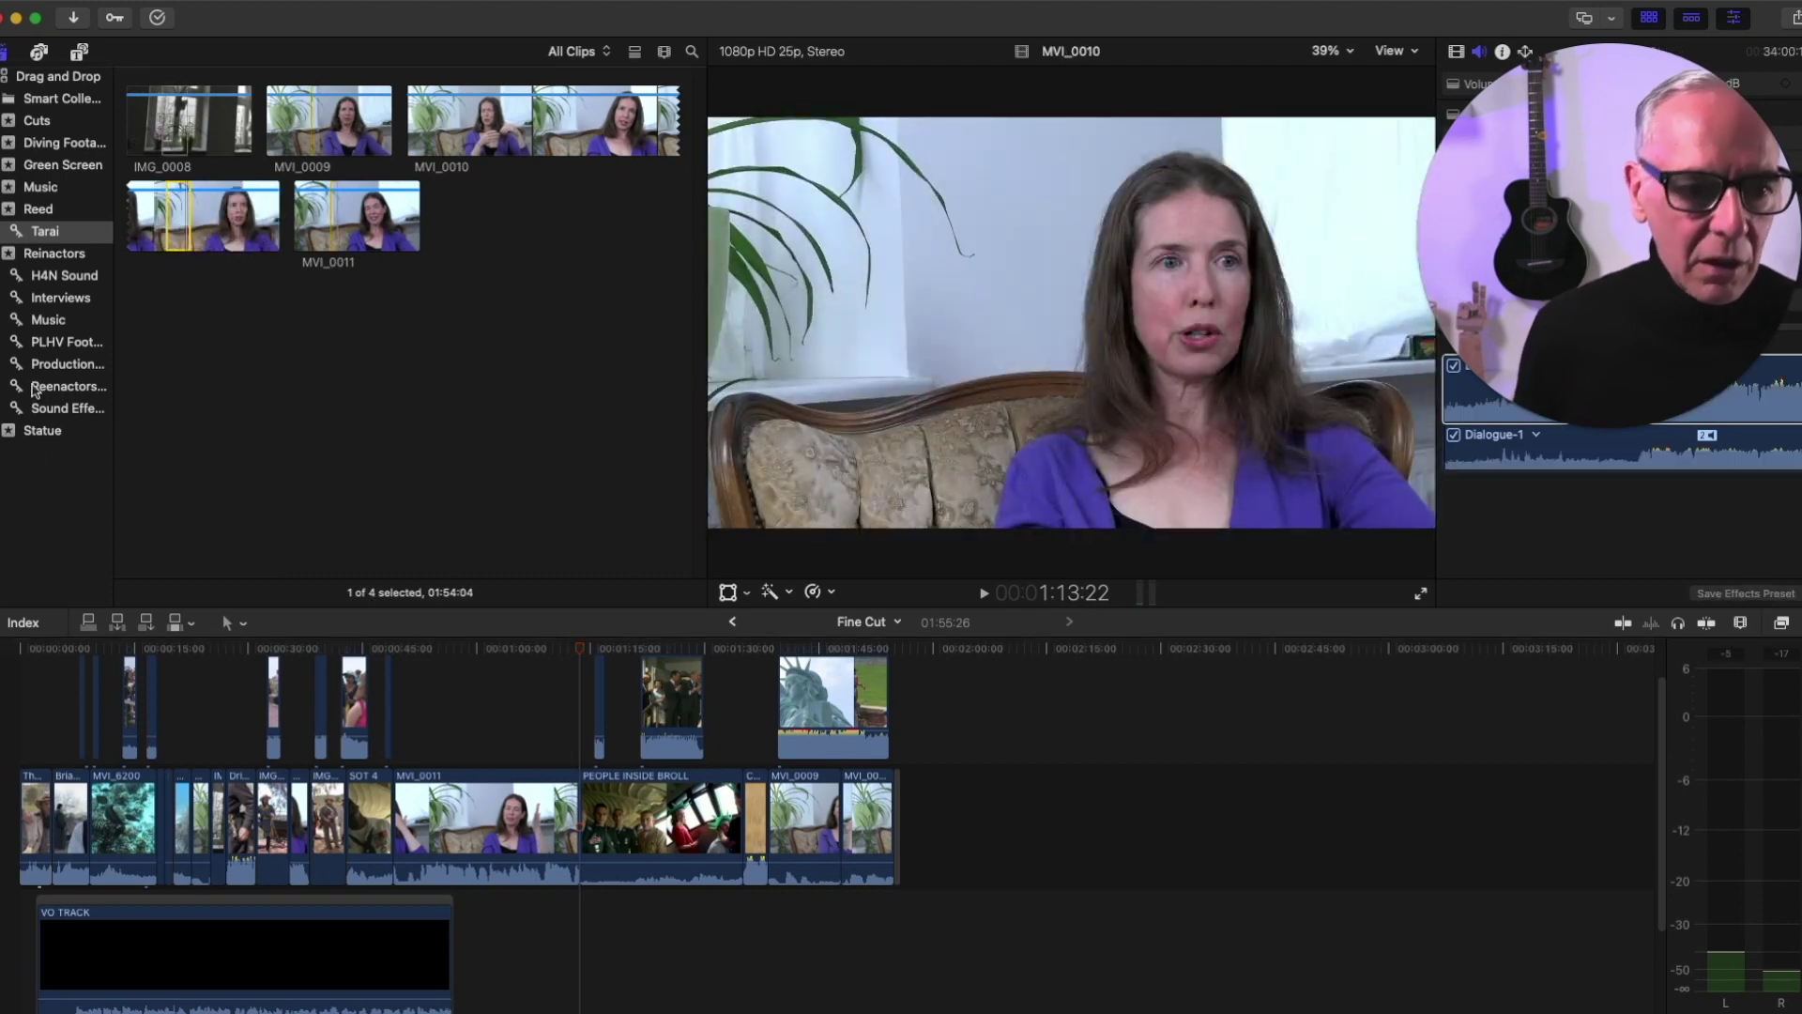
{"action": "left_click", "coordinate": [57, 146]}
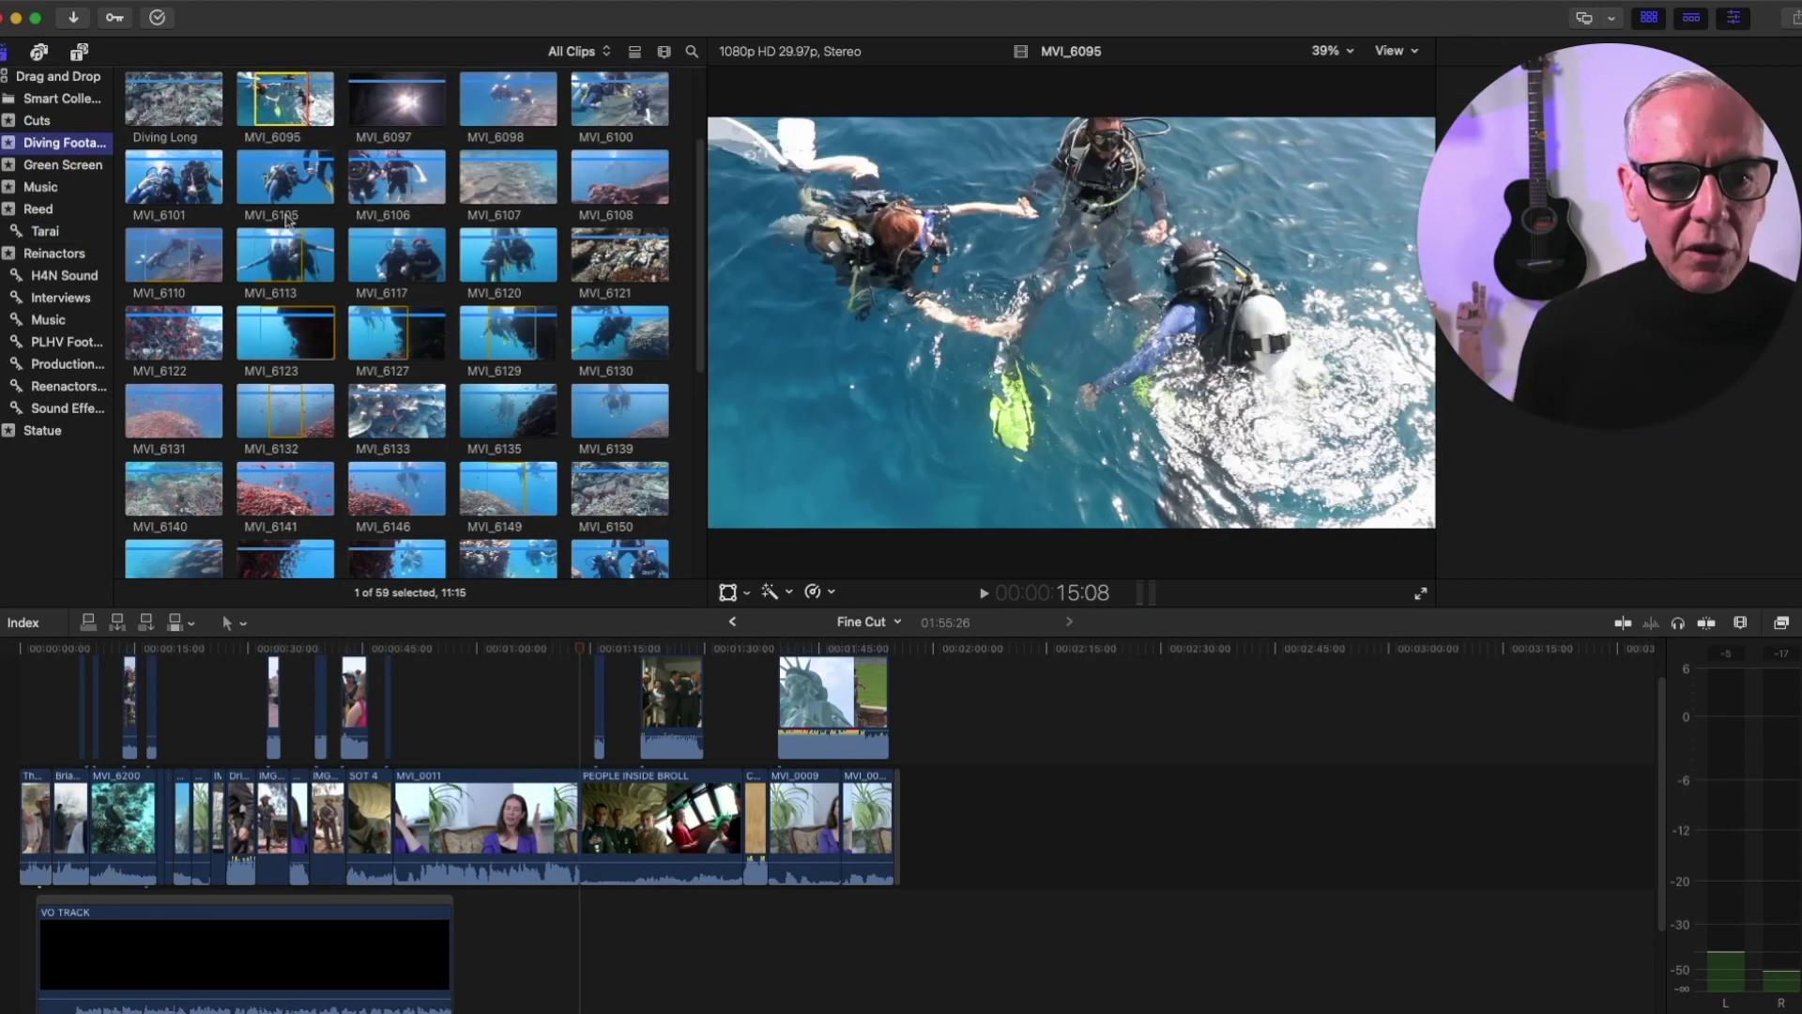
{"action": "left_click_drag", "start_coordinate": [385, 259], "coordinate": [450, 711]}
{"action": "left_click_drag", "start_coordinate": [451, 712], "coordinate": [396, 826]}
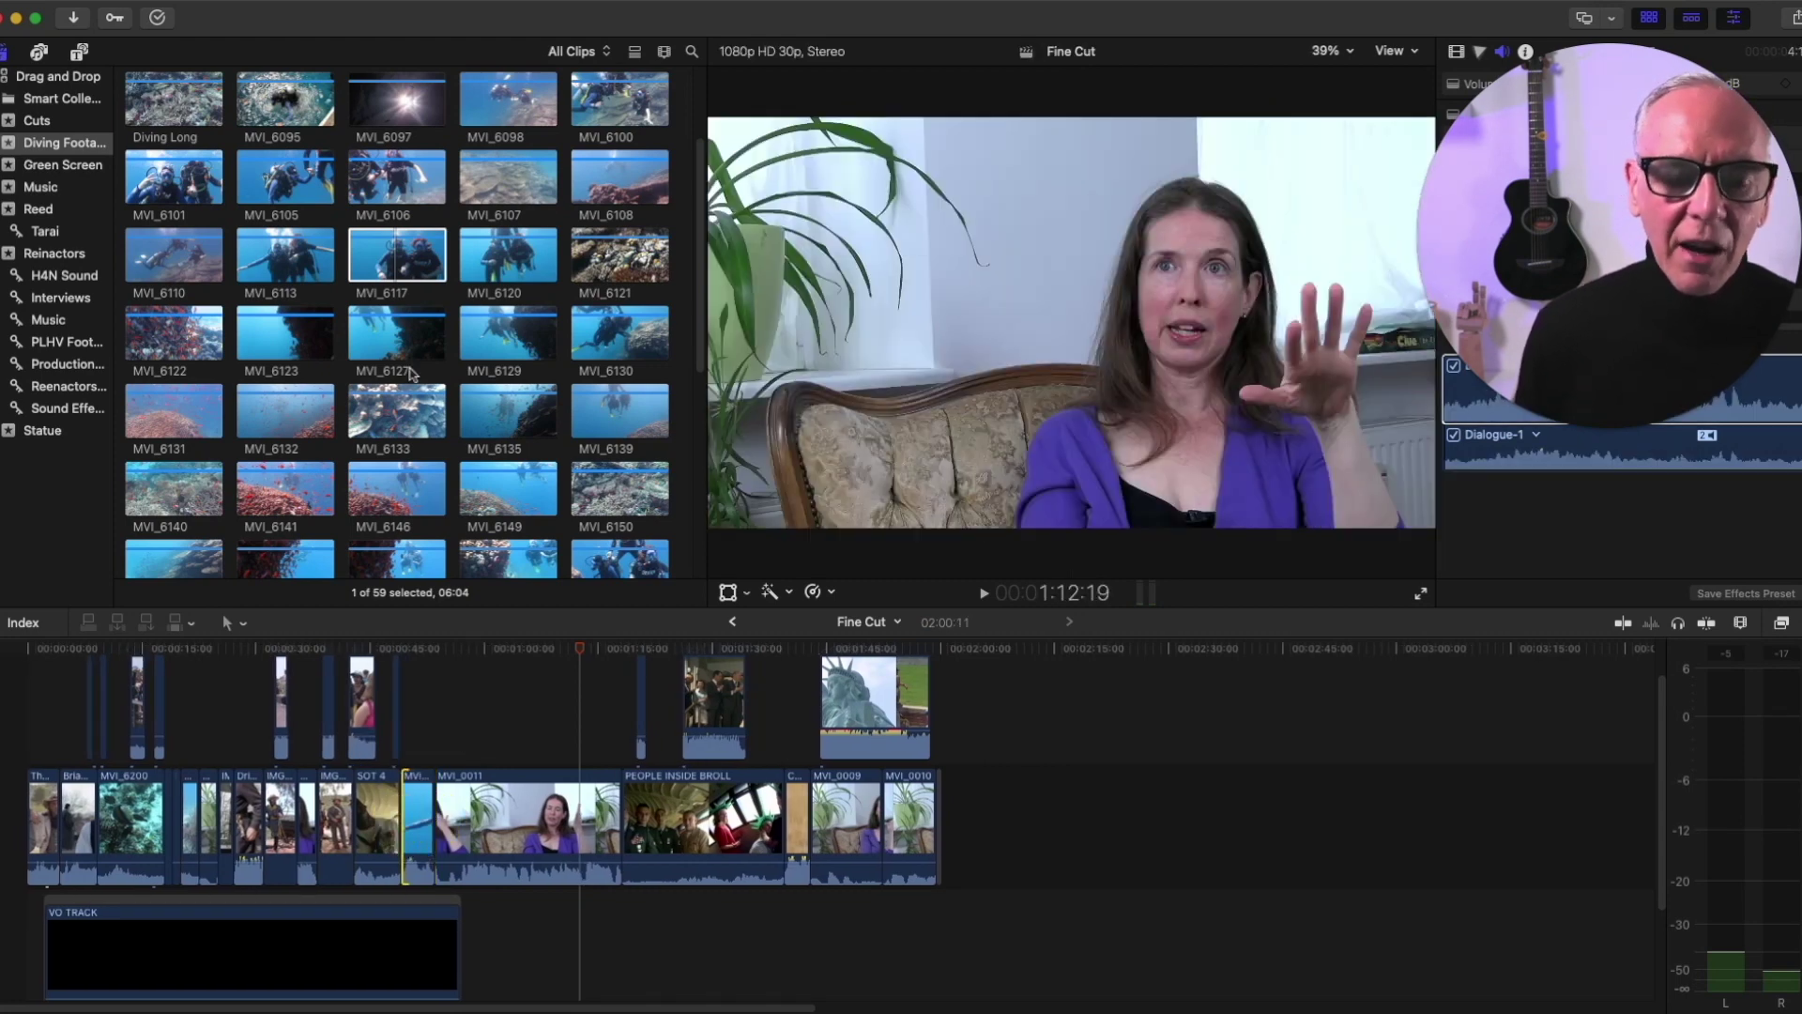
Set the start of the marked range in the browser clip MVI_6127 at 3:05
{"action": "left_click", "coordinate": [380, 340]}
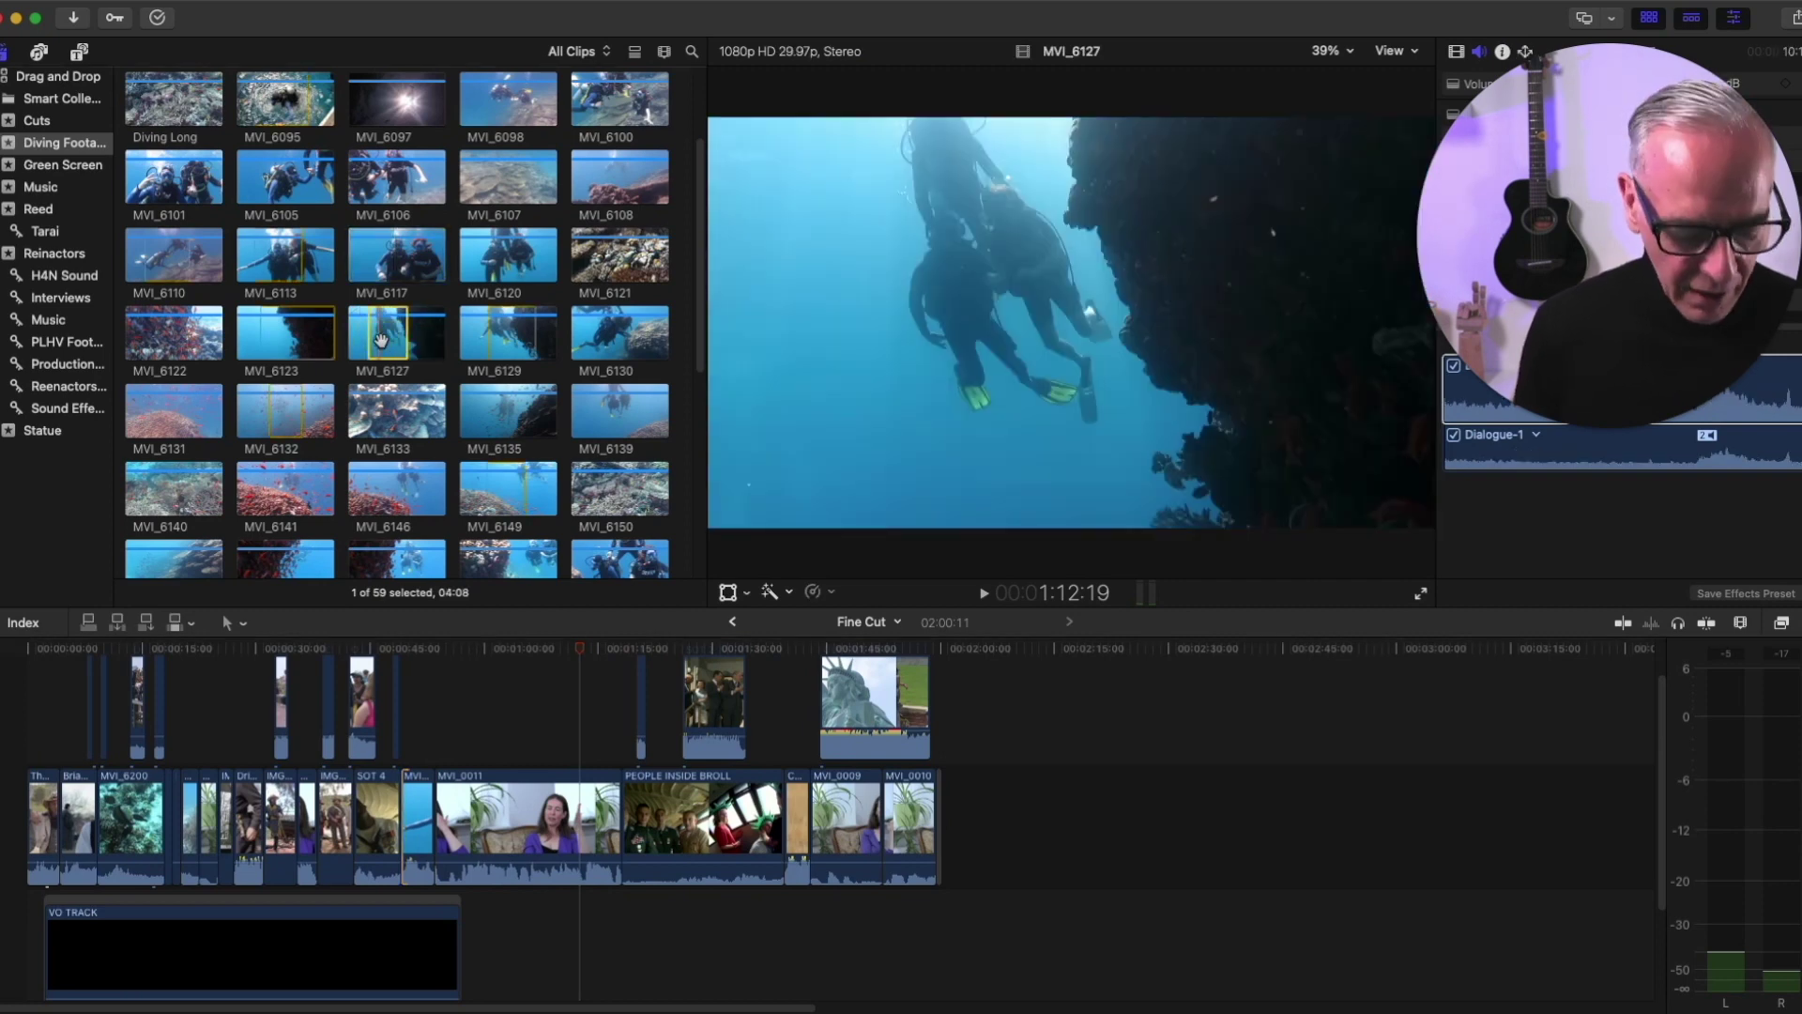
{"action": "key", "text": "i"}
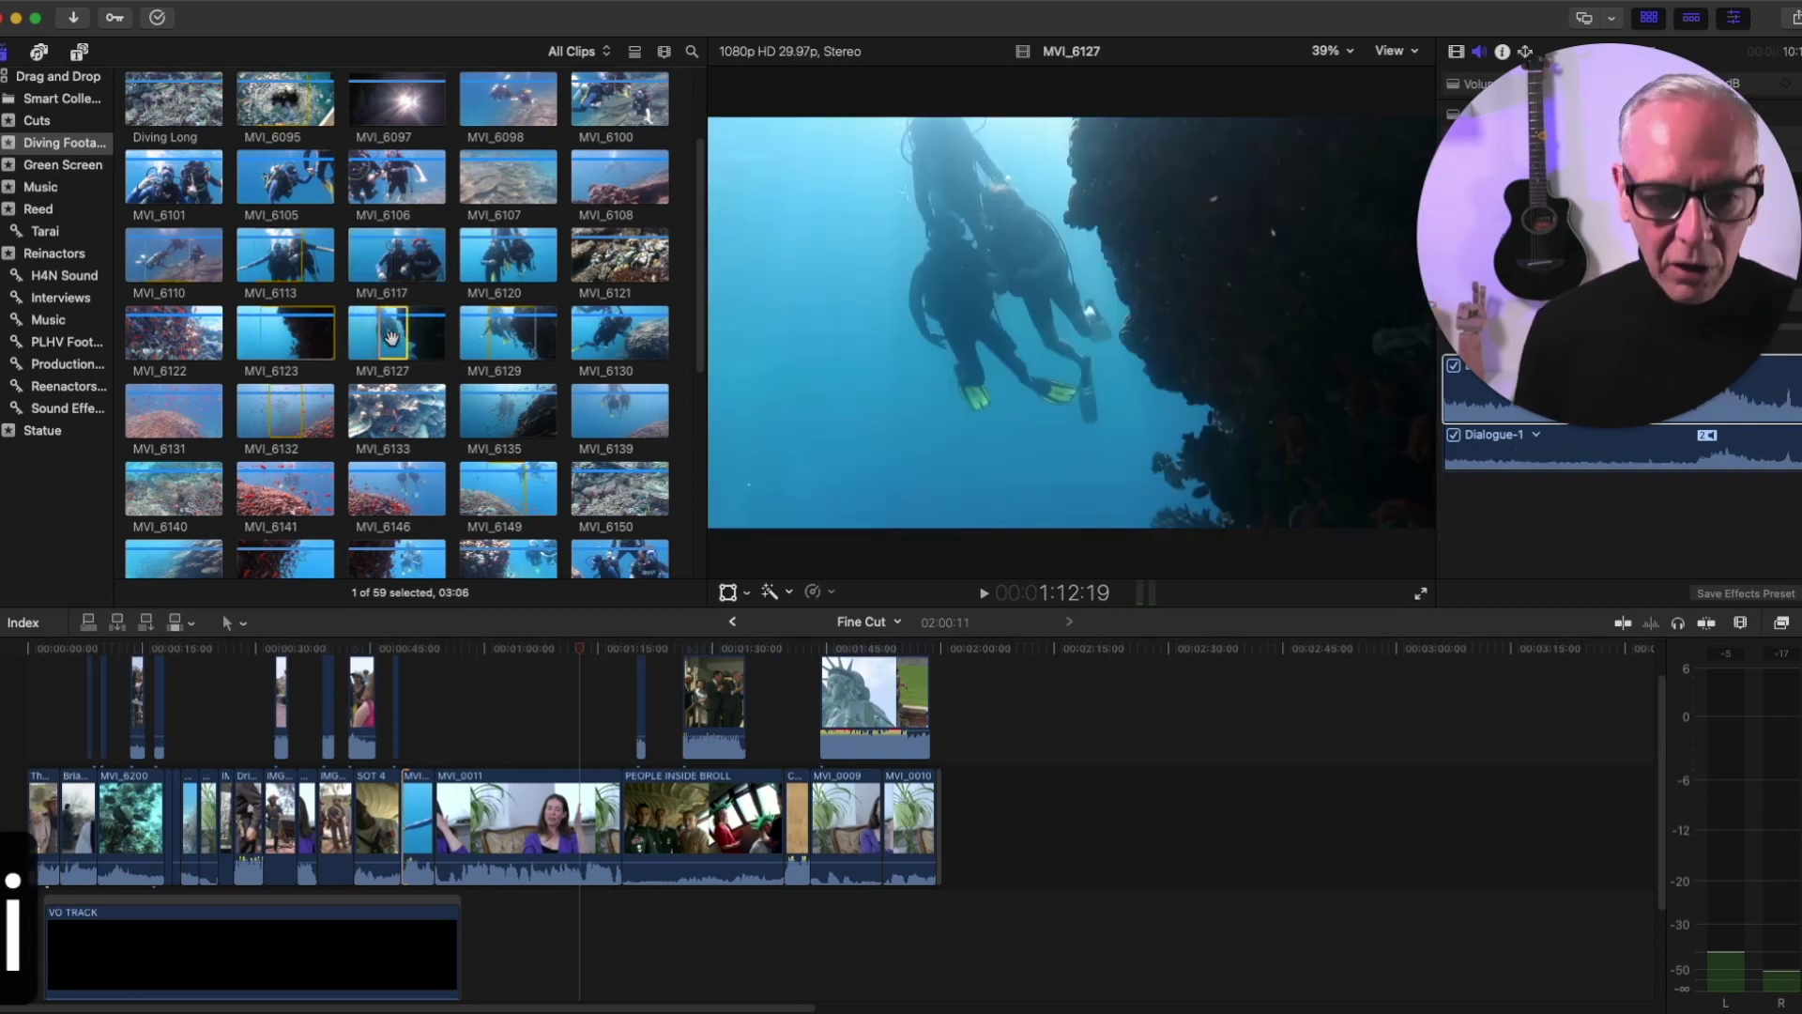
{"action": "key", "text": "Left"}
{"action": "key", "text": "Left"}
{"action": "key", "text": "Left"}
{"action": "key", "text": "Left"}
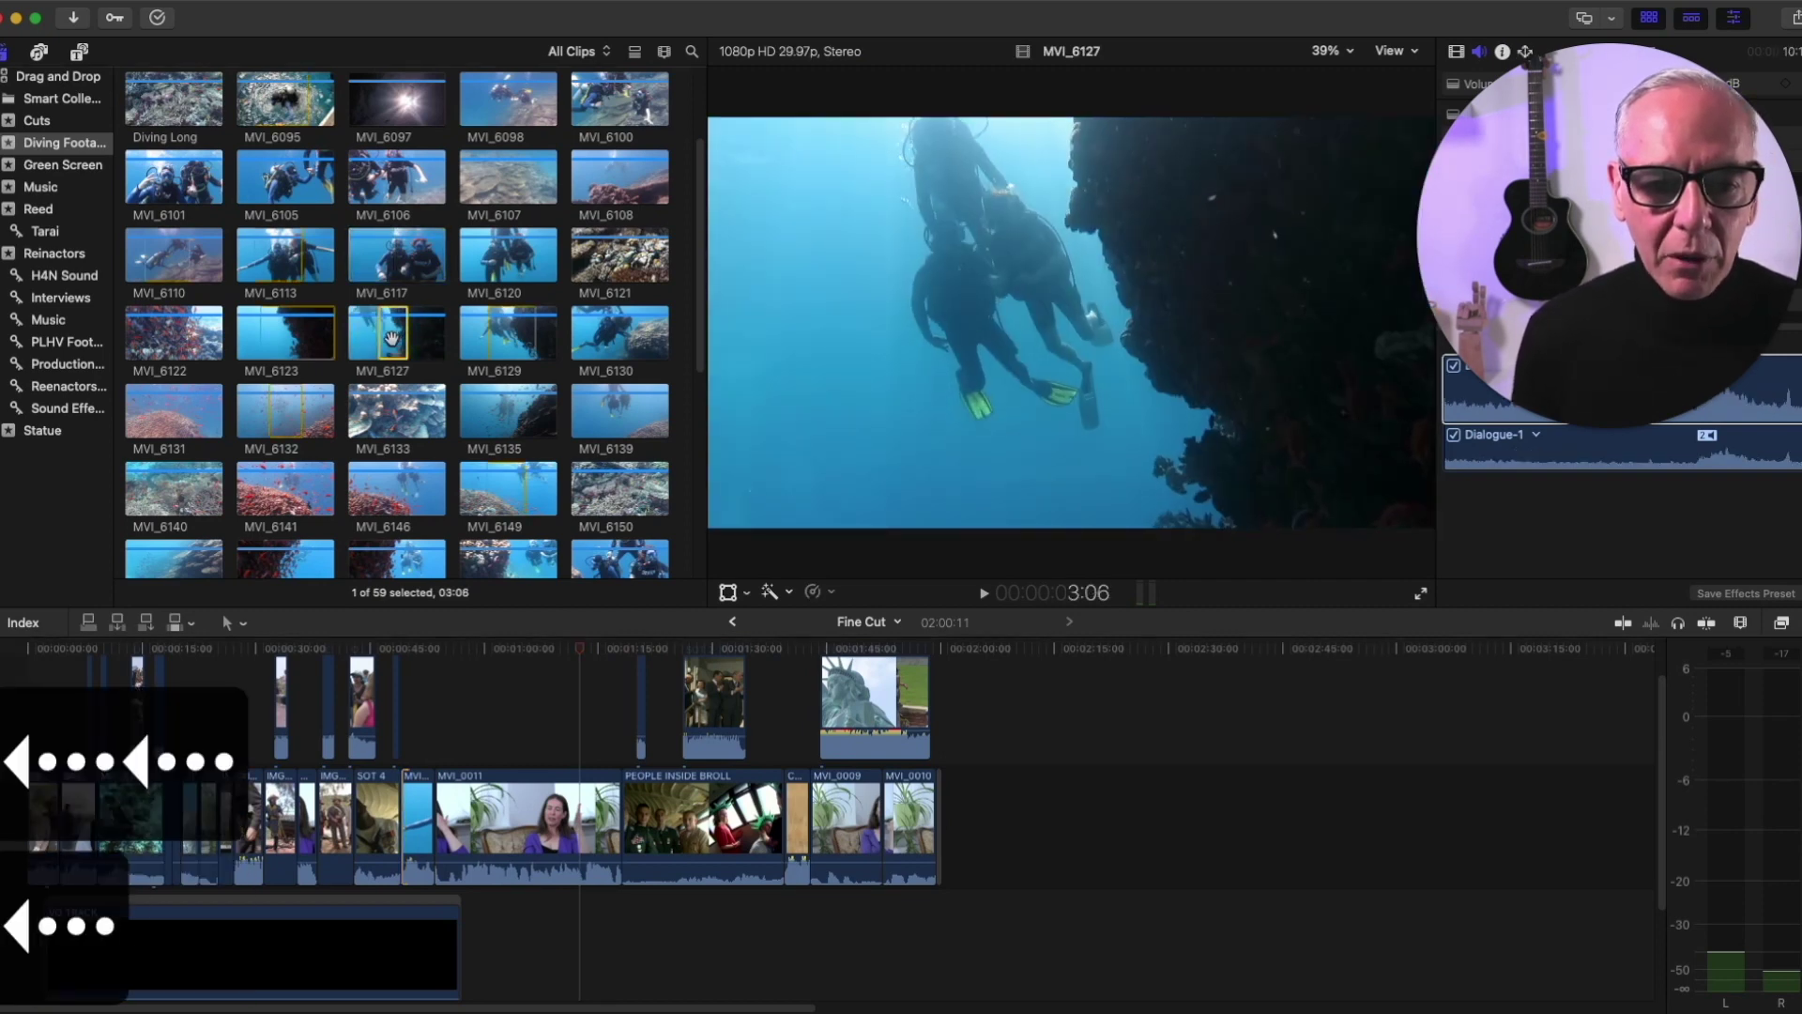
{"action": "key", "text": "i"}
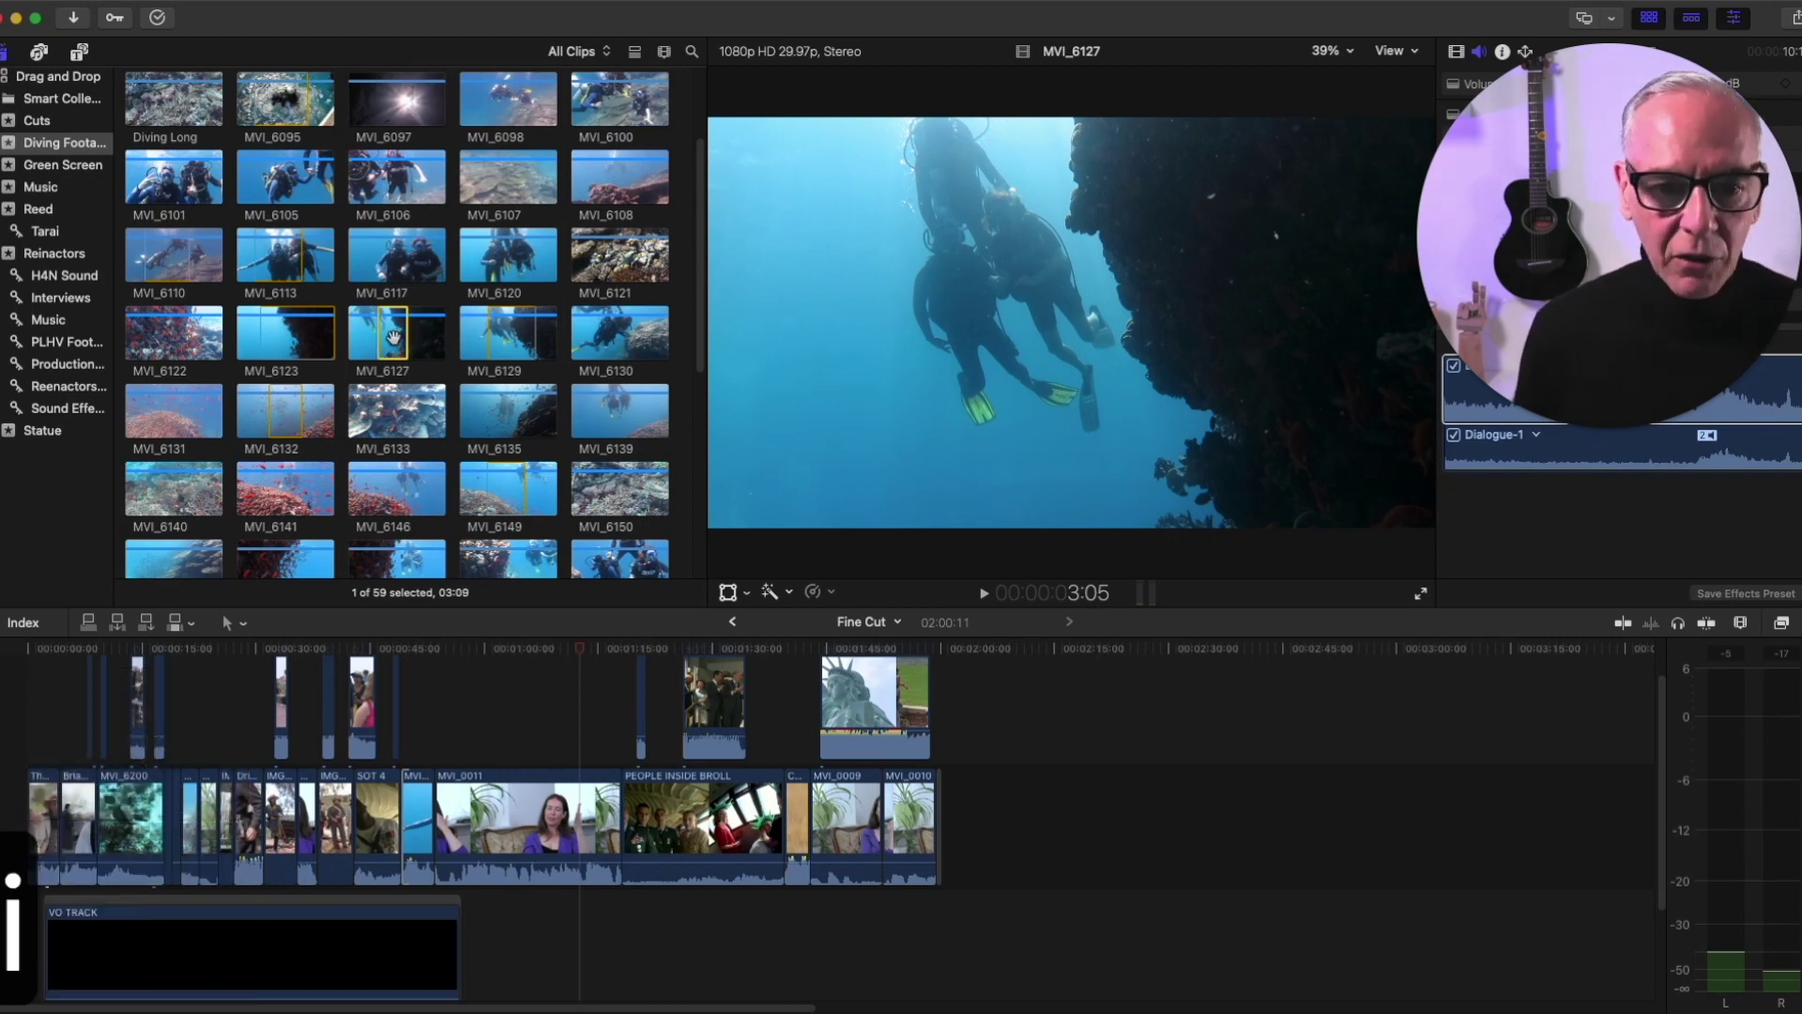
Set the end of the MVI_6127 range at 5:10, making the marked selection 2:06 long
{"action": "key", "text": "Right"}
{"action": "key", "text": "Right"}
{"action": "key", "text": "Right"}
{"action": "key", "text": "Right"}
{"action": "key", "text": "Right"}
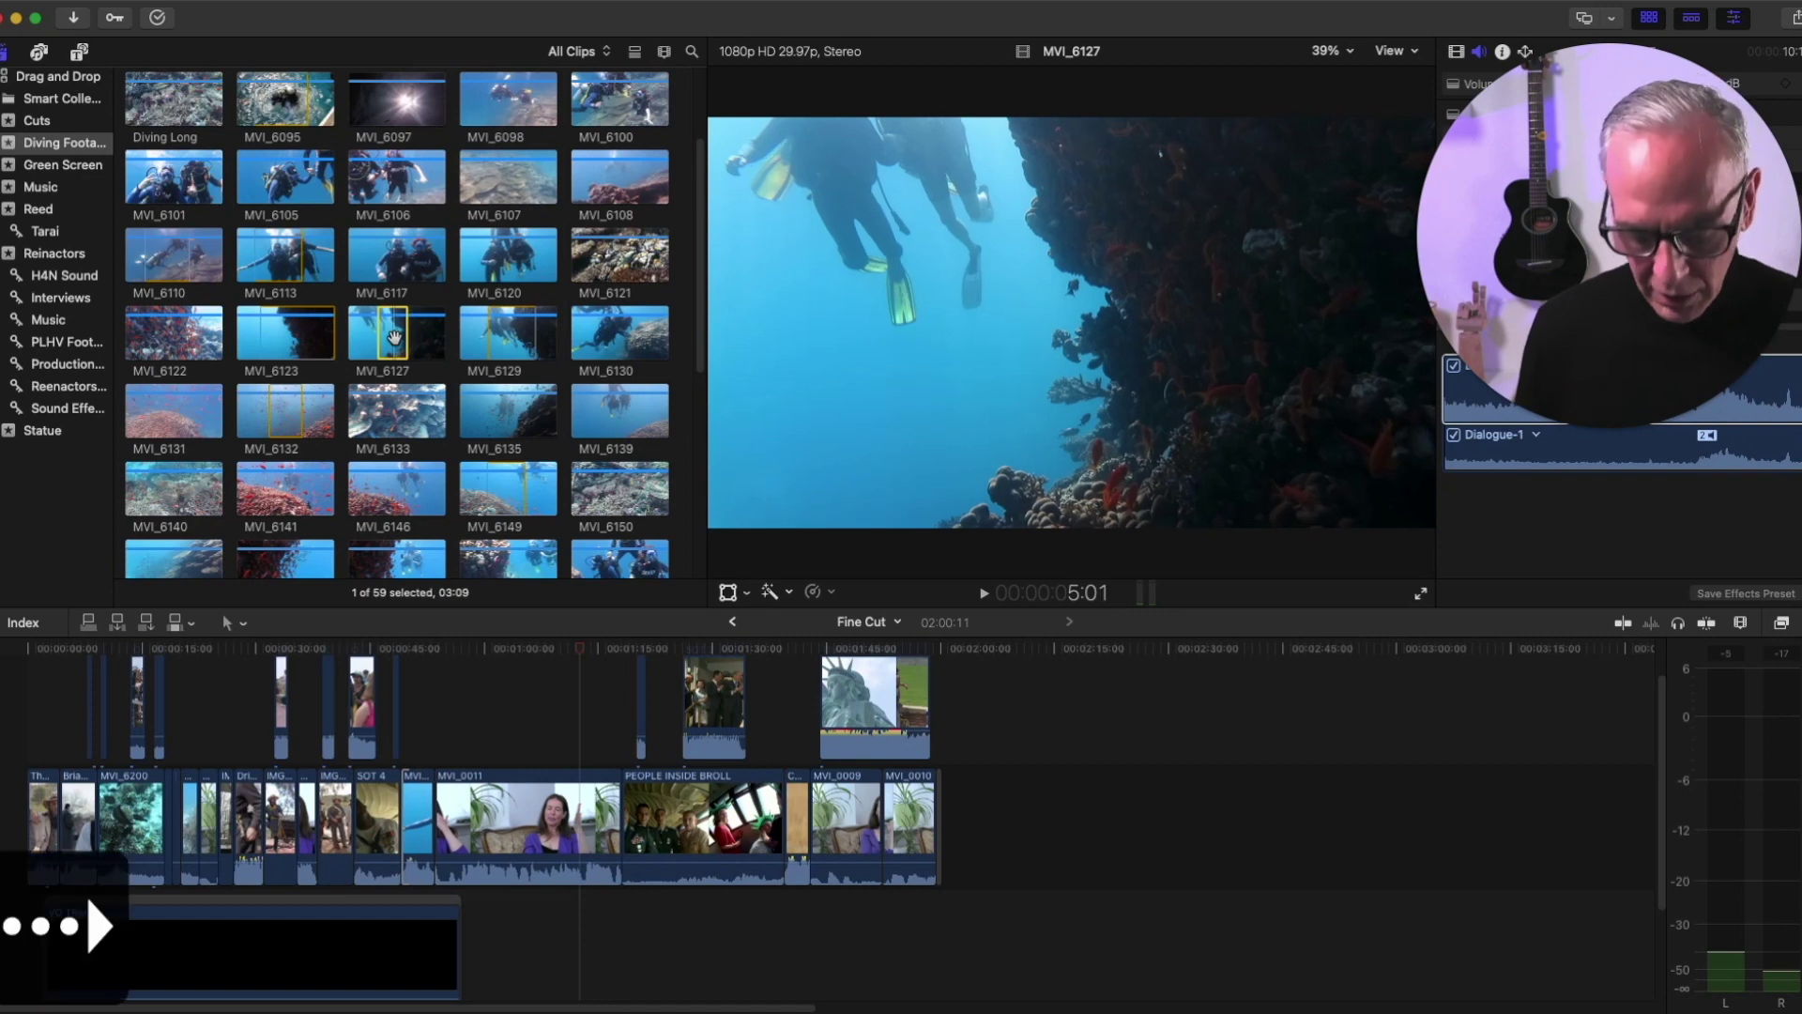
{"action": "key", "text": "Right"}
{"action": "key", "text": "Right"}
{"action": "key", "text": "Right"}
{"action": "key", "text": "Right"}
{"action": "key", "text": "Right"}
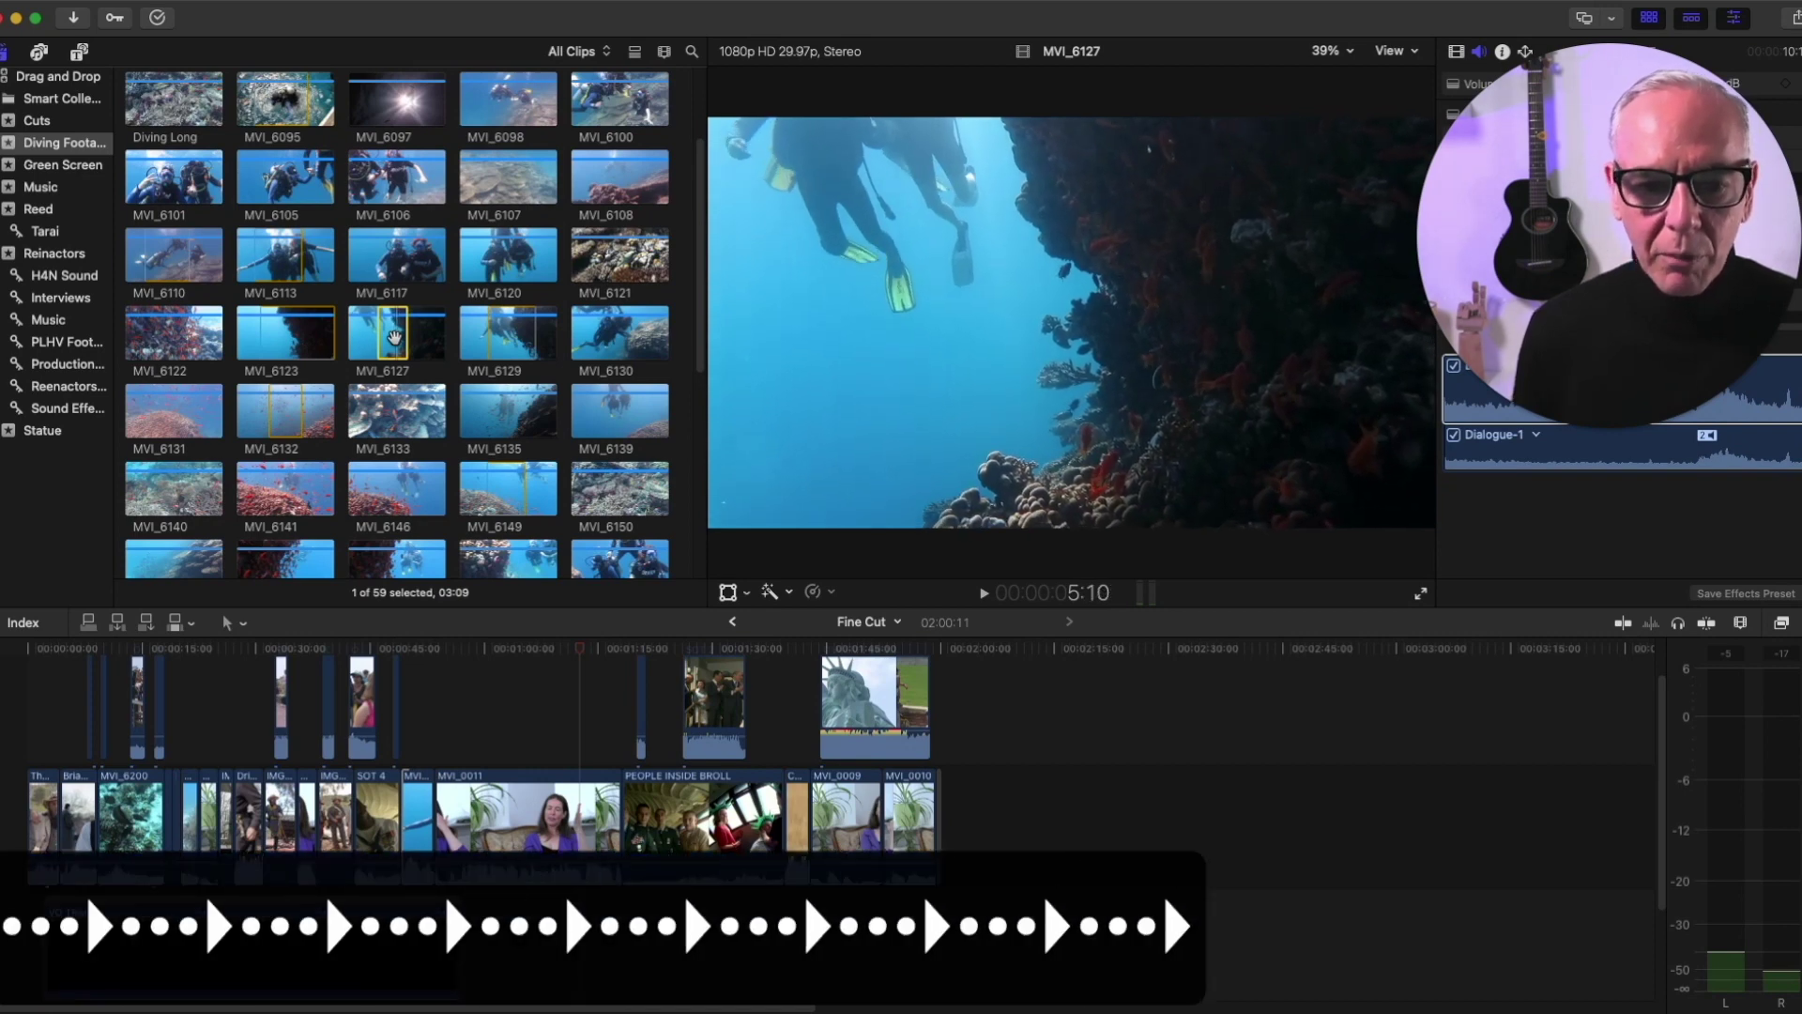
{"action": "key", "text": "o"}
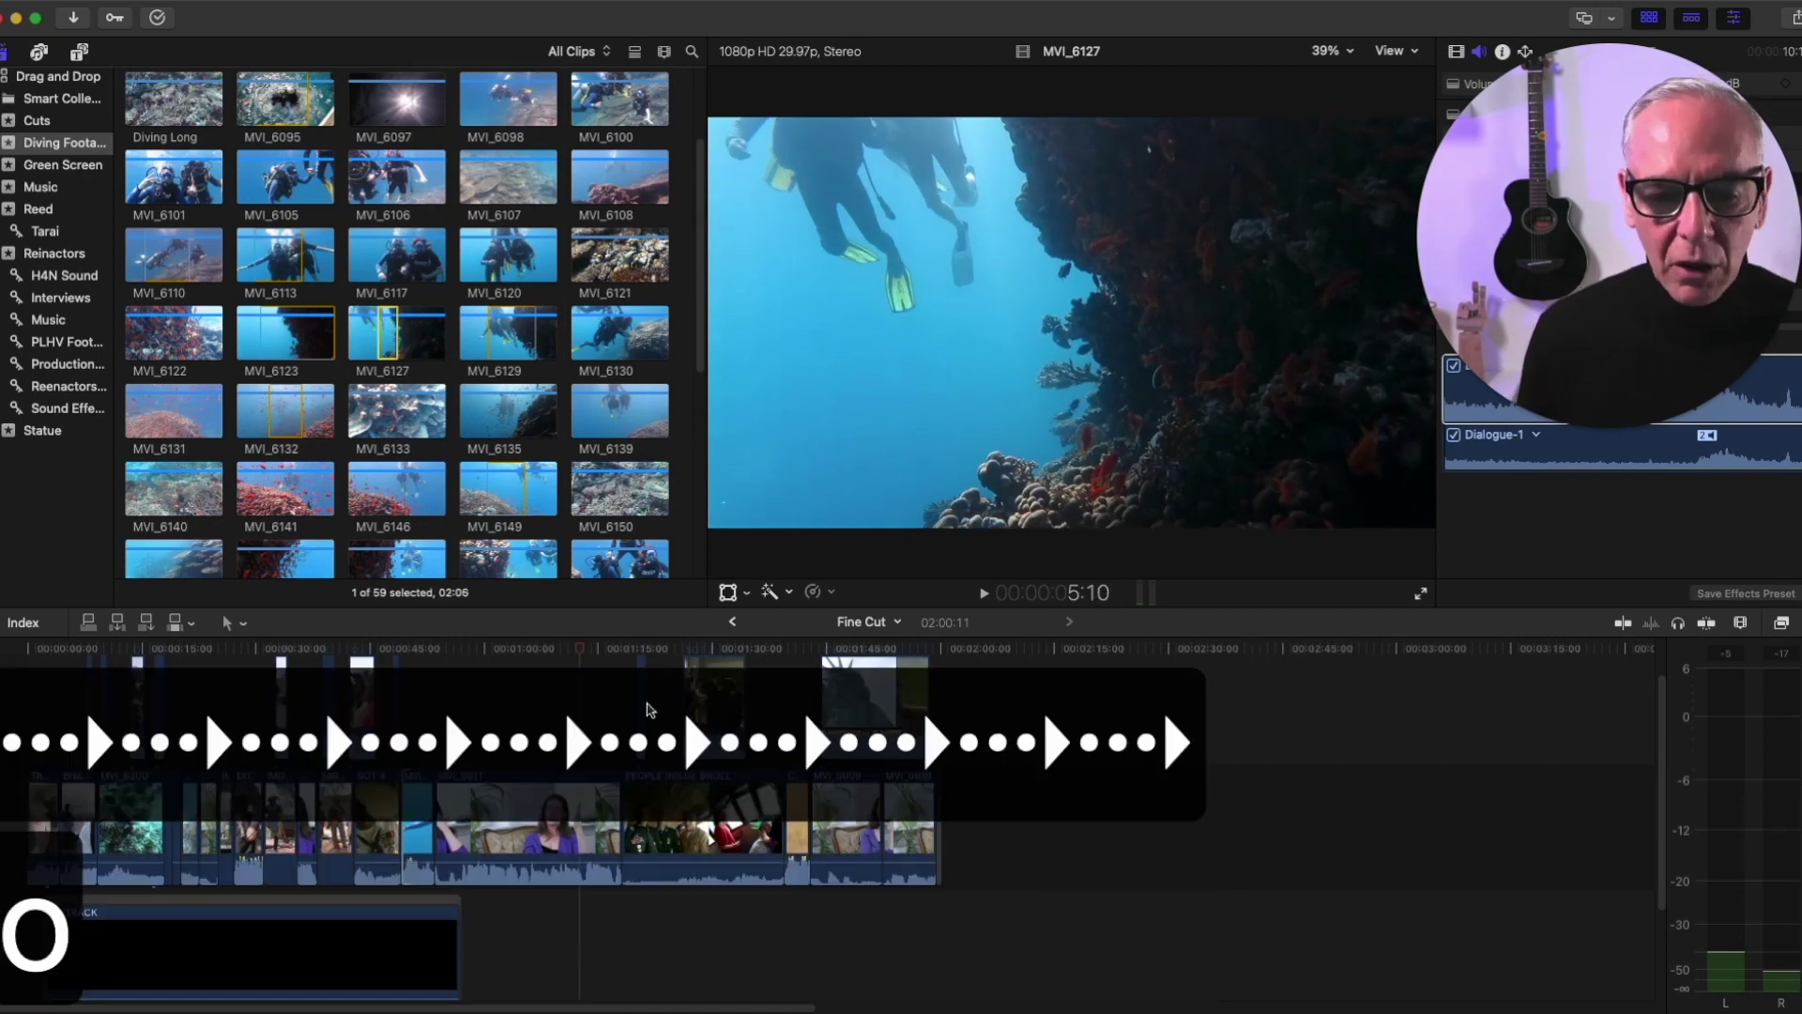
Place the playhead at 42:29 and insert the marked MVI_6127 range directly before the SOT 4 clip
{"action": "left_click_drag", "start_coordinate": [670, 657], "coordinate": [604, 671]}
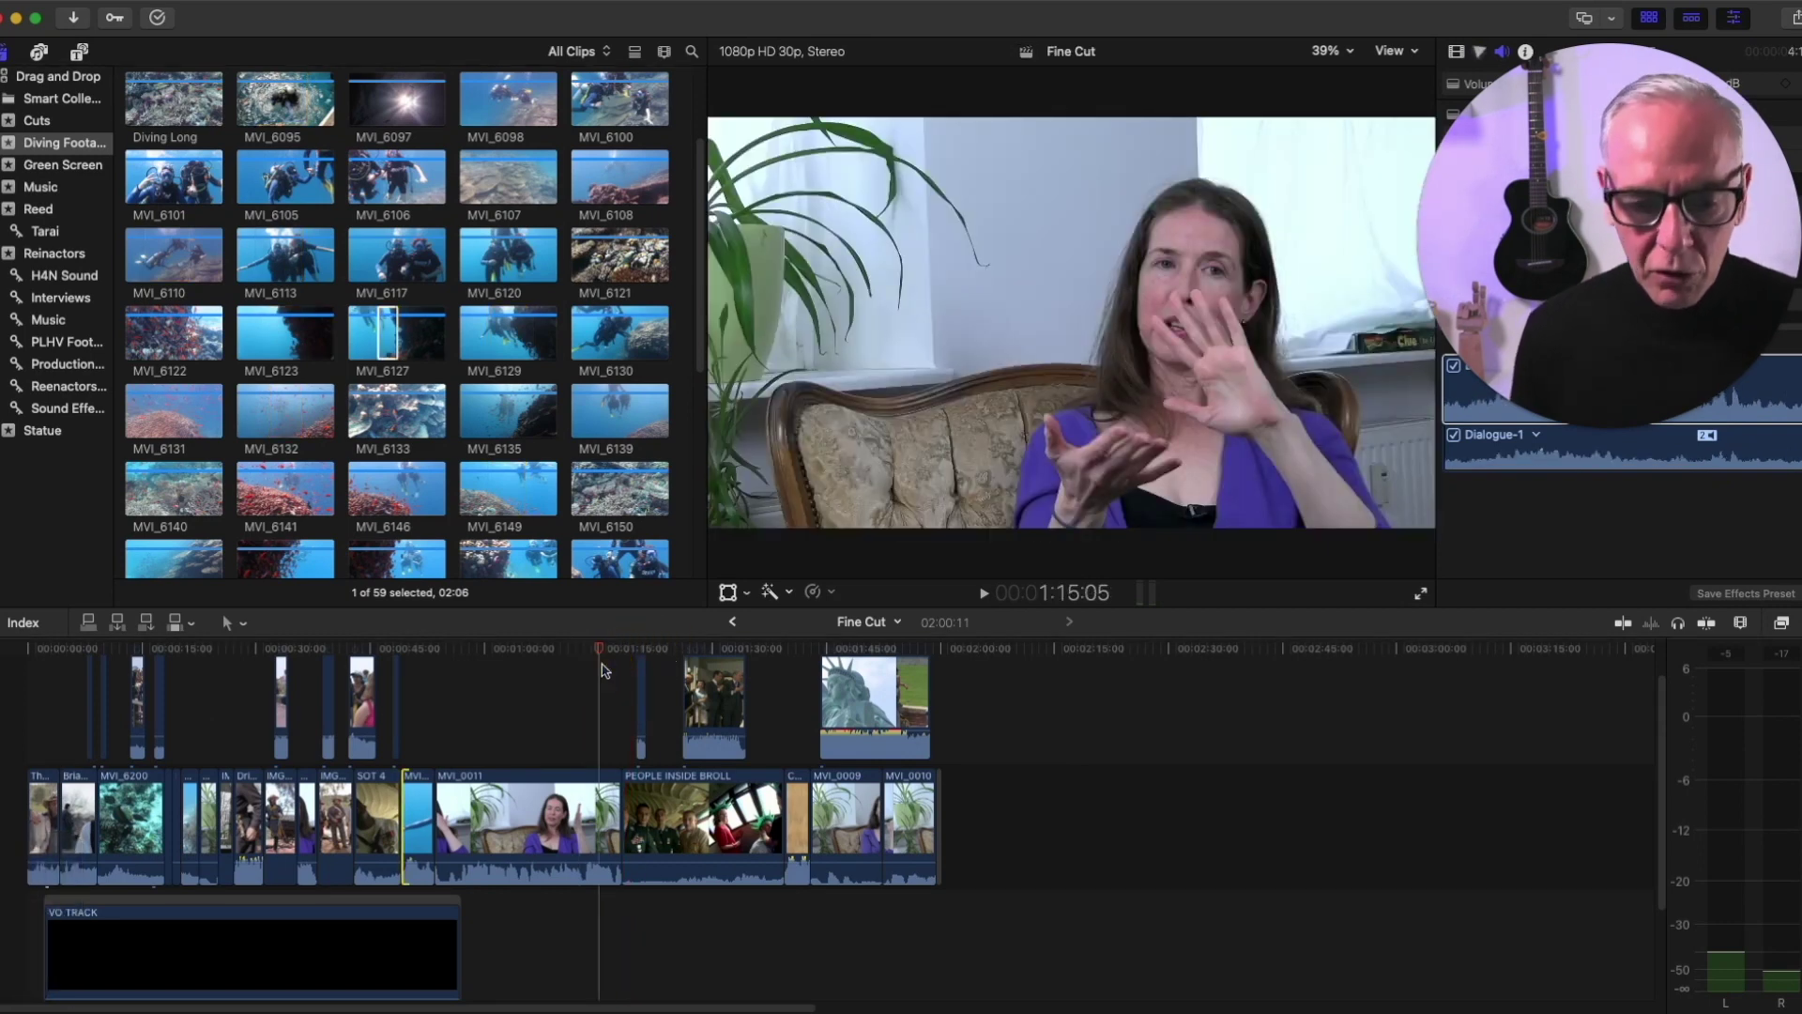
{"action": "key", "text": "Up"}
{"action": "key", "text": "Up"}
{"action": "key", "text": "Up"}
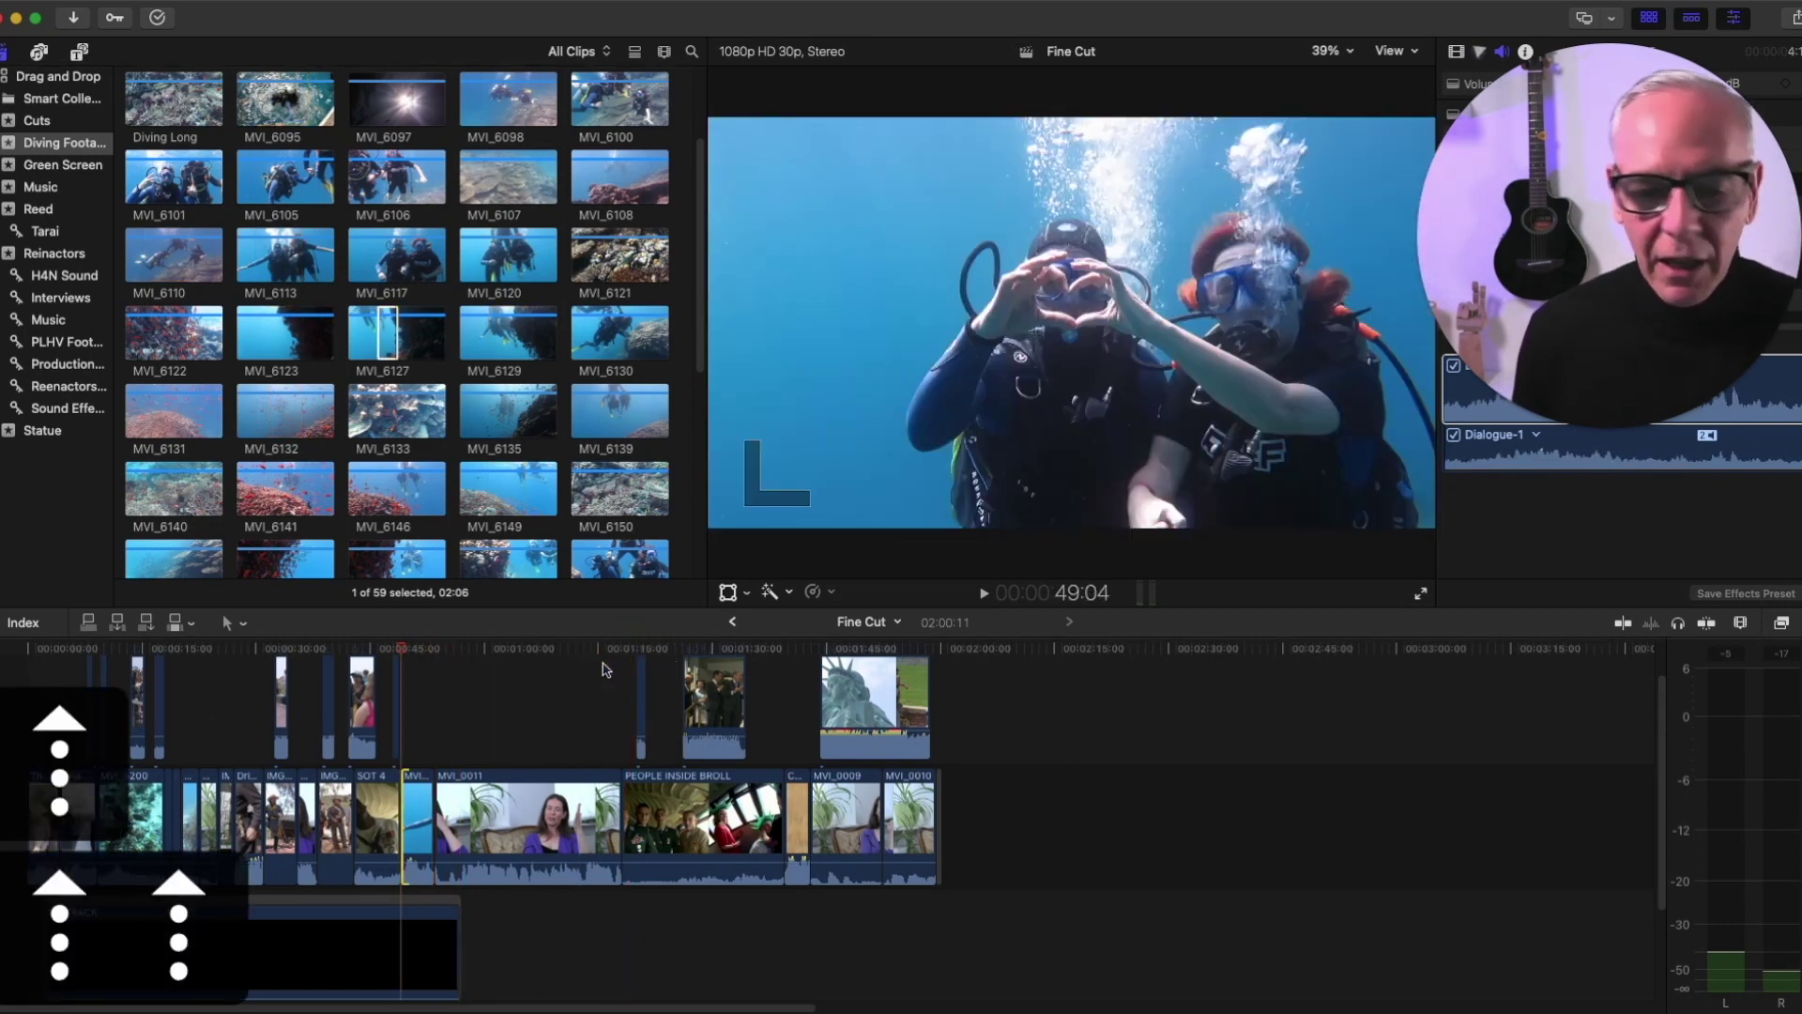
{"action": "key", "text": "Up"}
{"action": "key", "text": "Up"}
{"action": "key", "text": "Up"}
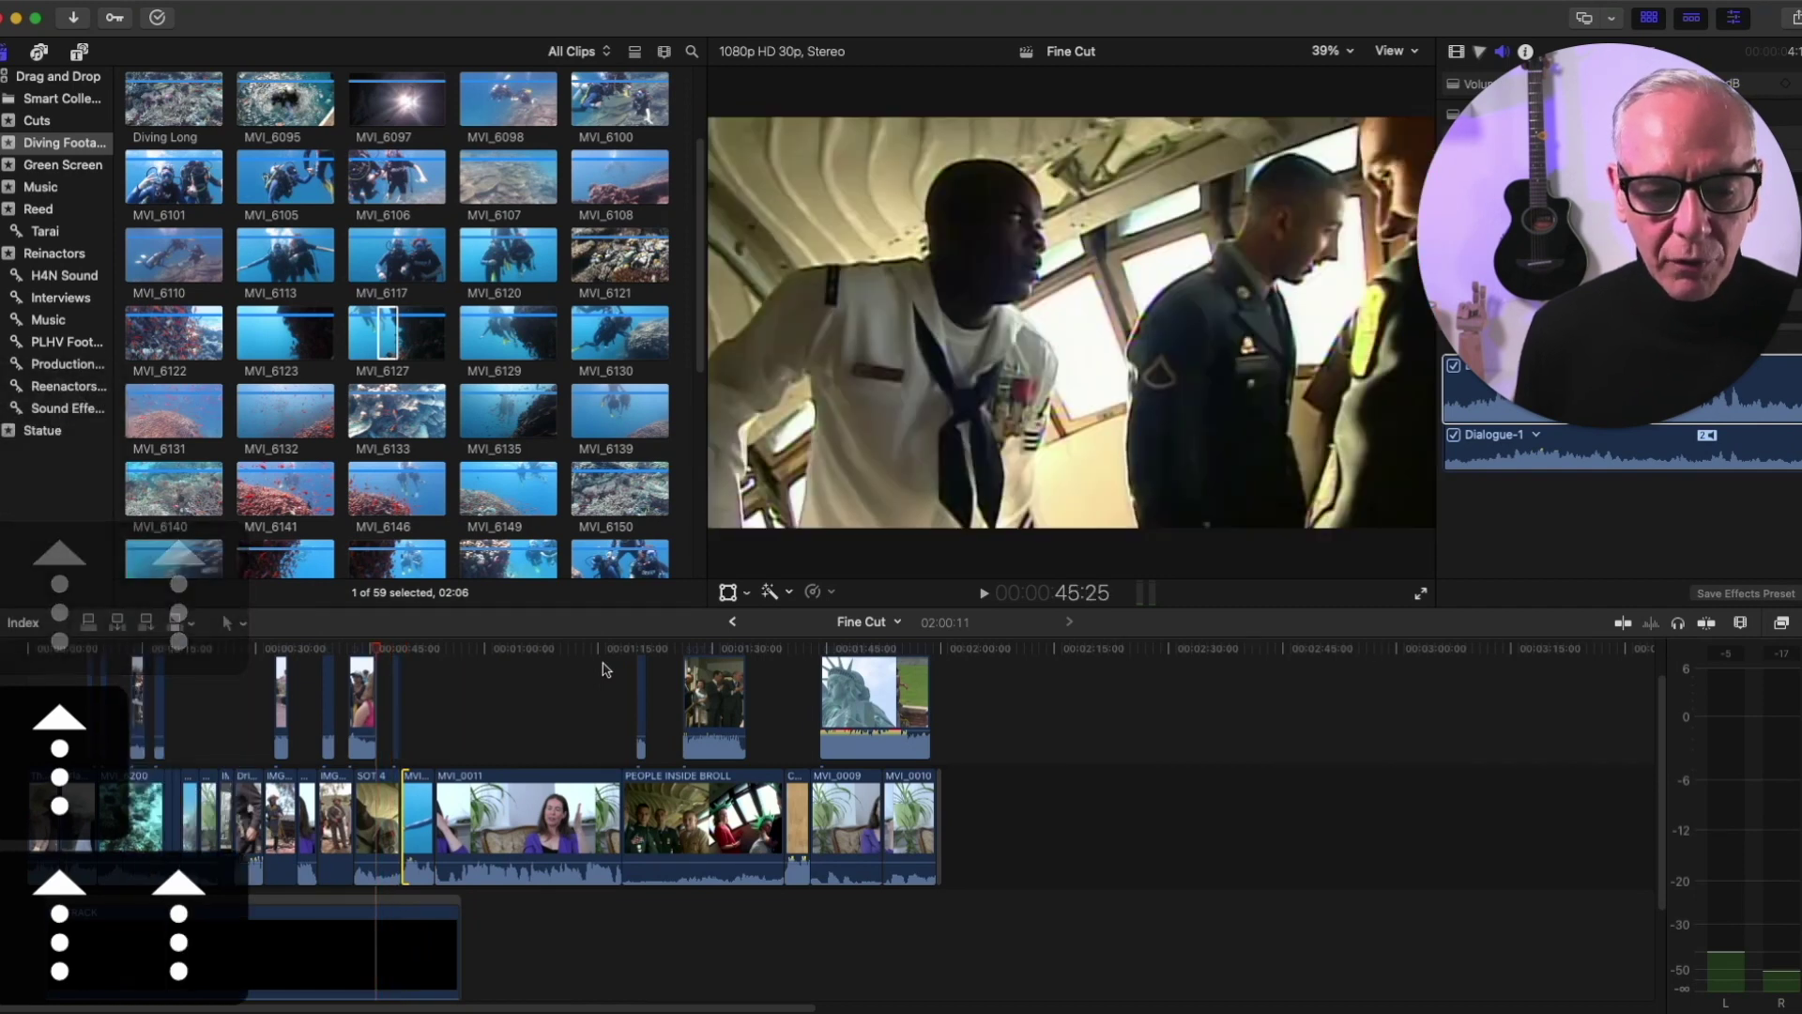
{"action": "key", "text": "Up"}
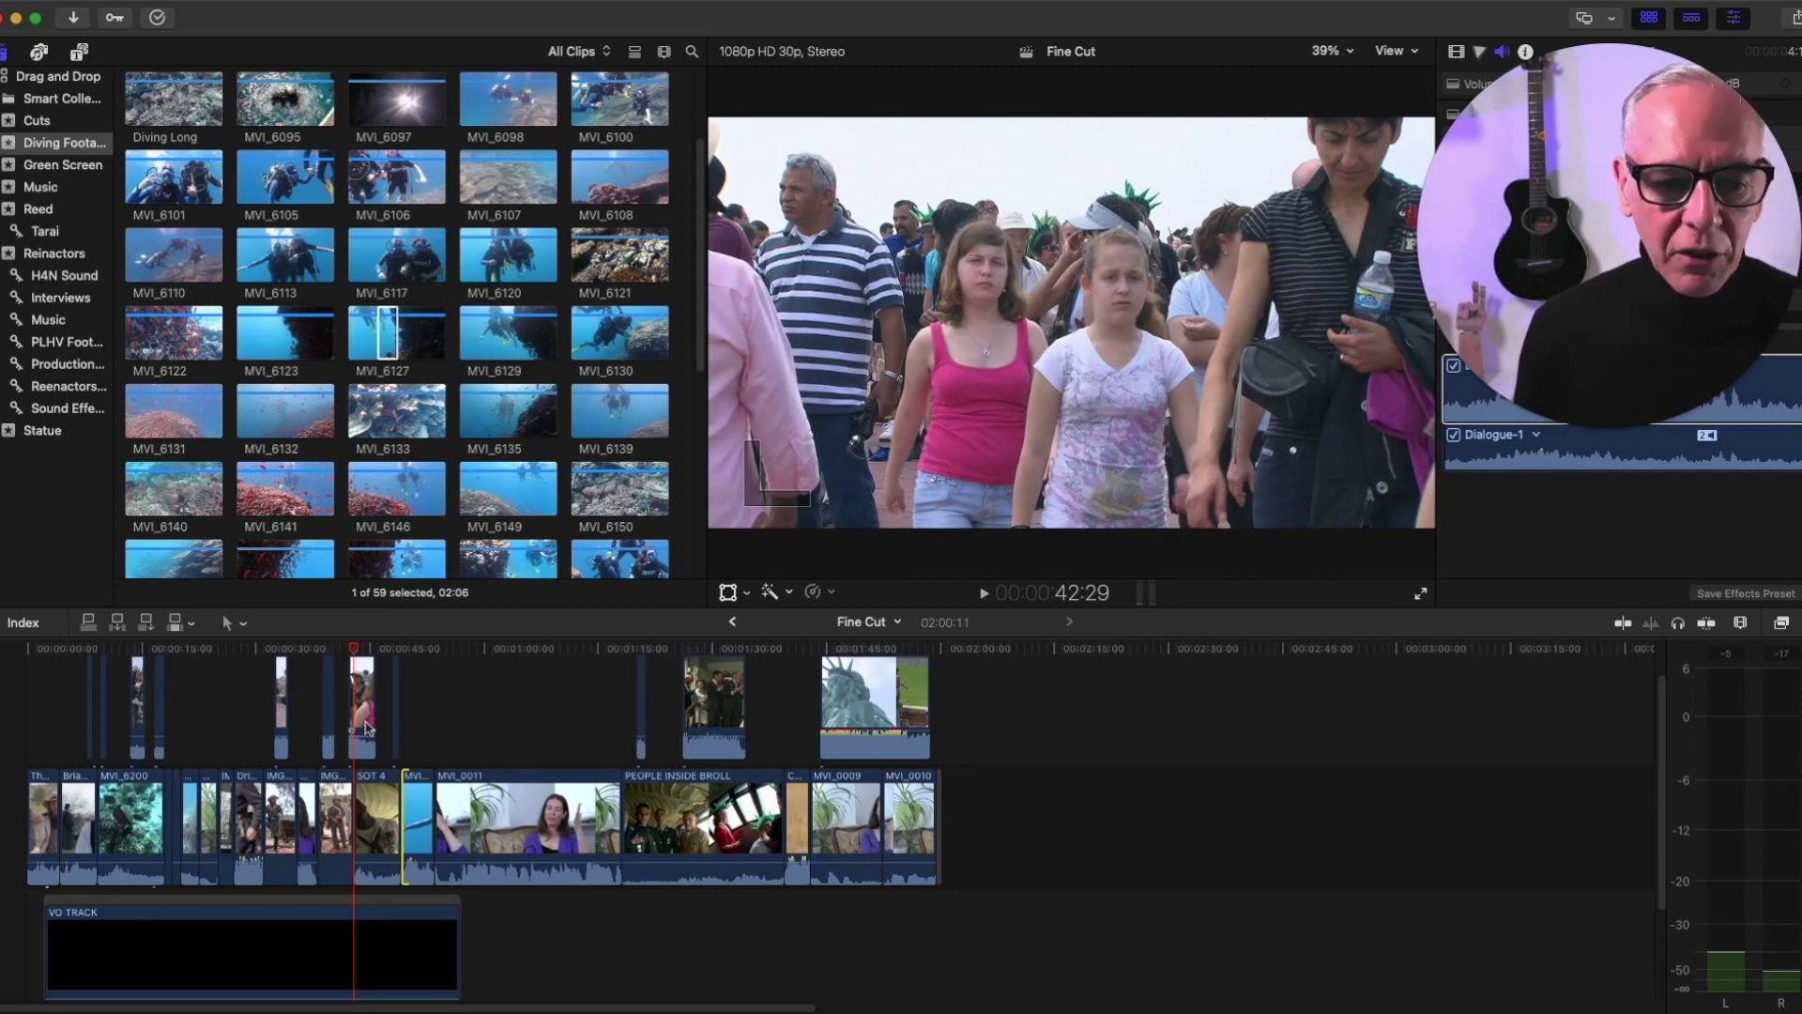
{"action": "left_click", "coordinate": [116, 626]}
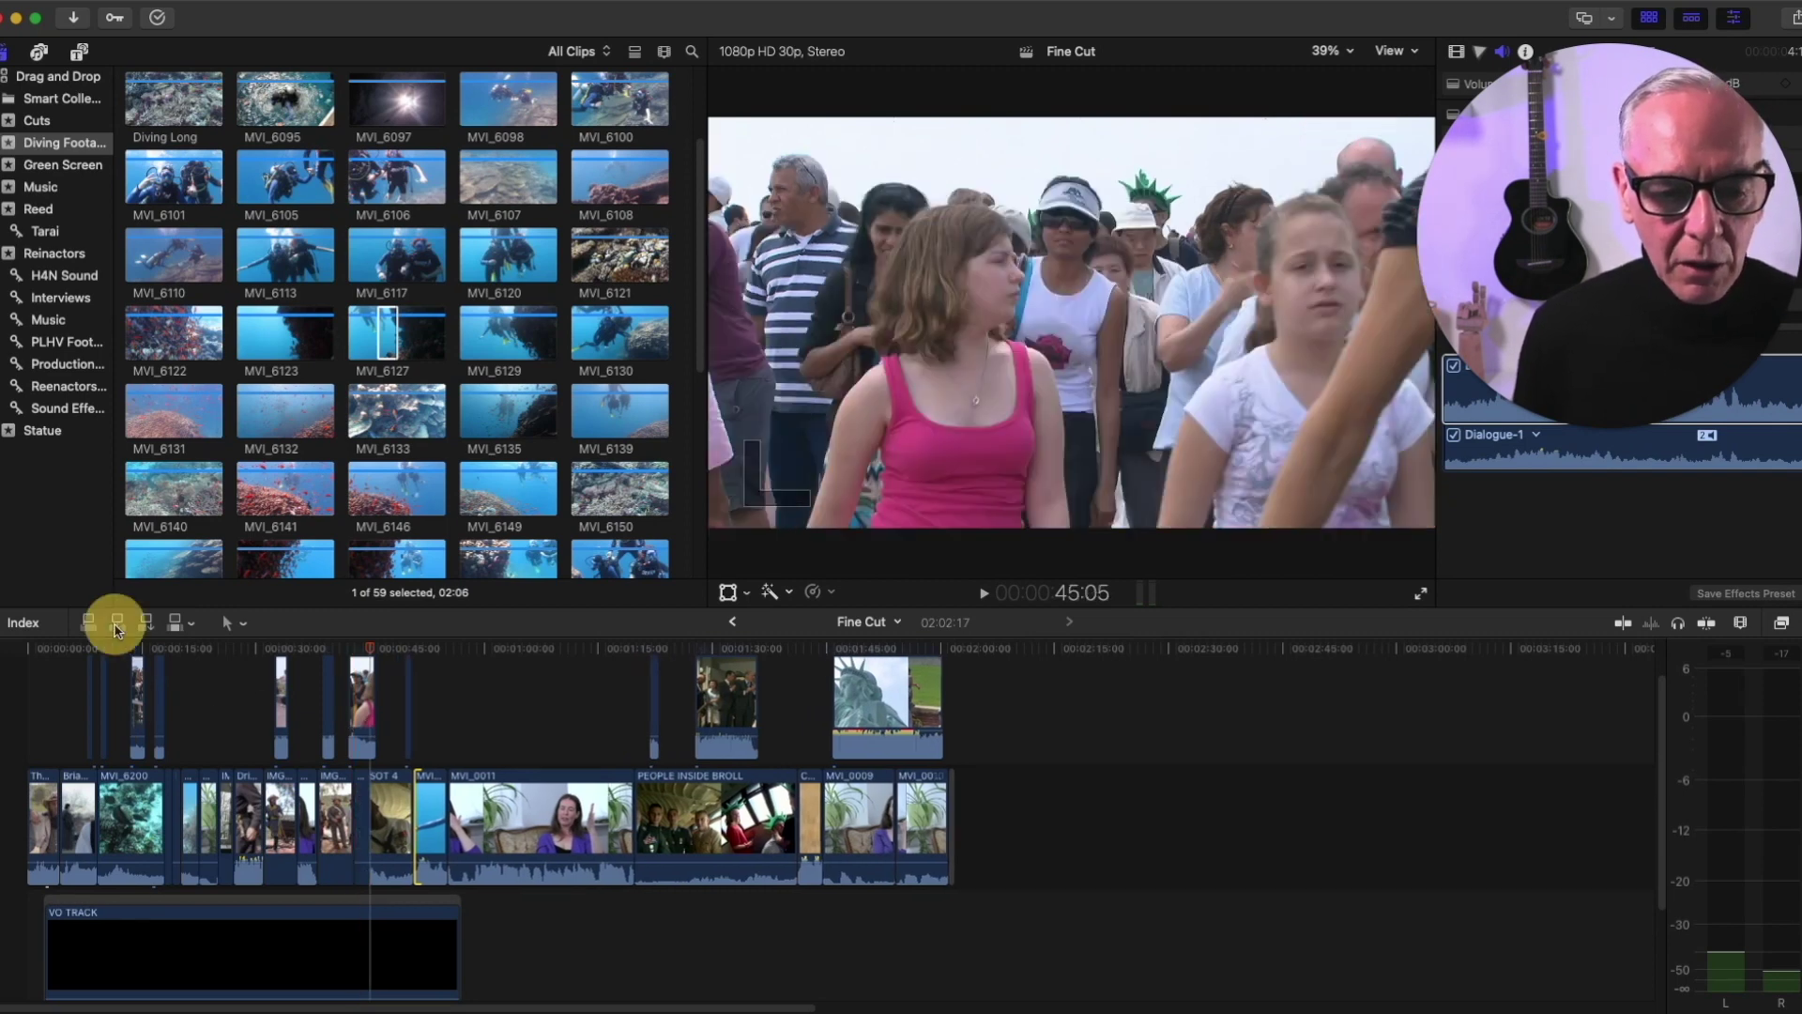